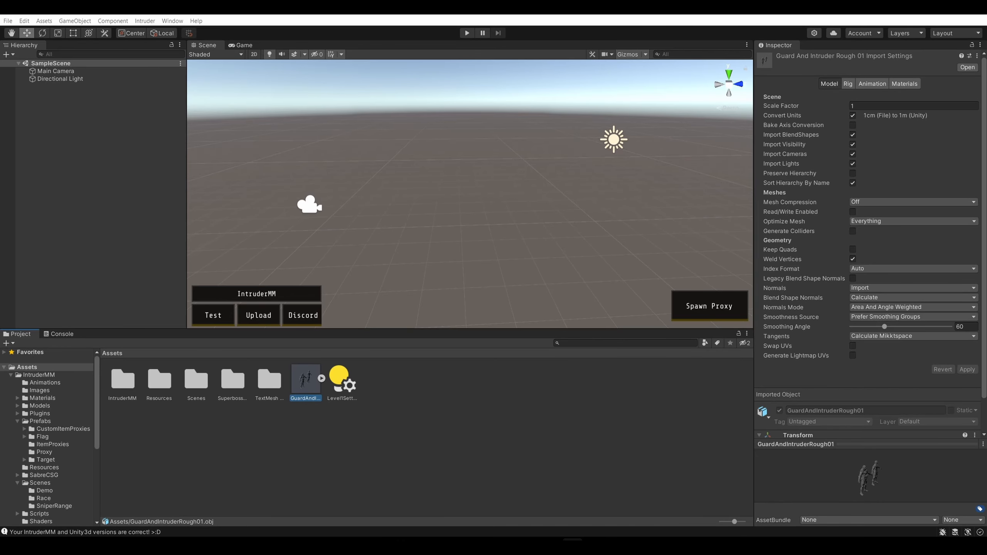
Add a 3D cube to SampleScene
click(533, 170)
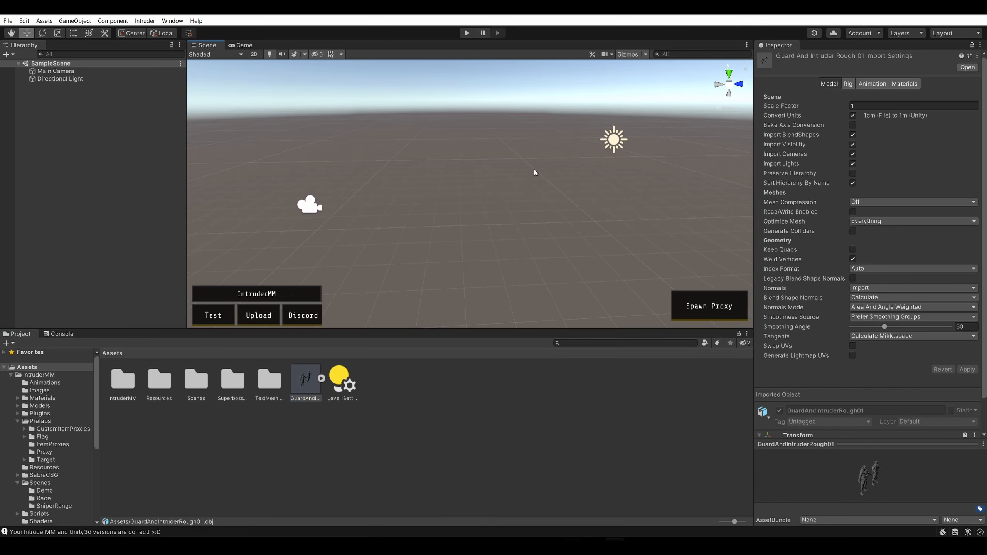
right_drag(471, 167, 510, 225)
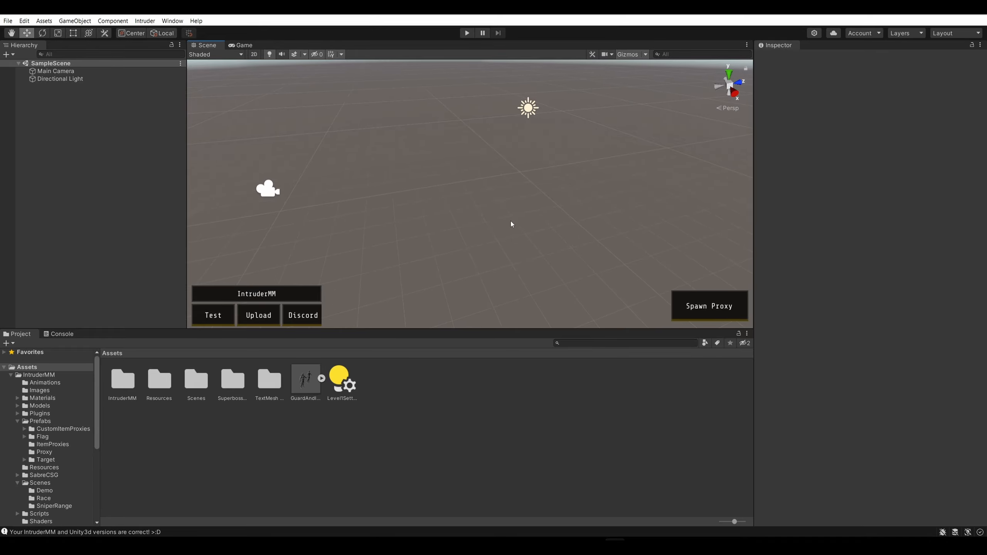
right_drag(509, 219, 481, 205)
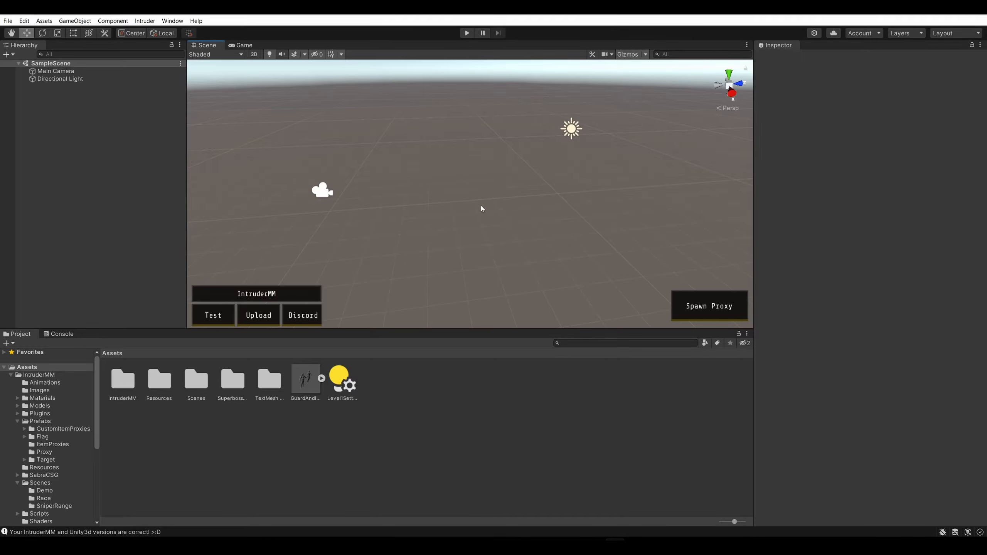
mouse_move(481, 205)
alt+mouse_down()
mouse_move(464, 190)
mouse_move(468, 176)
mouse_move(508, 182)
mouse_move(419, 201)
mouse_move(486, 210)
alt+mouse_up()
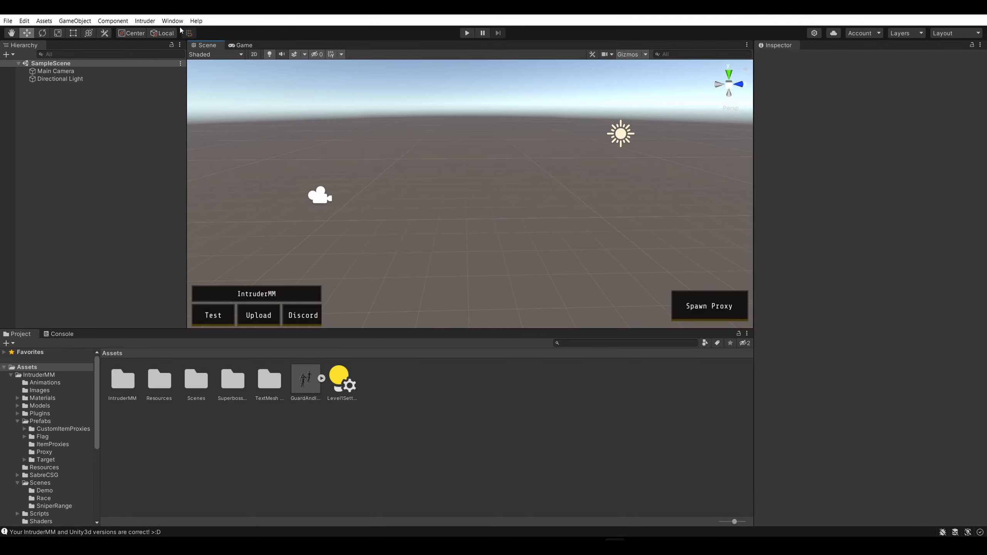
click(87, 22)
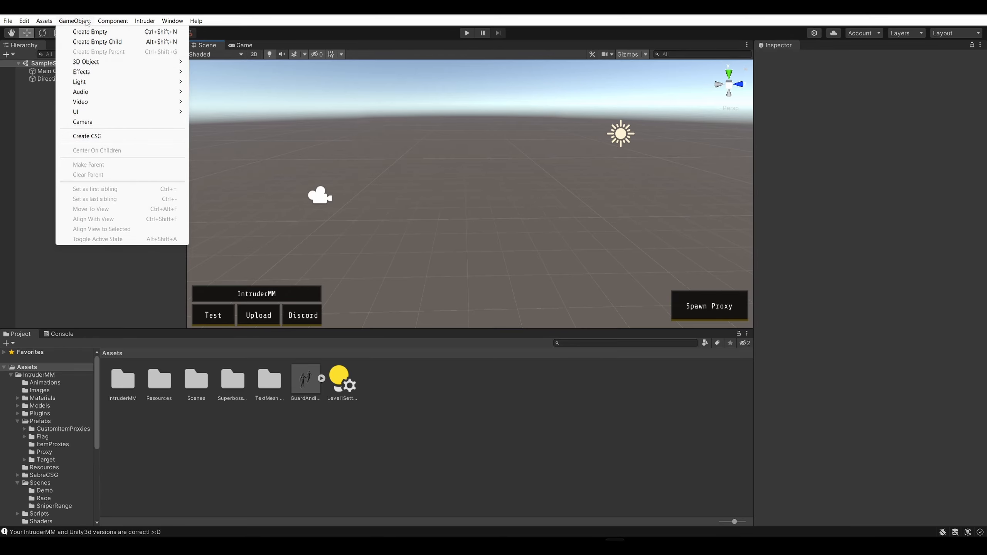
mouse_move(111, 73)
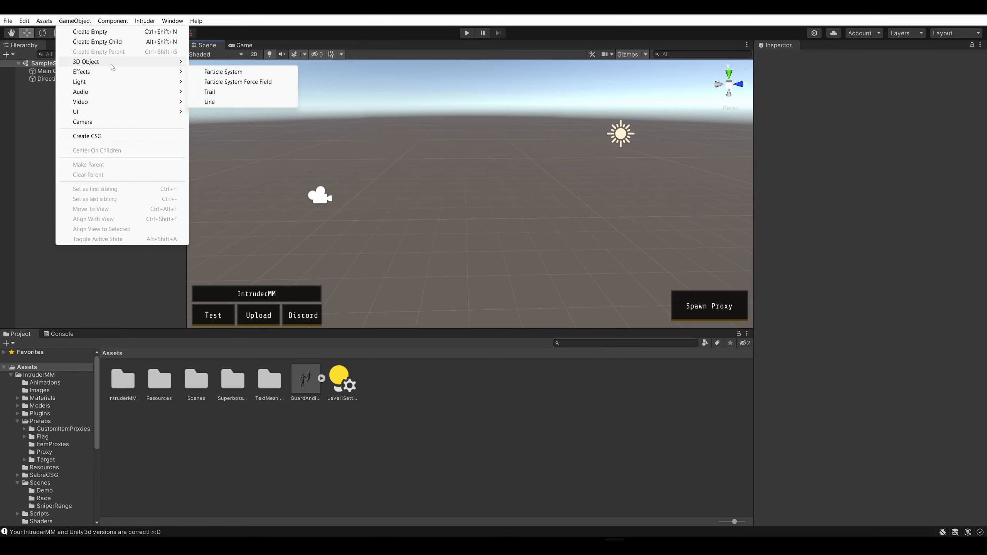
click(214, 63)
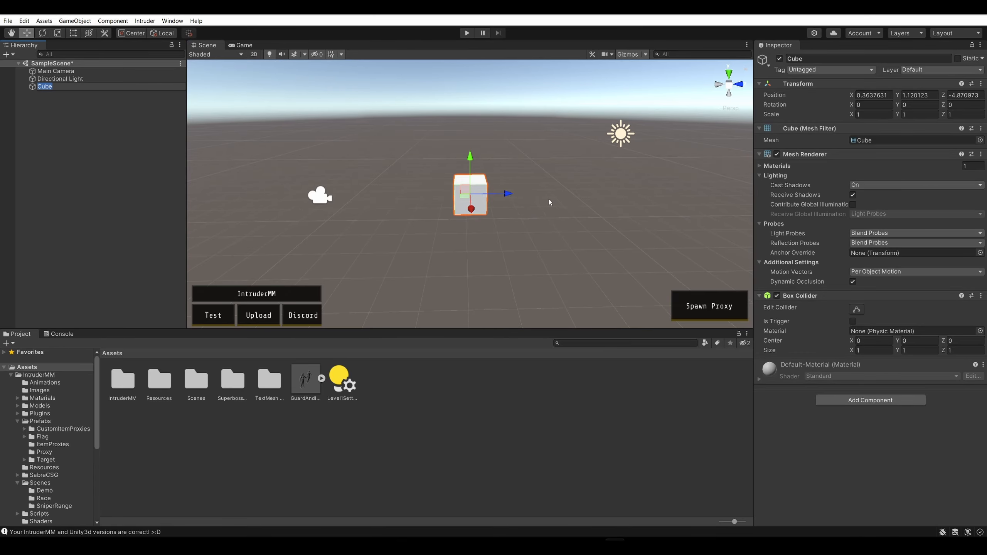
Move the cube along its vertical axis to a Y position of about 0.94
right_drag(549, 199, 412, 190)
click(455, 203)
click(477, 168)
click(534, 215)
right_drag(498, 201, 488, 211)
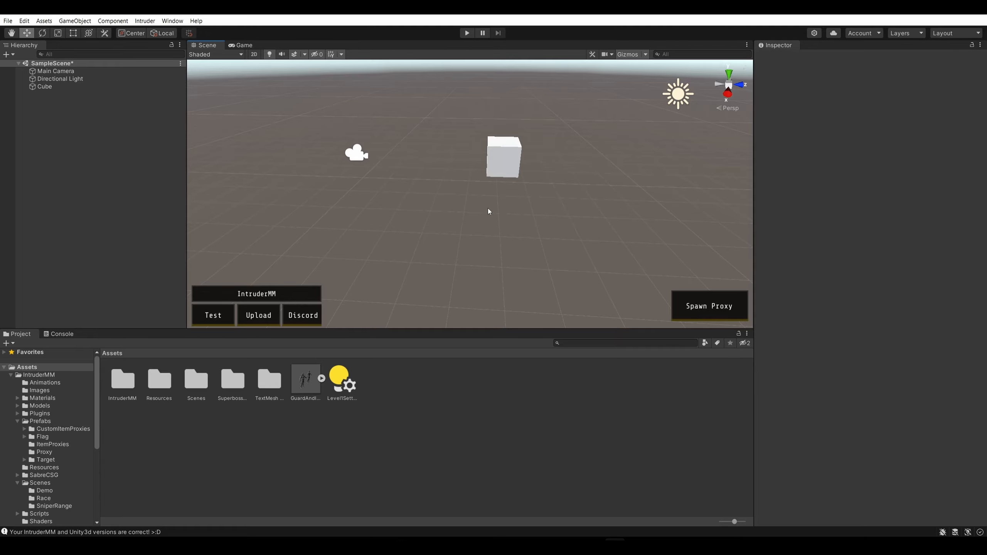
right_drag(488, 211, 631, 178)
key(Left)
key(Down)
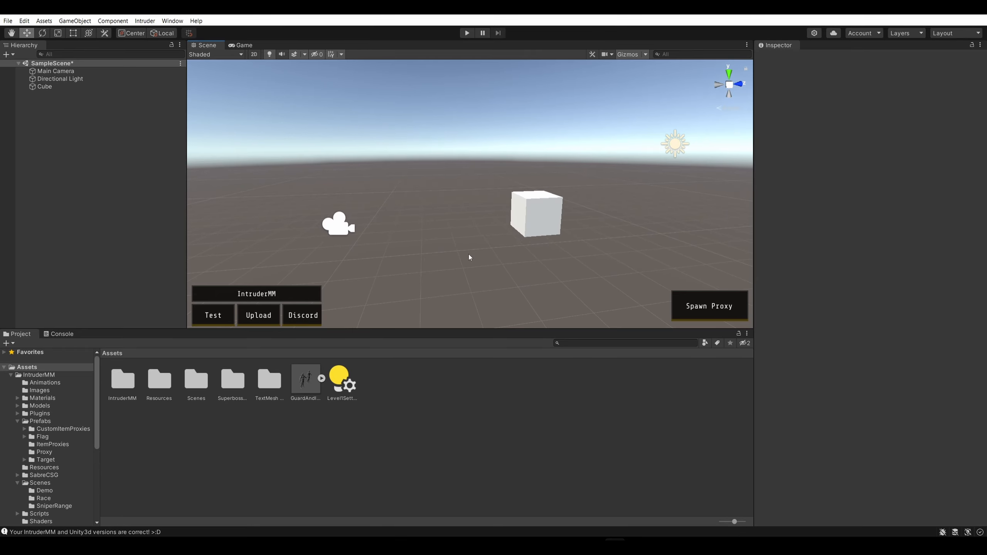
right_drag(451, 240, 532, 237)
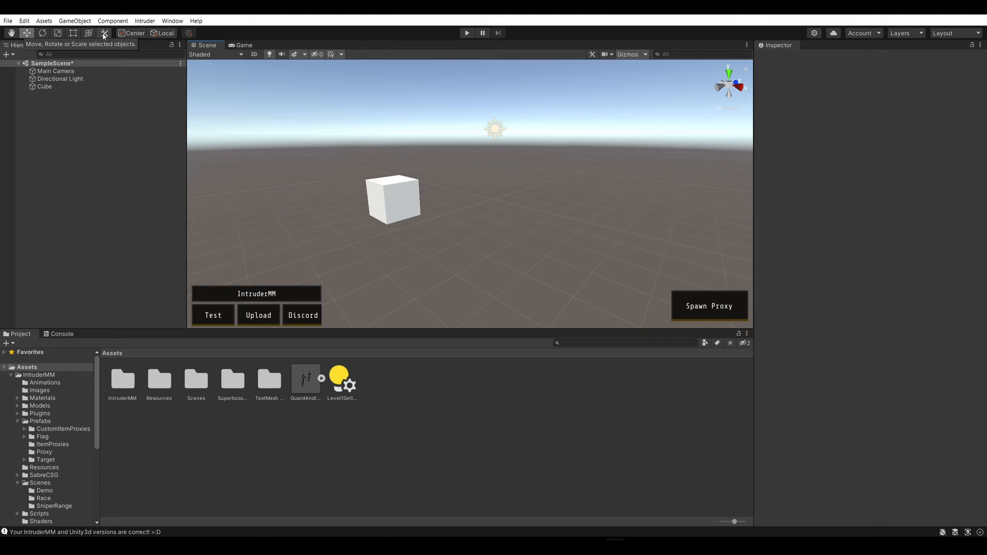
click(395, 196)
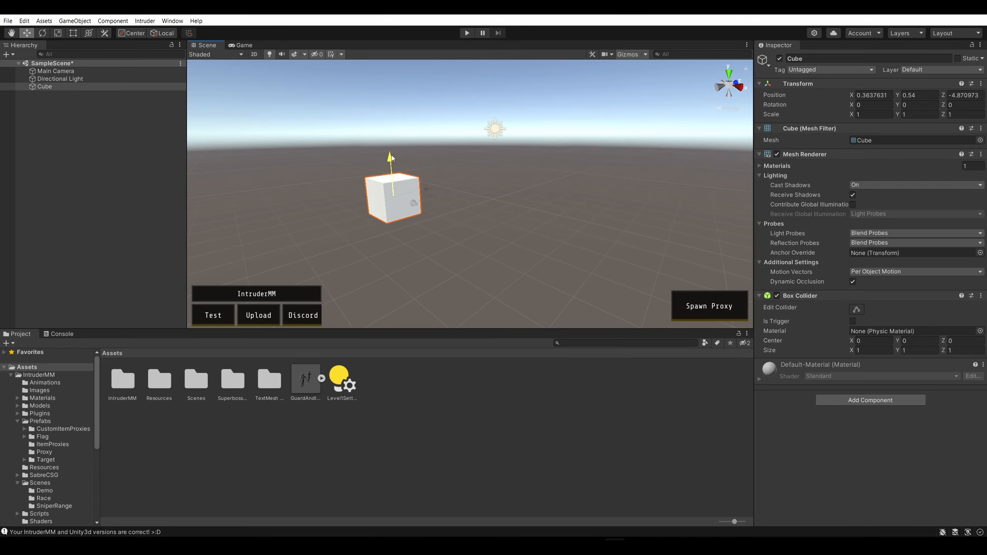
mouse_move(391, 158)
mouse_down()
mouse_move(401, 269)
mouse_move(391, 139)
mouse_up()
Try to shift the directional light slightly along its local Z axis and undo the move
right_drag(486, 182, 471, 144)
mouse_move(452, 124)
mouse_down()
mouse_move(456, 325)
mouse_move(460, 64)
mouse_move(461, 166)
mouse_move(458, 124)
mouse_up()
right_drag(449, 193, 552, 157)
key(d)
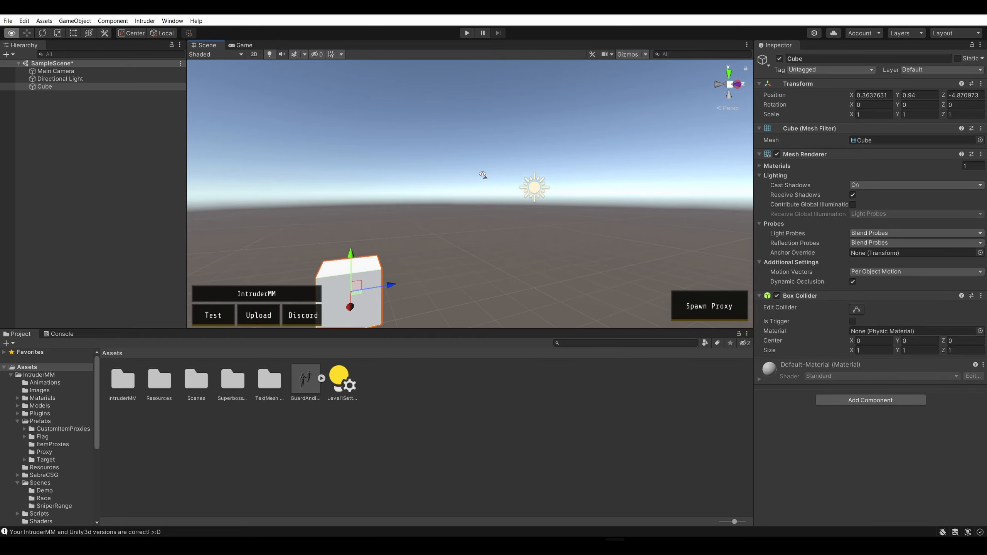
click(532, 190)
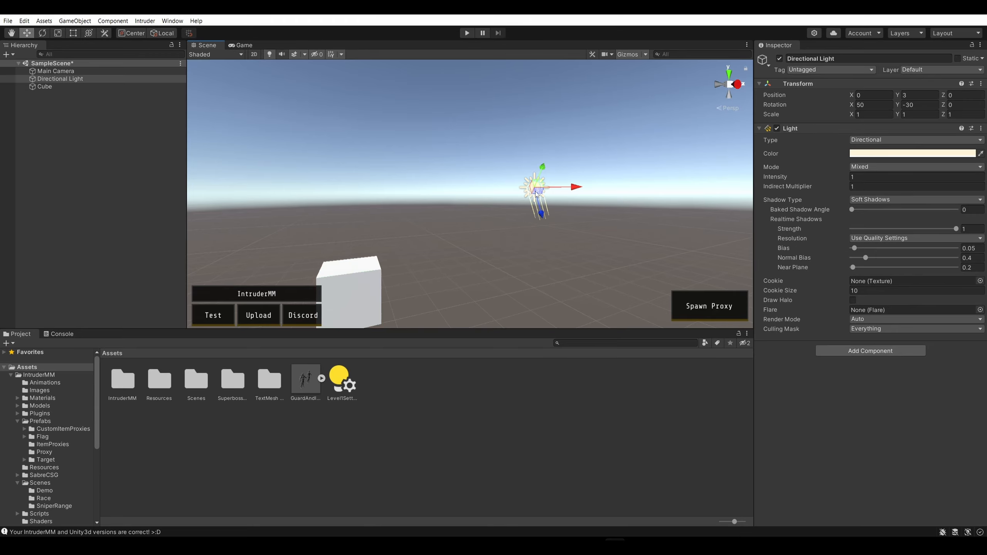
drag(544, 217, 549, 215)
key(ctrl+z)
click(499, 215)
Move the cube within the YZ plane to about Y 1.02, Z -4.84
right_drag(452, 132, 382, 187)
click(457, 200)
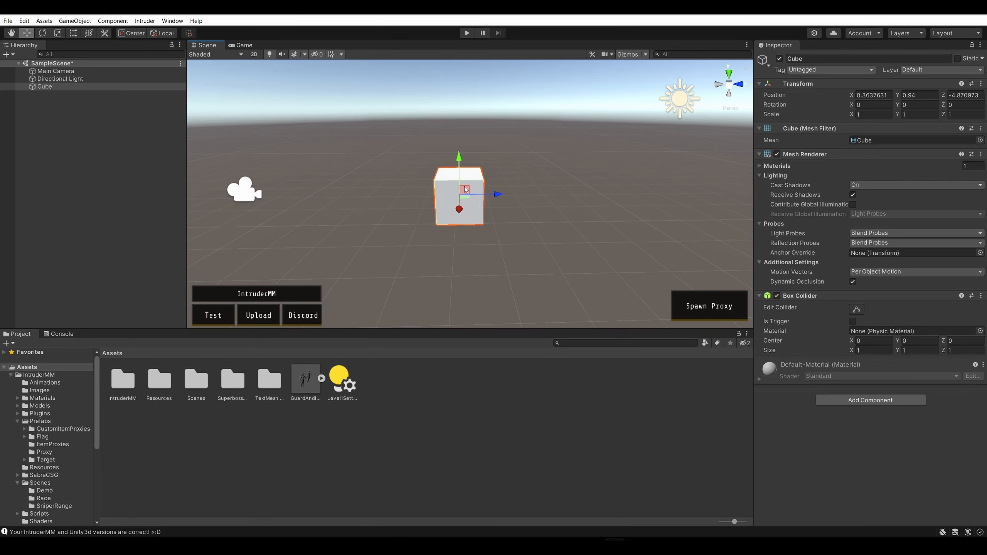
drag(468, 191, 470, 186)
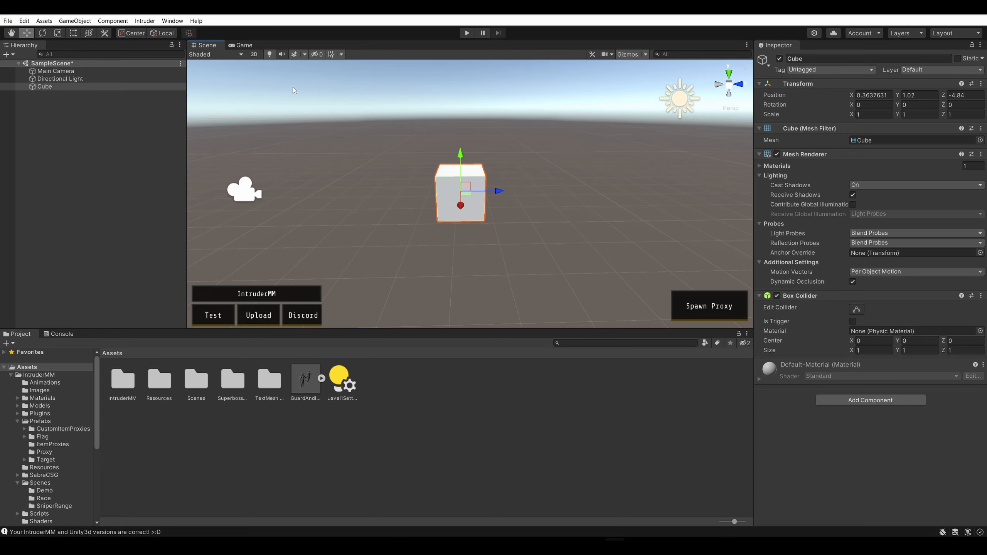
Flatten and lengthen the cube with the Rect tool to a scale of about 0.46 in Y and 4.16 in Z
click(73, 33)
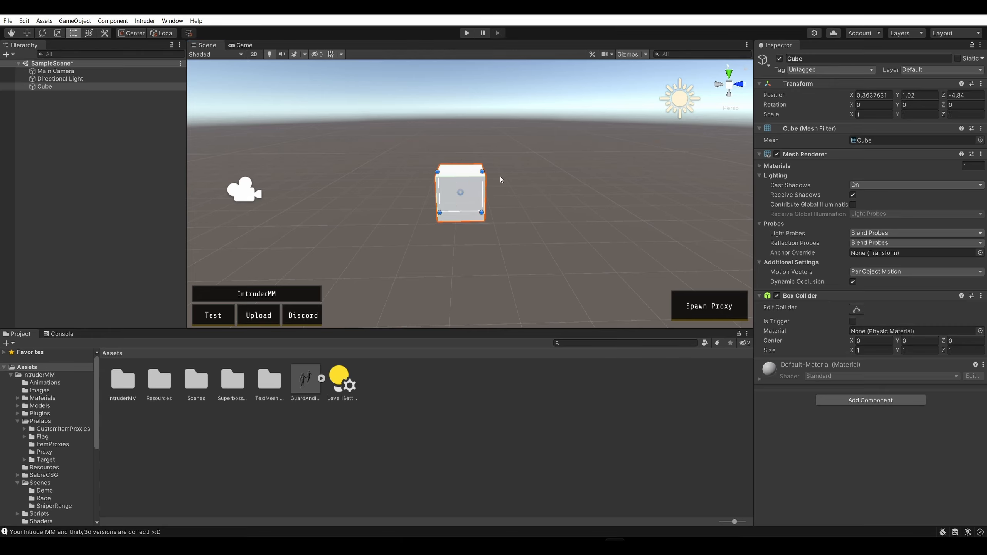
drag(485, 170, 618, 192)
right_drag(515, 231, 560, 256)
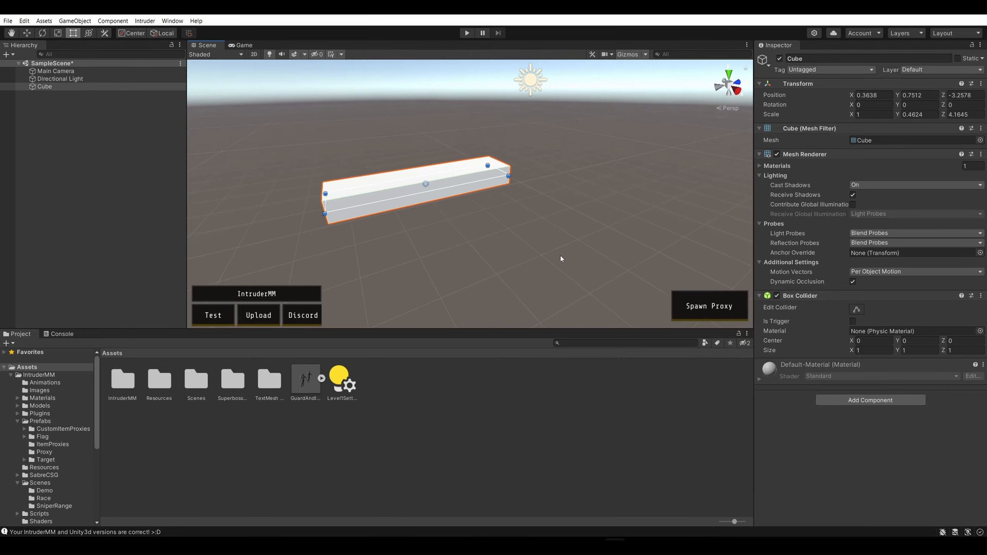
Widen the flattened cube into a slab with a scale of about 3.5 in X and 4.35 in Z
drag(338, 218, 325, 331)
right_drag(615, 121, 511, 173)
key(d)
key(s)
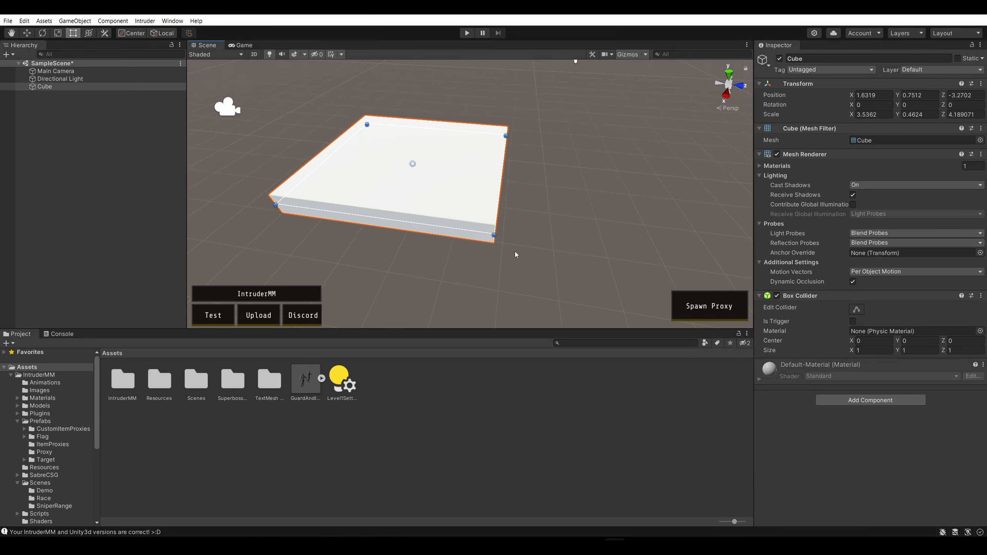
mouse_move(492, 234)
mouse_down()
mouse_move(532, 234)
mouse_move(503, 234)
mouse_up()
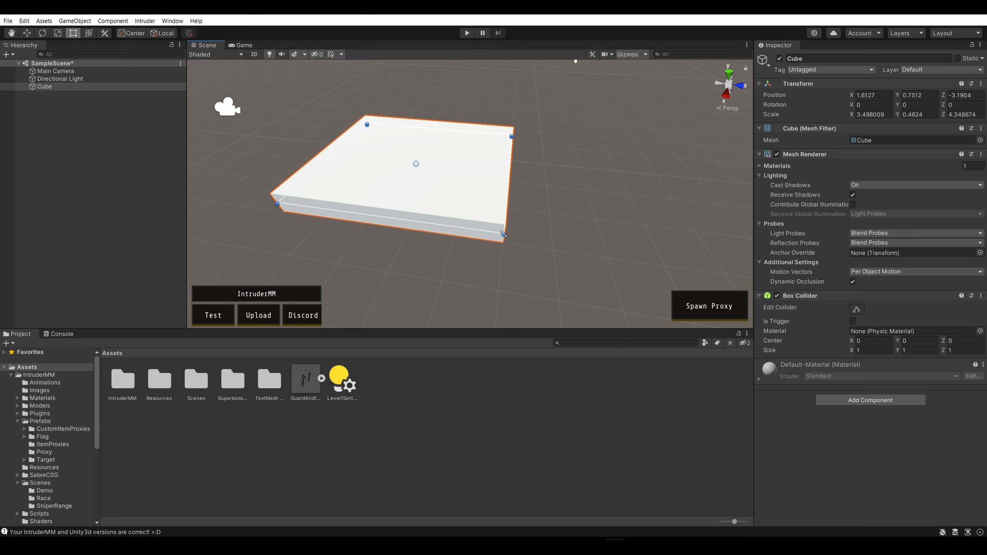
Enlarge the slab from its corner to a scale of about 4.6 in X and 6.05 in Z, and deselect it
key(a)
right_drag(392, 243, 496, 267)
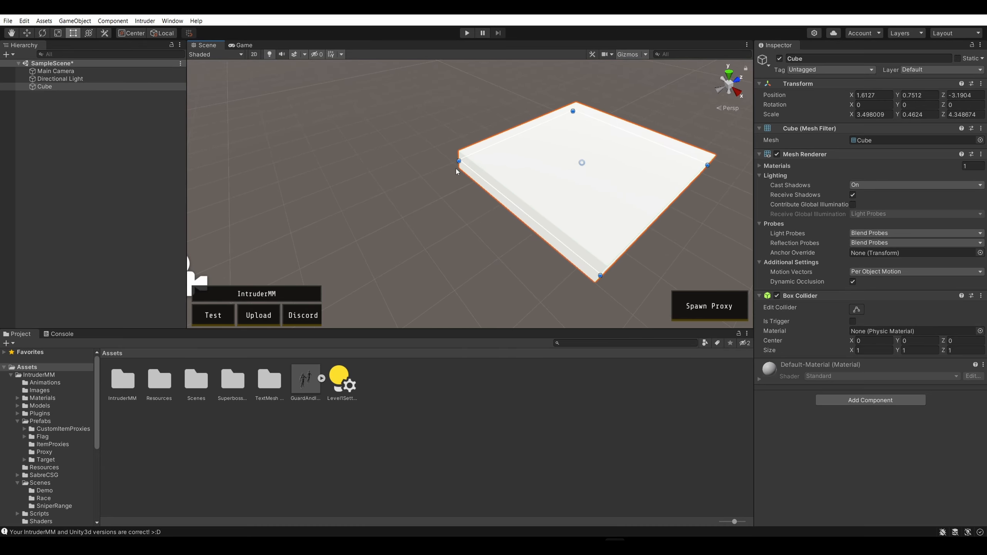
drag(456, 171, 317, 179)
right_drag(278, 177, 423, 201)
key(a)
key(d)
right_drag(501, 202, 276, 221)
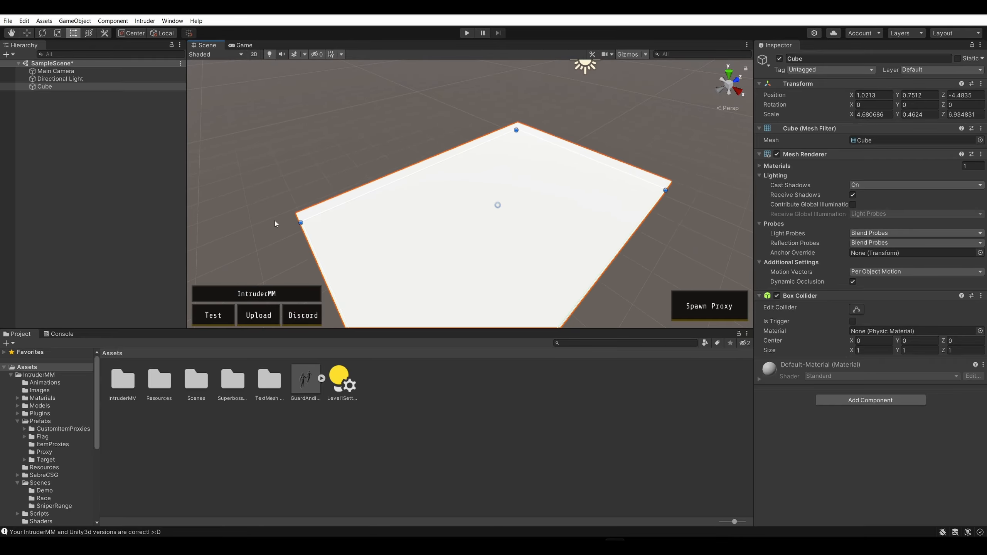
drag(300, 222, 344, 205)
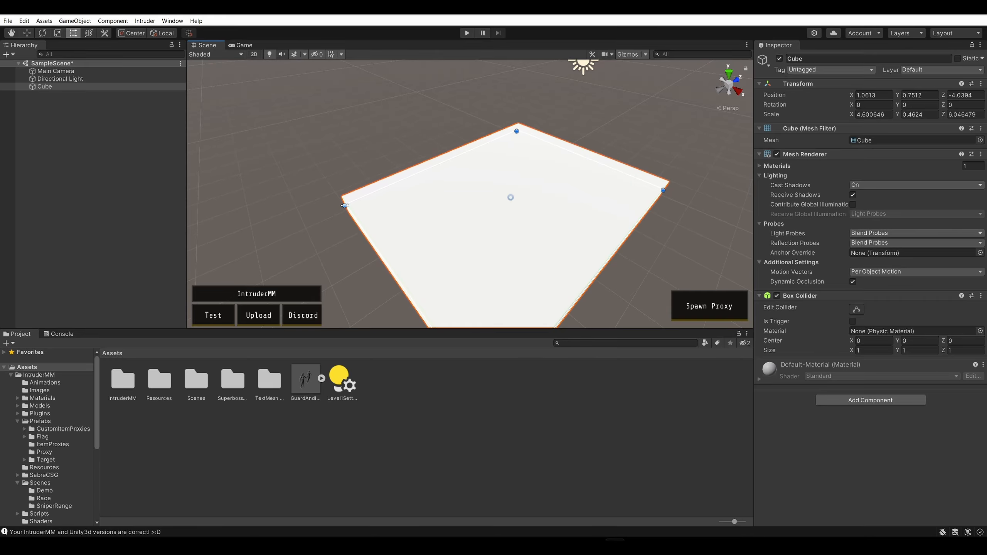
click(679, 242)
Examine the slab platform from above and from several side angles
right_drag(641, 245, 734, 245)
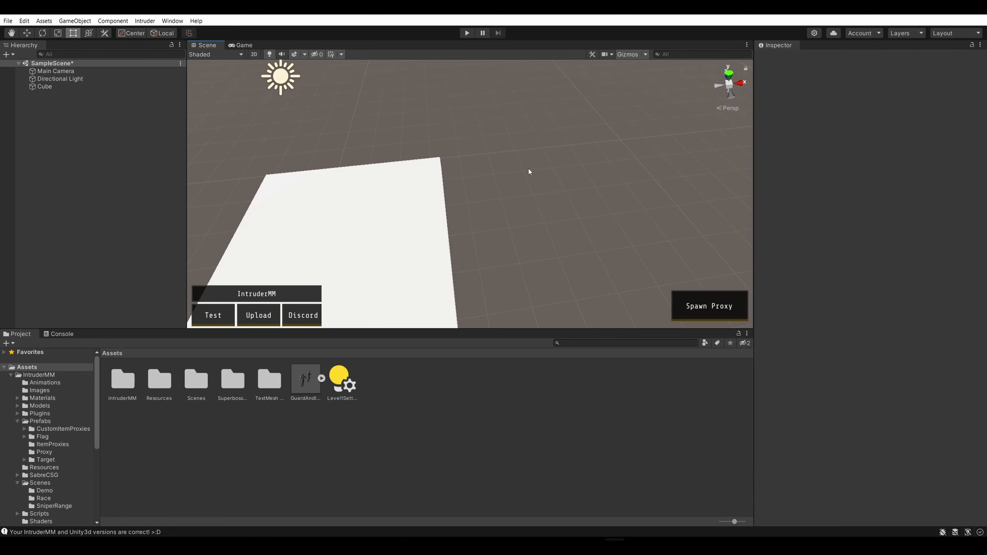
right_drag(527, 172, 550, 305)
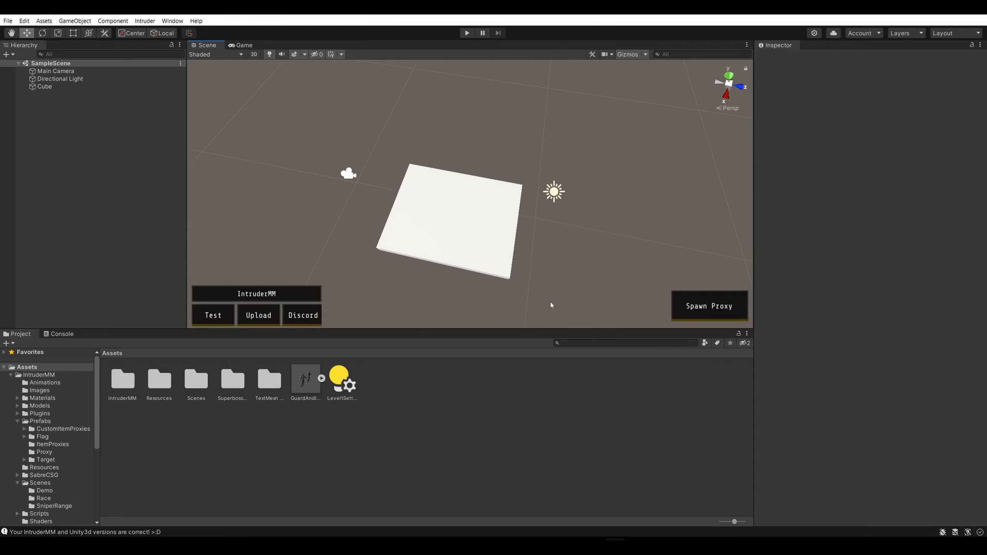
click(15, 37)
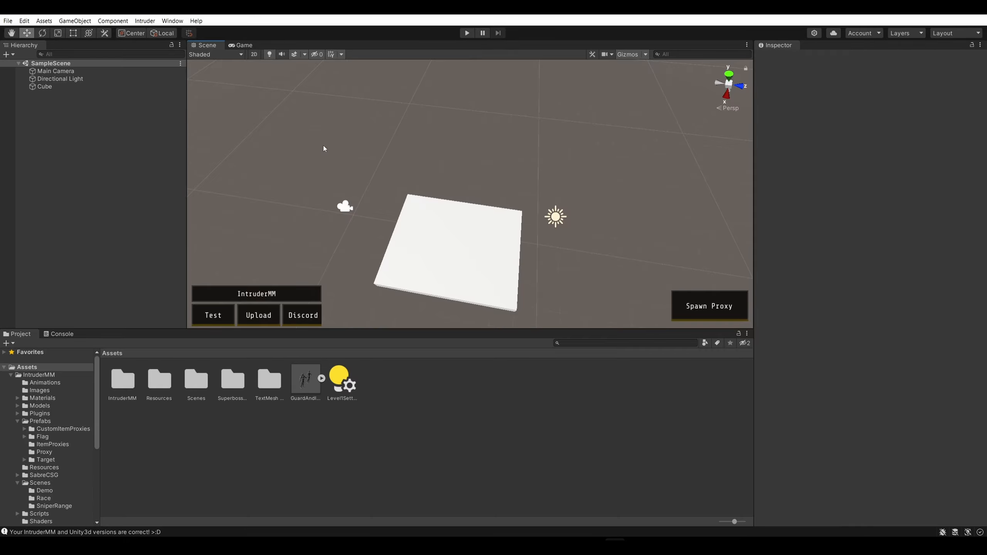
alt+drag(323, 145, 205, 530)
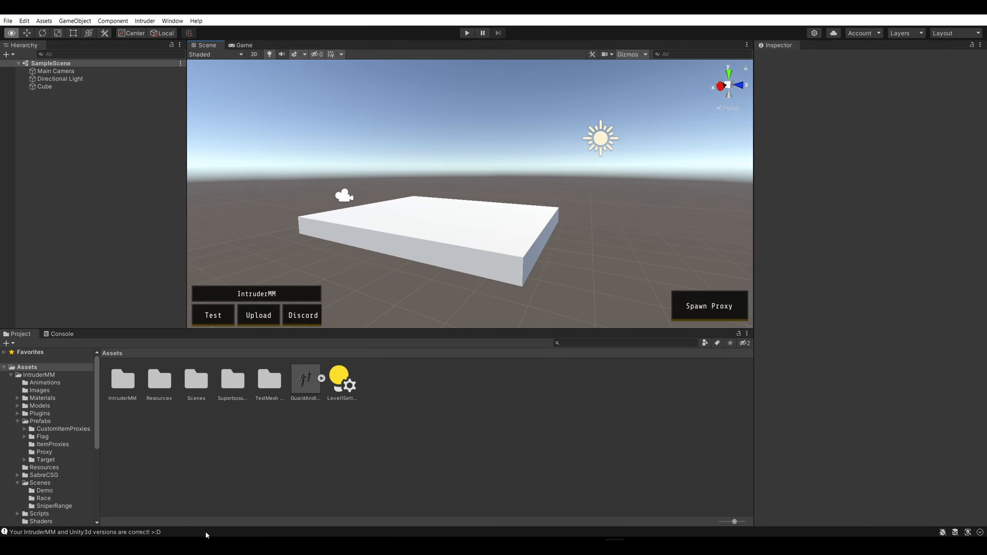
alt+drag(205, 530, 523, 145)
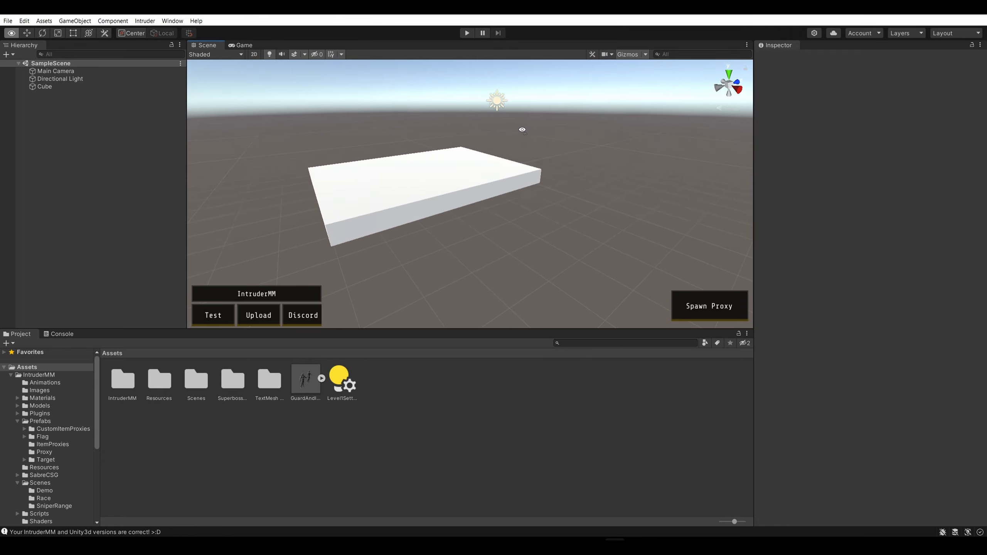
key(r)
alt+drag(353, 227, 398, 252)
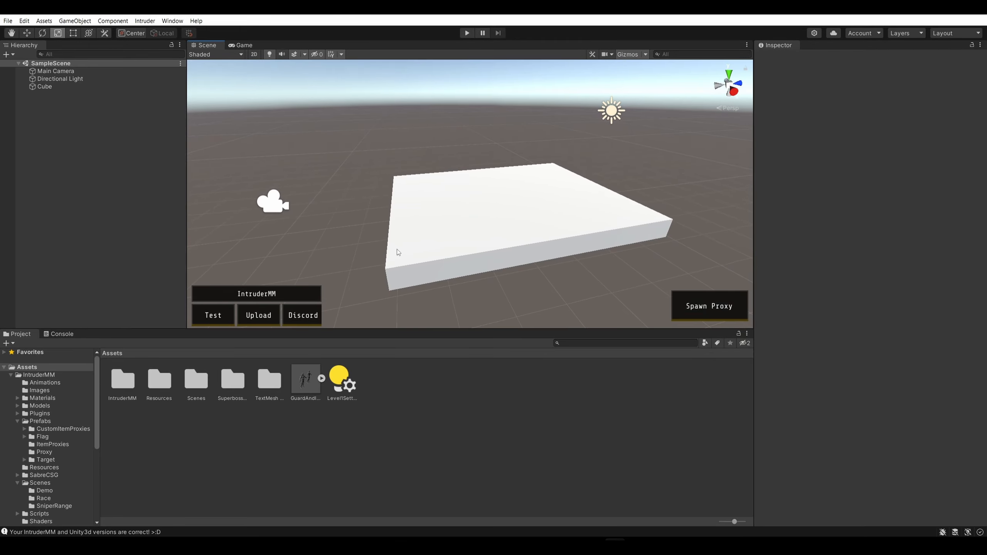
mouse_move(508, 196)
alt+mouse_down()
mouse_move(498, 143)
mouse_move(487, 154)
mouse_move(464, 147)
mouse_move(646, 191)
mouse_move(668, 181)
mouse_move(586, 150)
mouse_move(552, 160)
mouse_move(571, 164)
mouse_move(583, 204)
mouse_move(643, 156)
mouse_move(506, 191)
alt+mouse_up()
right_drag(507, 190, 508, 191)
key(s)
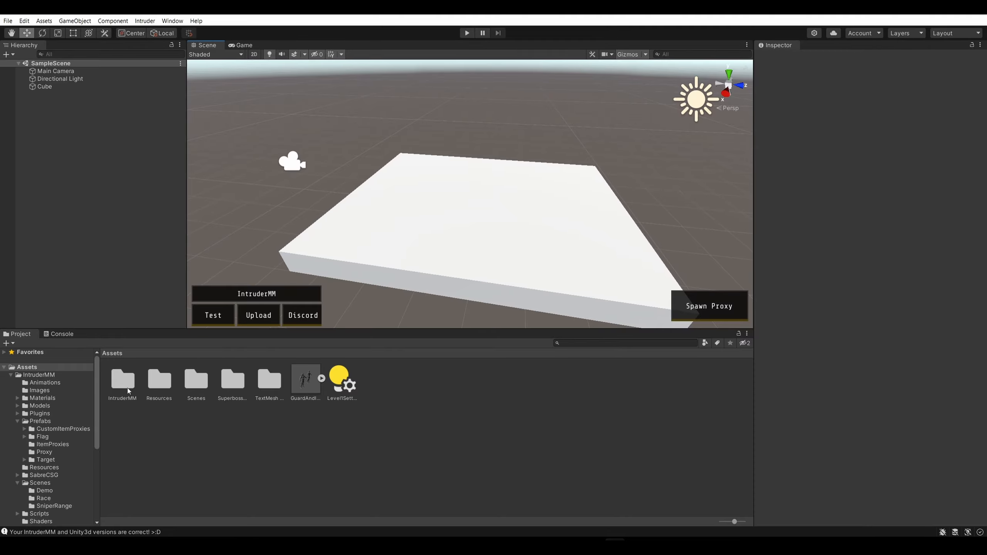
Place the SpawnA and SpawnB prefabs from IntruderMM/Prefabs on the slab at about (2.36, 0.98, -6.22) and (-0.48, 0.98, -1.81)
double_click(122, 381)
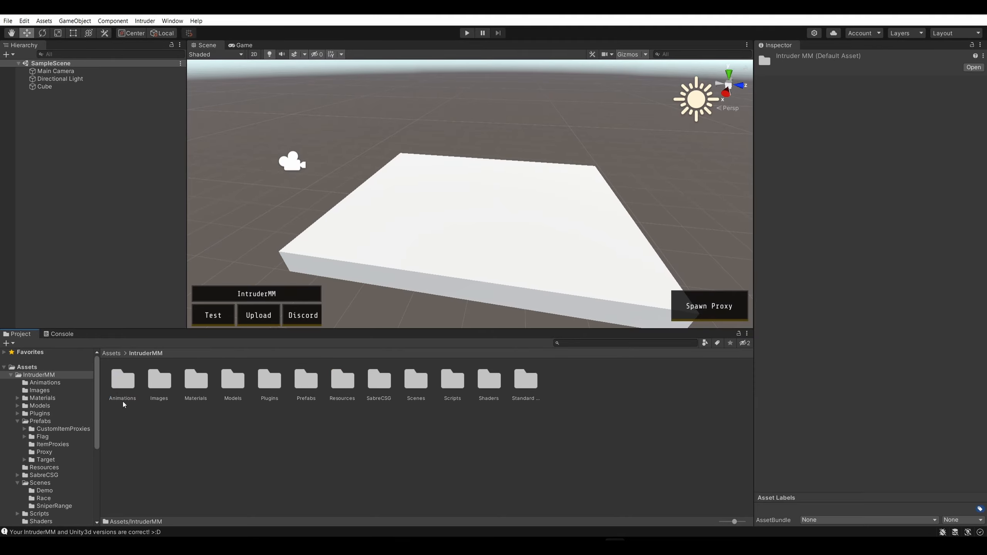
double_click(315, 389)
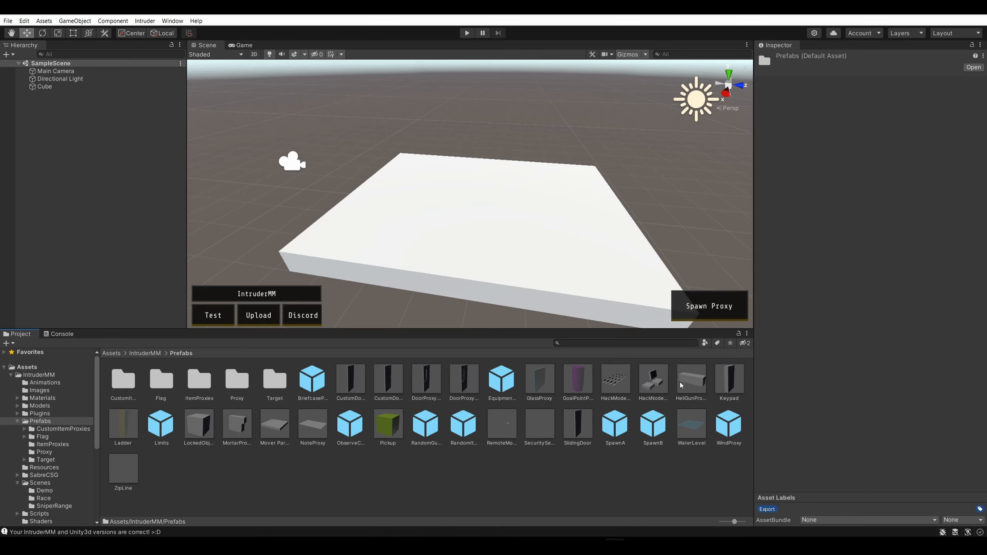
click(615, 427)
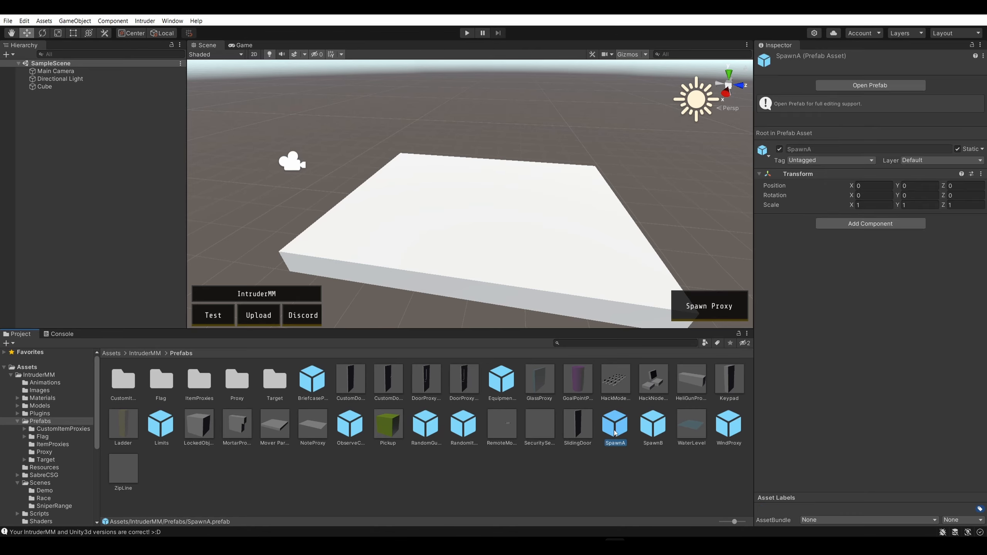
drag(569, 356, 361, 222)
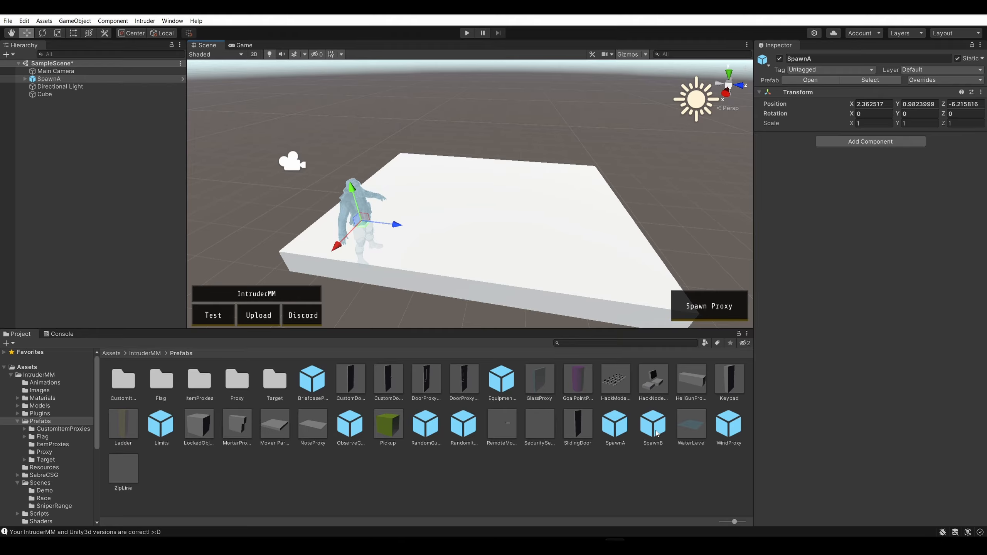
drag(655, 433, 572, 179)
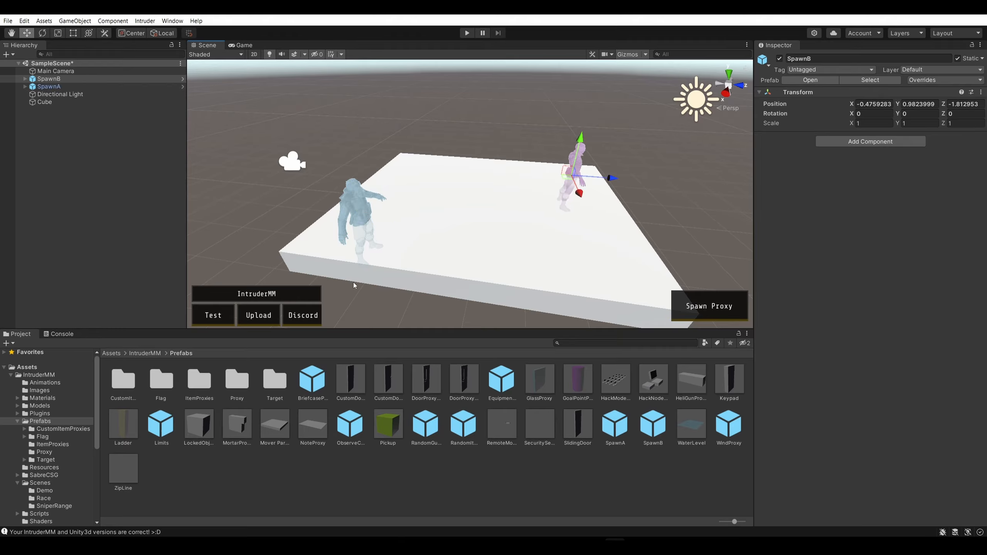
Raise both spawn points so they stand clear of the slab, moving SpawnB to about 2.09 in Y
click(359, 198)
drag(357, 198, 338, 128)
click(575, 171)
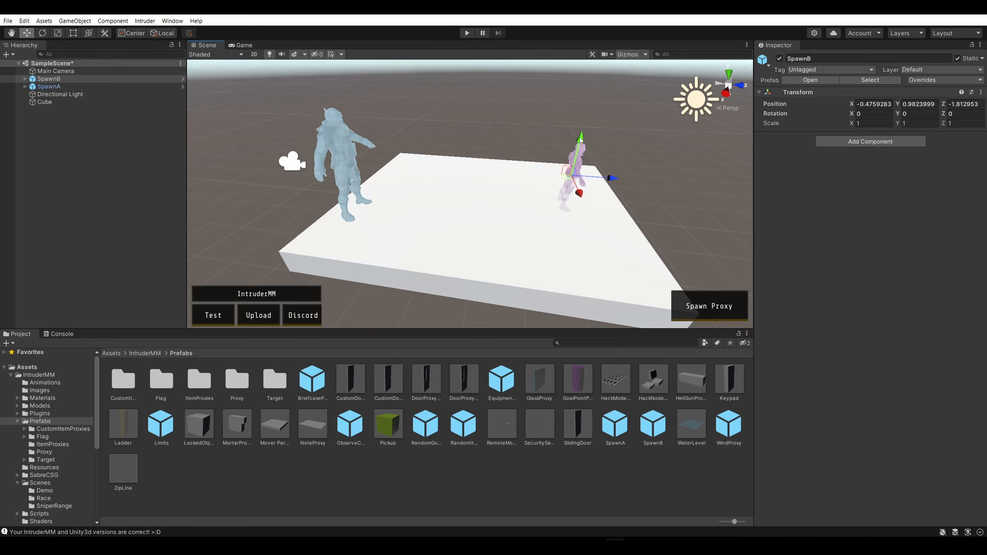
drag(579, 140, 588, 102)
Set the slab cube's X and Y positions to 0, and deselect it
click(558, 231)
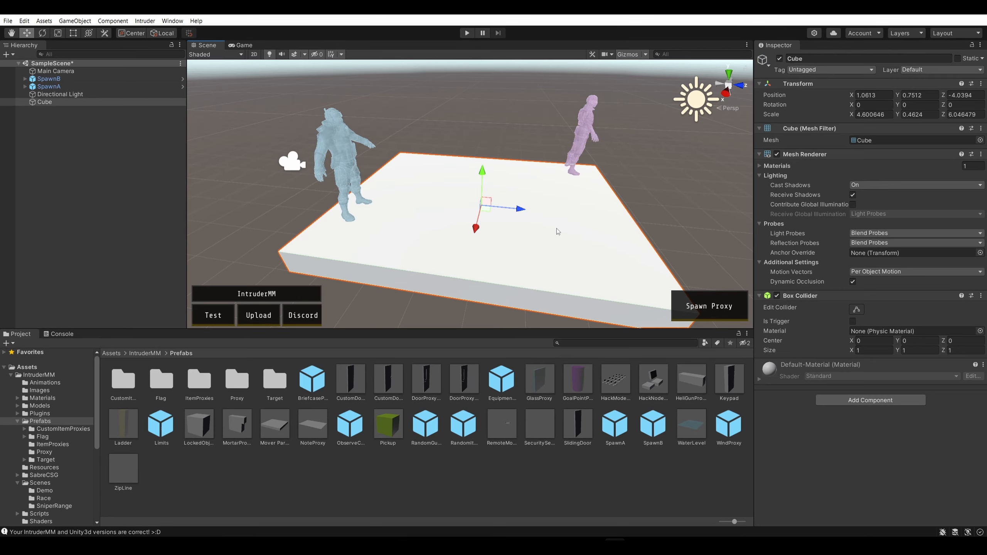
scroll(548, 255, down, 3)
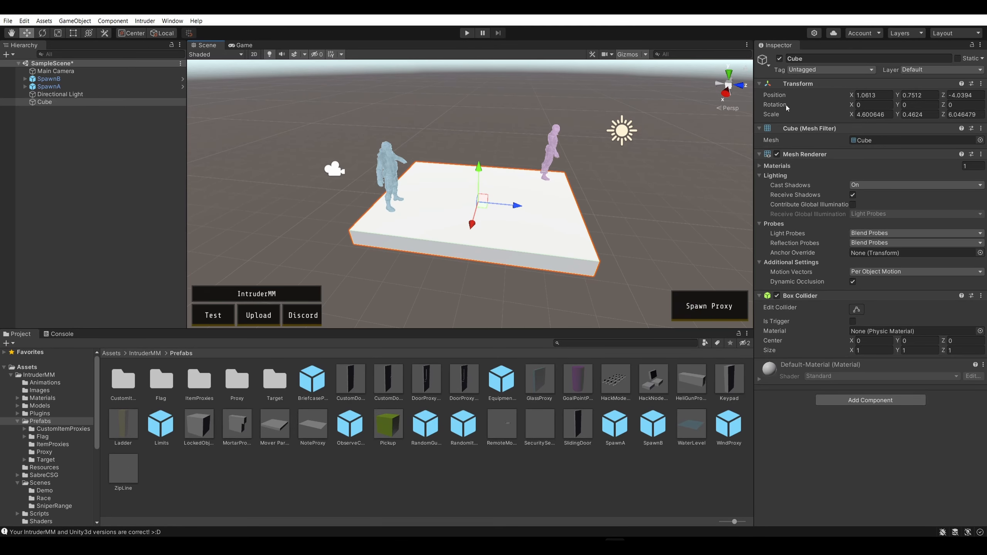
click(866, 95)
click(905, 104)
text(0)
click(915, 94)
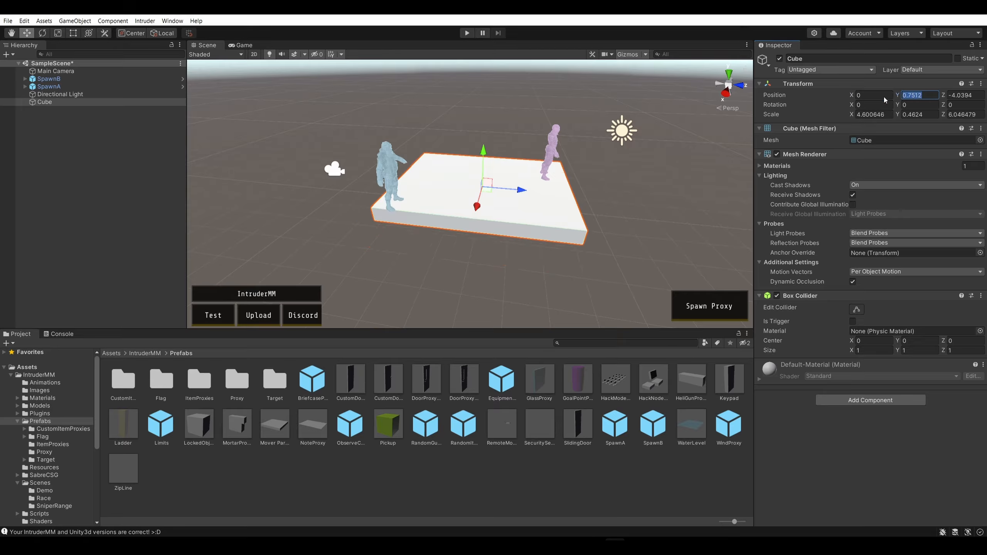
text(0)
click(610, 229)
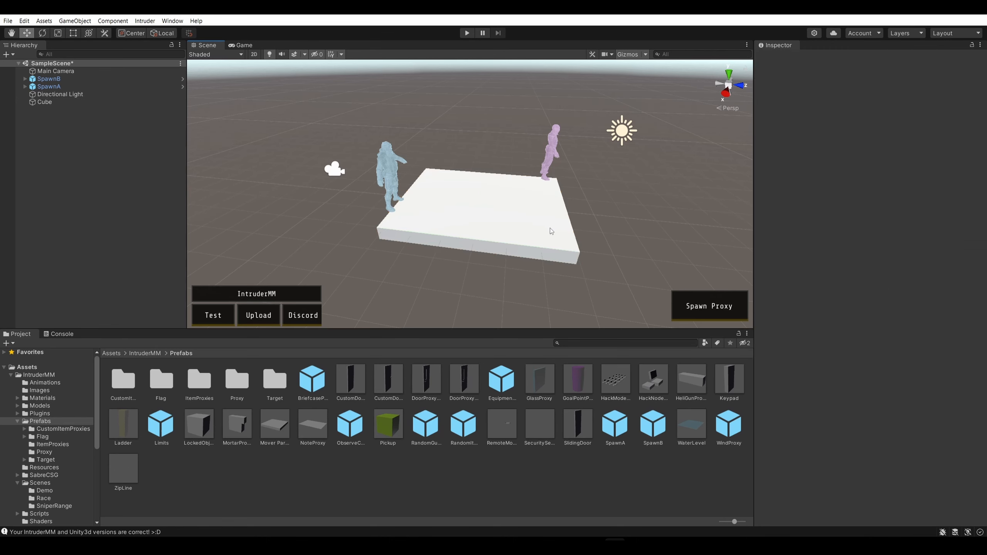
Enlarge the slab from its corners to a scale of about 17.07 in X and 19.64 in Z
click(544, 229)
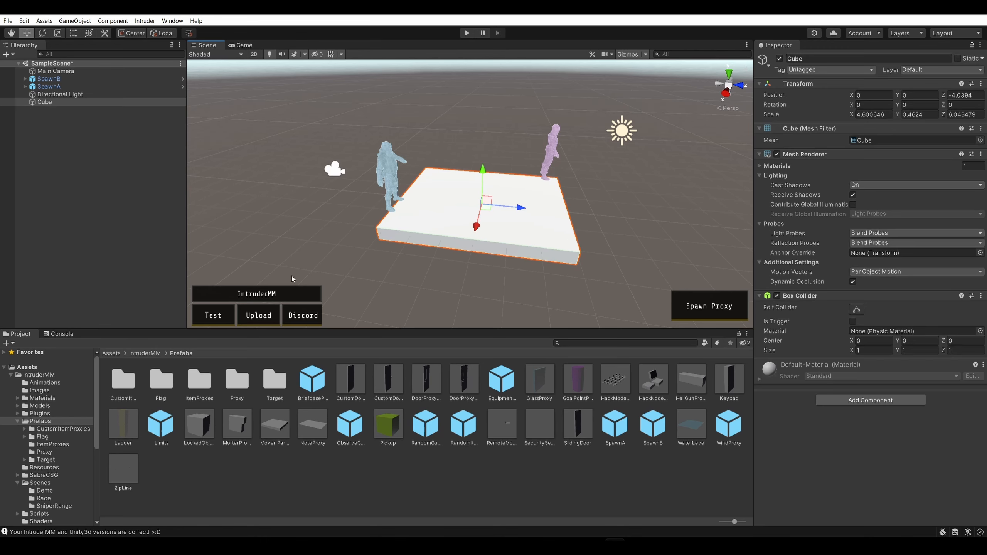
scroll(543, 226, down, 3)
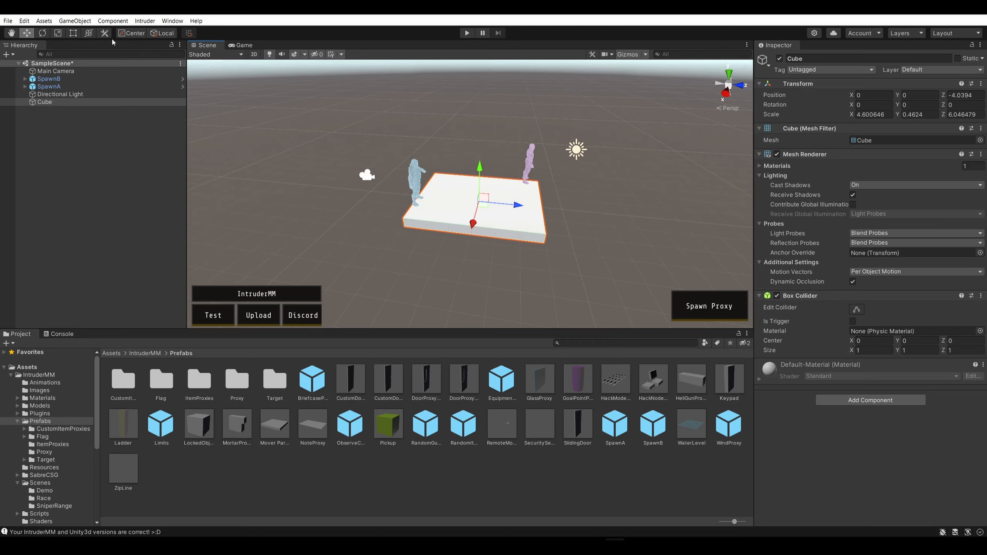
click(76, 36)
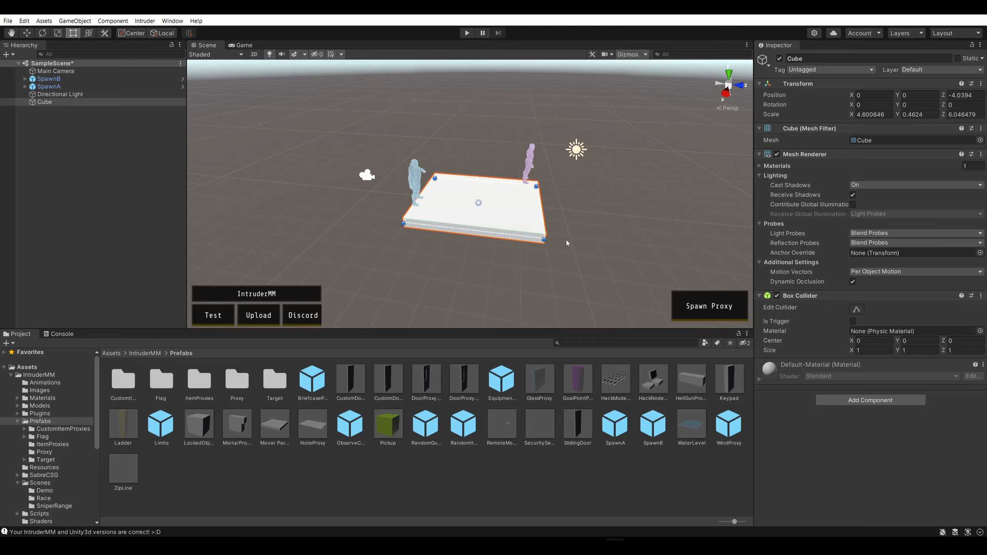
drag(543, 240, 752, 278)
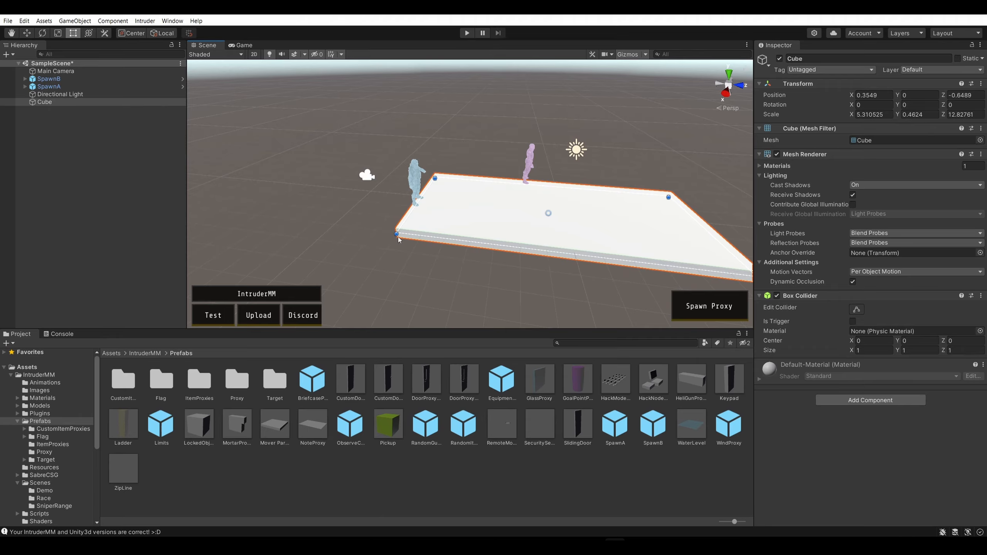
drag(396, 233, 189, 278)
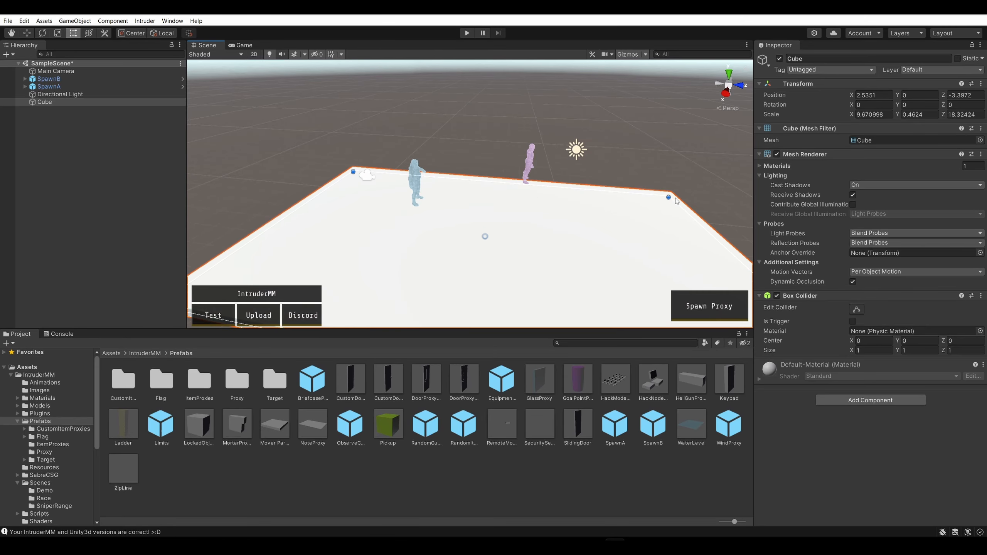
drag(669, 197, 635, 151)
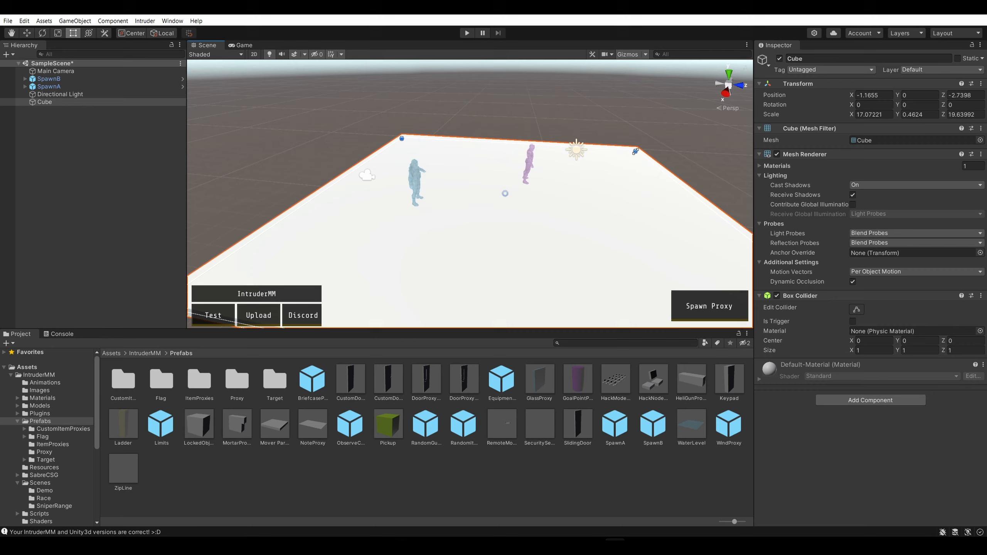
Move SpawnB toward one corner of the enlarged slab, to about -6.28 in X and 5.6 in Z
click(529, 166)
drag(531, 163, 554, 166)
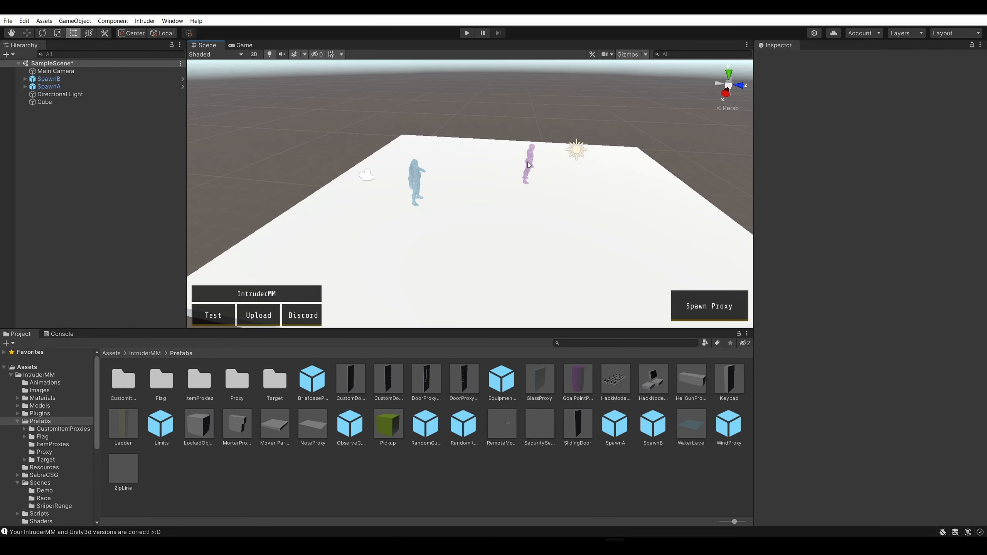
click(527, 163)
click(27, 33)
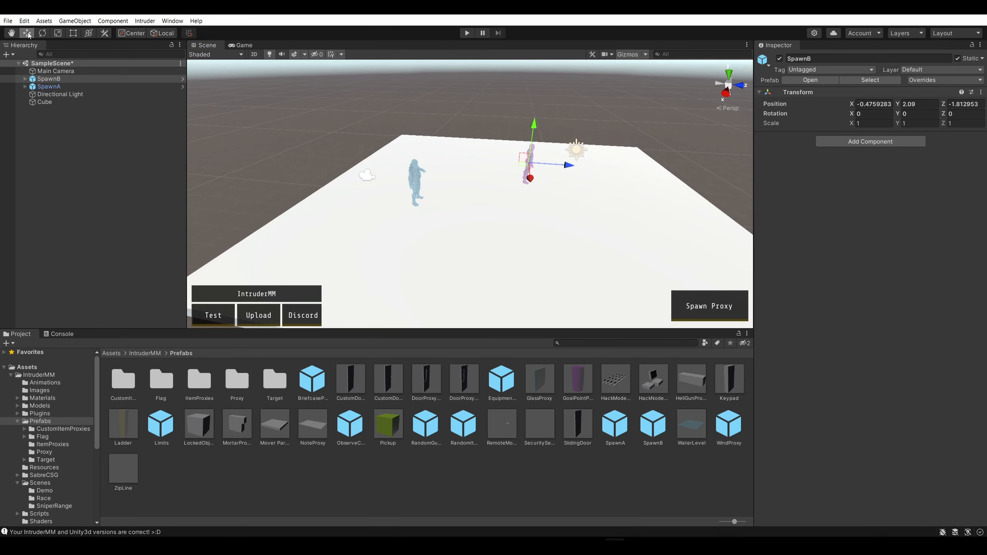
drag(556, 165, 662, 165)
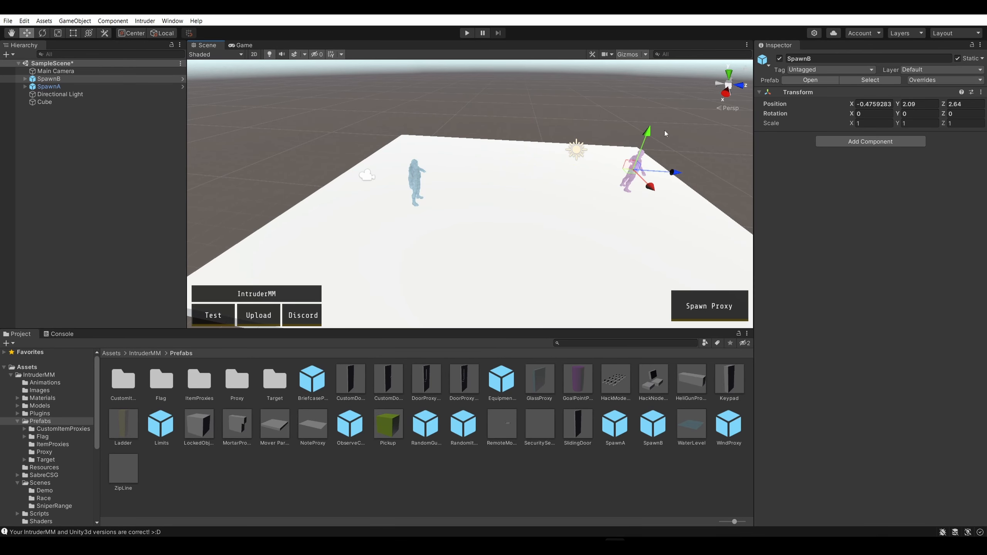
alt+drag(665, 130, 439, 182)
drag(406, 174, 574, 172)
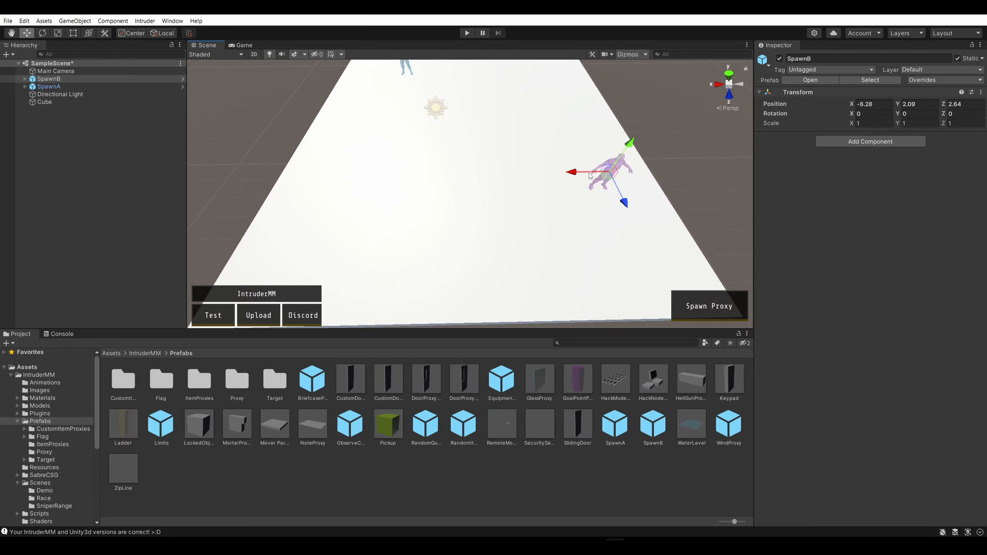
drag(623, 203, 549, 281)
Move SpawnA toward the slab corner diagonally opposite SpawnB
click(537, 164)
drag(560, 217, 519, 200)
drag(506, 157, 436, 227)
right_drag(509, 250, 481, 234)
mouse_move(435, 233)
mouse_down()
mouse_move(437, 260)
mouse_move(437, 247)
mouse_up()
right_drag(582, 218, 394, 151)
Lower SpawnB closer to the slab surface, to about 1.46 in Y, and deselect it
key(w)
click(384, 118)
click(379, 108)
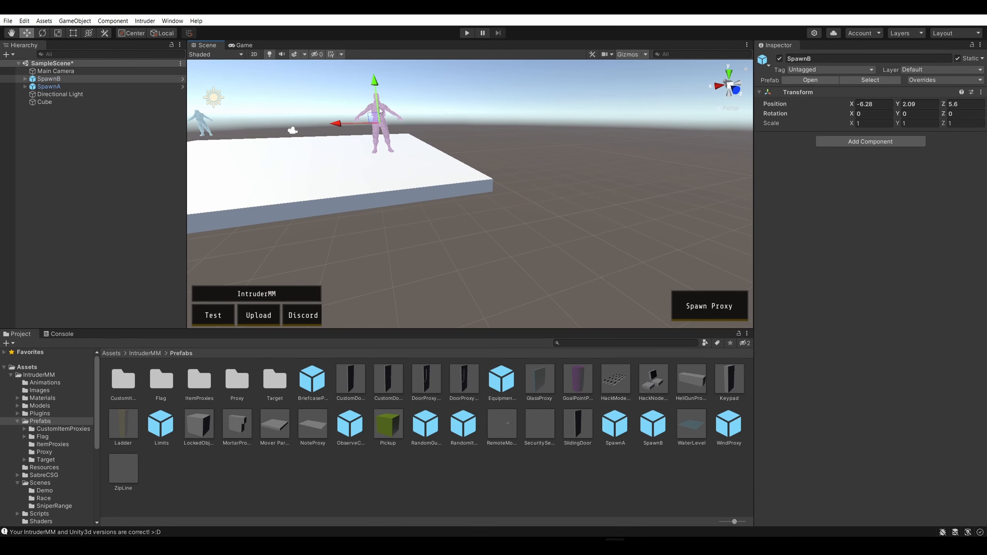
drag(378, 86, 381, 108)
right_drag(432, 145, 547, 170)
key(a)
key(q)
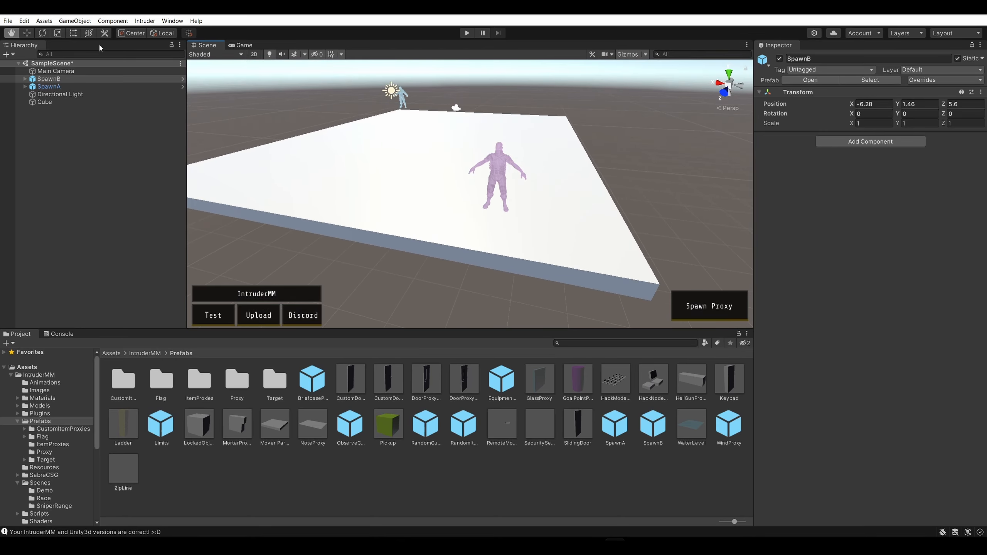
key(w)
drag(478, 172, 548, 187)
click(641, 156)
right_drag(641, 157, 683, 123)
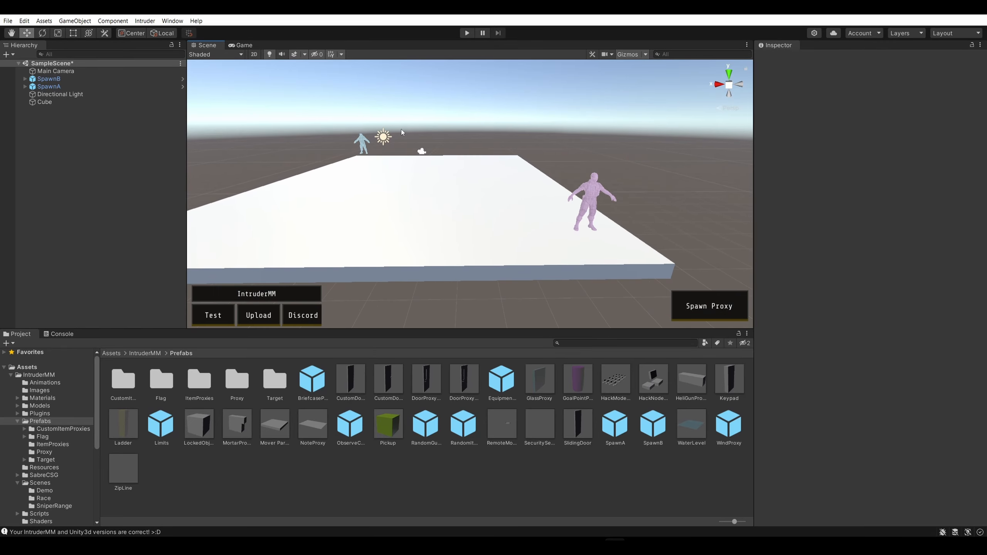
Move the directional light to about (-0.91, 3.43, 0.07)
click(383, 138)
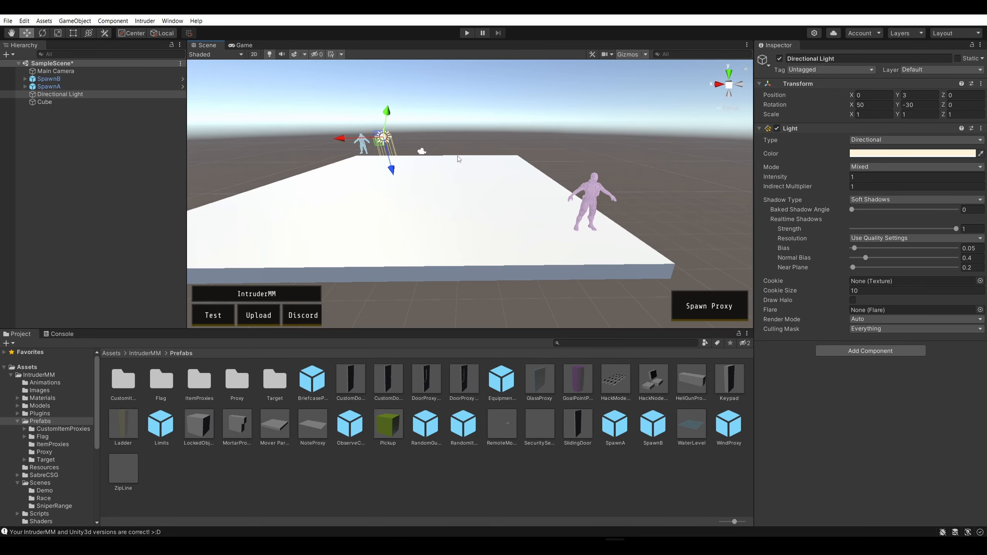
right_drag(384, 138, 388, 140)
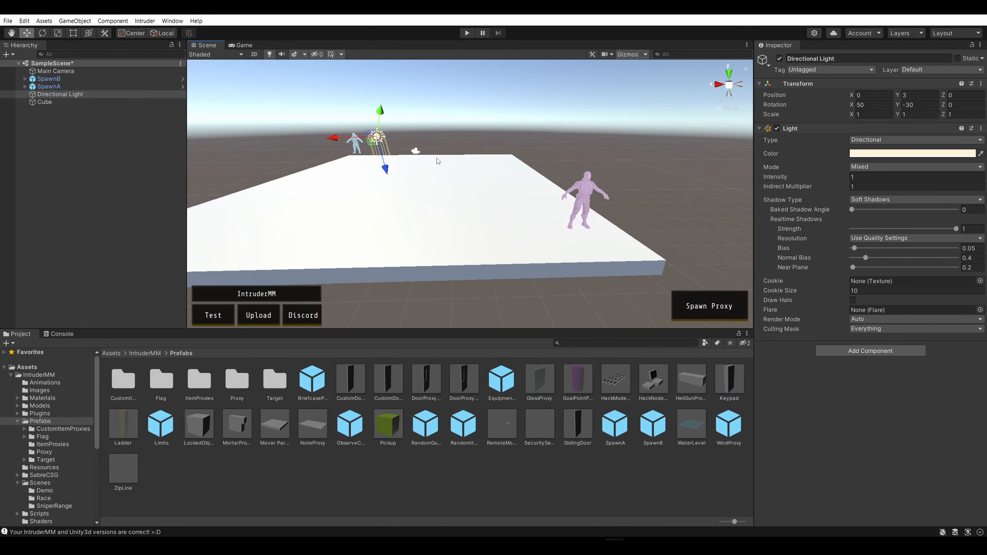
drag(373, 137, 394, 131)
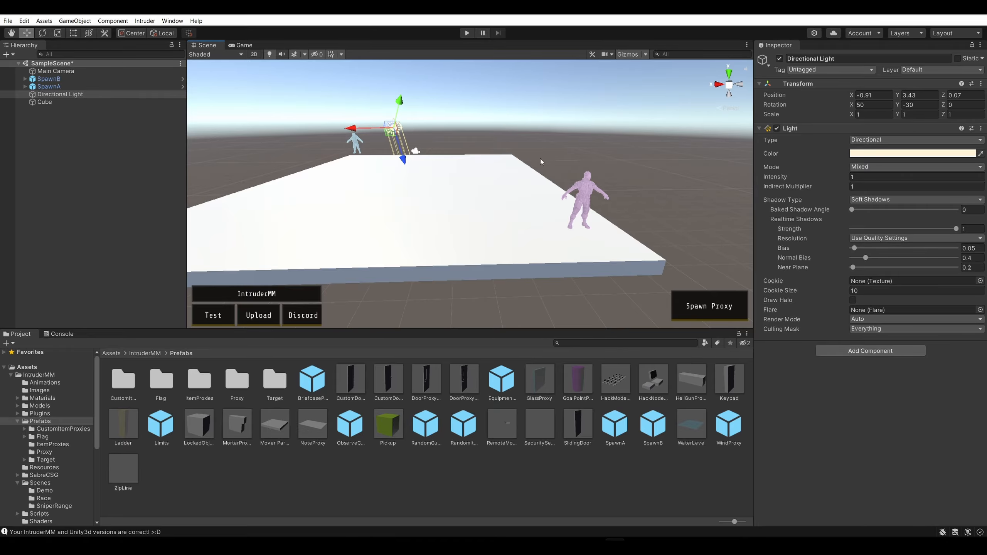
right_drag(539, 158, 551, 126)
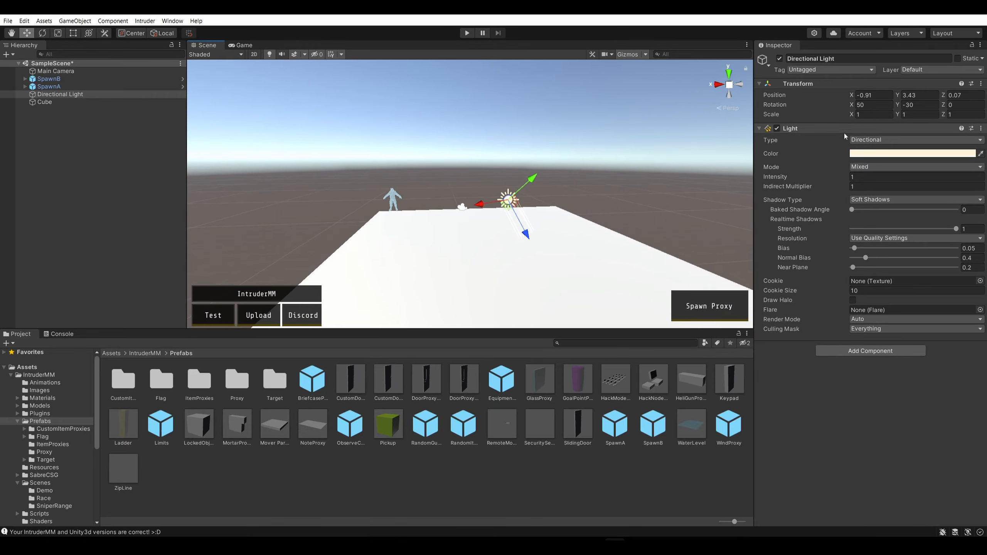
Switch the directional light's Light component off and back on to compare the scene lighting
click(776, 129)
click(776, 128)
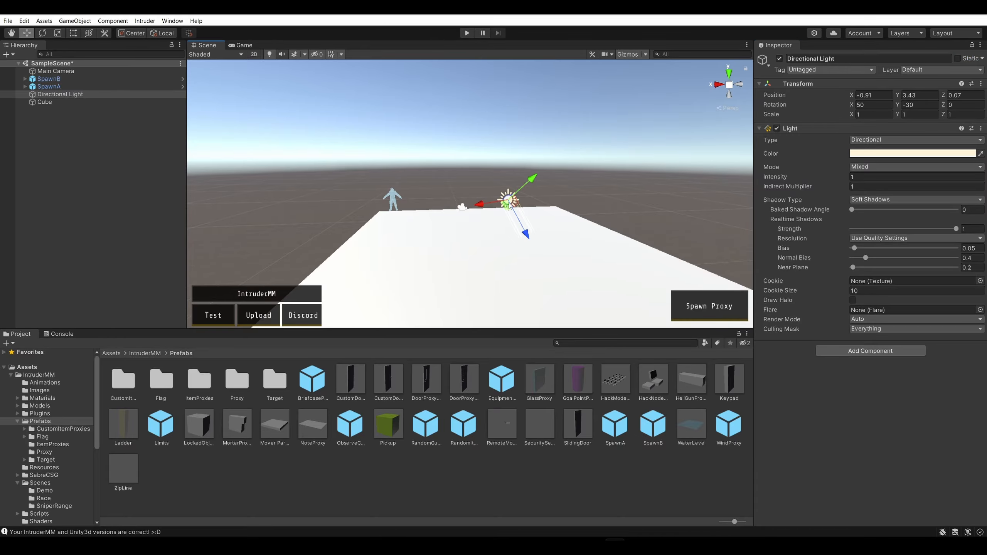
click(146, 185)
click(508, 199)
Delete the directional light from the scene
click(98, 94)
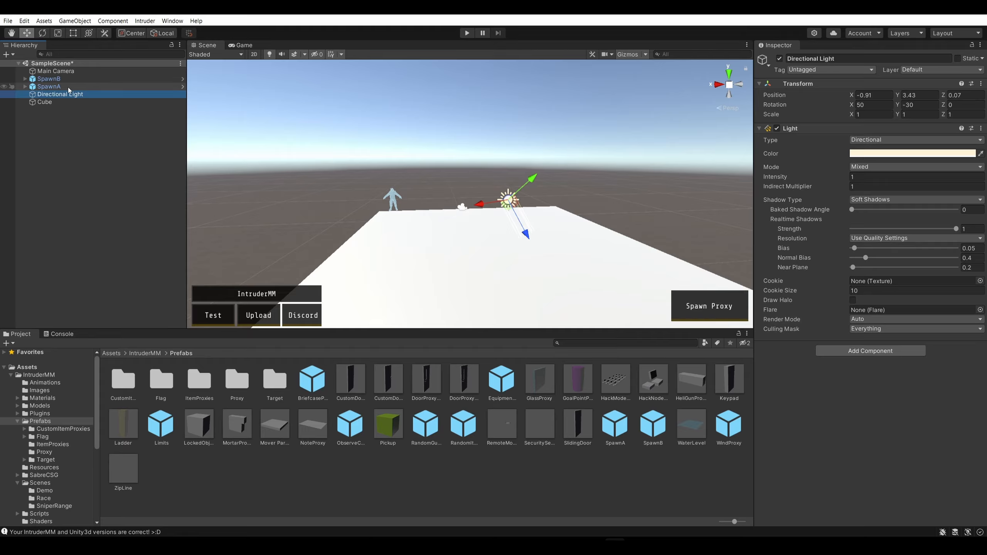
right_click(65, 95)
click(45, 125)
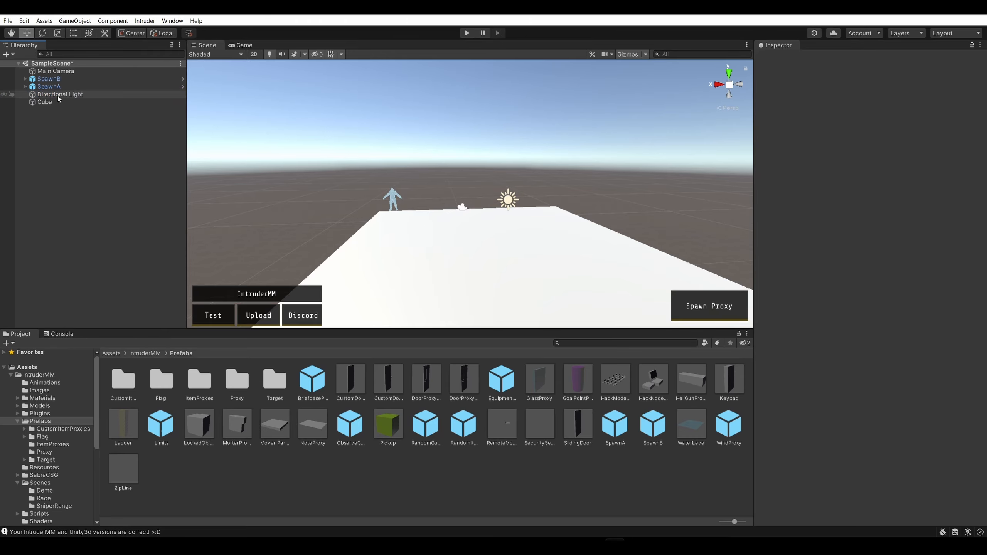
click(57, 95)
right_click(104, 97)
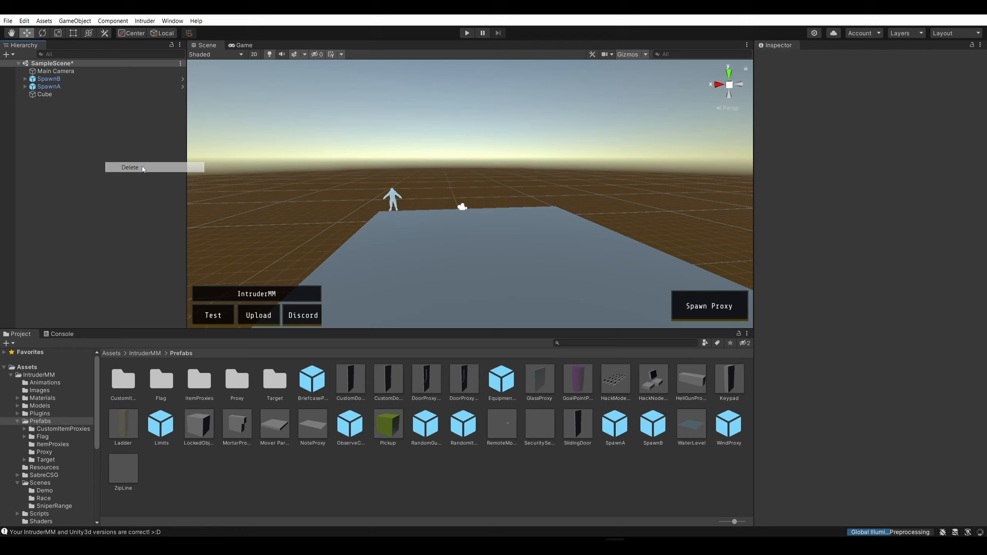
click(142, 167)
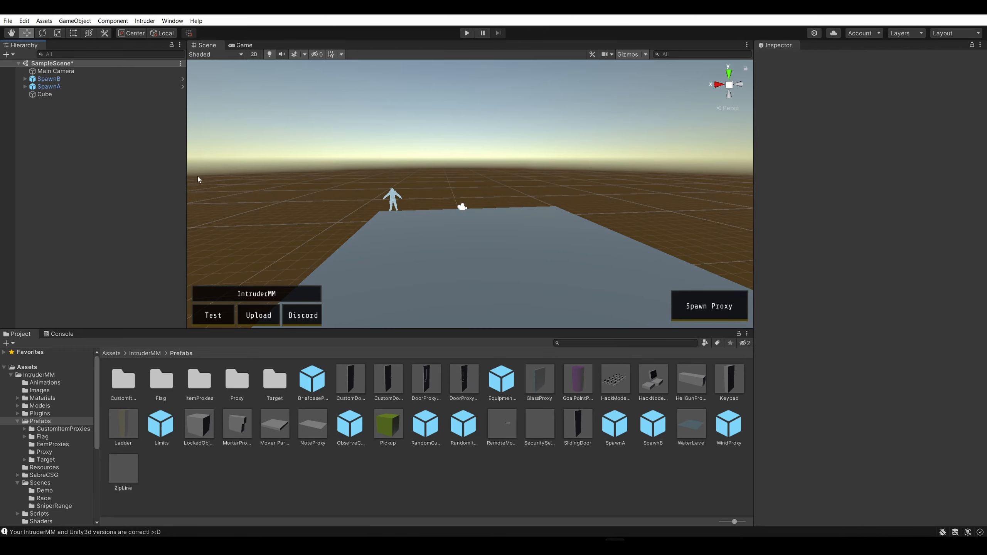
Add a point light to the scene and raise it above the slab to about 2.42 in Y
alt+drag(197, 179, 353, 95)
click(145, 21)
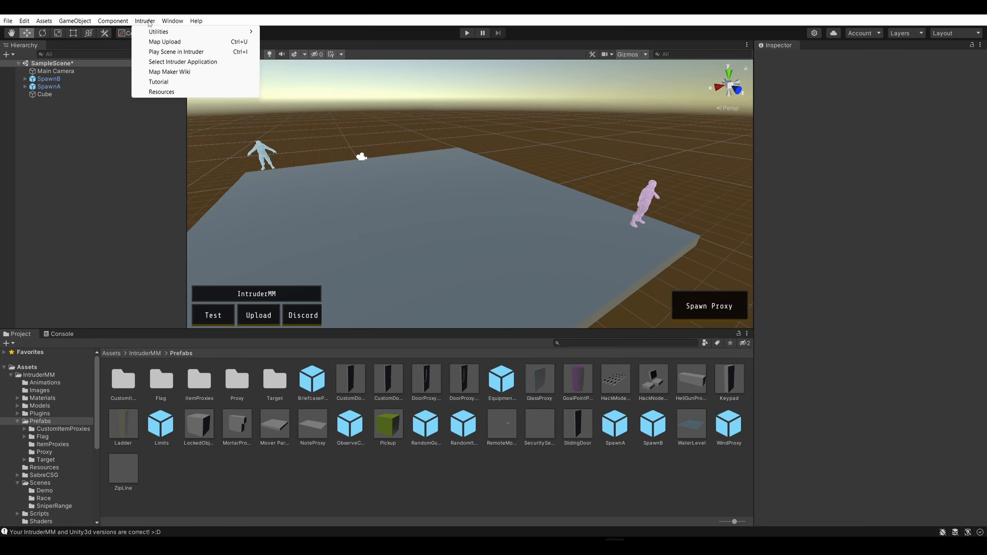
click(146, 20)
click(68, 21)
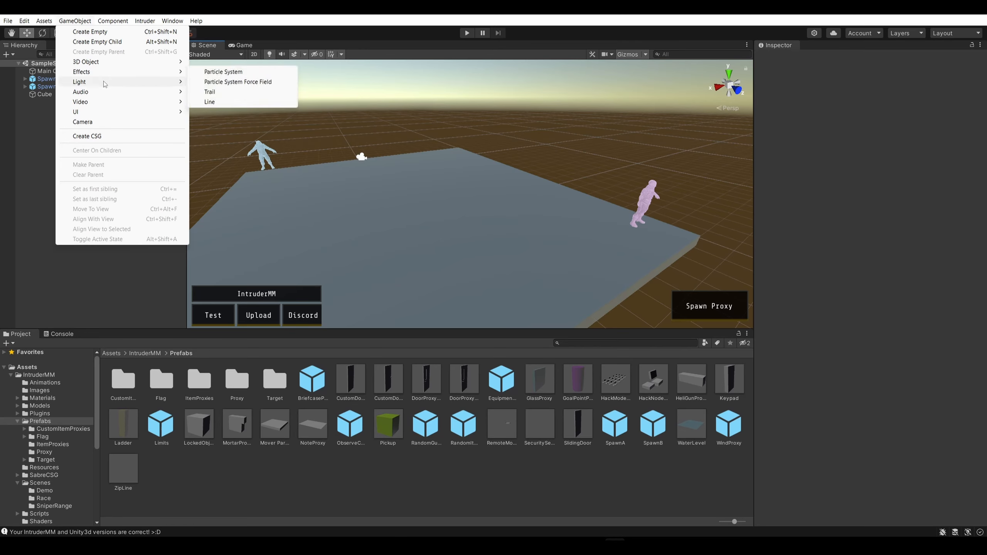
mouse_move(127, 83)
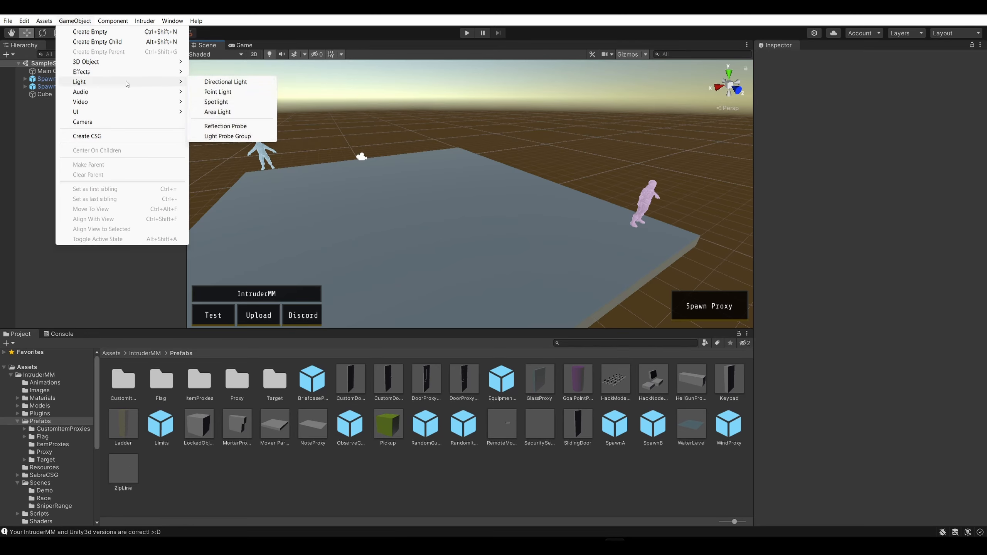
click(230, 93)
drag(469, 156, 470, 118)
Enlarge the point light's range to about 11.77 so it covers more of the slab
drag(438, 164, 361, 173)
scroll(361, 173, down, 2)
right_drag(362, 172, 459, 262)
key(s)
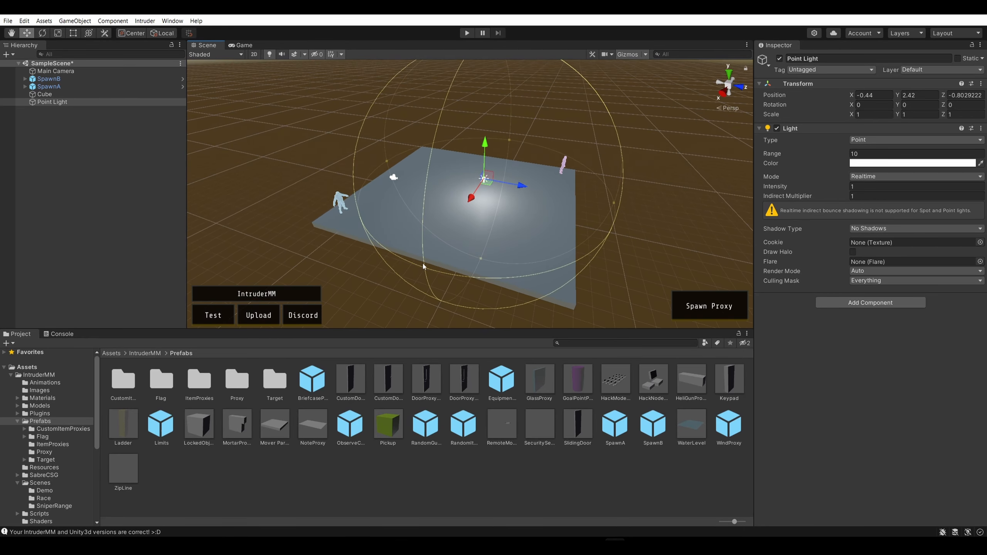
drag(424, 266, 435, 317)
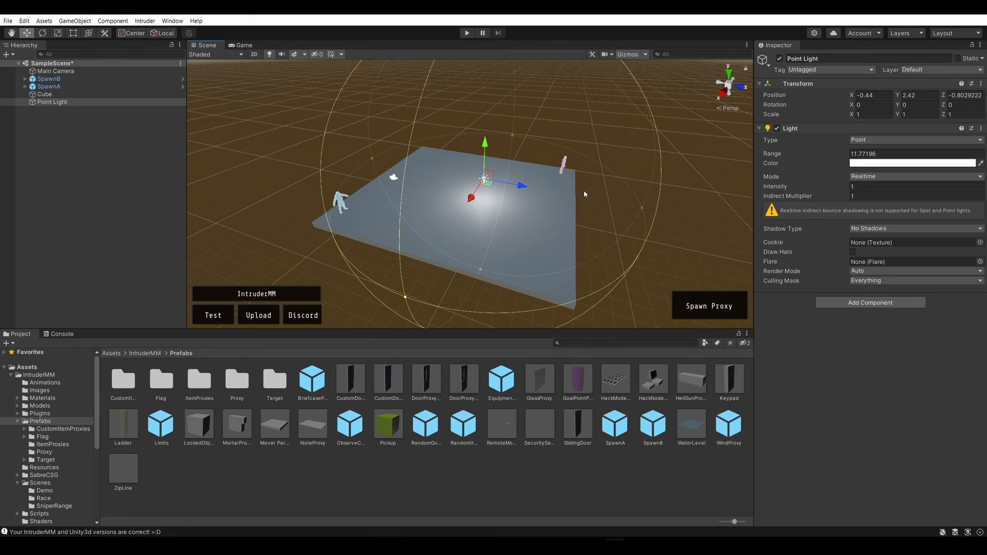
Set the point light's X and Z positions to 0, keeping its height
drag(522, 186, 502, 183)
key(w)
right_drag(569, 144, 598, 144)
click(870, 95)
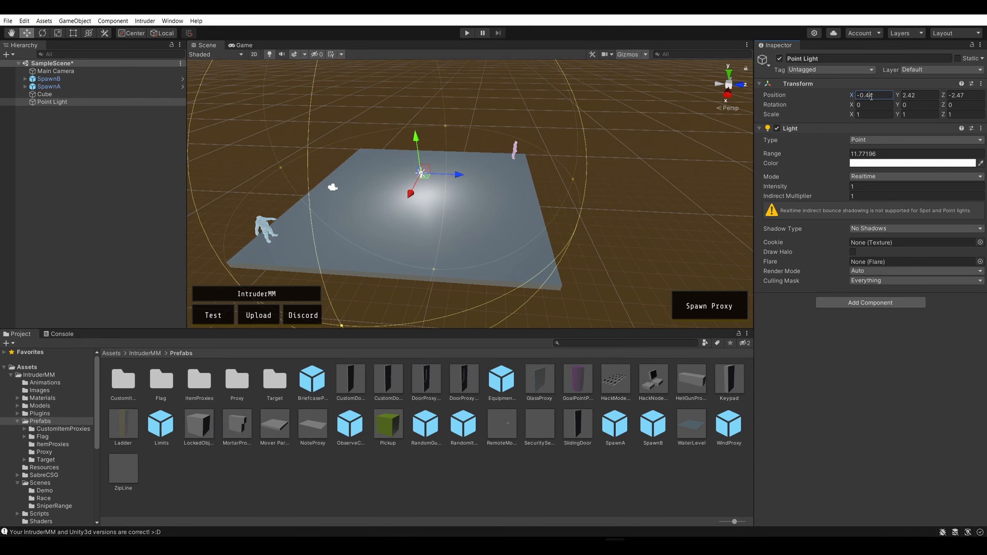
drag(870, 96, 828, 101)
text(0)
click(904, 95)
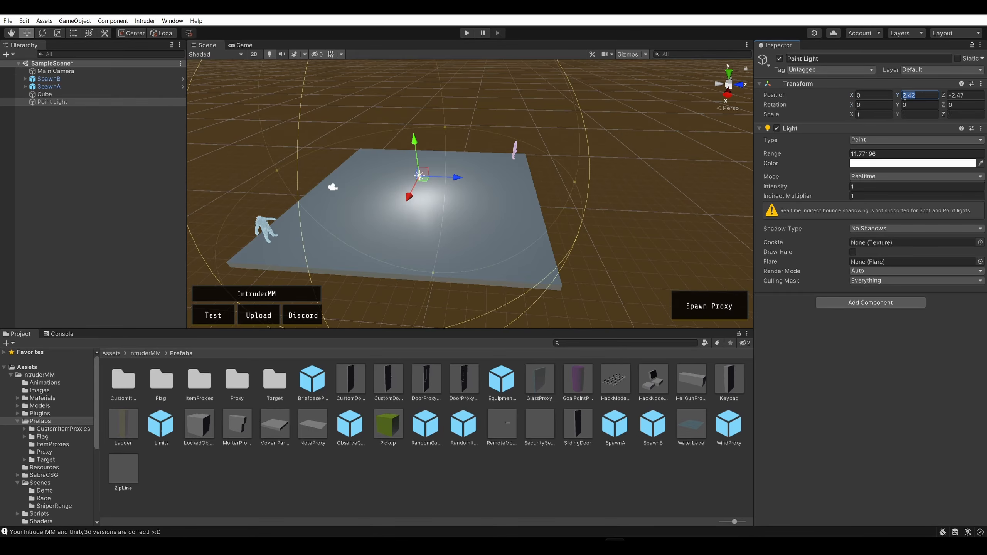
key(Tab)
text(0)
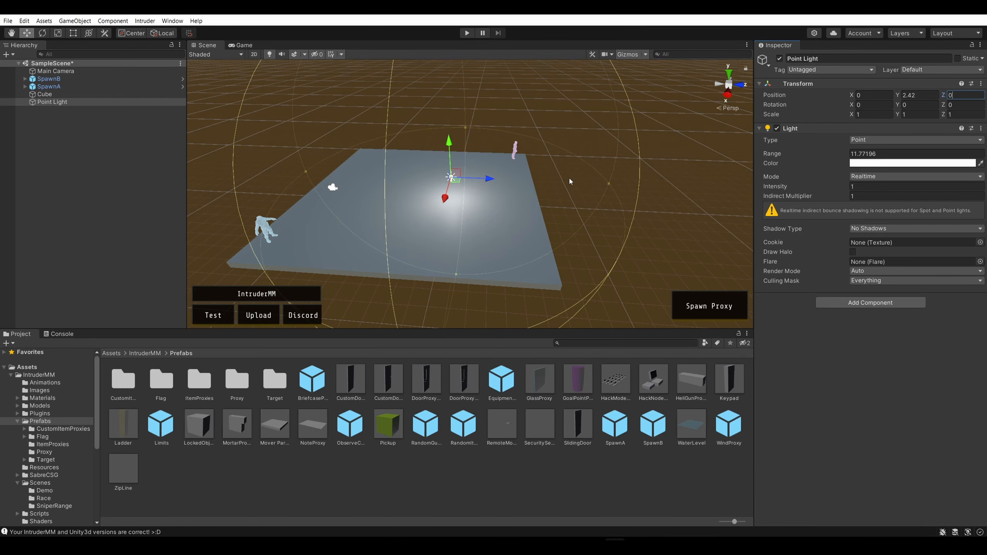
Shift the point light along the Z axis to -3
mouse_move(621, 175)
right_down()
mouse_move(628, 200)
mouse_move(624, 180)
right_up()
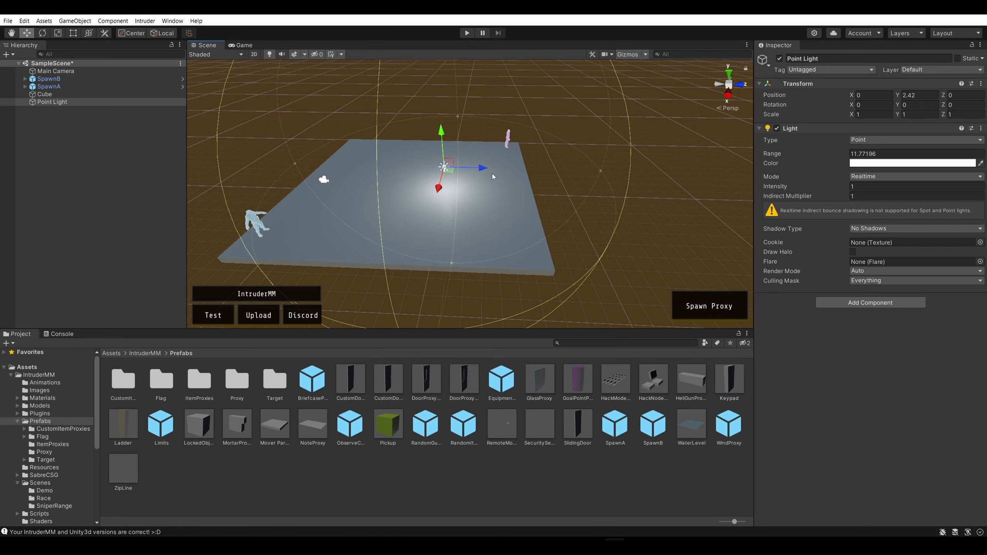
drag(481, 168, 442, 168)
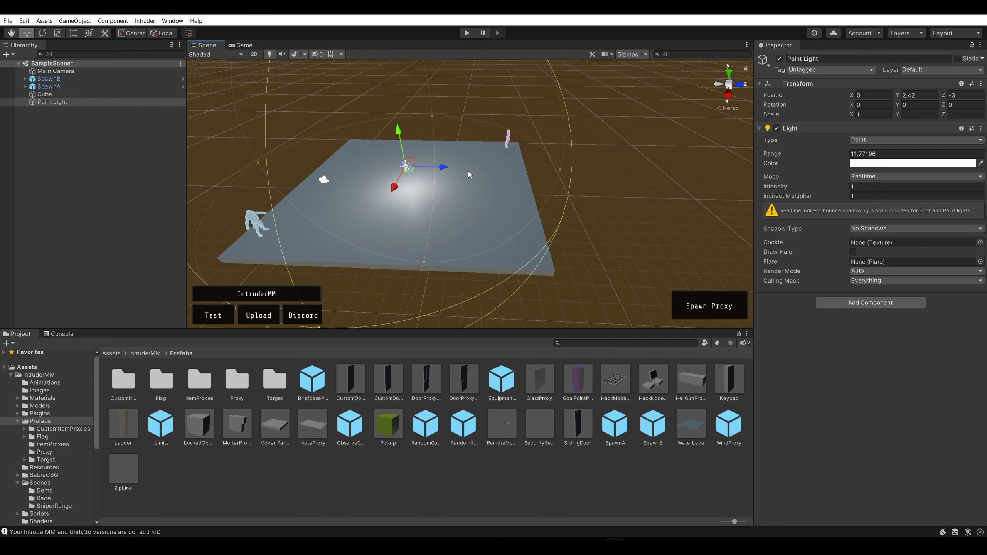
Set the floor slab's X and Z positions to 0
click(513, 242)
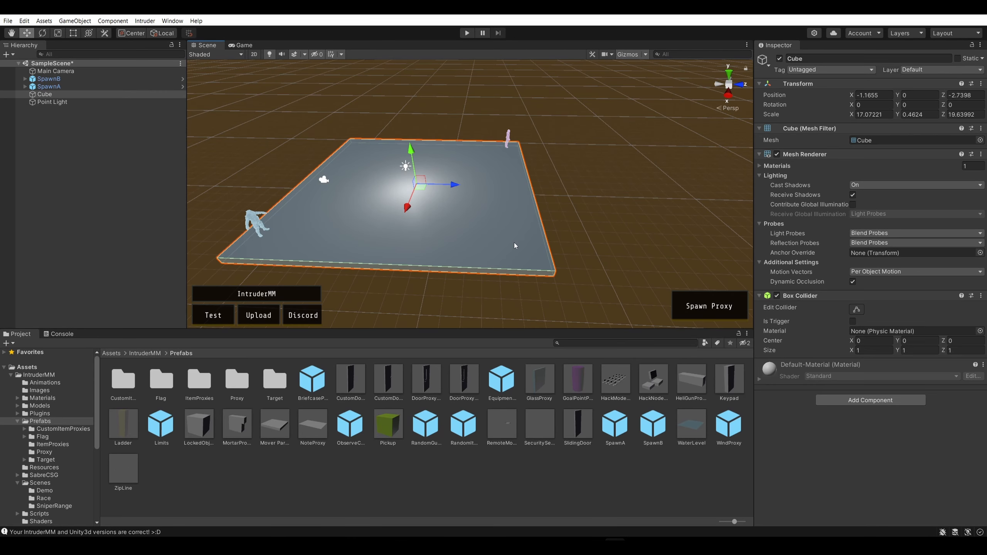
double_click(885, 96)
text(0)
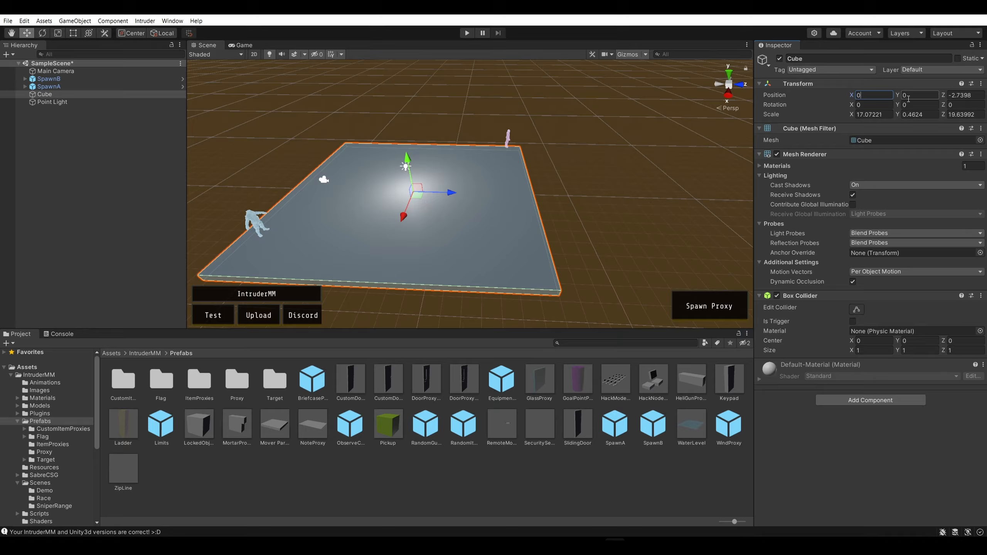
drag(971, 96, 936, 97)
double_click(965, 97)
click(965, 96)
text(0)
Set the point light's Z position to 0 and raise it high above the slab to spread its light
click(404, 168)
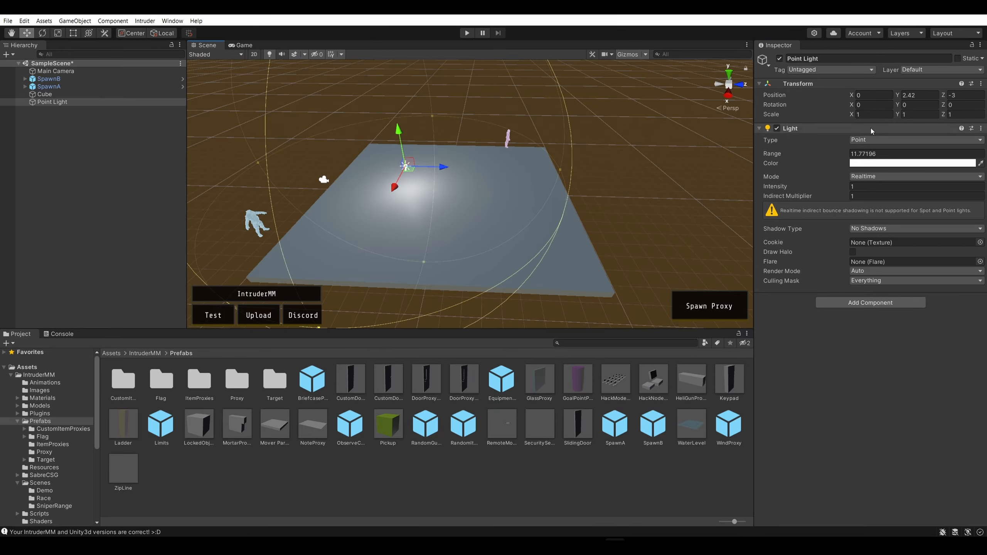
click(949, 96)
text(0)
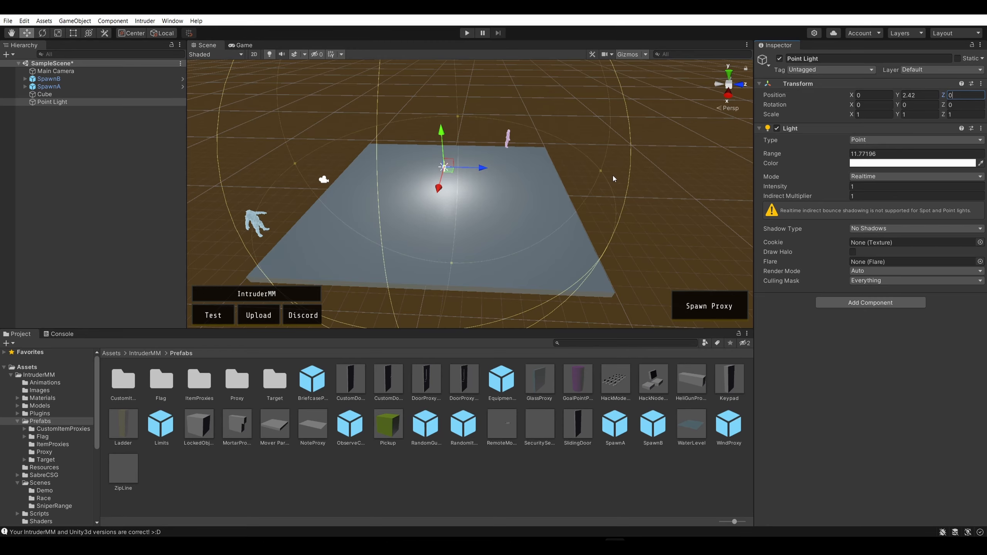
alt+drag(613, 178, 551, 167)
drag(406, 131, 392, 71)
click(629, 156)
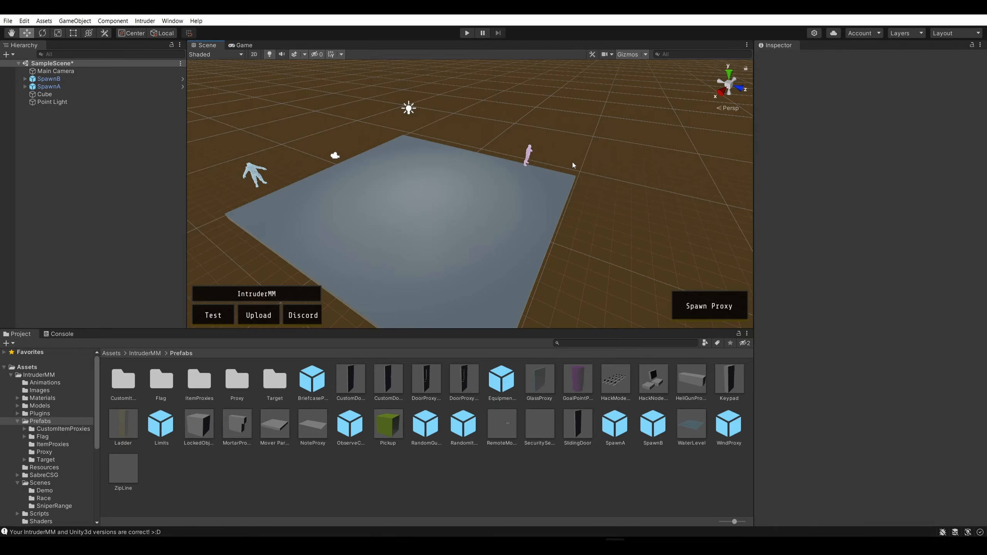
Move SpawnB inside the nearest slab corner, to about X -7.17 and Z 8.72
click(528, 156)
mouse_move(630, 132)
alt+mouse_down()
mouse_move(595, 147)
mouse_move(646, 133)
alt+mouse_up()
key(e)
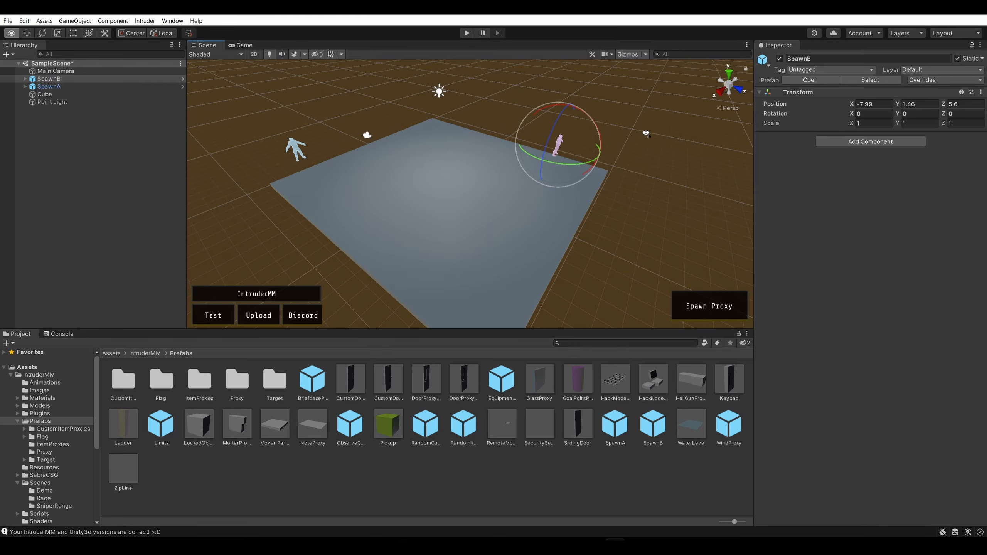
right_drag(645, 133, 554, 158)
key(d)
click(513, 165)
key(w)
click(460, 179)
key(w)
key(a)
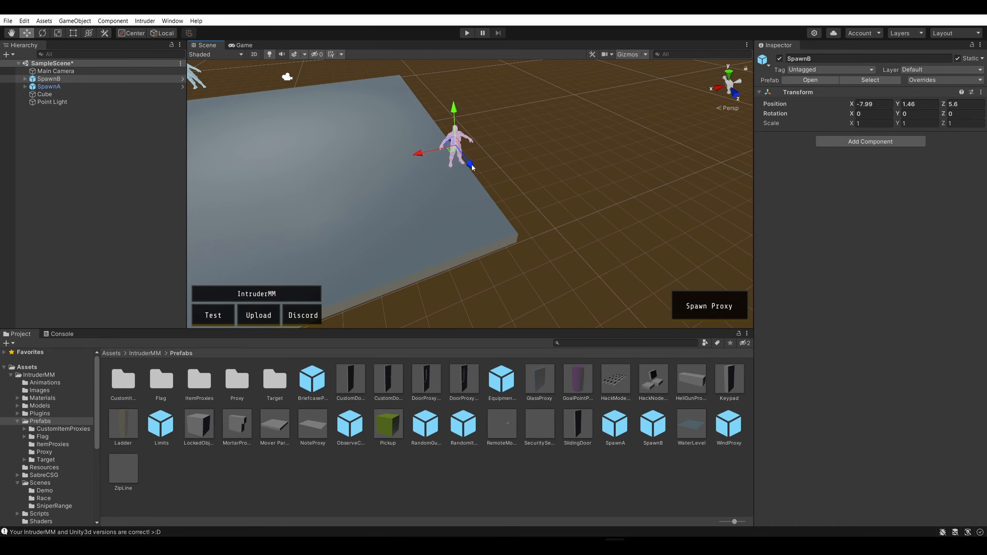
drag(472, 167, 509, 218)
drag(459, 202, 431, 210)
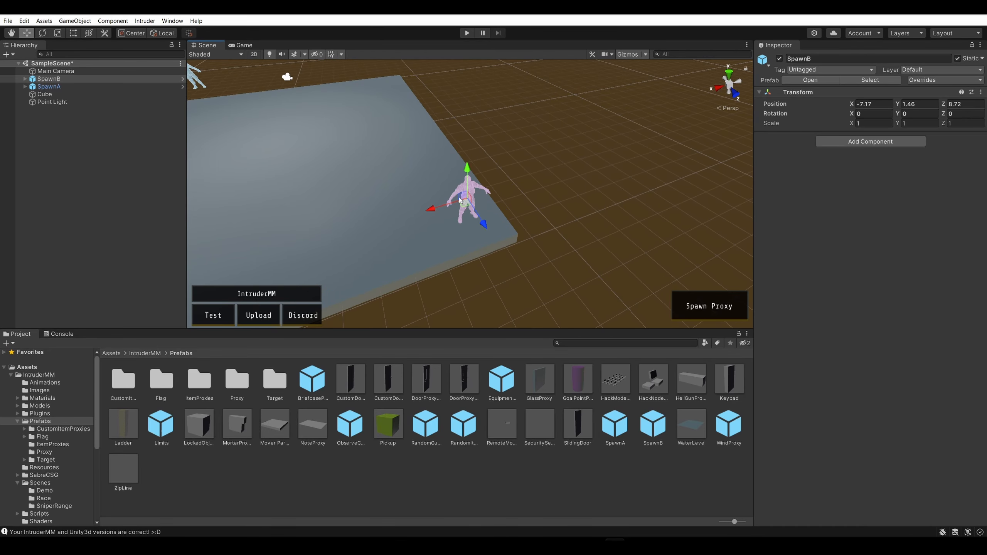
click(470, 180)
click(470, 180)
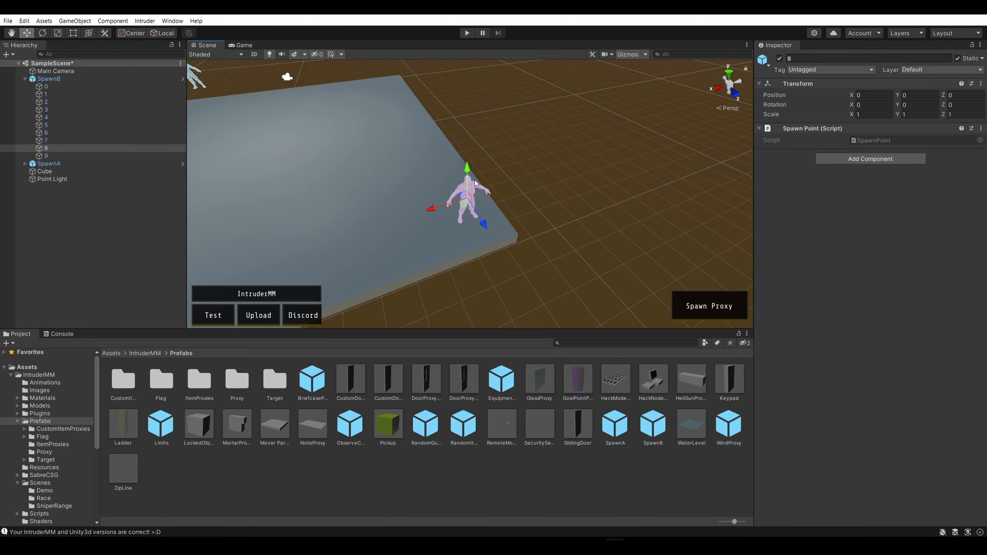
click(564, 167)
key(w)
right_drag(600, 144, 521, 92)
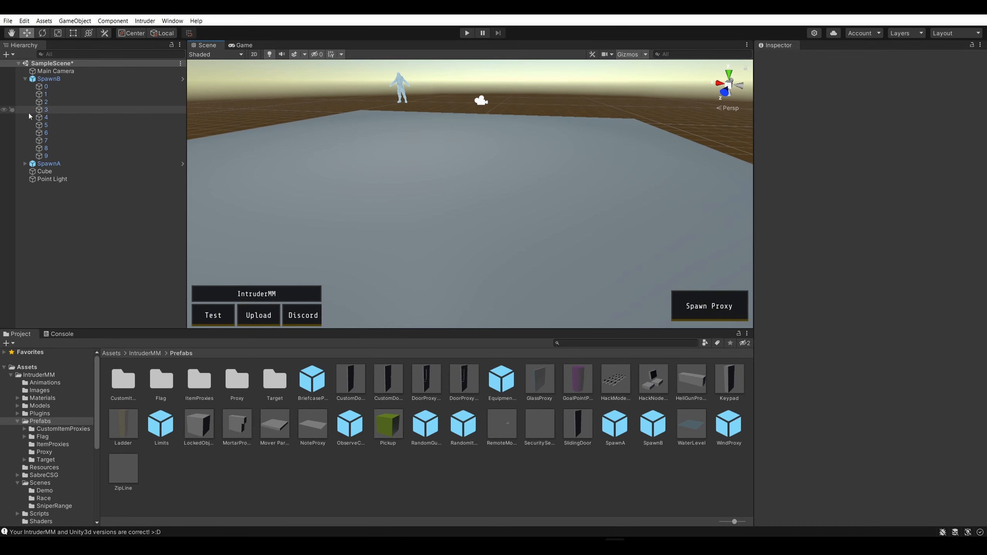
click(26, 79)
Move SpawnA onto its nearest slab corner, to about X 7.31 and Z -8.48
right_drag(563, 167, 501, 131)
key(w)
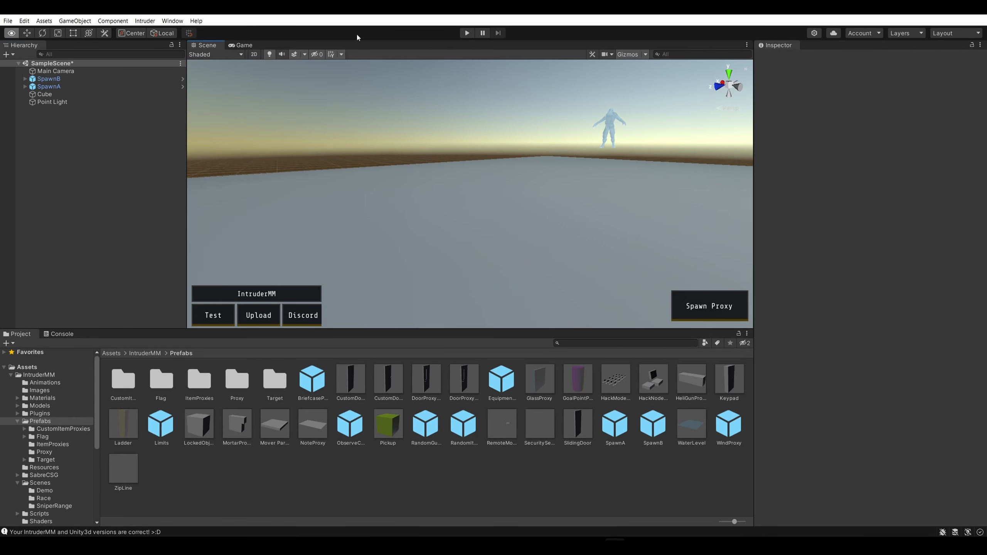
middle_drag(501, 169, 483, 123)
right_drag(484, 123, 375, 215)
click(358, 203)
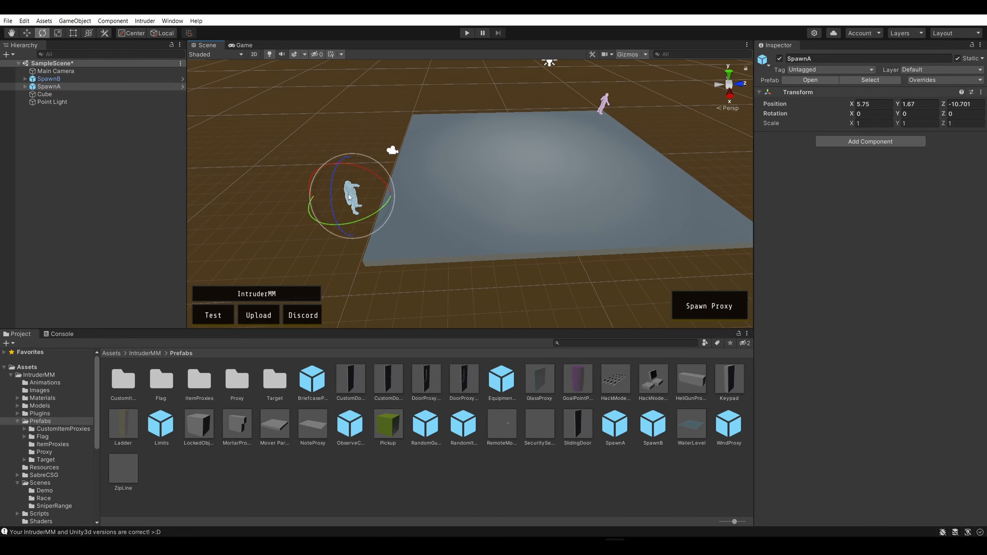
click(29, 36)
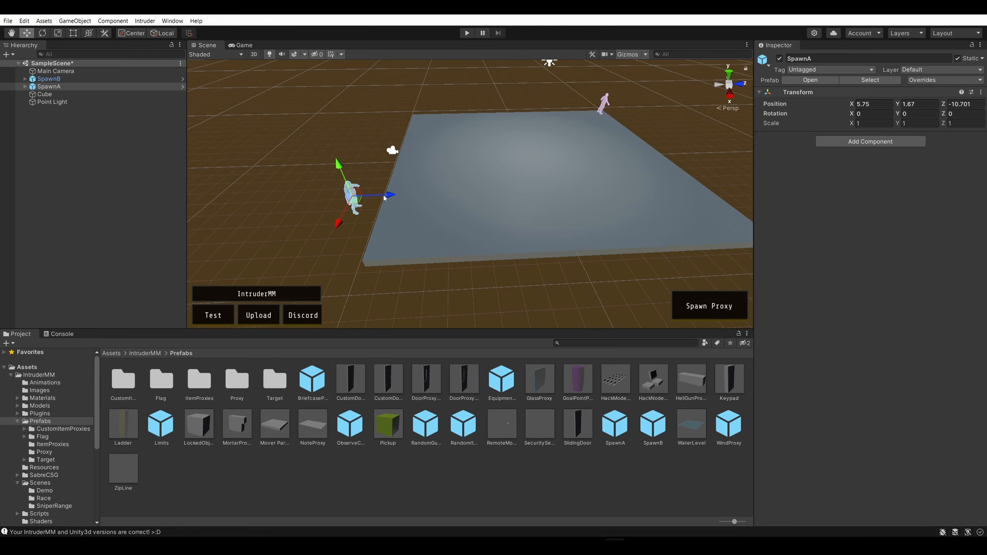
right_drag(387, 194, 409, 195)
drag(335, 212, 358, 264)
Lower SpawnA closer to the slab surface, to a Y position of about 1.34
drag(489, 293, 553, 269)
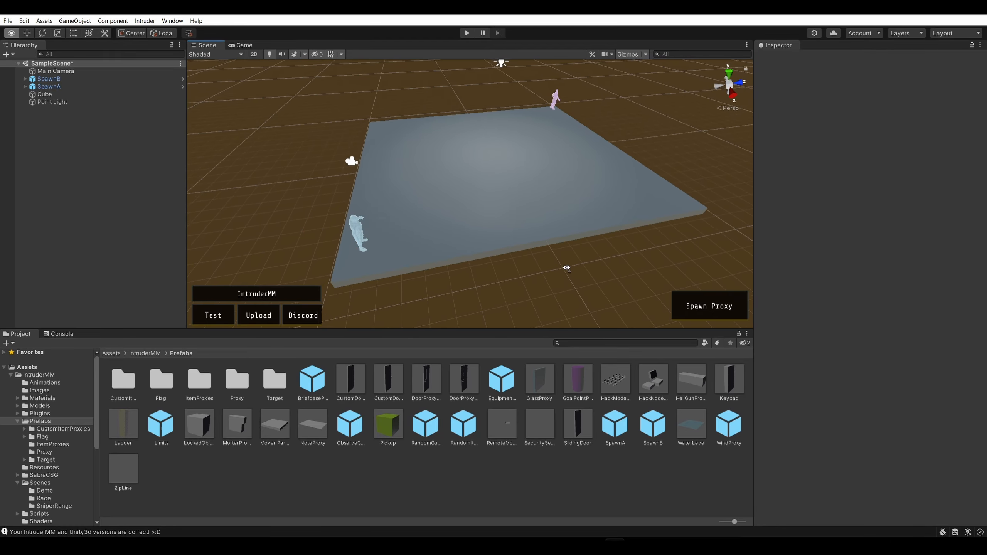
right_drag(569, 267, 656, 183)
click(480, 132)
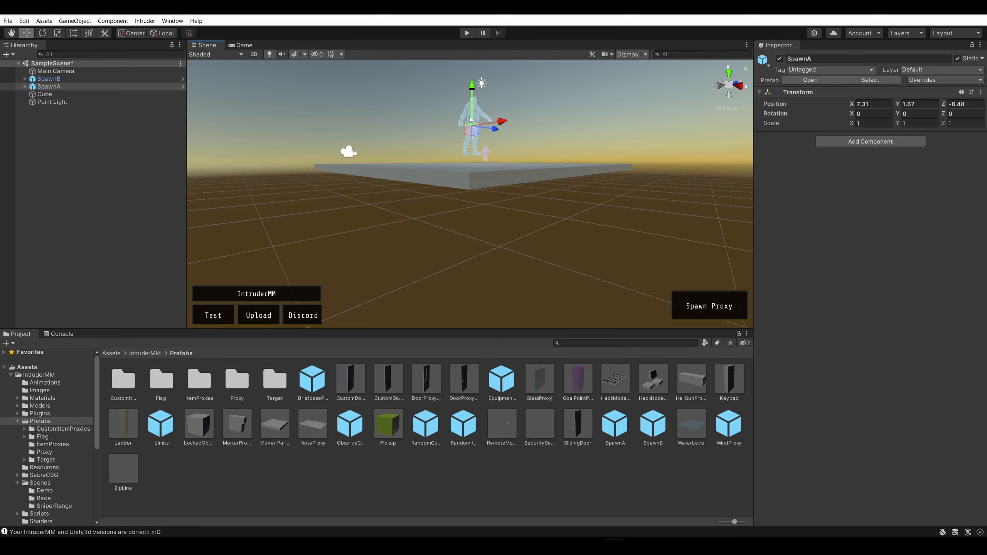
drag(475, 106, 475, 103)
Lower SpawnB closer to the slab surface, to a Y position of about 1.31
key(d)
right_drag(588, 216, 304, 153)
key(w)
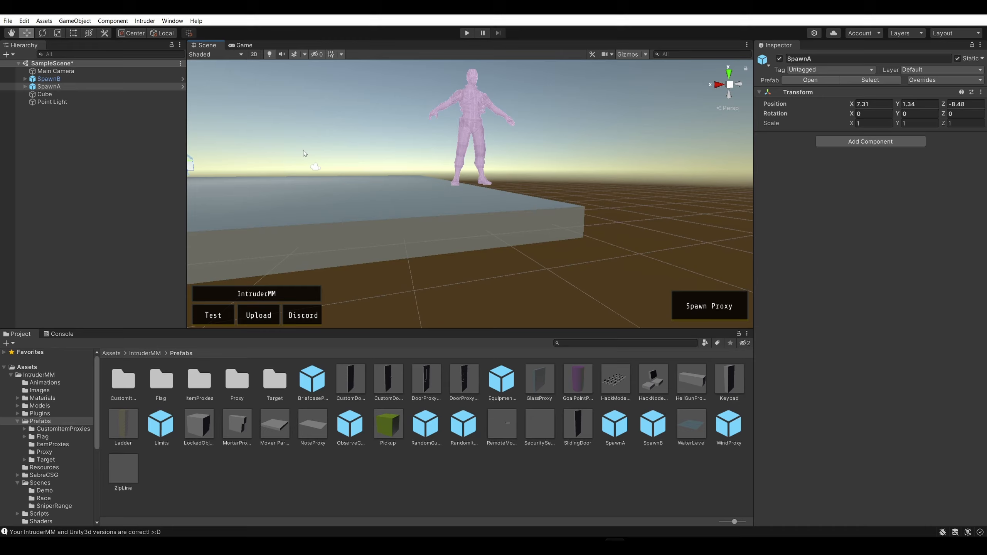
click(473, 99)
mouse_move(474, 97)
mouse_down()
mouse_move(475, 117)
mouse_move(475, 107)
mouse_up()
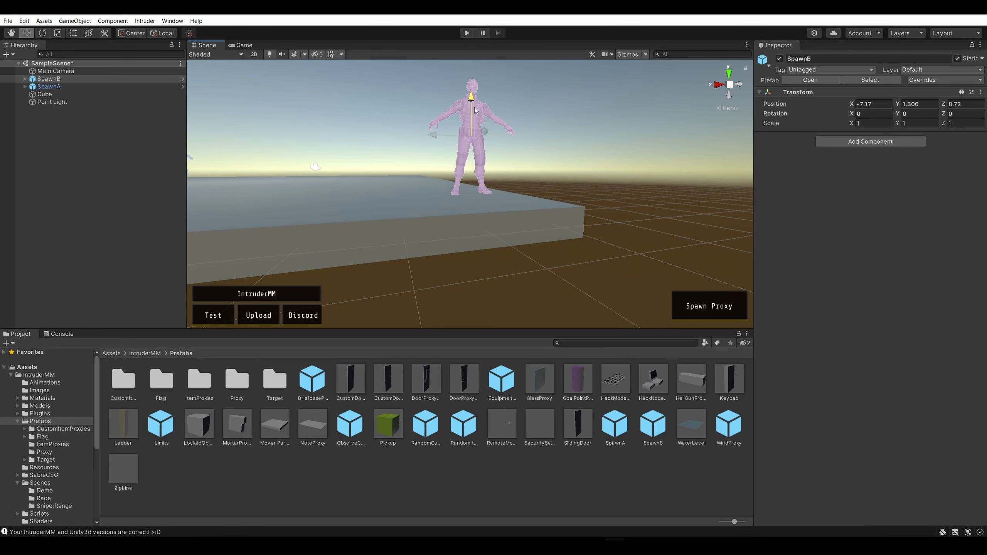
right_drag(609, 134, 554, 133)
click(525, 135)
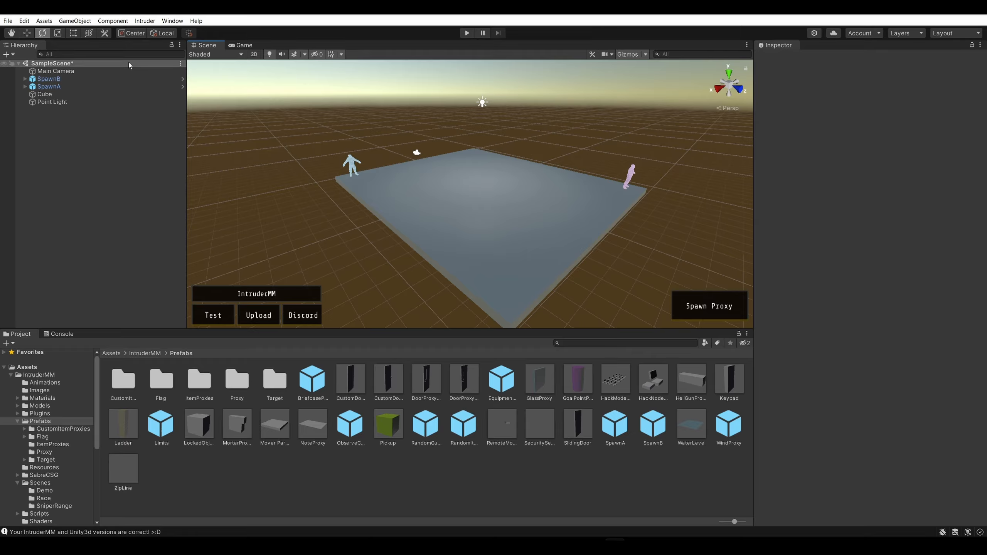
Play the scene in Intruder and join the Guards team
click(140, 21)
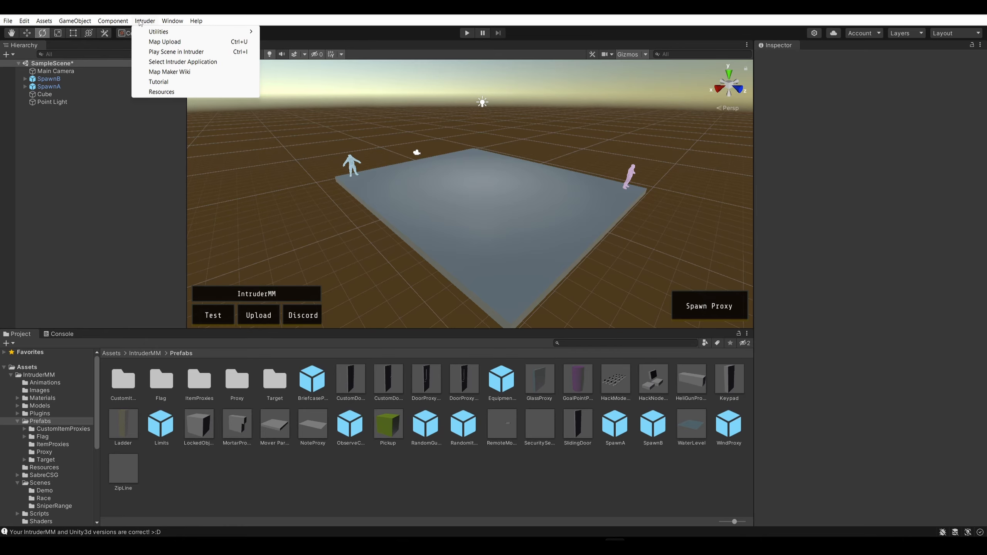
click(327, 17)
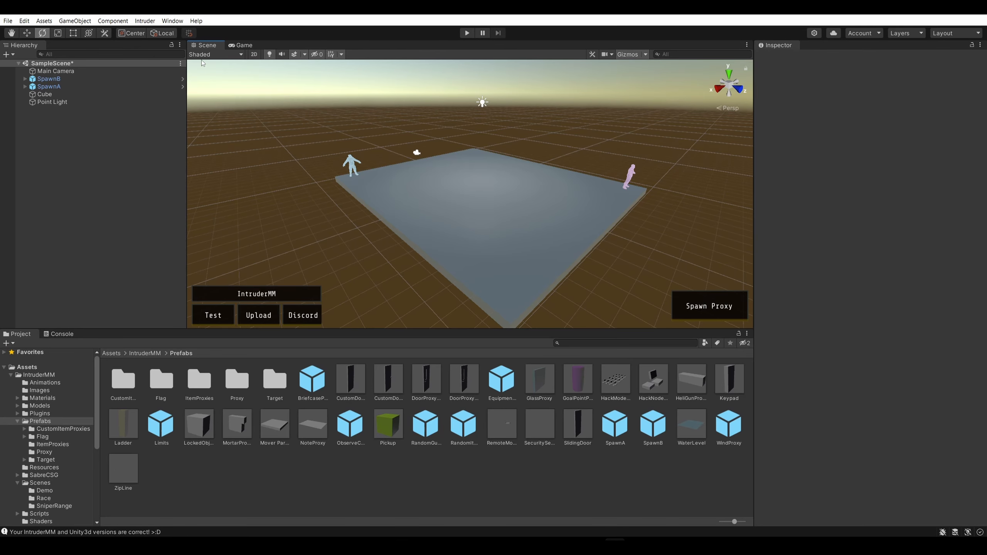
click(149, 22)
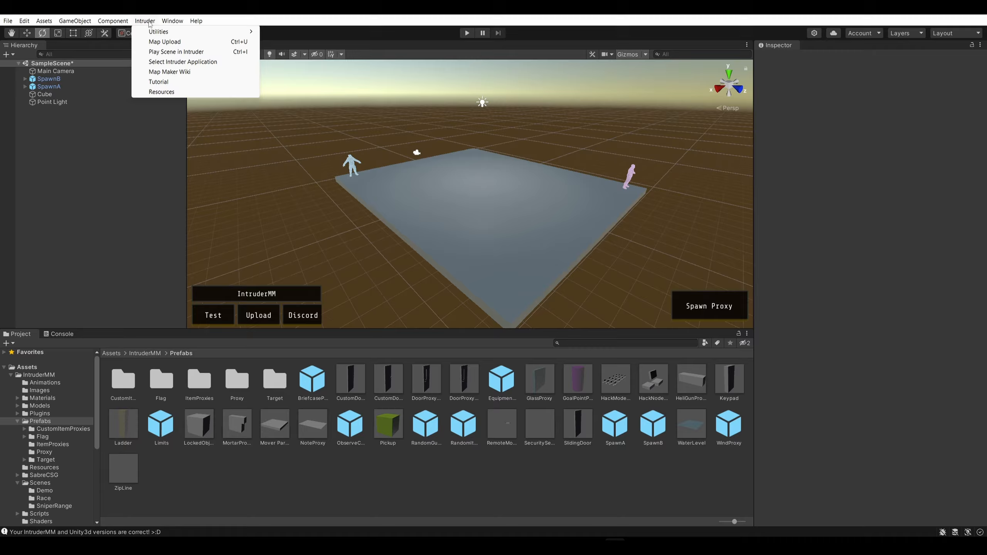
click(180, 52)
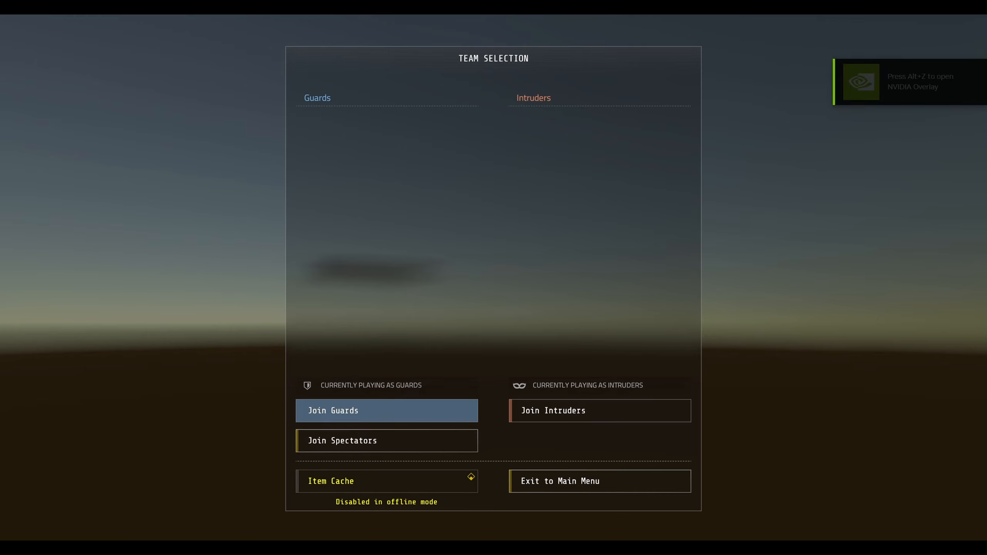
click(388, 411)
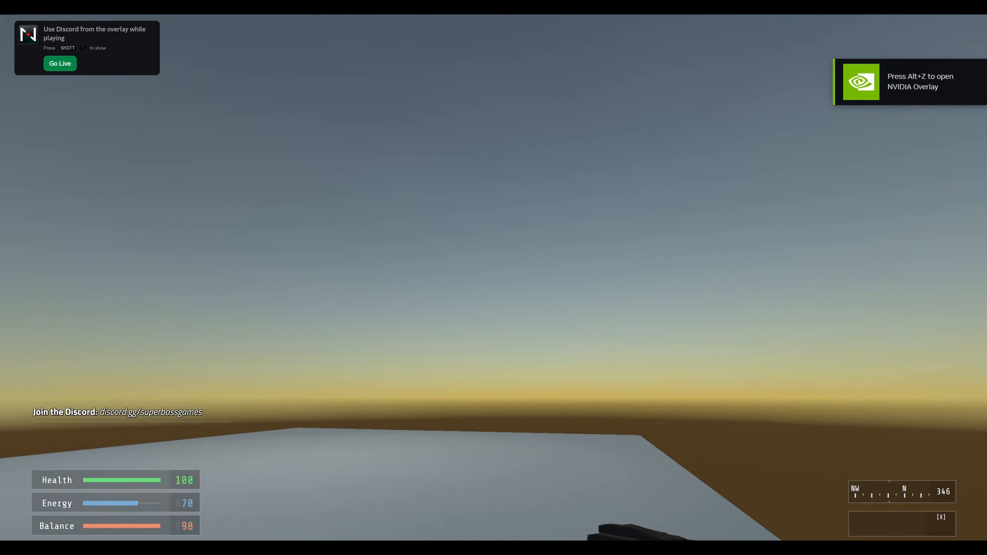
Walk around the slab and off its edge as a Guard to test the map, and exit the game back to Unity
key(w)
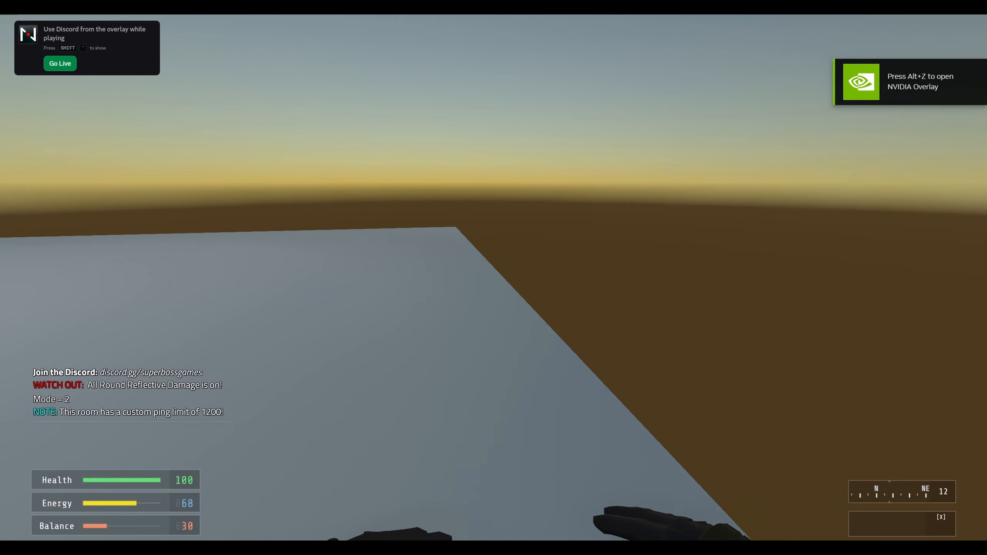
key(w)
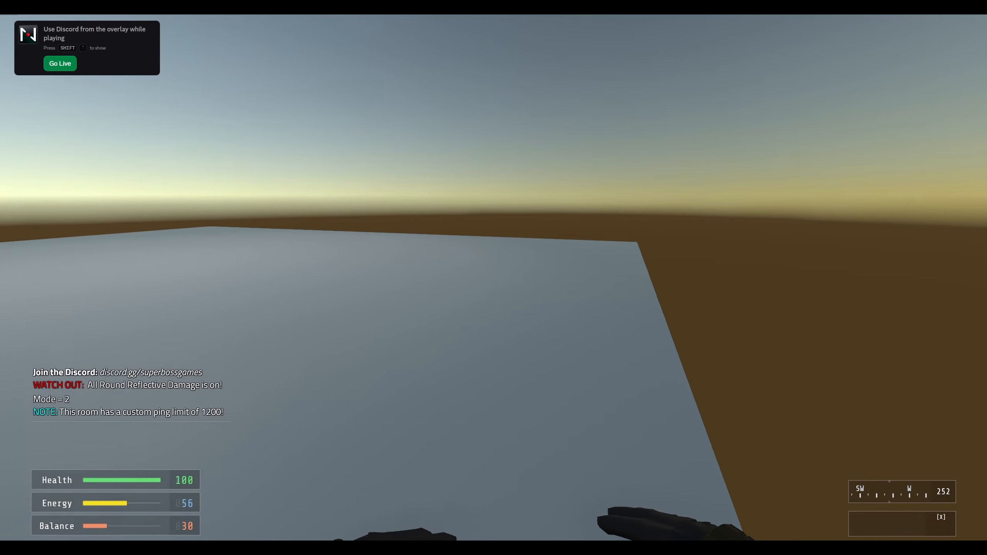
key(w)
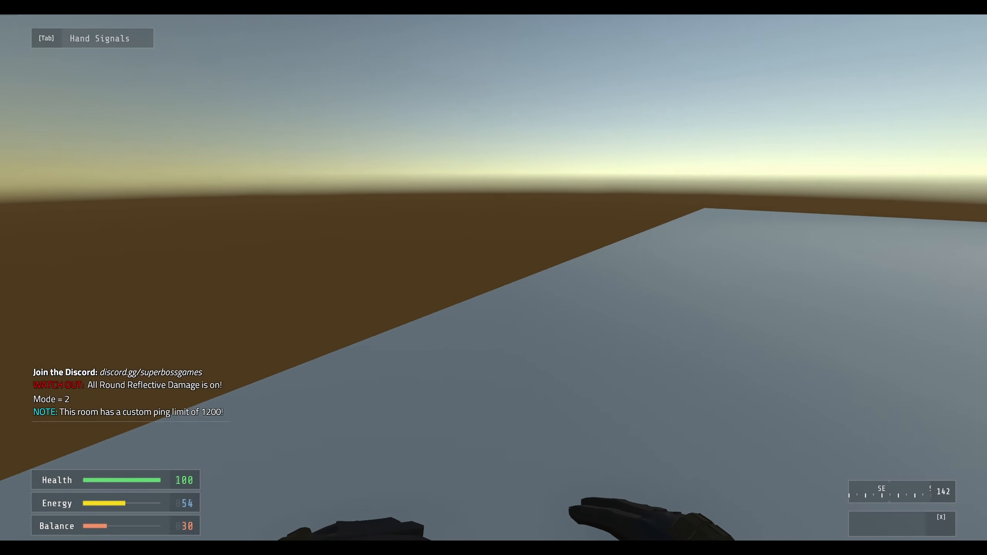
key(a)
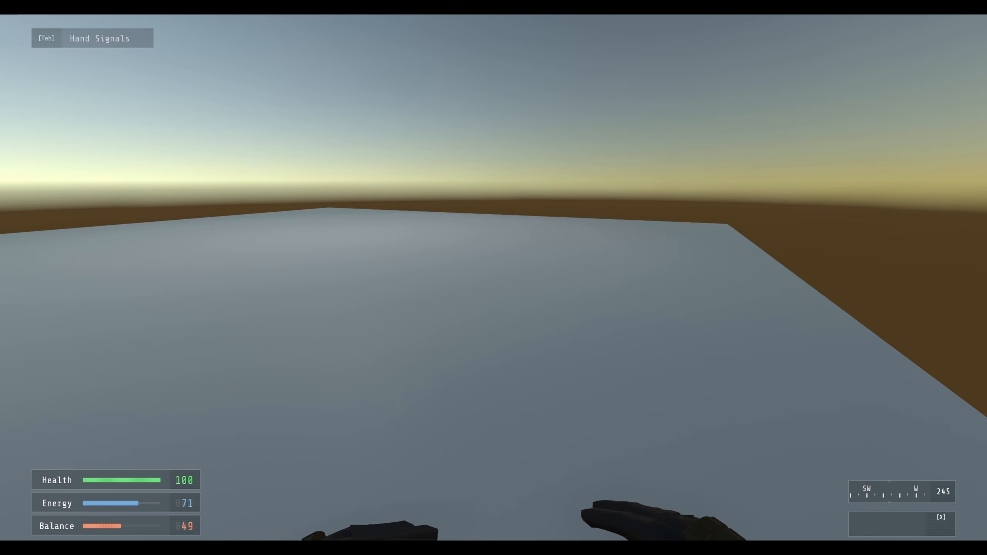
key(w)
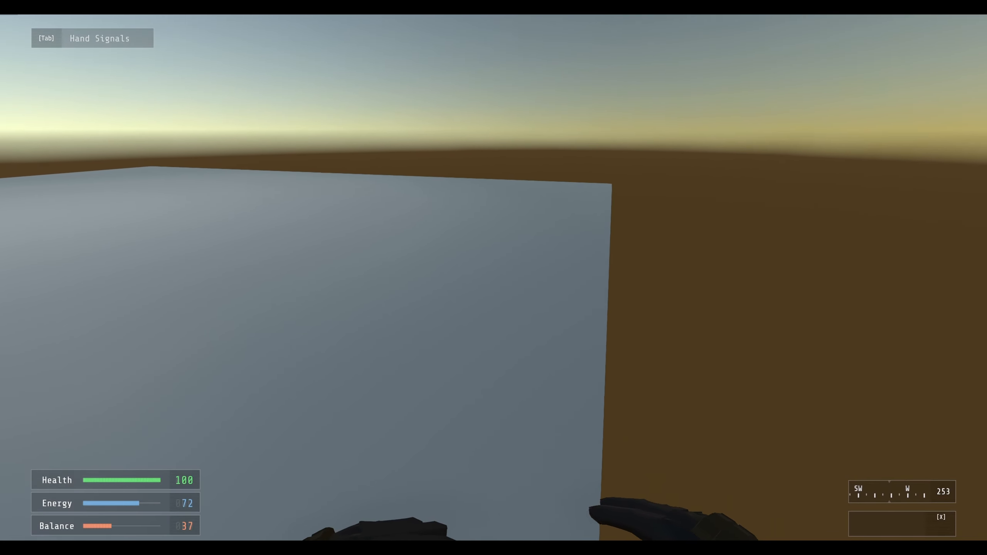
key(d)
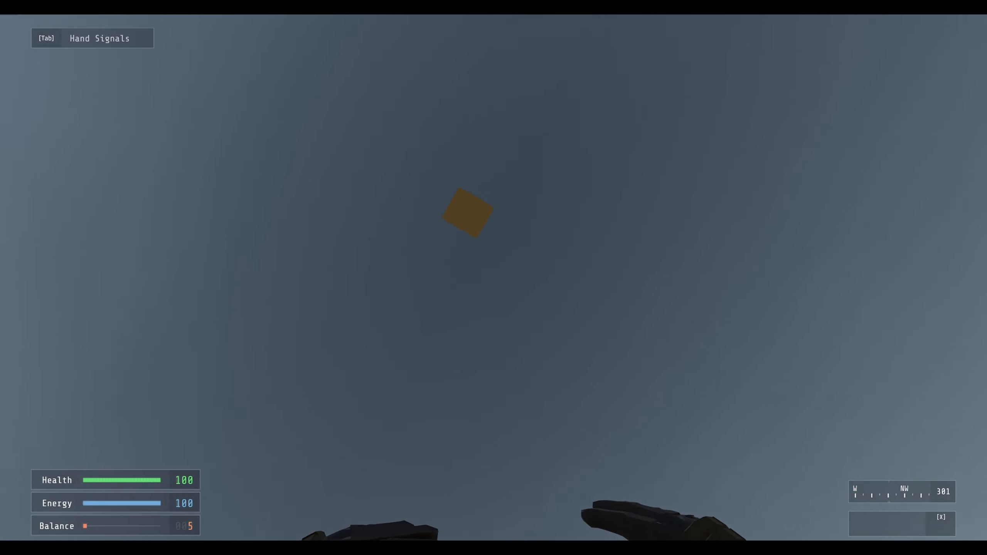
key(Escape)
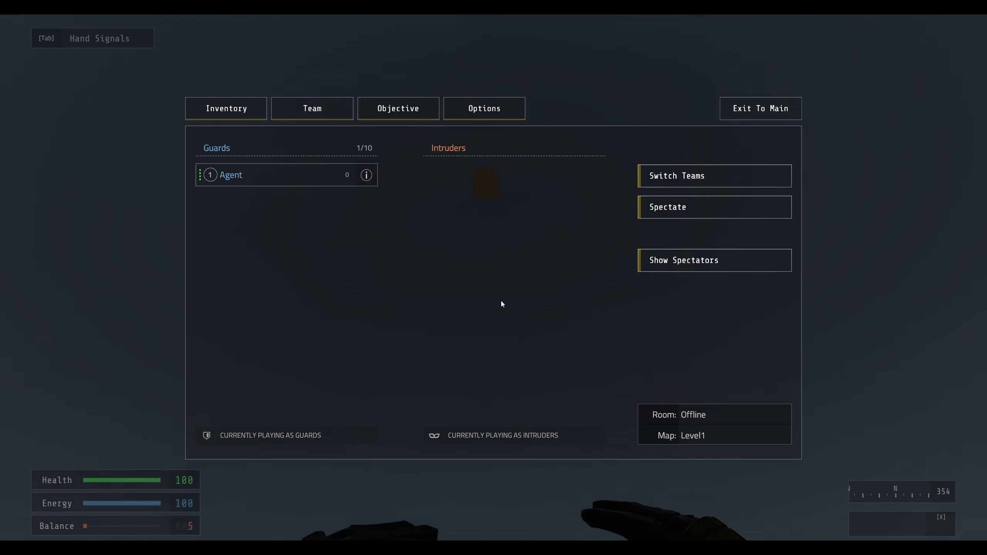
click(793, 104)
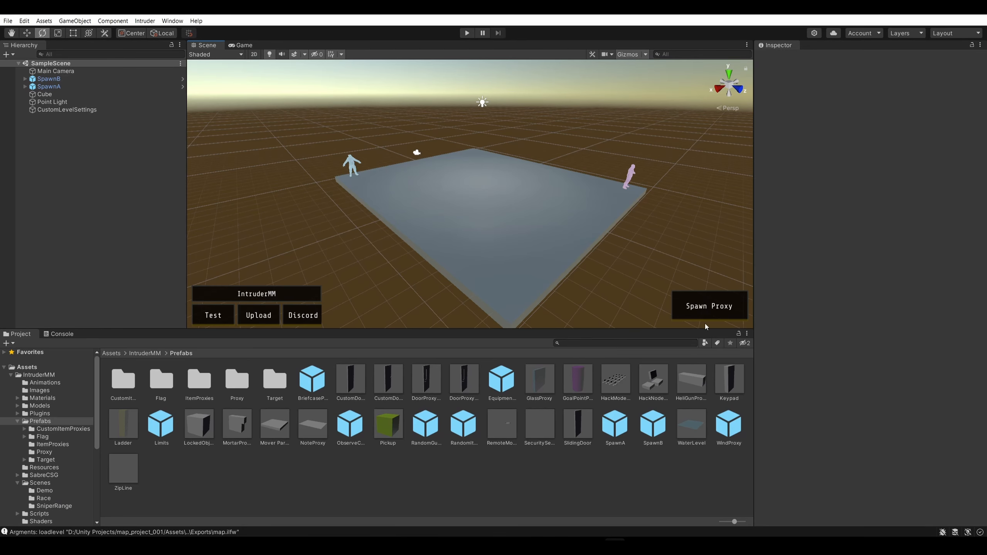
Look over the Intruder map-making options and open the Tutorial
right_drag(627, 254, 663, 261)
key(s)
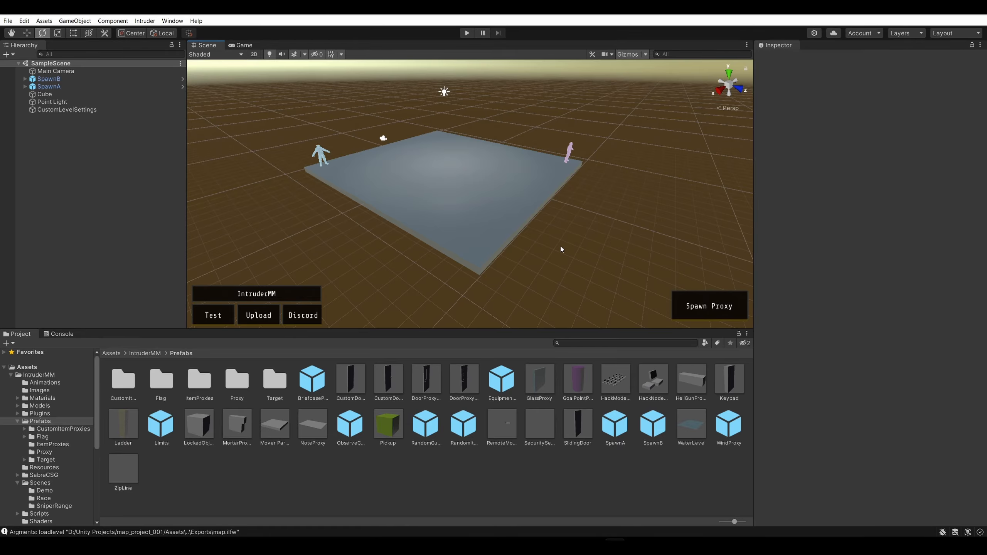
click(110, 233)
click(150, 21)
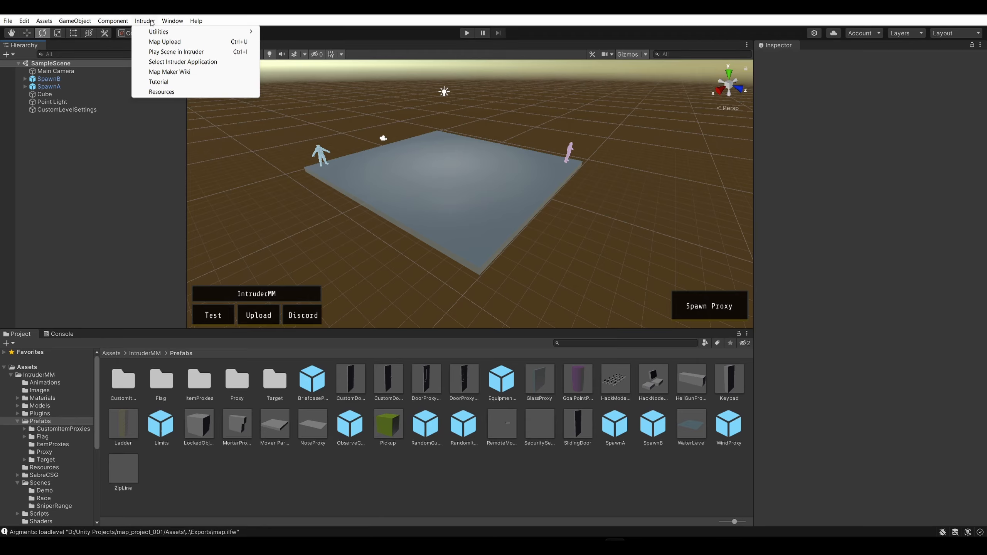
mouse_move(163, 34)
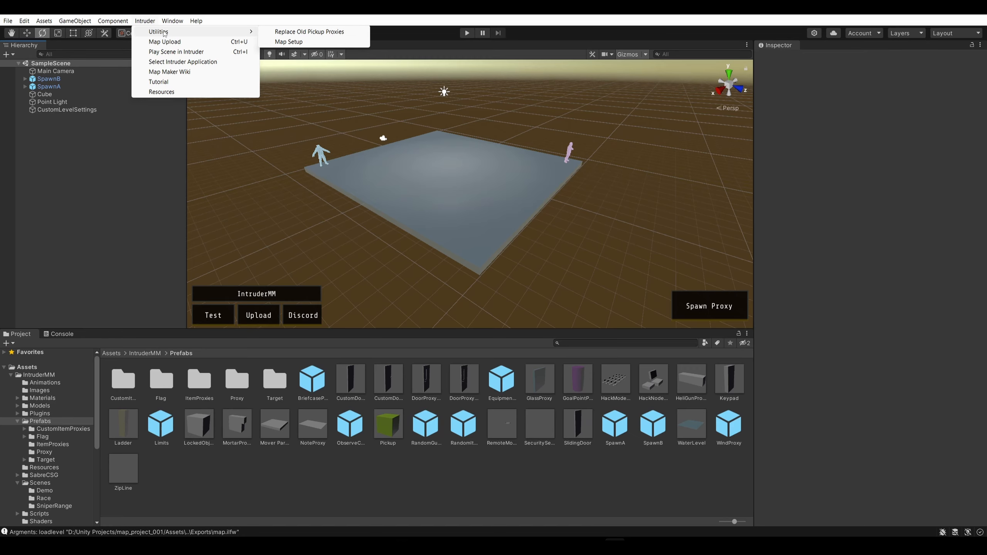
click(178, 82)
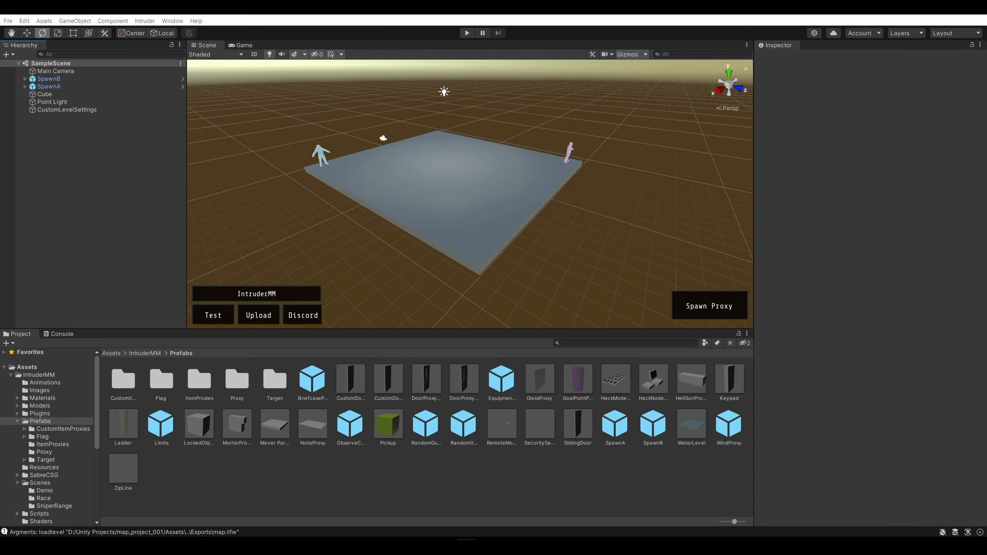
click(838, 236)
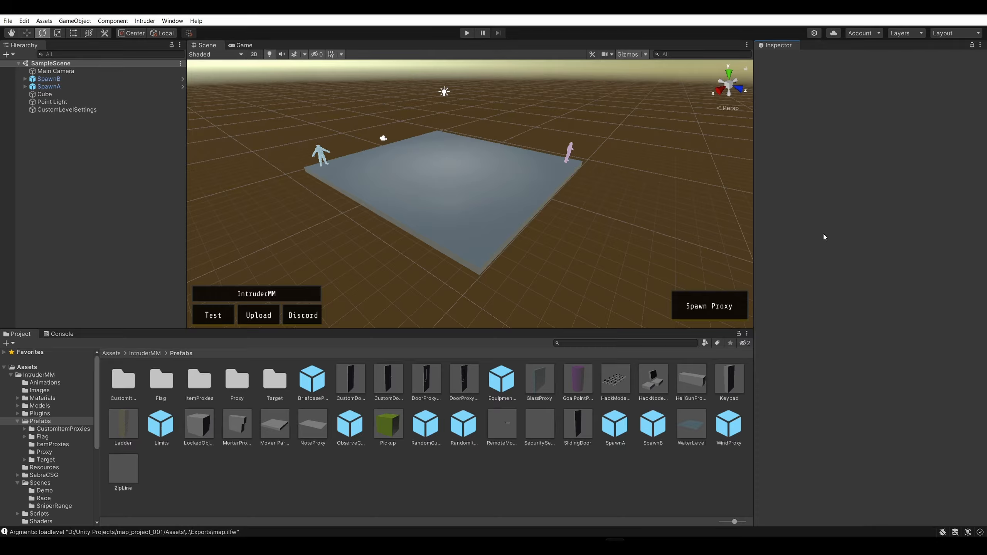
click(115, 252)
right_drag(678, 215, 589, 233)
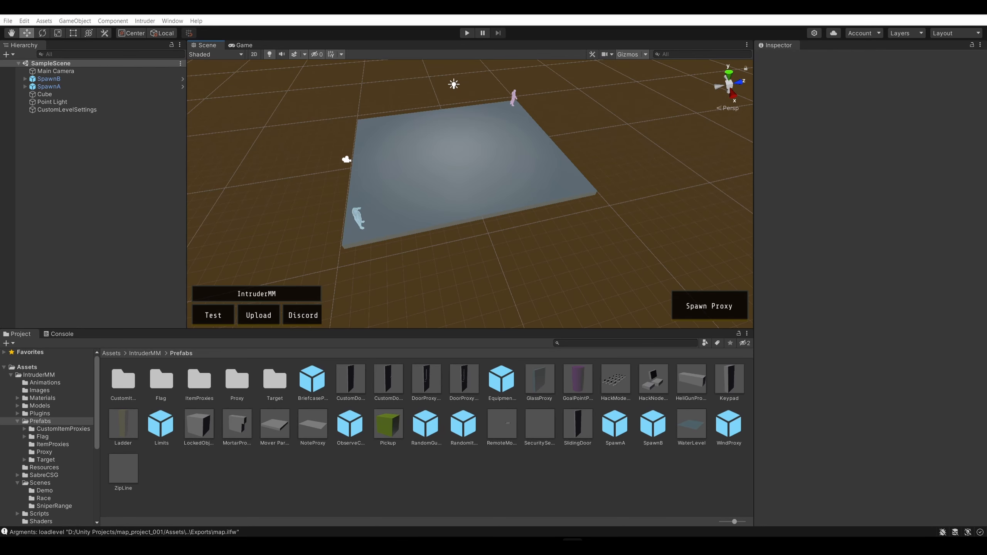
Bring the To Do note over the Unity editor and add the item "* Create Lighting" below "Test Map"
drag(986, 131, 436, 113)
click(316, 190)
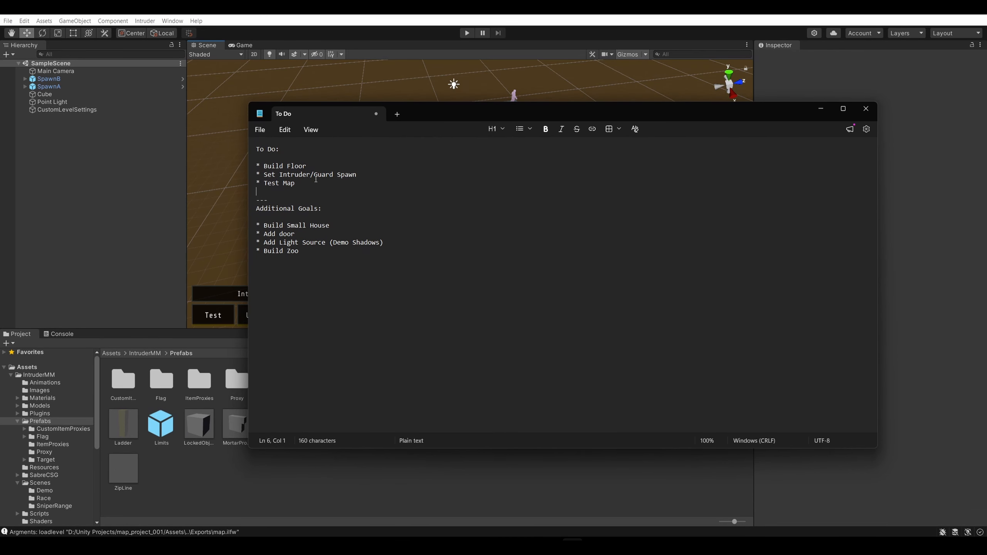
drag(276, 167, 363, 175)
drag(268, 183, 316, 190)
click(303, 186)
key(Return)
text(* )
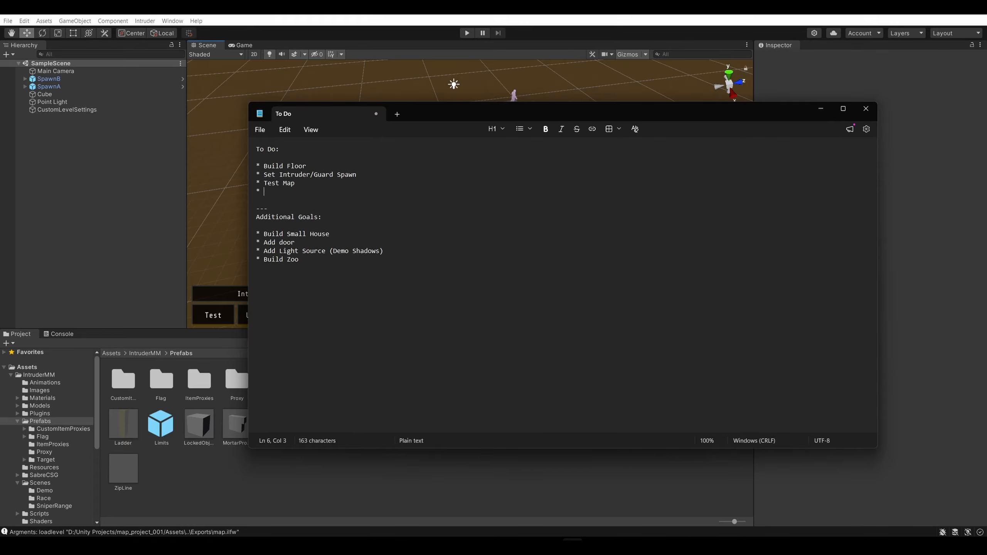
text(Create Lighting)
key(Return)
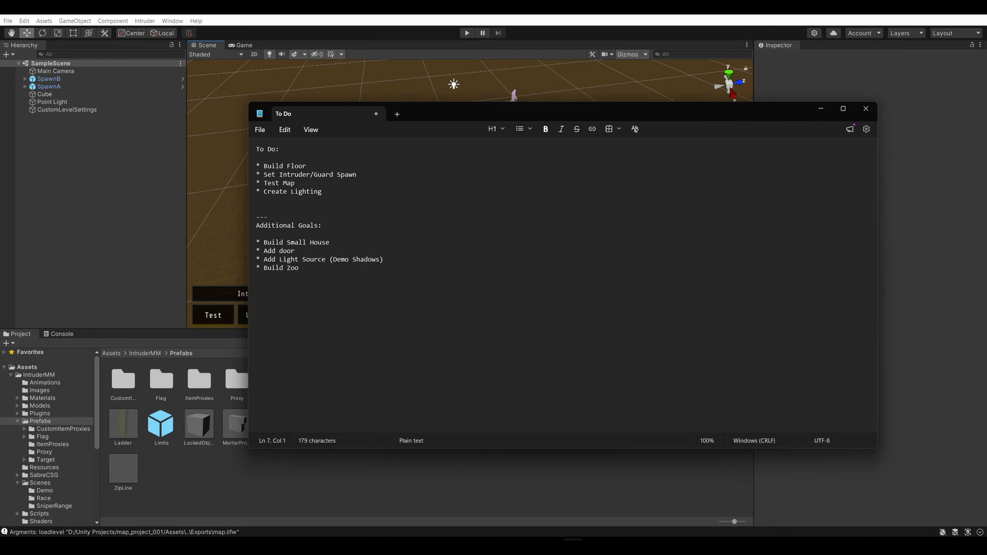
key(BackSpace)
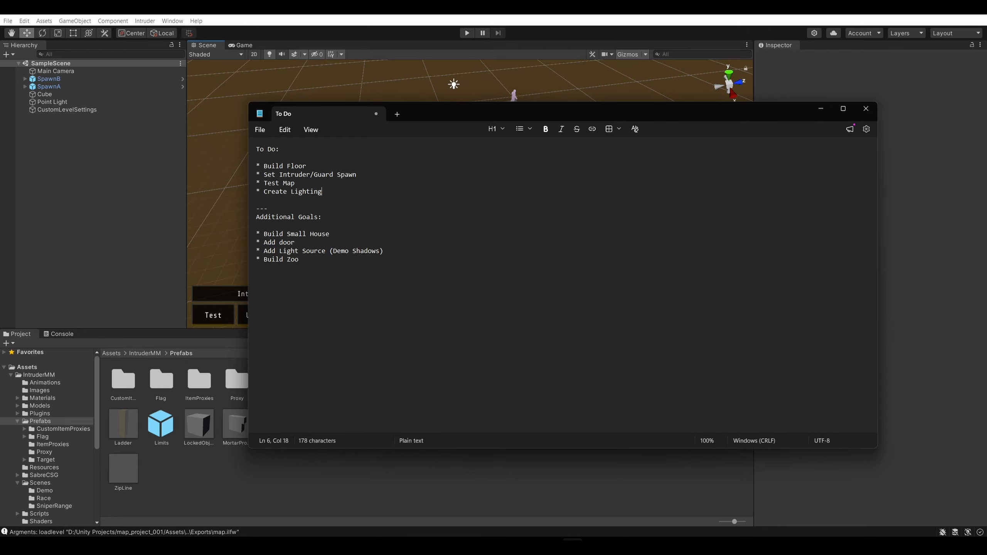
key(ctrl+s)
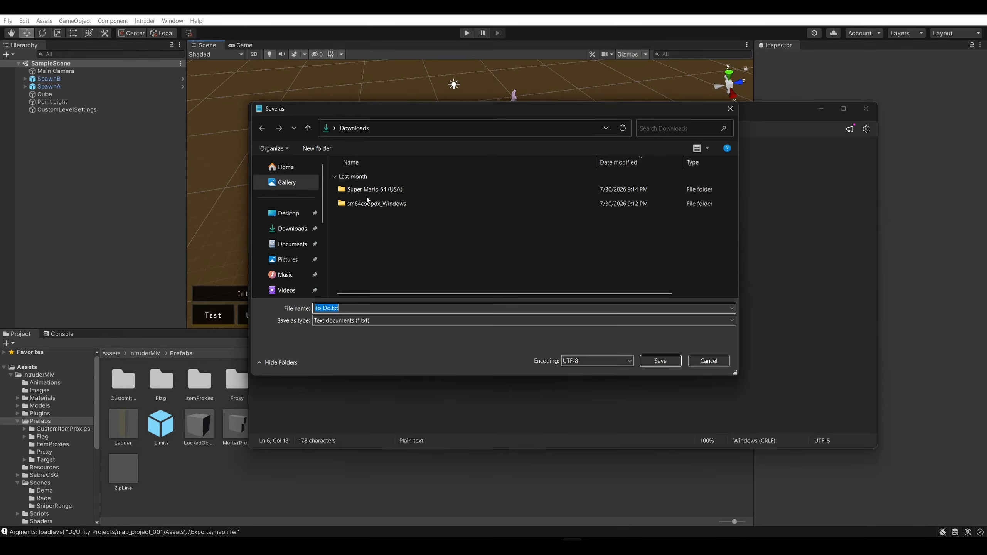
key(Escape)
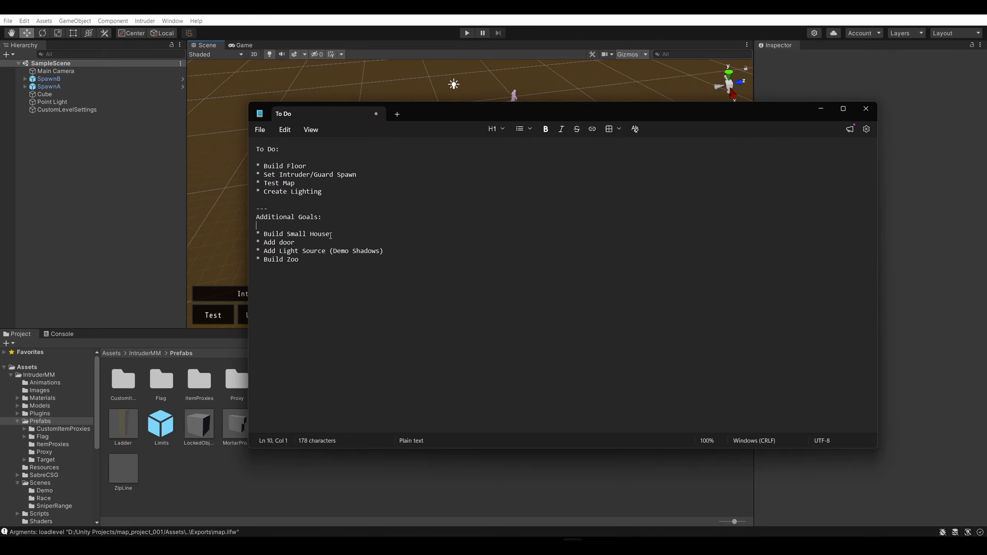
Rewrite the "Add Light Source (Demo Shadows)" goal as "Observe Shadows working (play with lightsource)" and add a blank line below it
drag(330, 235, 257, 242)
click(304, 244)
click(302, 250)
triple_click(267, 251)
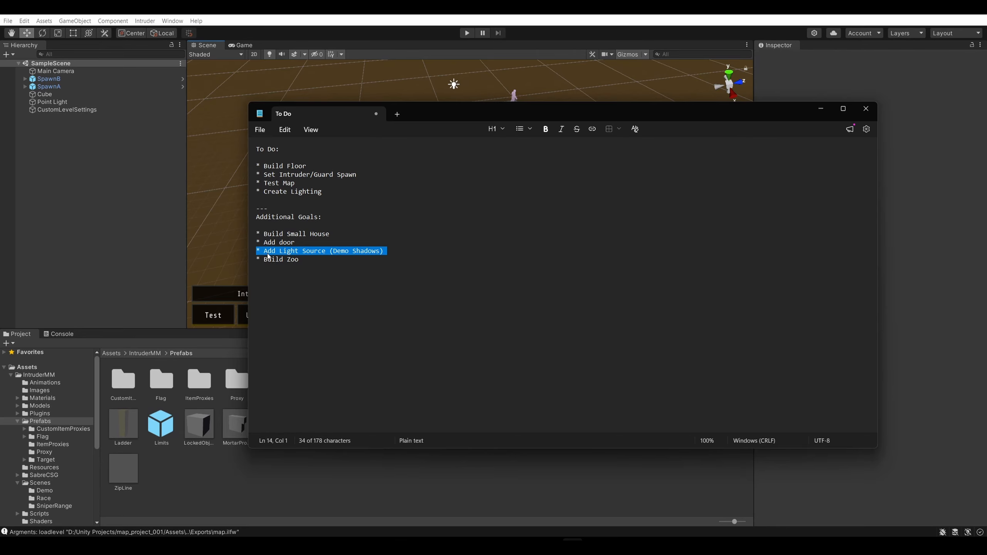
drag(383, 251, 268, 251)
click(332, 255)
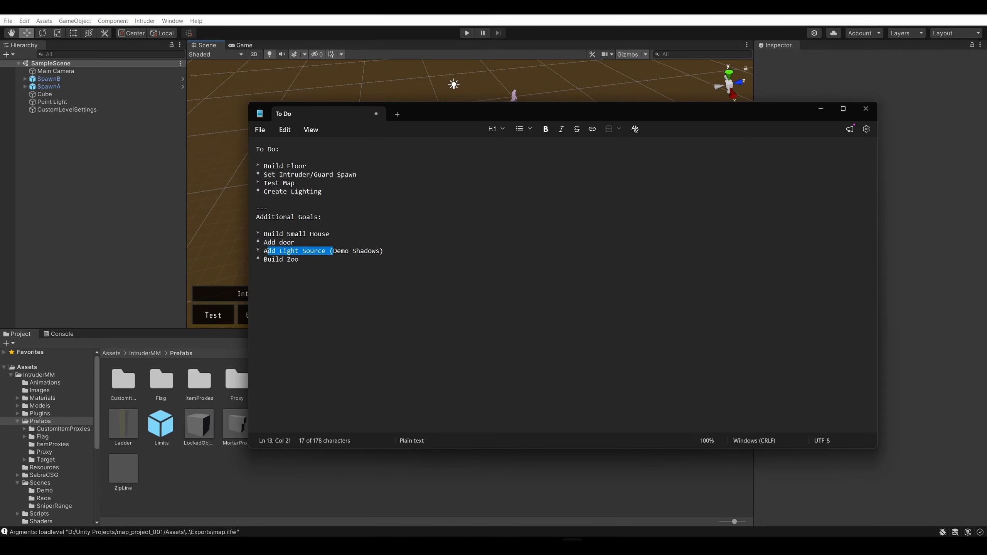
key(BackSpace)
click(339, 251)
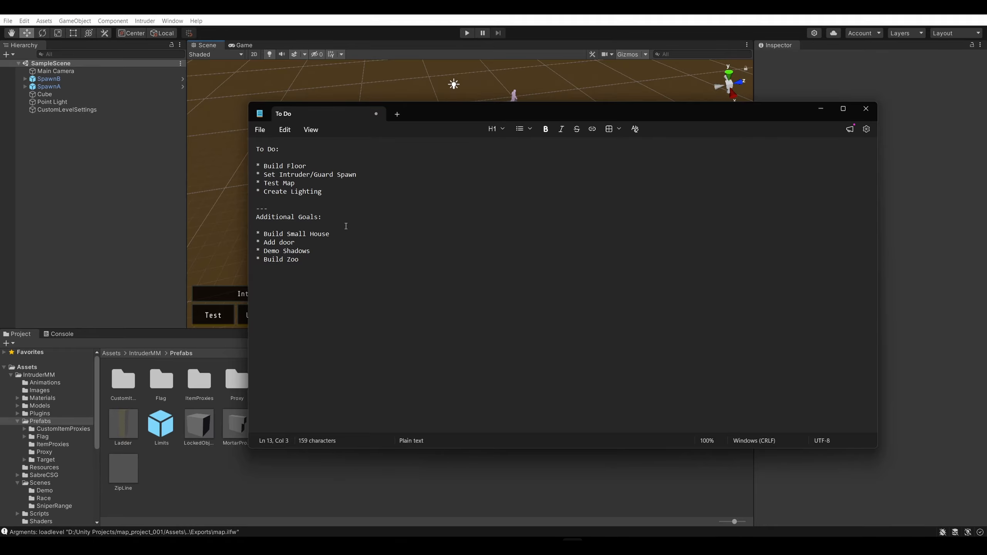
text(Ov)
text(serve Shadows w)
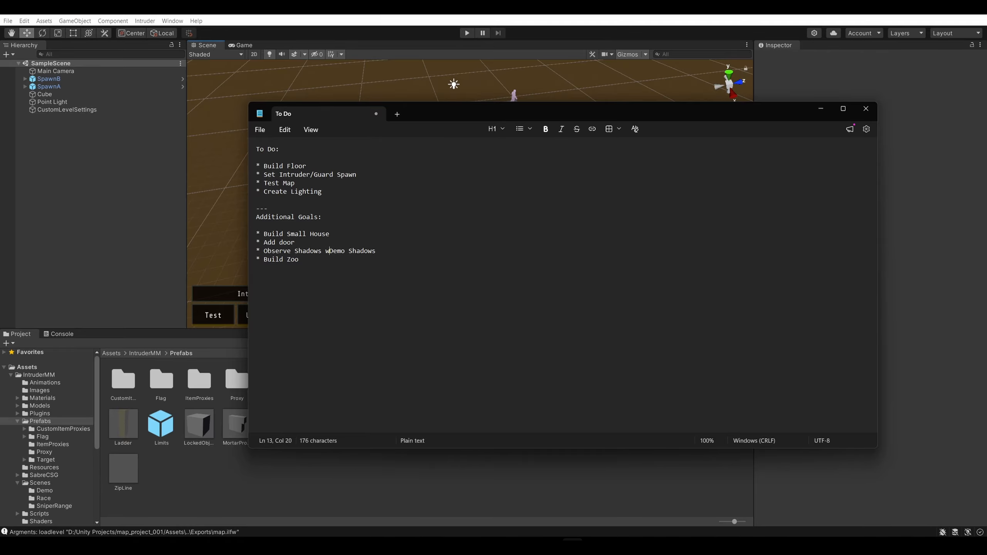
text(orking)
key(ctrl+shift+Right)
key(ctrl+shift+Right)
key(BackSpace)
text())
key(Return)
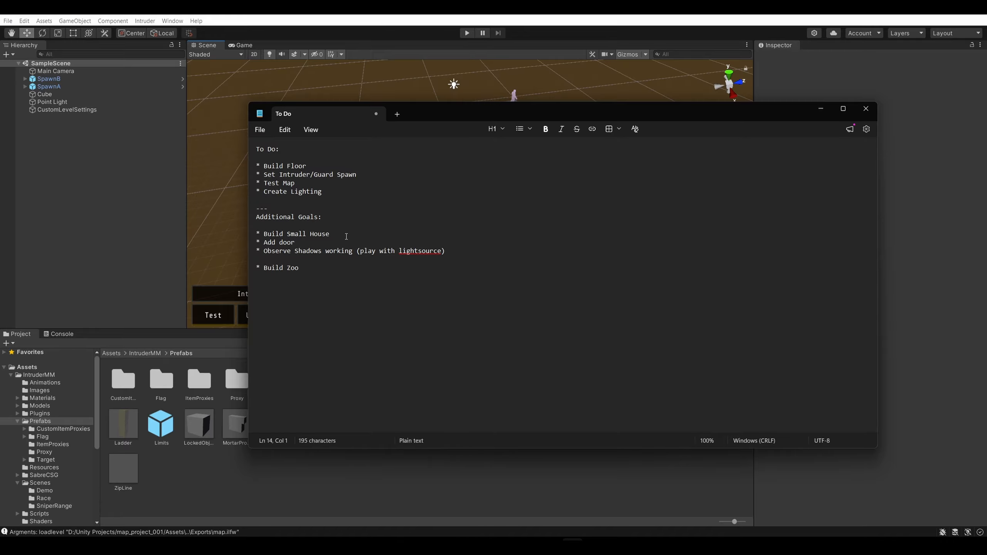
Shorten the heading "Additional Goals:" to "Goals:", rename "To Do:" to "Completed:", and move the note off the Unity editor
click(307, 259)
drag(276, 219, 322, 219)
click(323, 219)
double_click(272, 216)
click(302, 217)
drag(299, 218, 261, 217)
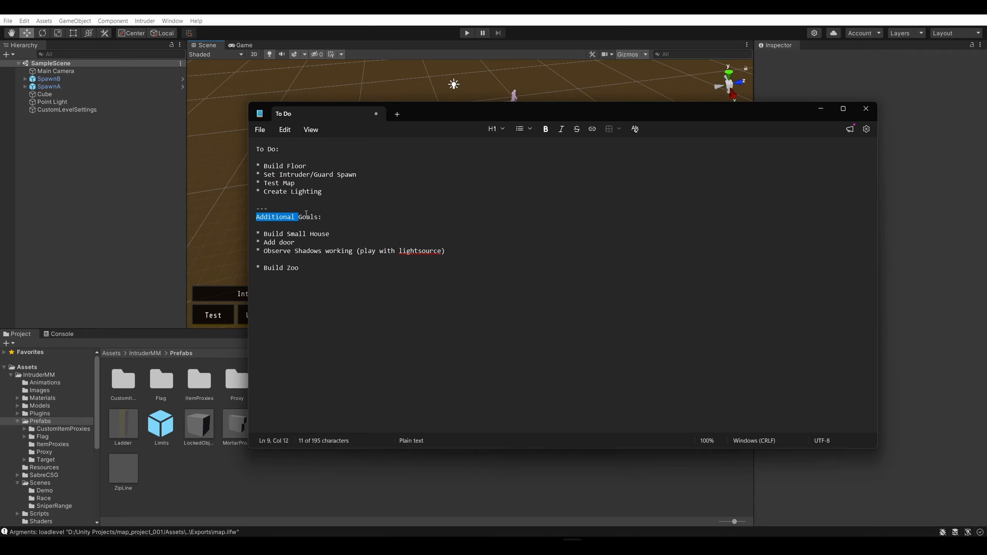
key(BackSpace)
drag(281, 150, 251, 152)
text(Completed:)
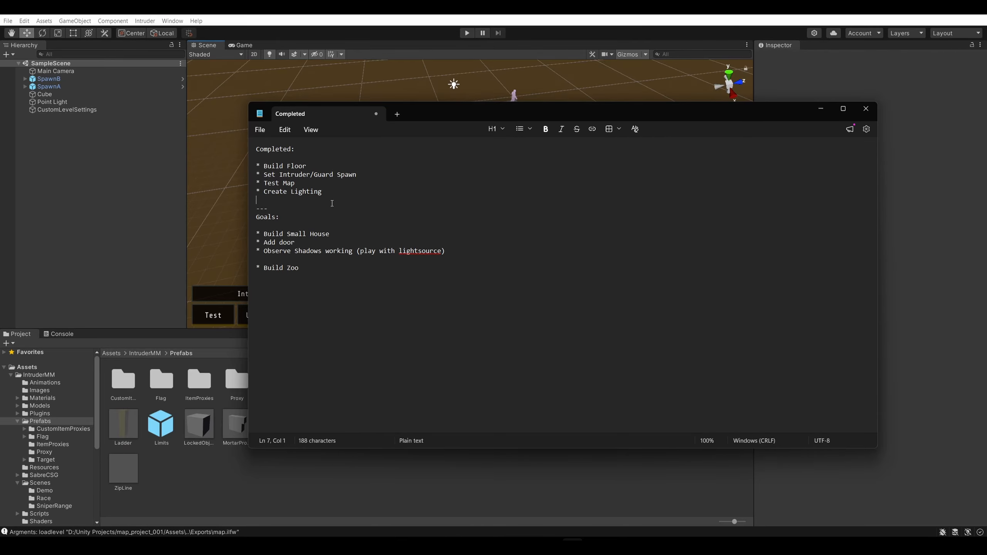
drag(703, 111, 644, 129)
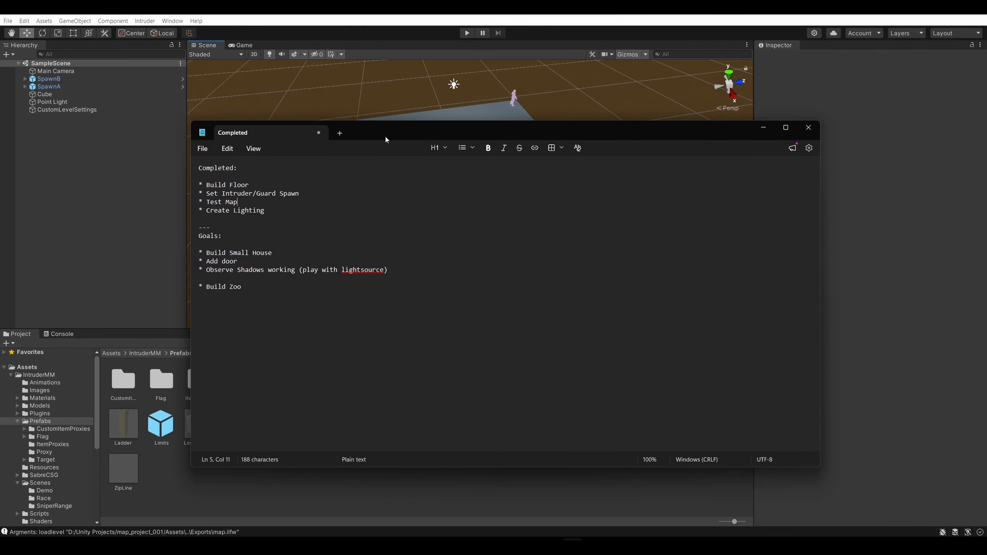
drag(374, 136, 986, 172)
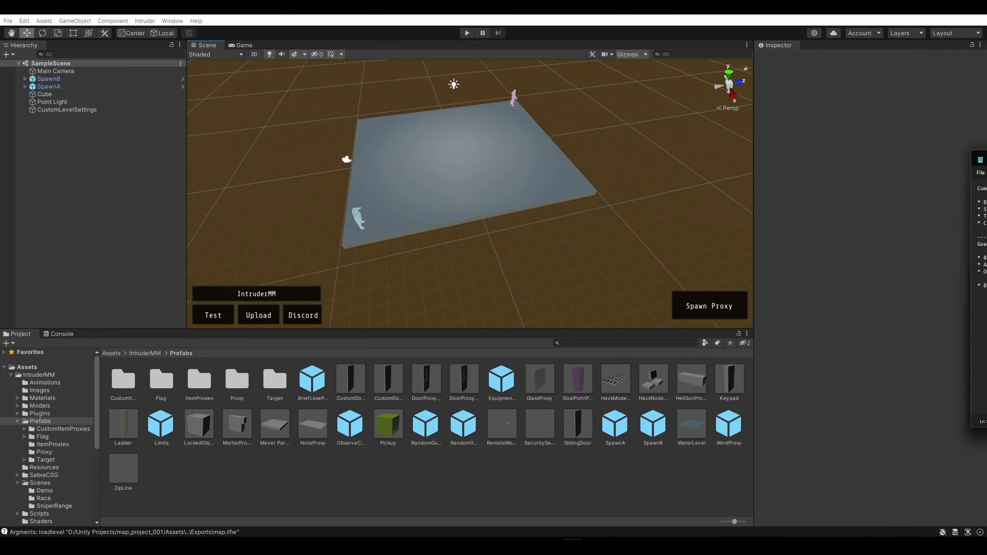
Select the floor Cube and examine the slab and its surroundings from several angles
click(458, 180)
scroll(460, 182, up, 5)
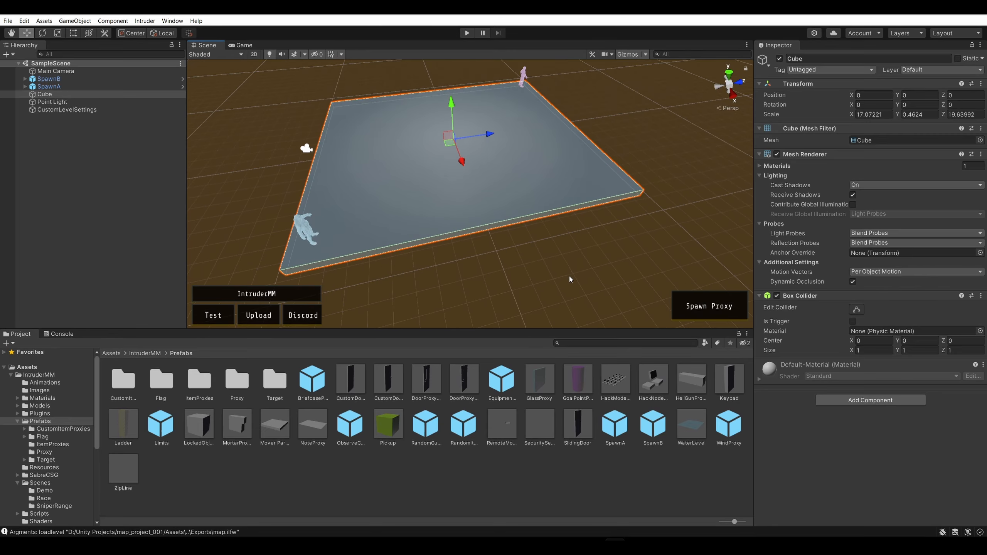
middle_drag(568, 275, 557, 262)
alt+drag(556, 263, 627, 116)
right_drag(628, 116, 551, 112)
key(d)
key(w)
alt+drag(551, 115, 590, 148)
key(a)
key(s)
right_drag(590, 148, 550, 158)
key(s)
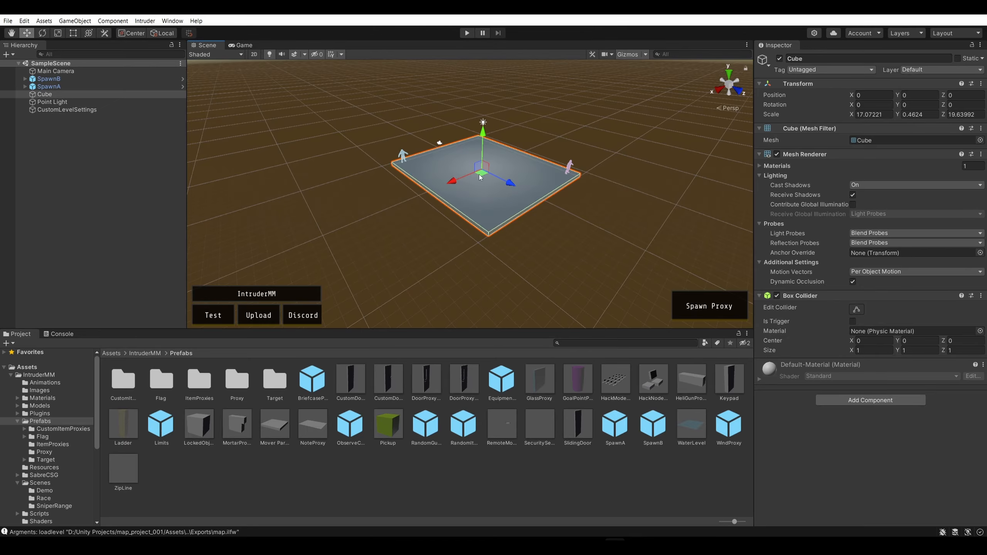
Try stretching the floor Cube freehand with the Scale tool to about 37.6 in X and 27.4 in Z
click(58, 33)
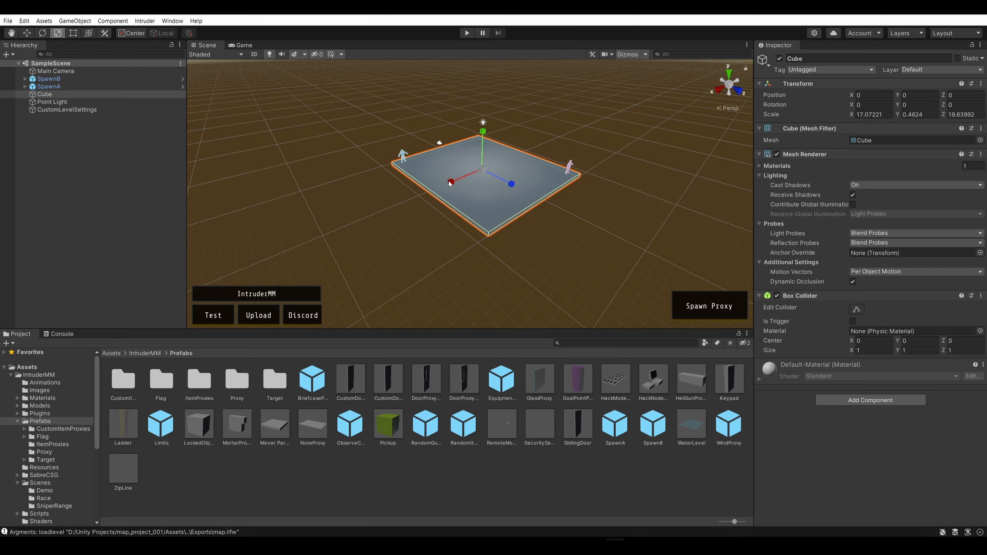
drag(449, 180, 412, 197)
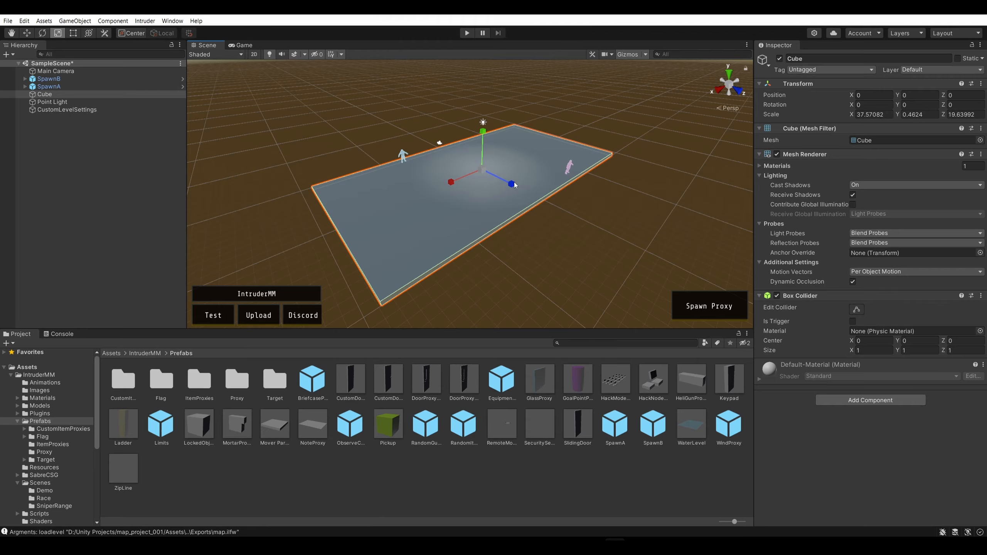
drag(513, 185, 512, 207)
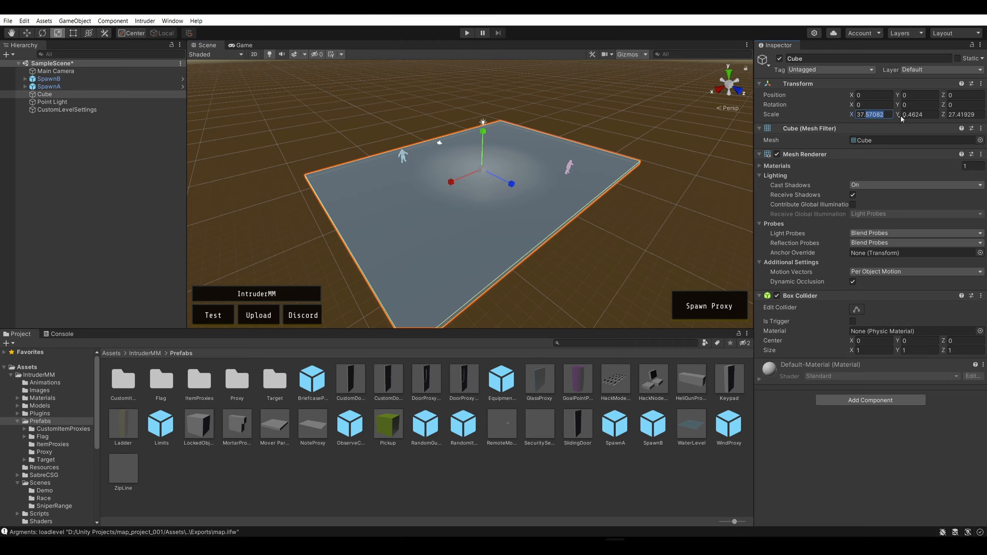
Set the floor Cube's scale to X 50, Y 0.5 and Z 50, and deselect it
click(888, 115)
text(50)
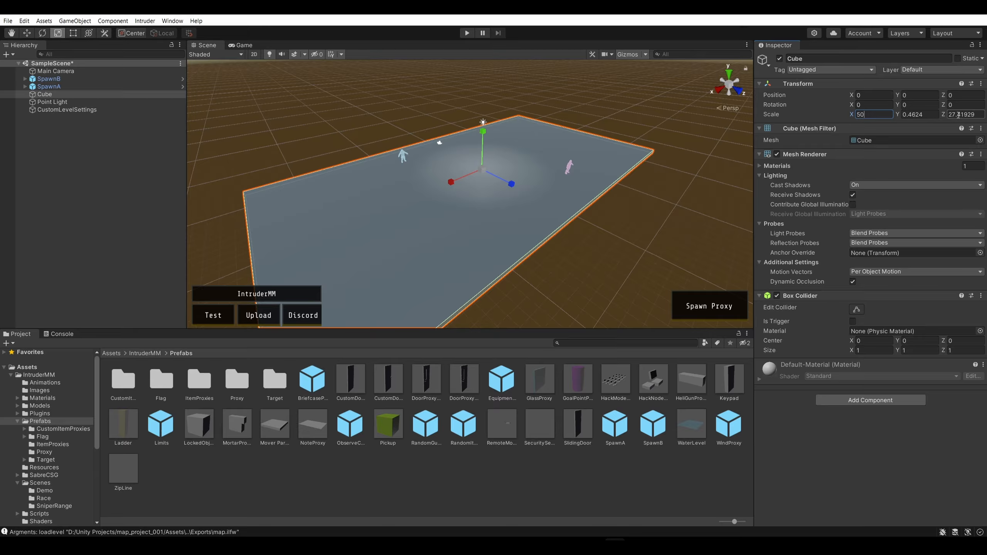
click(958, 115)
text(50)
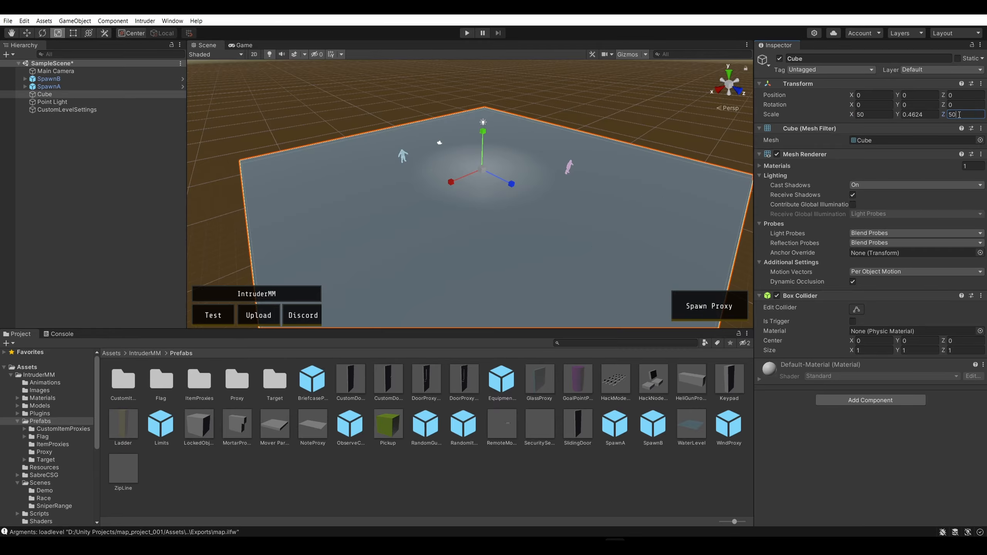
click(920, 116)
text(0)
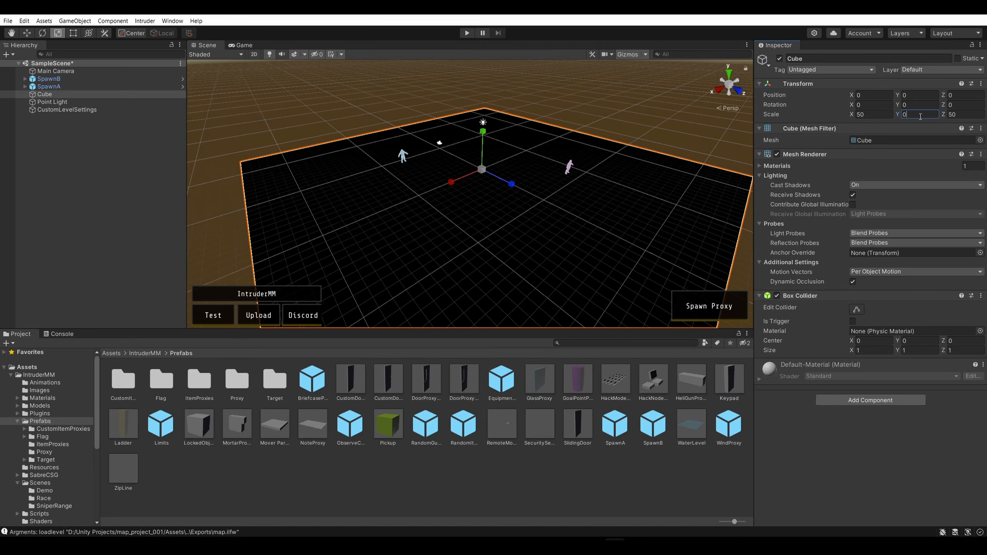
text(.5)
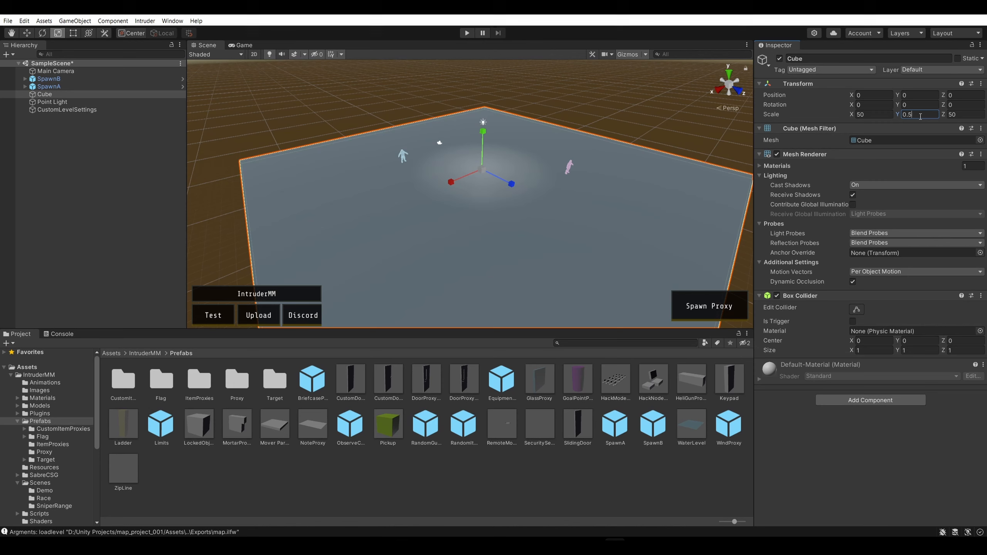
click(623, 118)
Move SpawnA near a corner of the enlarged floor, to about X 22.61 and Z -21.84
scroll(415, 151, up, 2)
right_drag(414, 151, 556, 76)
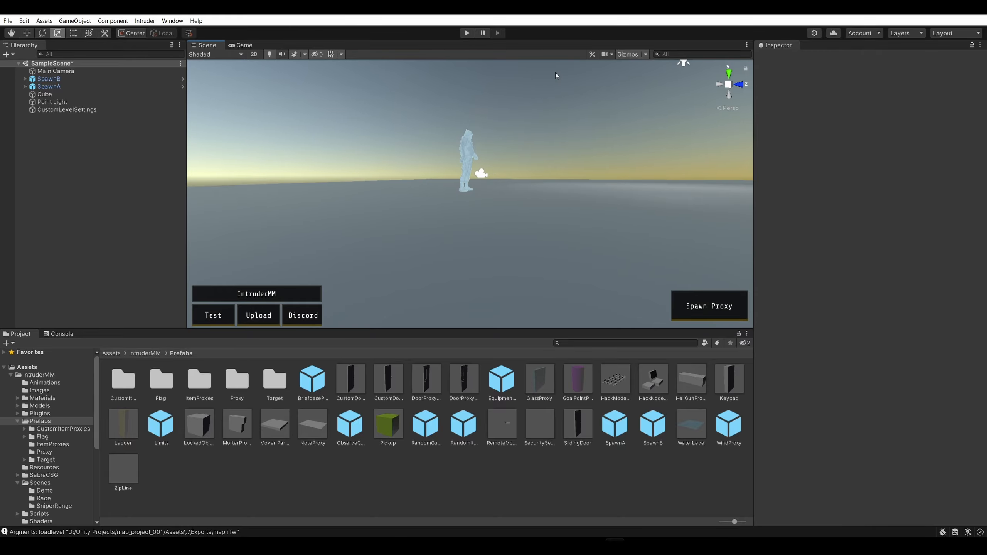
click(468, 157)
right_drag(467, 157, 527, 197)
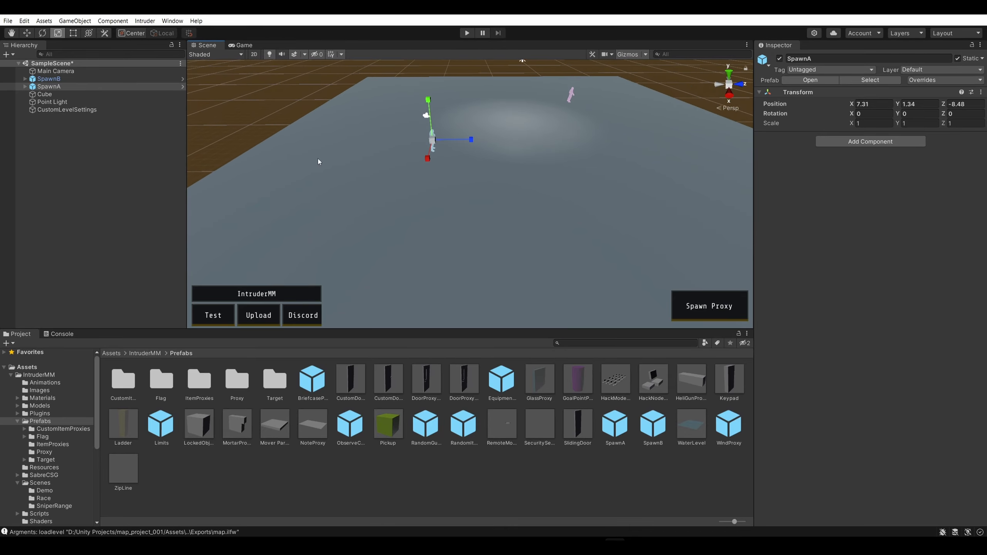
click(26, 33)
right_drag(492, 143, 472, 156)
drag(460, 142, 438, 272)
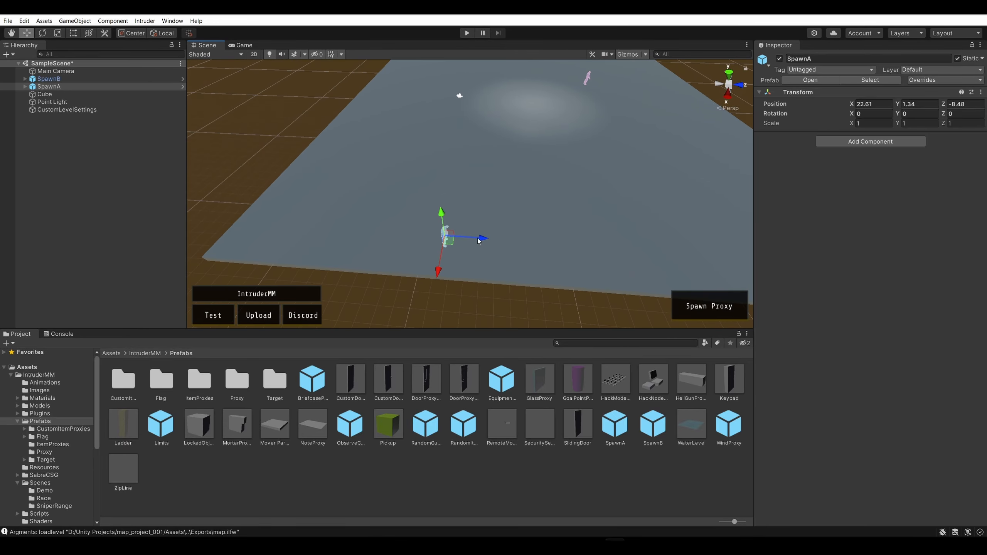
drag(482, 238, 290, 213)
Look at the floor and both spawn points from the side in the 2D view
right_drag(337, 202, 229, 101)
key(e)
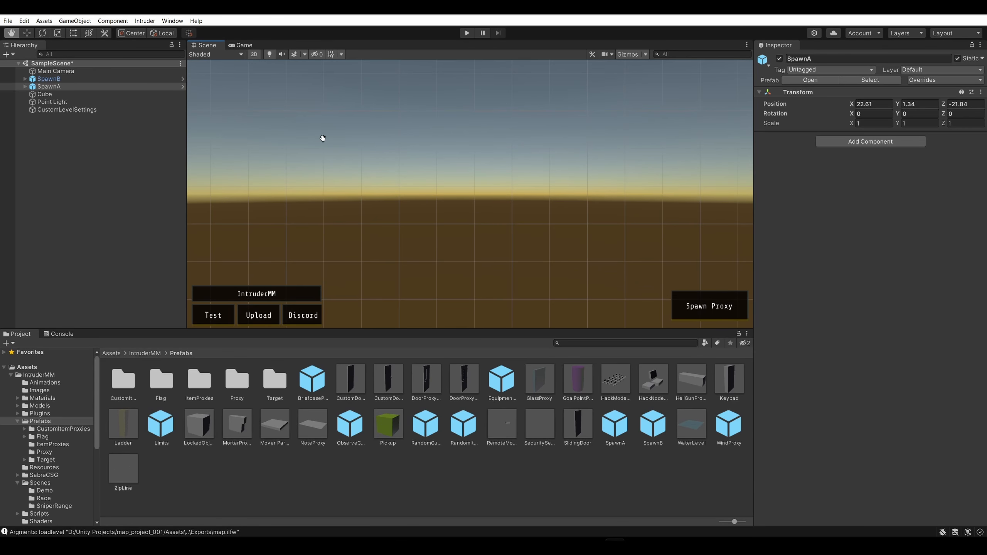
right_drag(323, 138, 310, 179)
click(310, 179)
middle_drag(436, 180, 535, 215)
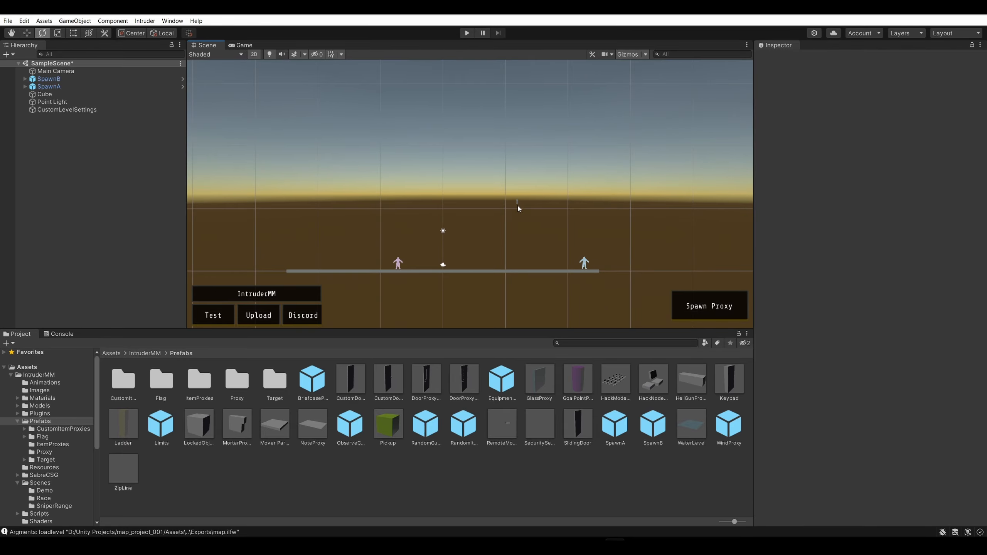
Compare the scene in the 2D and 3D views, finish in 3D, and look at the available draw modes
click(253, 54)
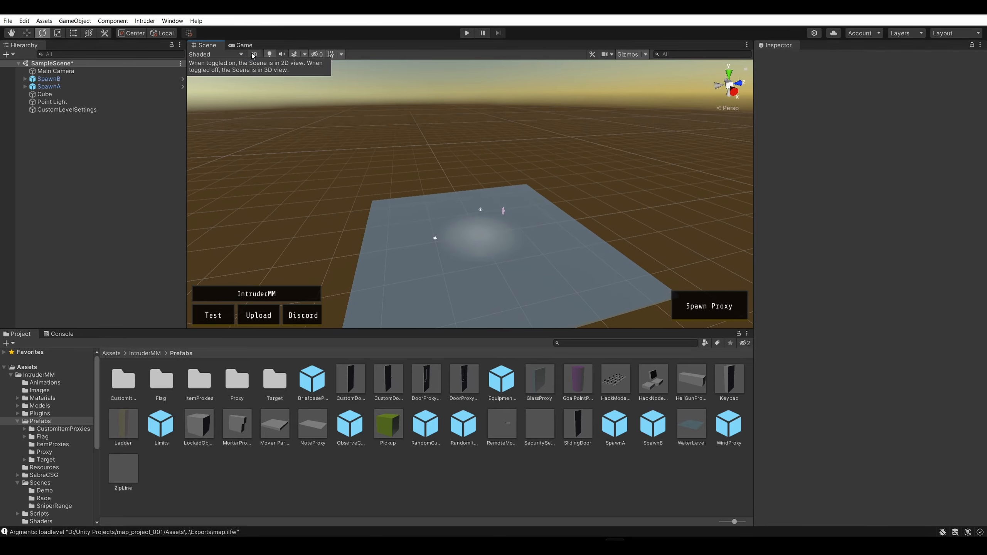
alt+drag(475, 174, 285, 125)
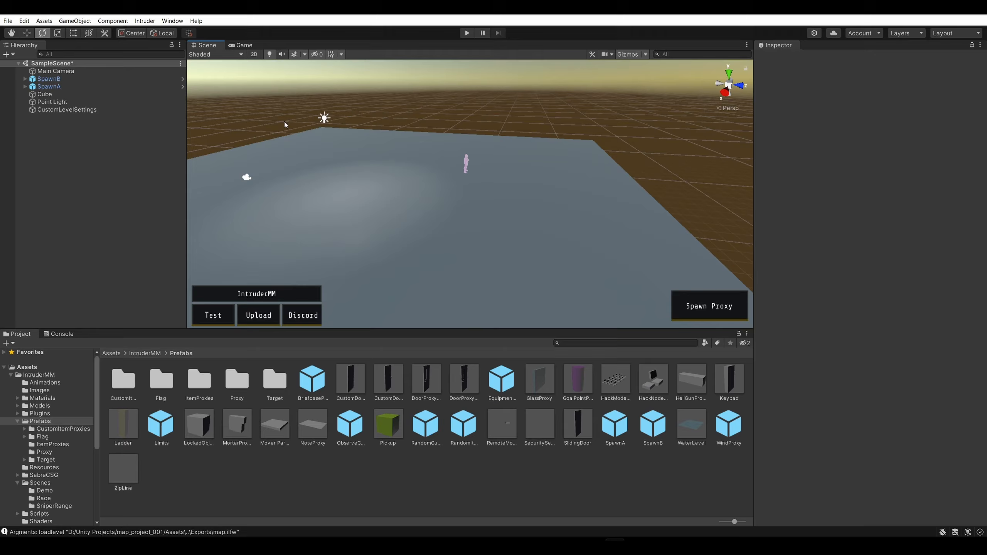
click(254, 54)
click(253, 54)
click(253, 55)
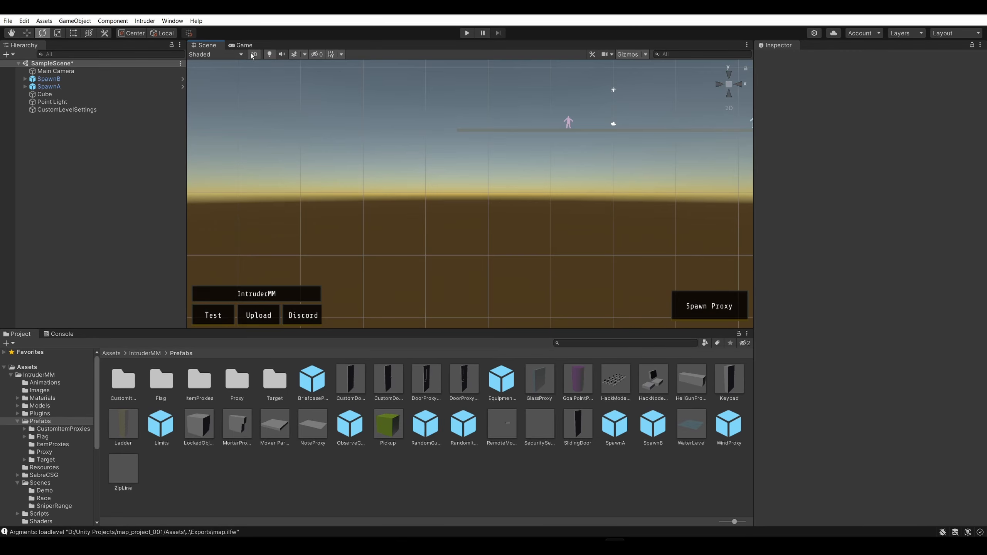
click(255, 57)
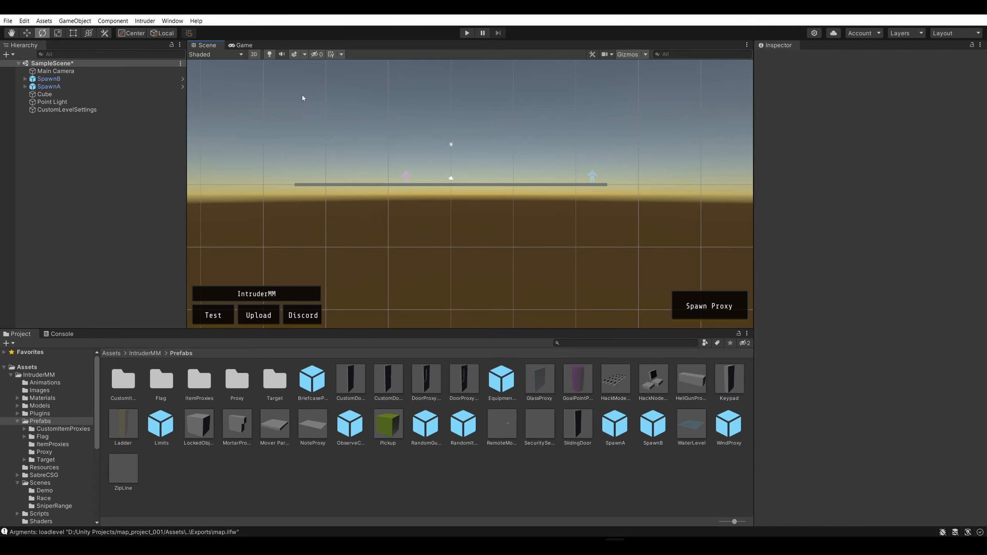
click(257, 56)
right_drag(519, 122, 428, 112)
click(233, 55)
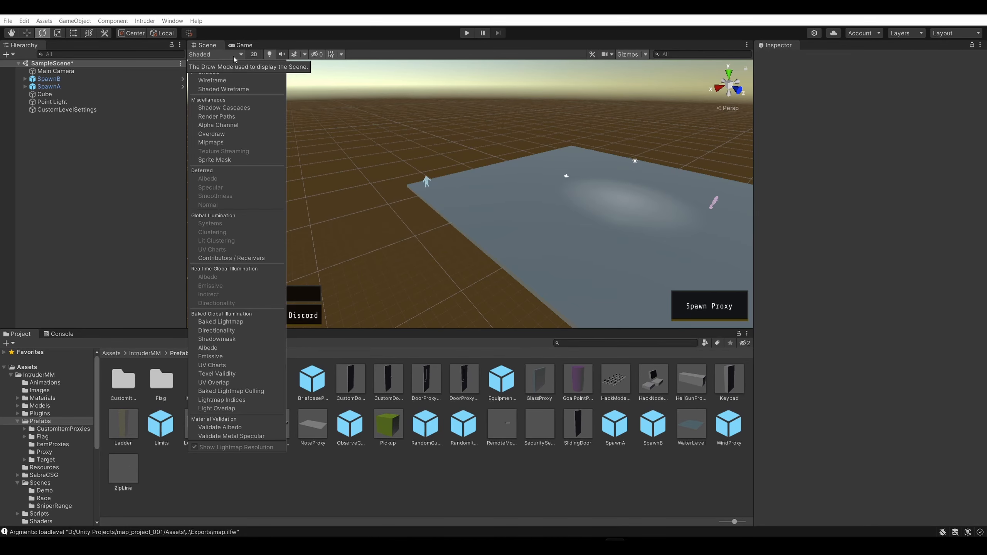
Move SpawnB near the floor corner diagonally opposite SpawnA, to about X -21.27 and Z 22.94, and deselect it
mouse_move(552, 134)
right_down()
mouse_move(665, 132)
mouse_move(636, 97)
mouse_move(604, 86)
mouse_move(529, 102)
mouse_move(420, 182)
right_up()
key(d)
key(d)
key(w)
click(407, 177)
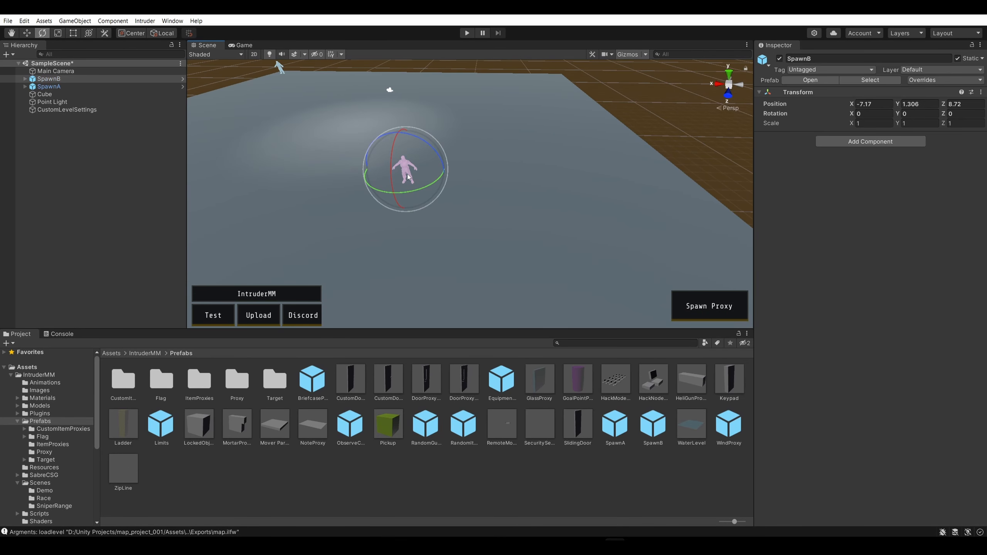
click(33, 35)
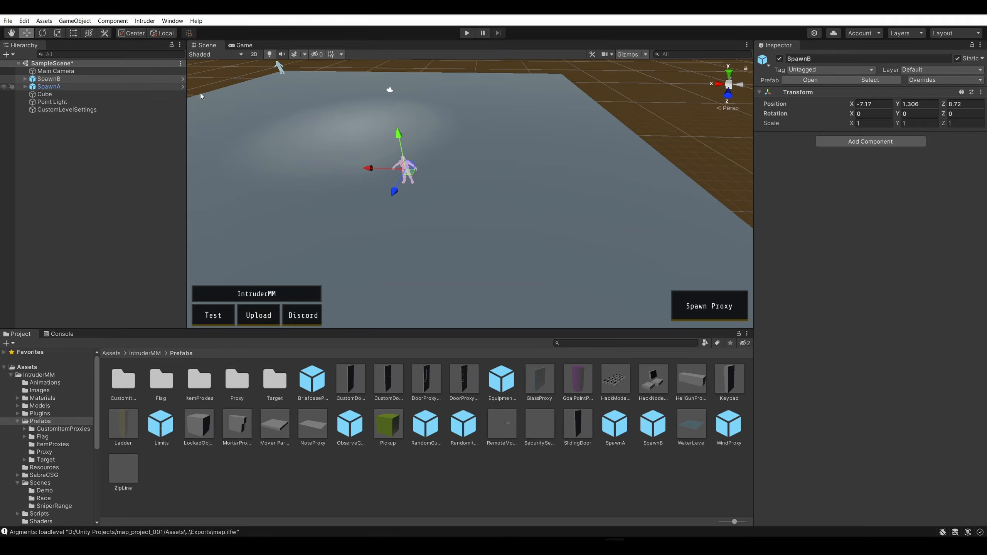
drag(371, 170, 621, 175)
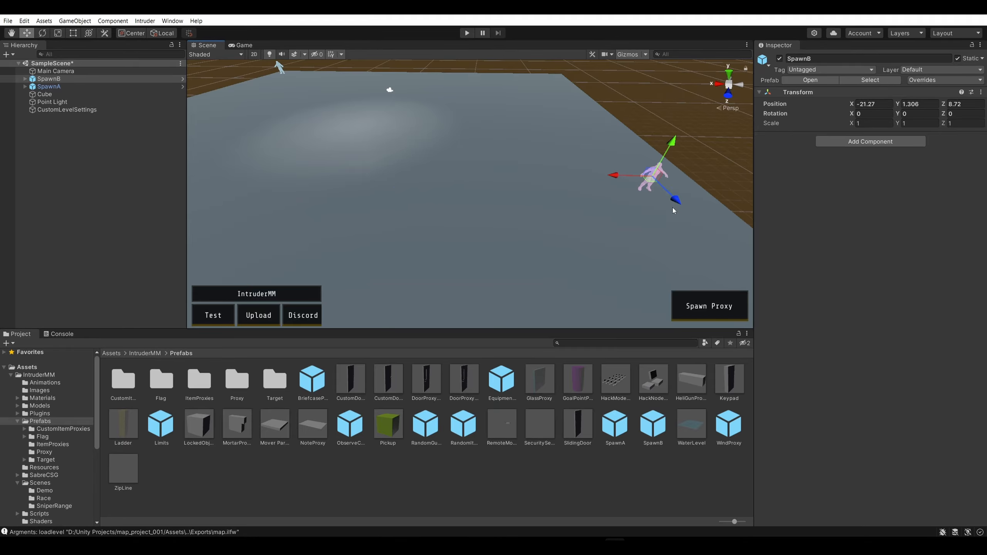
drag(677, 201, 759, 368)
right_drag(649, 181, 539, 182)
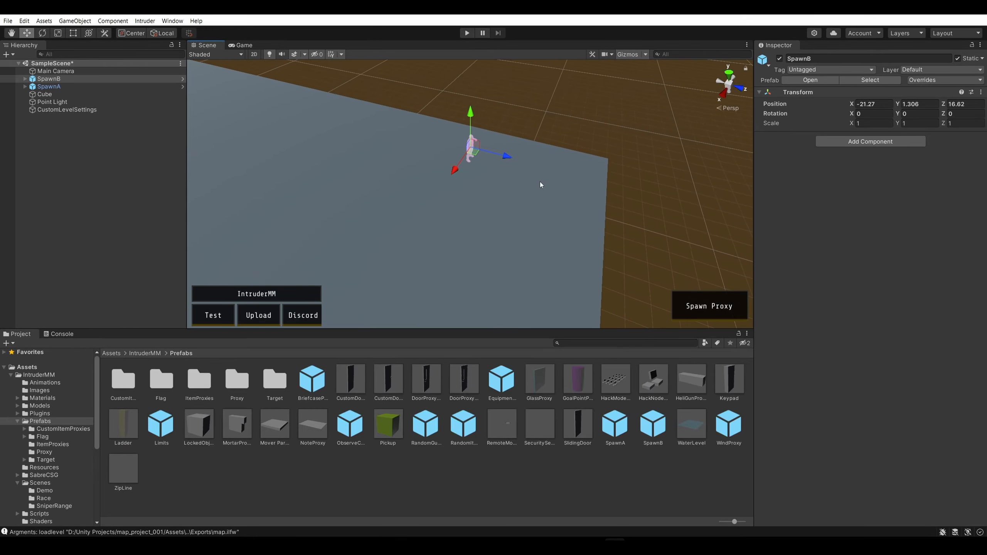
drag(506, 159, 612, 190)
right_drag(611, 189, 463, 186)
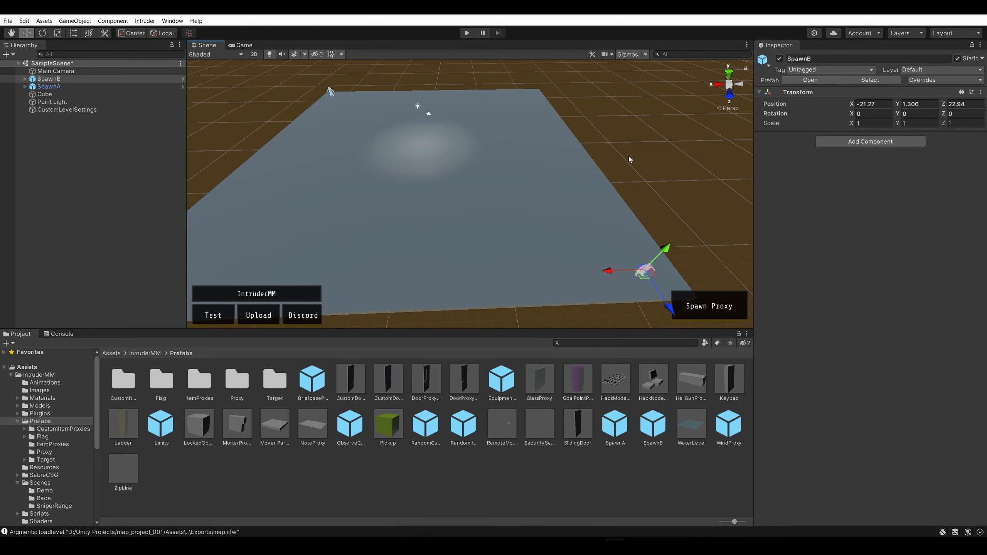
click(464, 187)
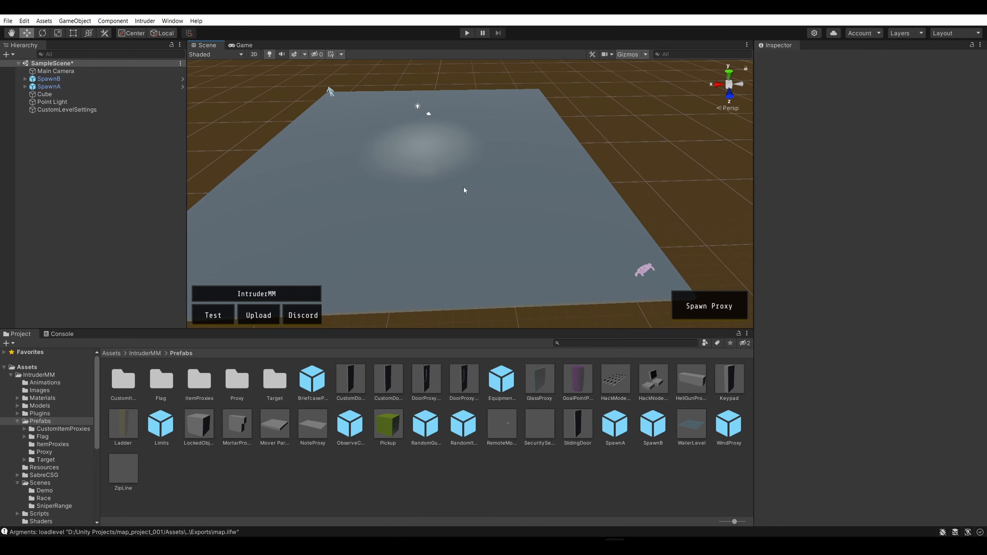
Lower the Point Light above the floor to about Y 5.05, and deselect it
click(392, 145)
click(438, 80)
click(78, 102)
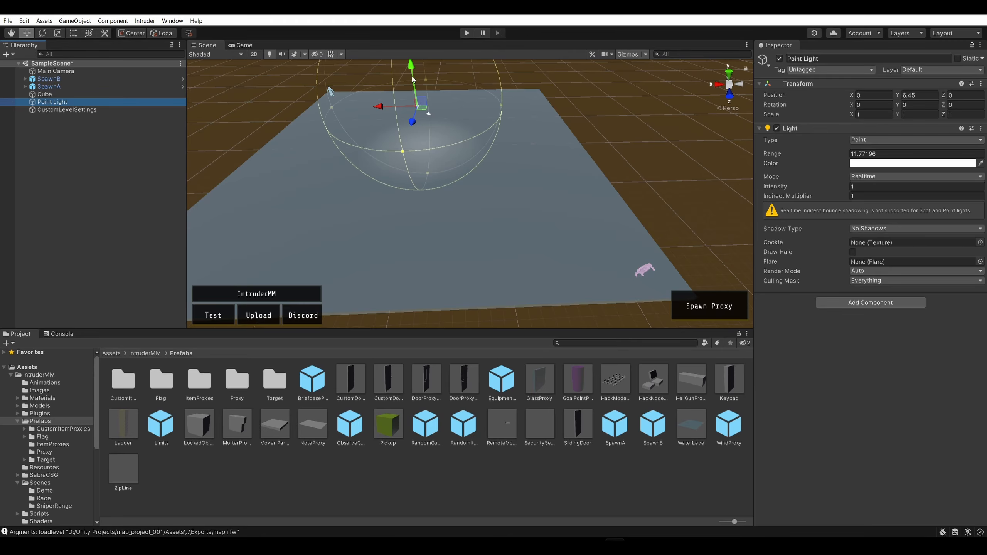
mouse_move(413, 80)
mouse_down()
mouse_move(413, 93)
mouse_move(410, 79)
mouse_up()
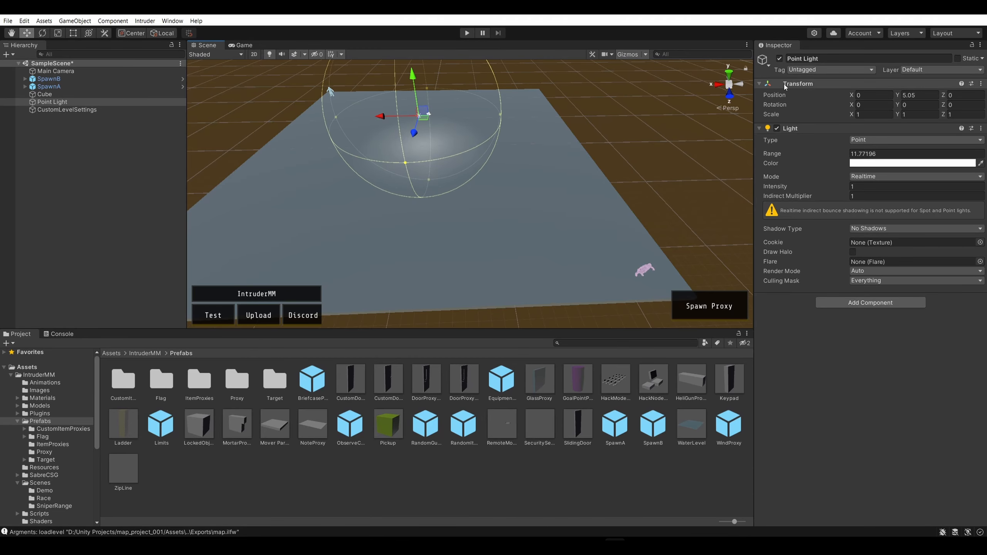
click(915, 95)
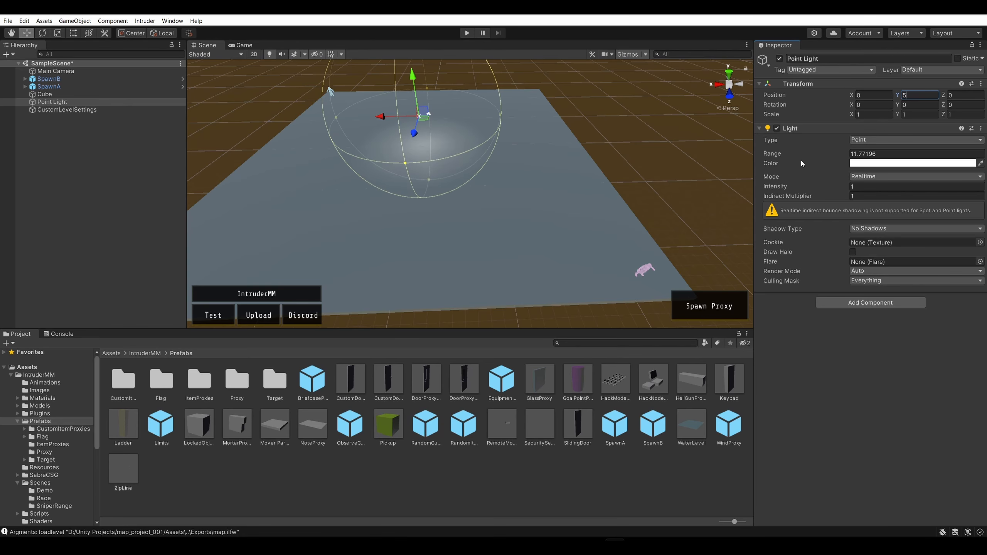
click(676, 155)
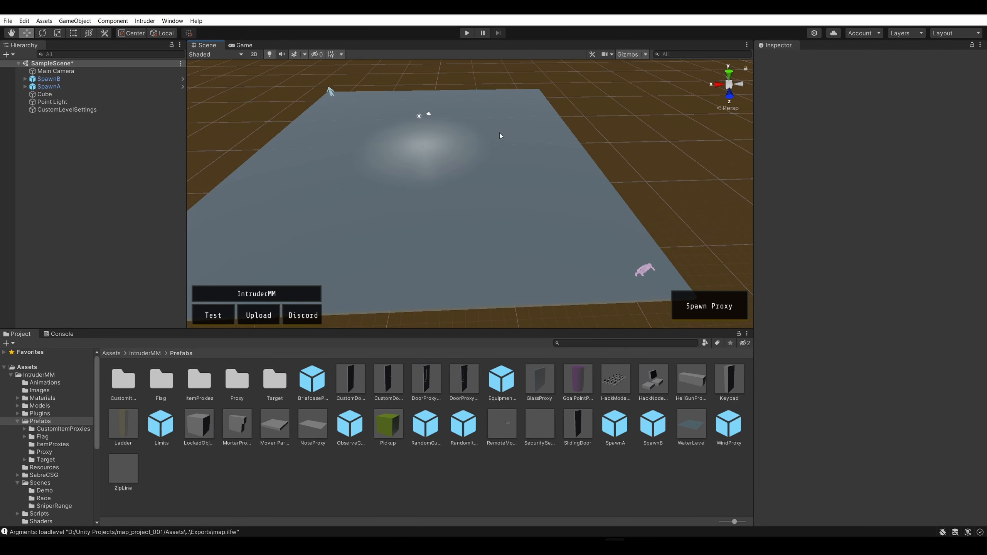
Inspect the Main Camera's properties and preview, and look over the floor and both spawn corners
click(59, 73)
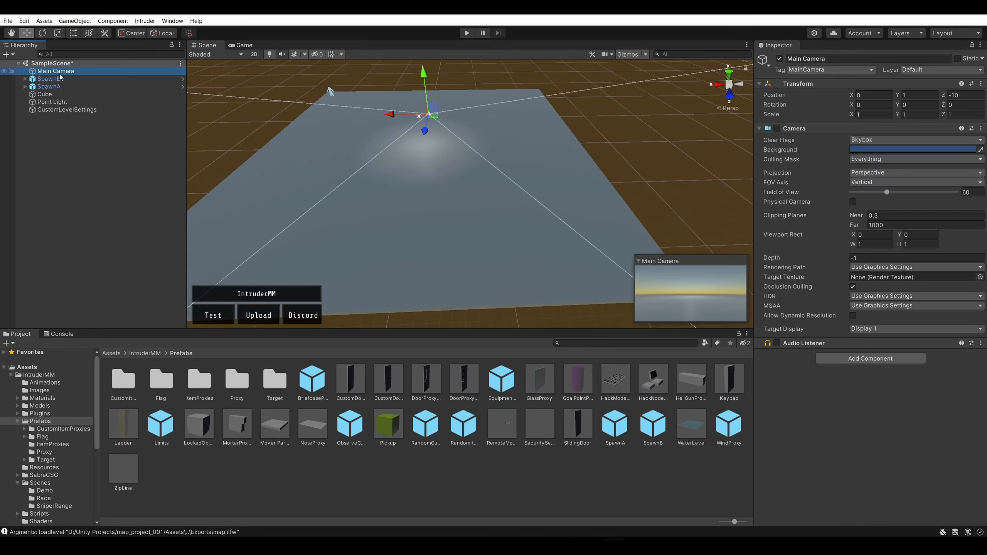
click(616, 132)
alt+drag(619, 131, 656, 158)
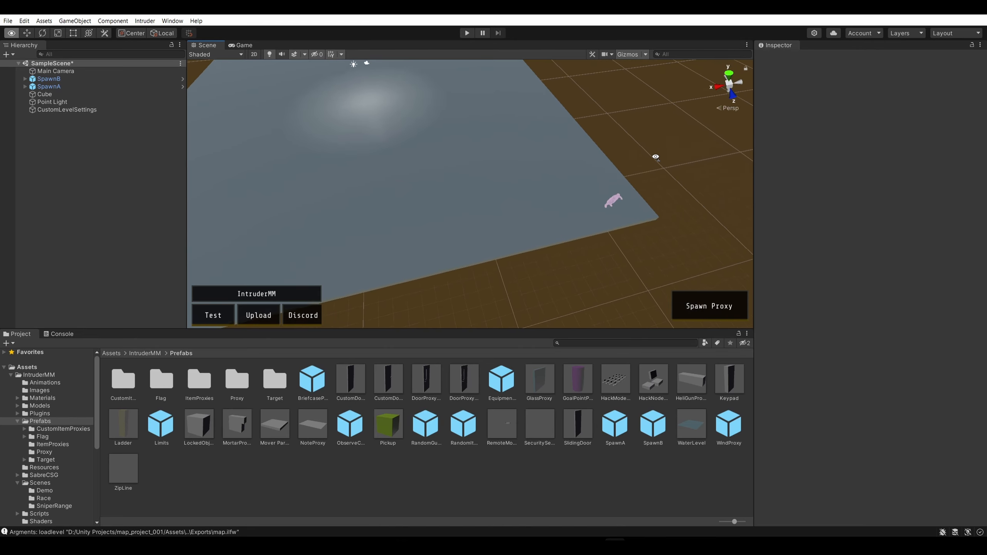
key(w)
key(d)
alt+drag(516, 93, 637, 101)
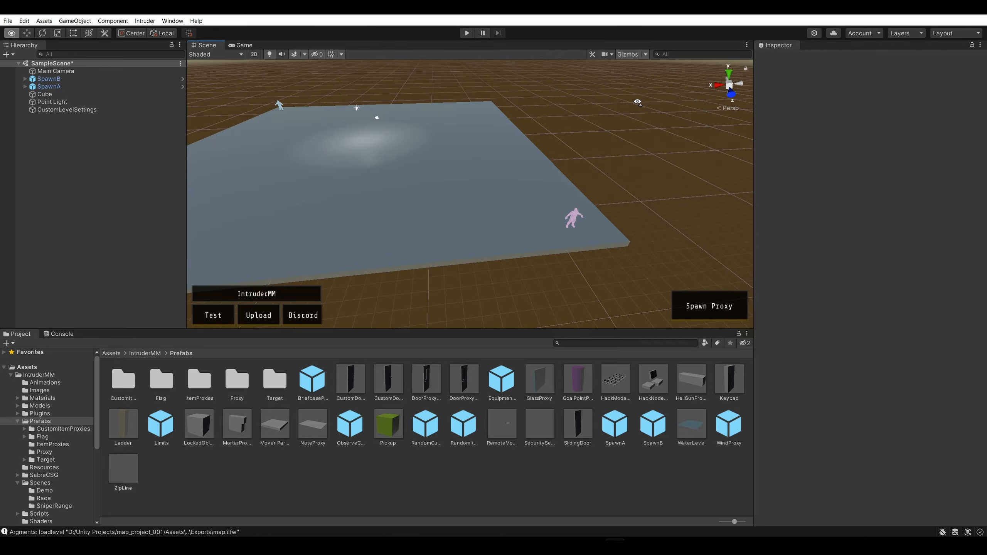
alt+drag(293, 138, 669, 109)
Try out a Plane object raised above the floor to about Y 5.99, and delete it
click(112, 21)
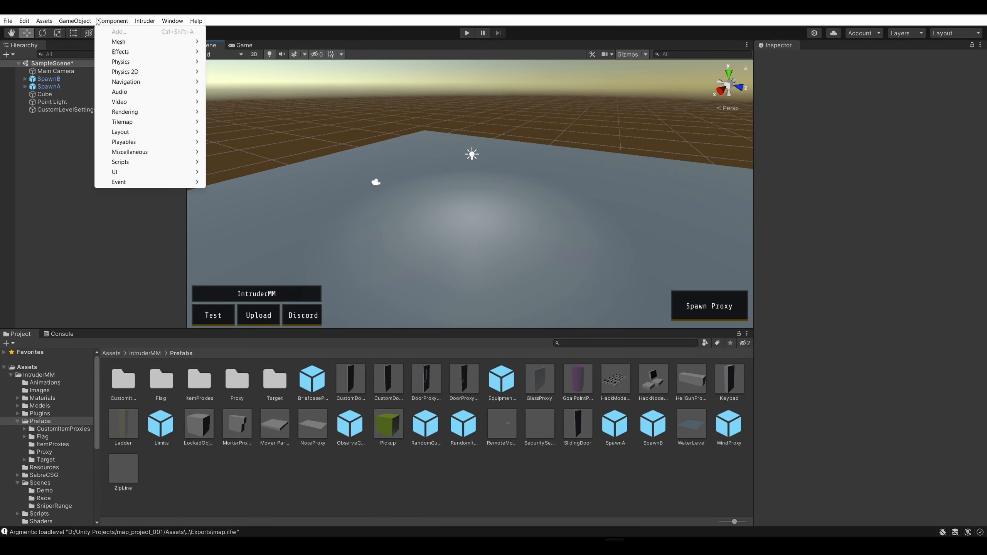
mouse_move(75, 21)
mouse_move(89, 66)
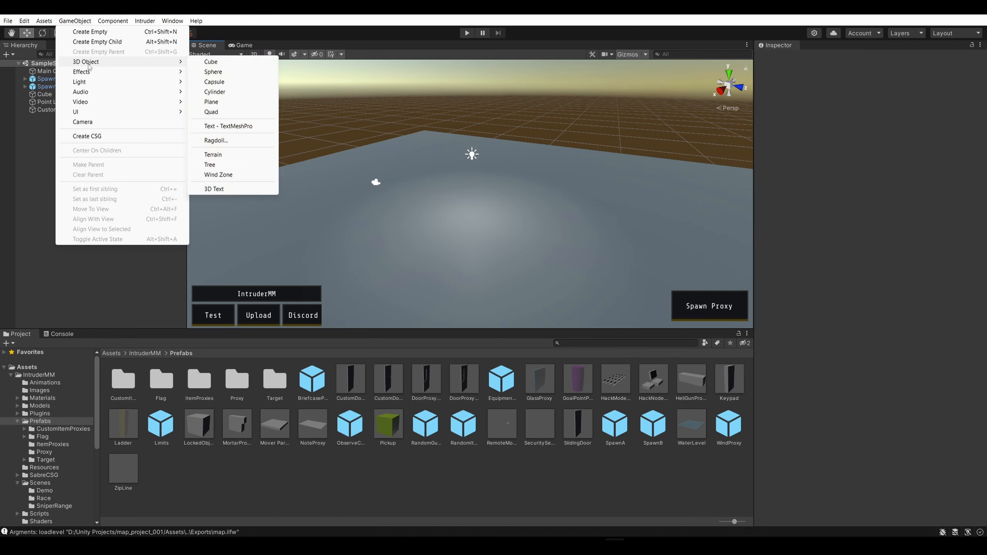
click(224, 103)
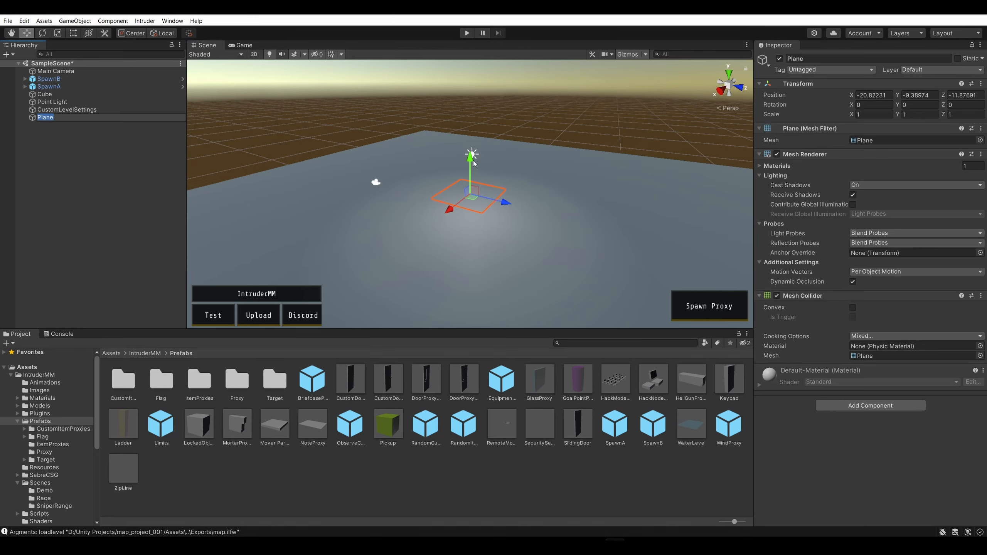
drag(473, 164, 467, 66)
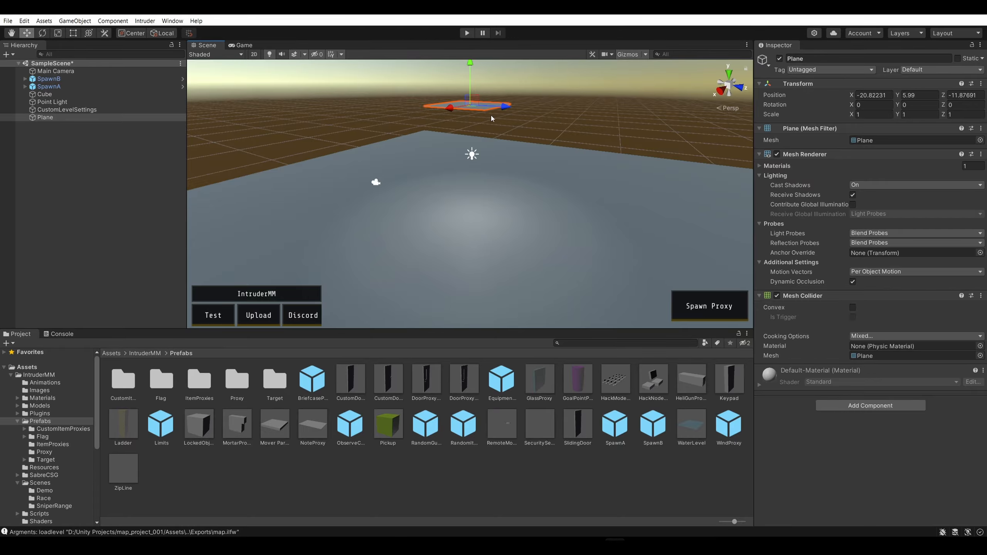
right_click(65, 119)
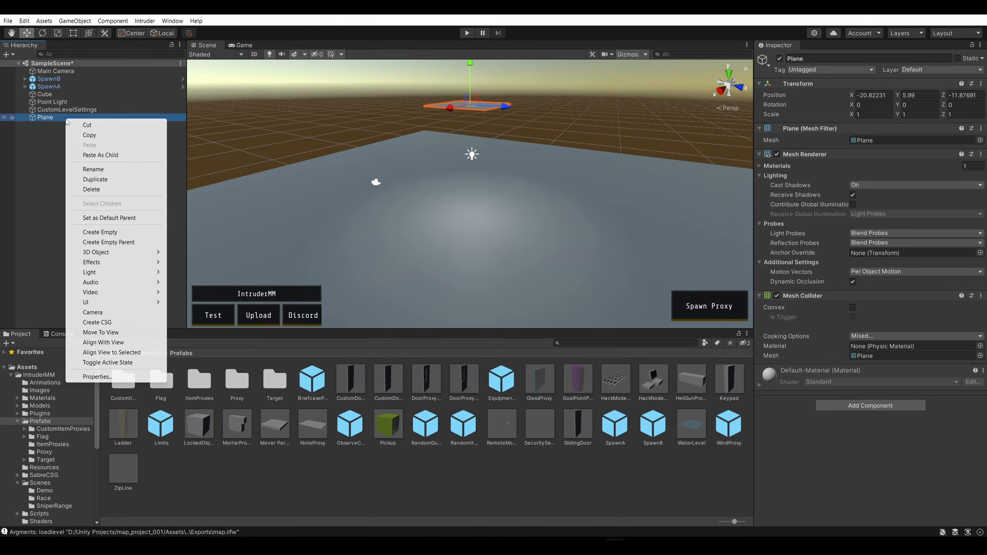
click(109, 191)
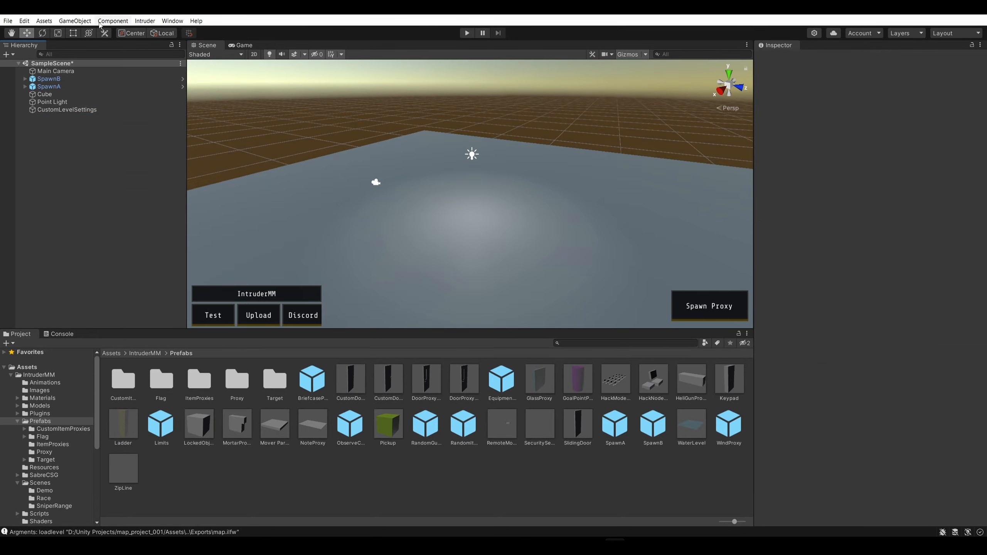
Try out a Capsule object raised to about Y 4.29, examine its shape up close, and delete it
click(76, 21)
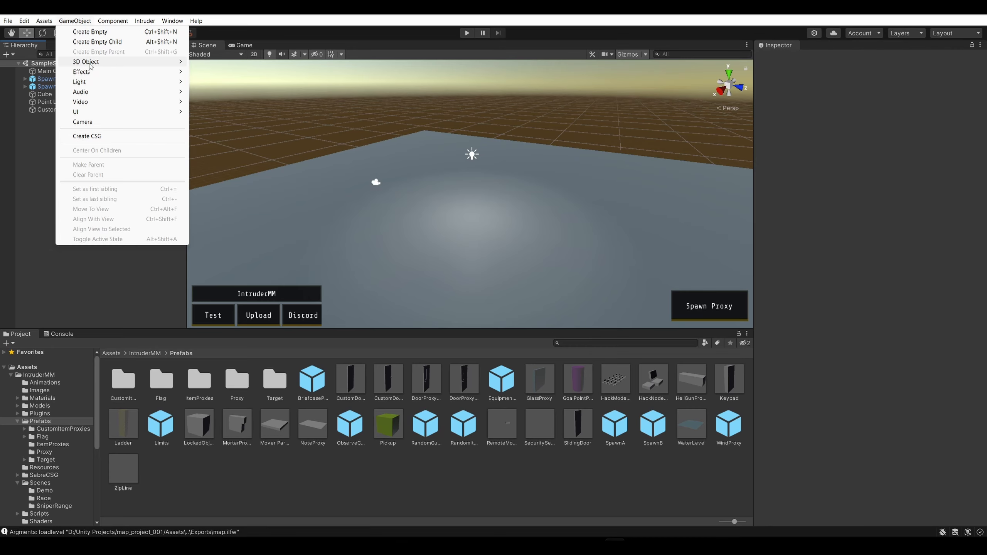
mouse_move(127, 66)
click(229, 81)
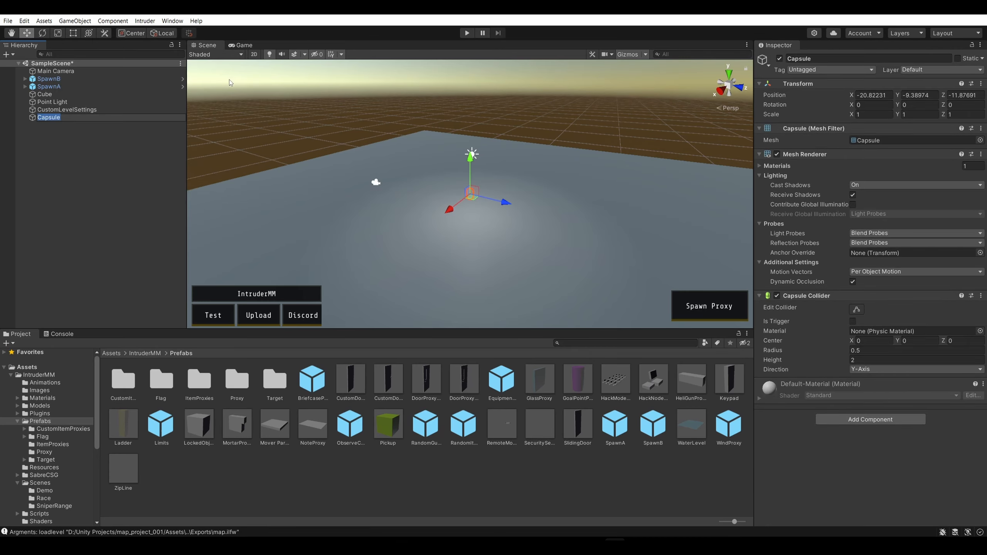
drag(474, 166, 374, 157)
scroll(492, 142, up, 2)
scroll(500, 157, up, 10)
key(d)
mouse_move(374, 156)
right_down()
mouse_move(220, 152)
mouse_move(371, 162)
right_up()
key(s)
key(a)
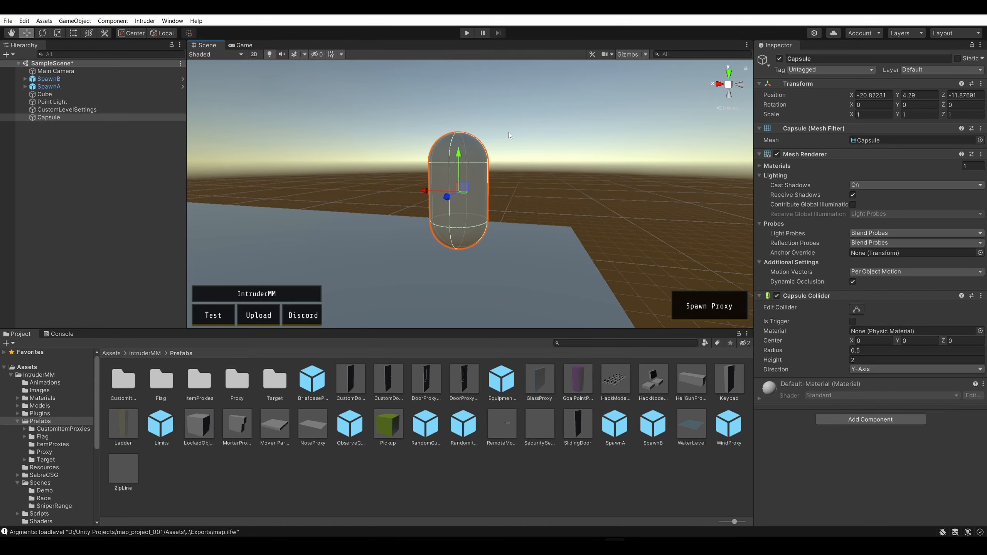
right_click(90, 117)
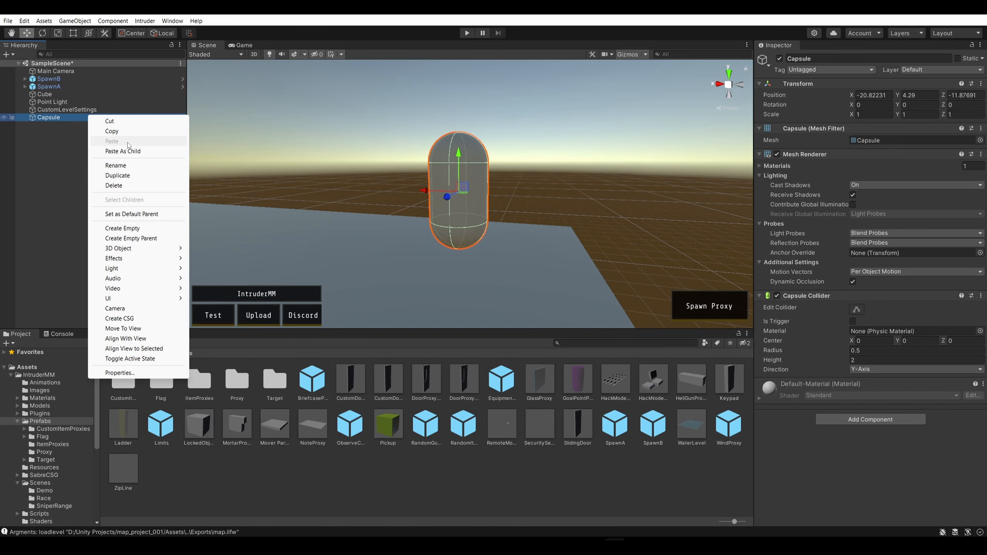
click(116, 183)
Try out a Cylinder object named w, raised to about Y 1.592 on the floor, and delete it
right_drag(394, 86, 202, 88)
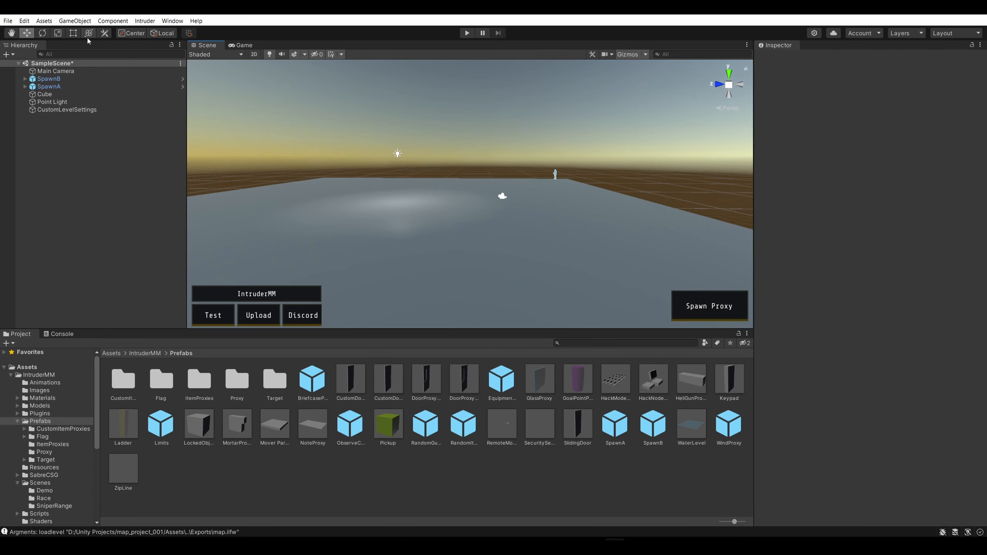
click(81, 22)
mouse_move(108, 66)
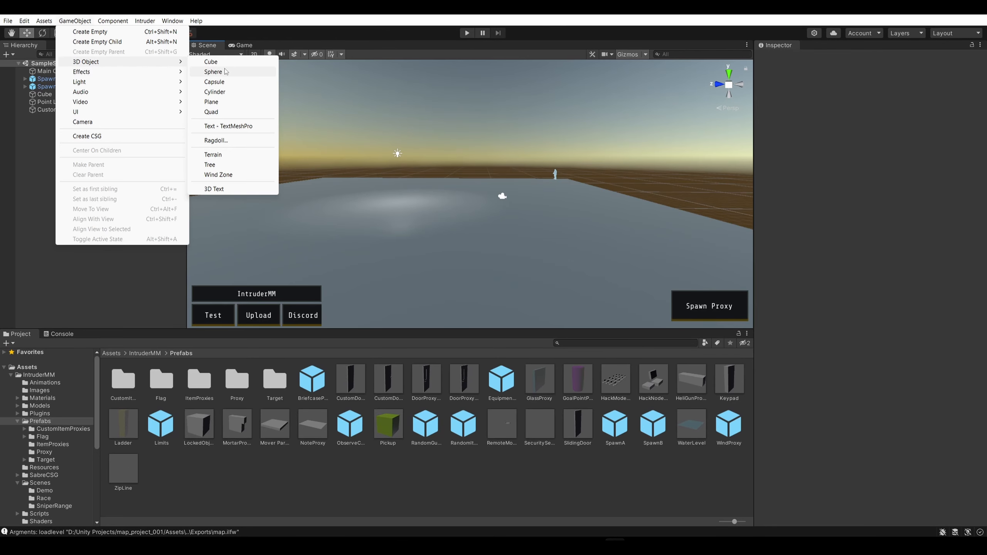
click(227, 92)
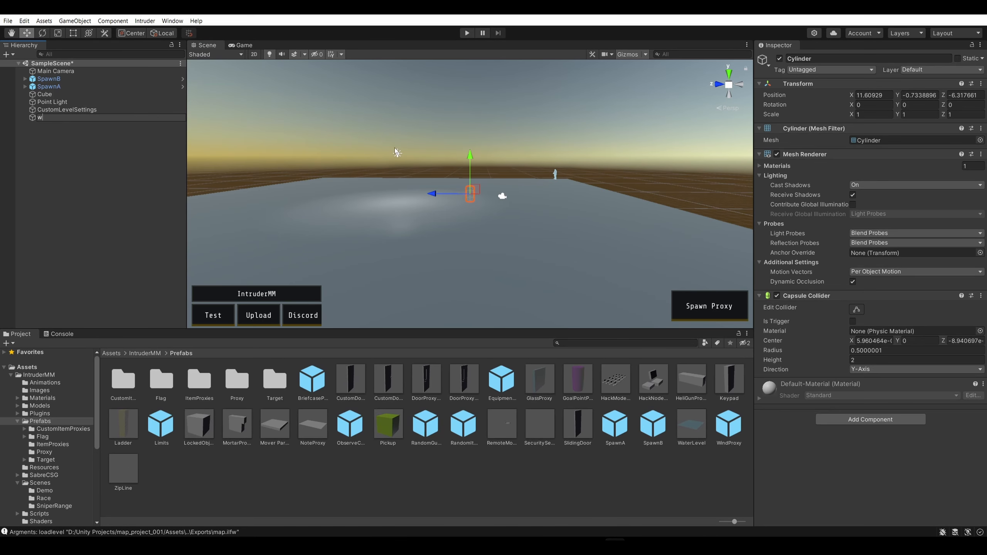
text(w)
right_drag(395, 152, 354, 121)
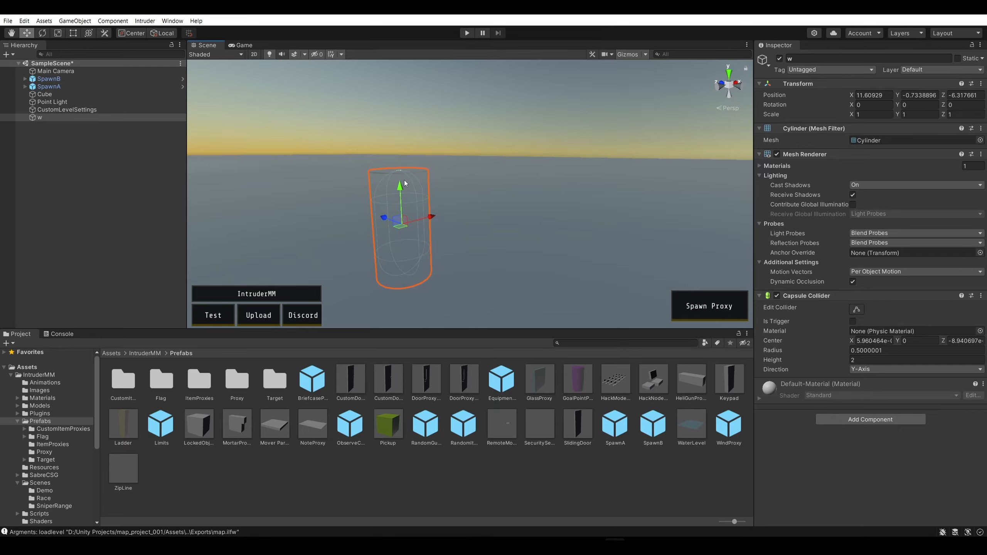
drag(404, 183, 450, 85)
right_drag(450, 84, 407, 116)
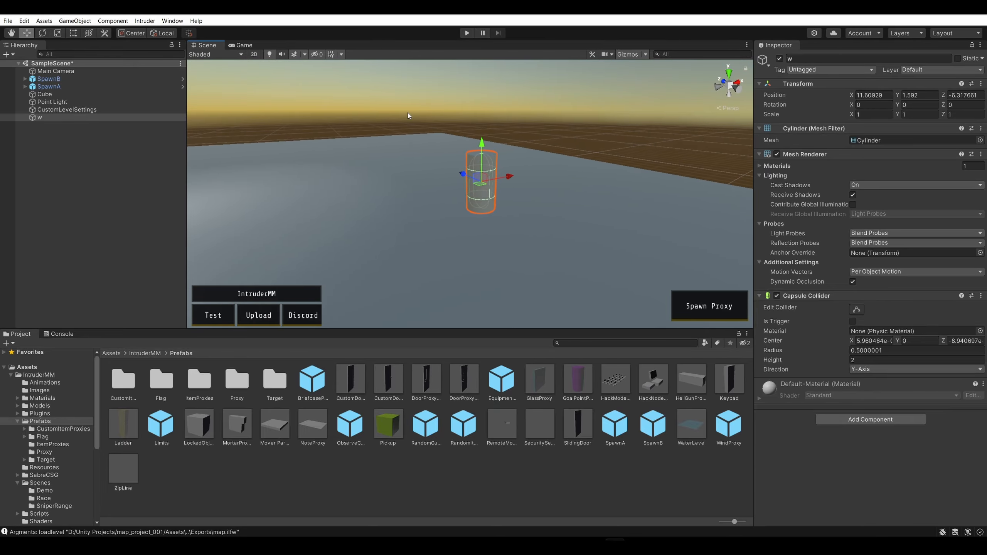
right_click(70, 120)
click(99, 189)
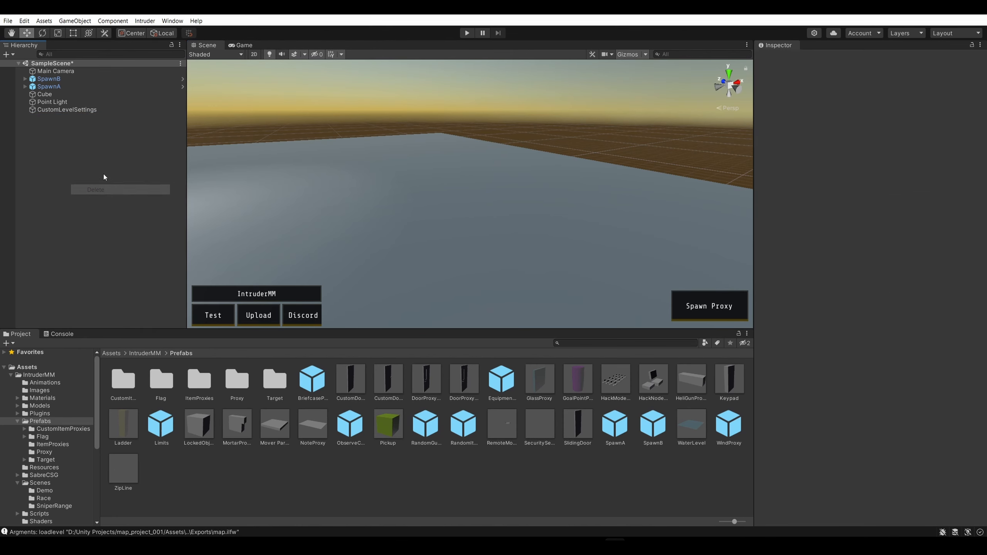
Add a cube and move it above the floor to about X 2.62, Y 1.81, Z -2.55
click(75, 21)
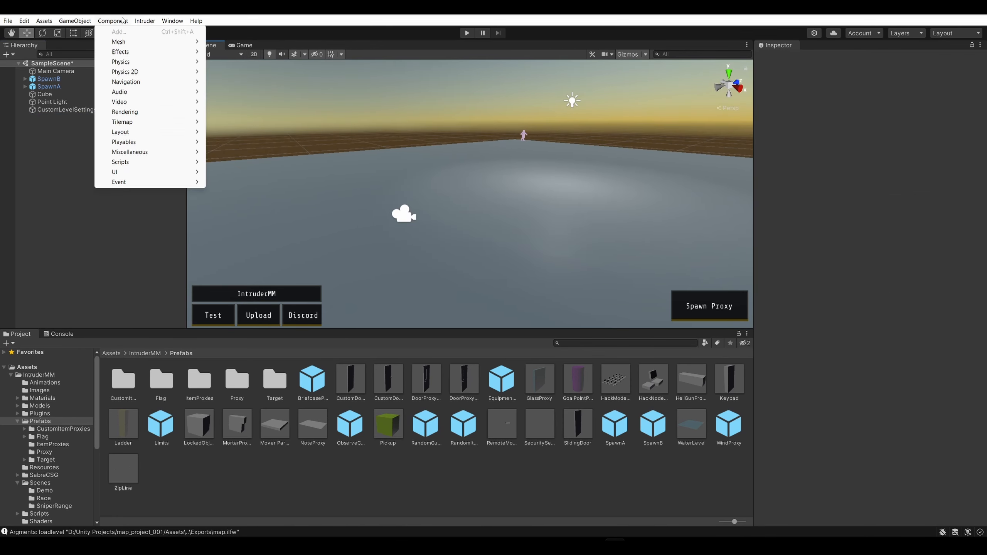
mouse_move(125, 61)
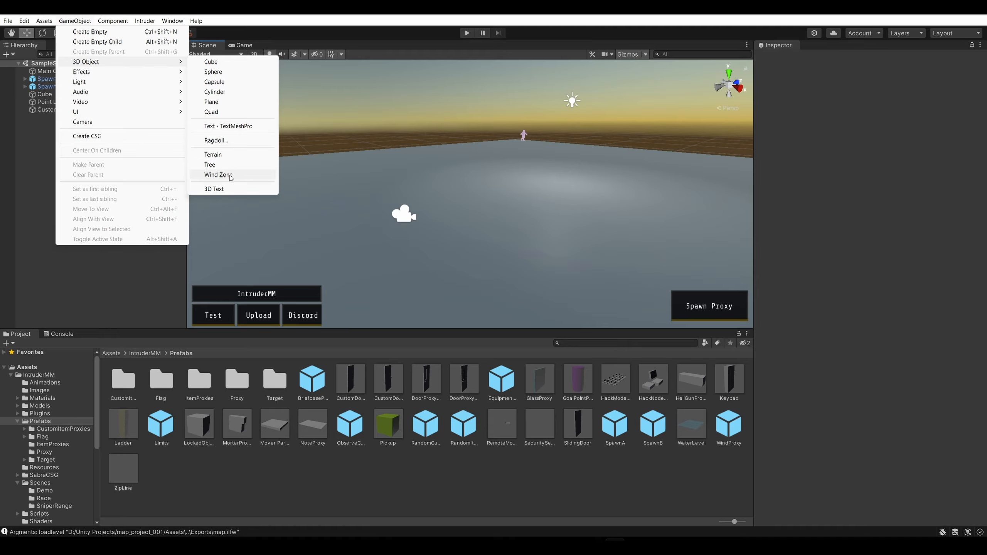
click(226, 65)
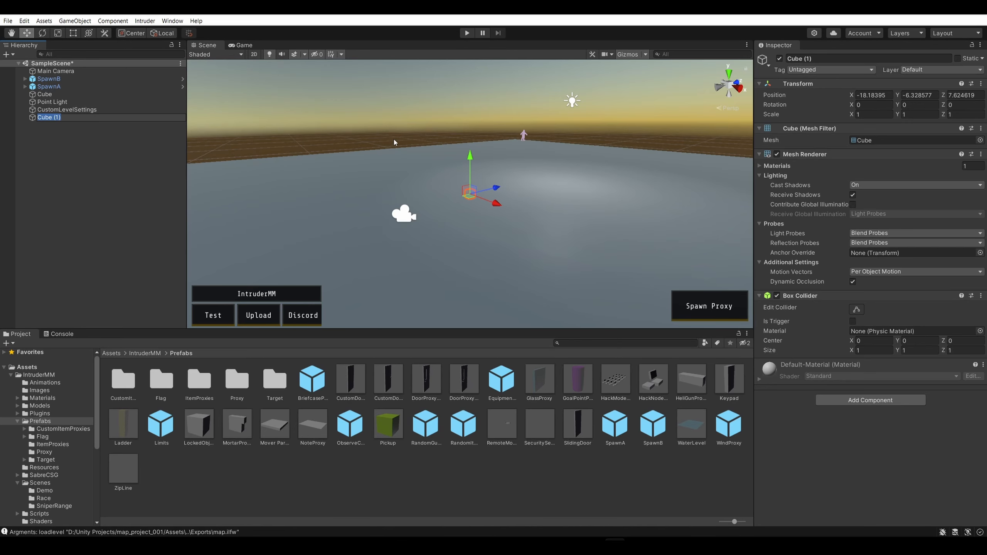
scroll(493, 175, up, 3)
drag(472, 157, 486, 58)
right_drag(501, 78, 512, 16)
right_drag(579, 58, 588, 146)
key(s)
key(d)
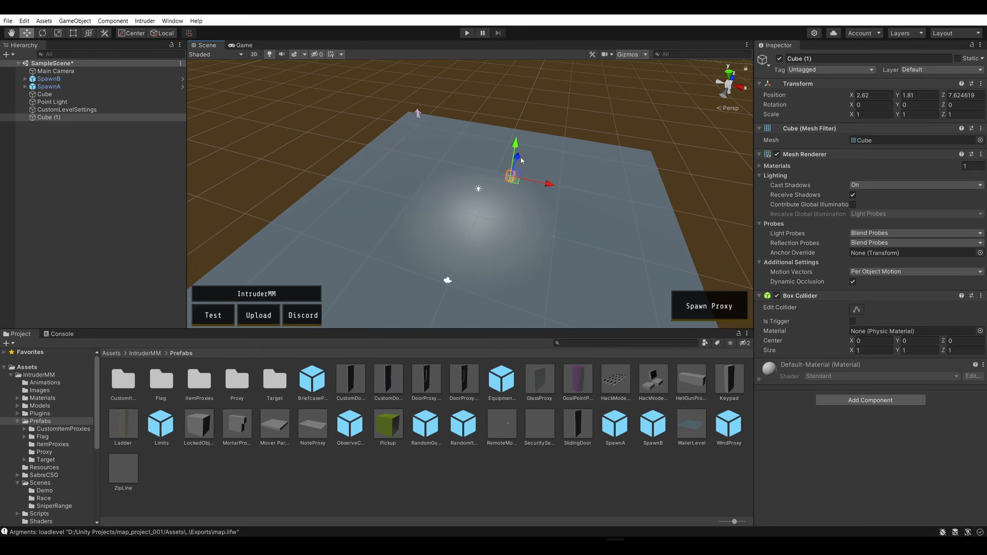
scroll(519, 210, up, 5)
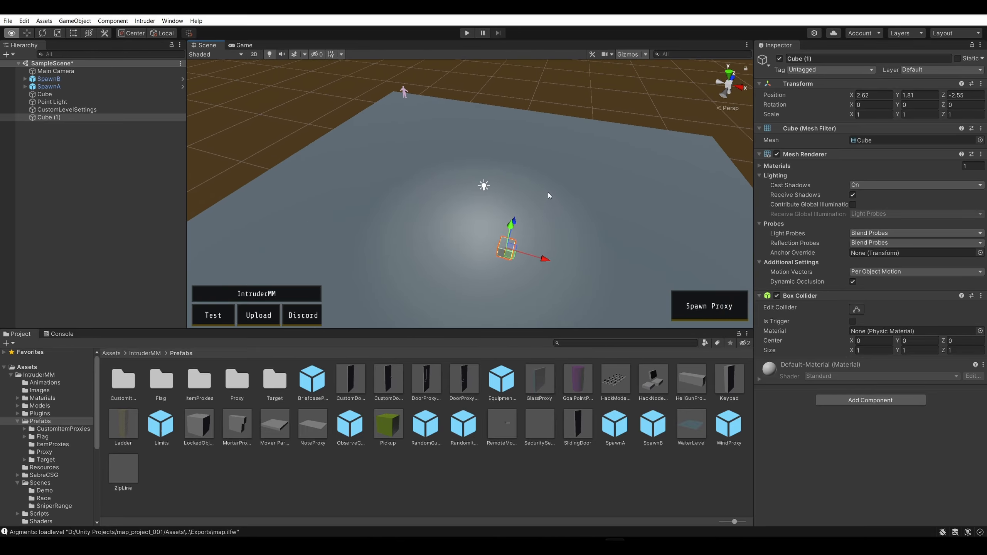
Set the new cube's position to 0 on X, Y and Z
right_drag(548, 193, 647, 141)
key(w)
key(d)
key(w)
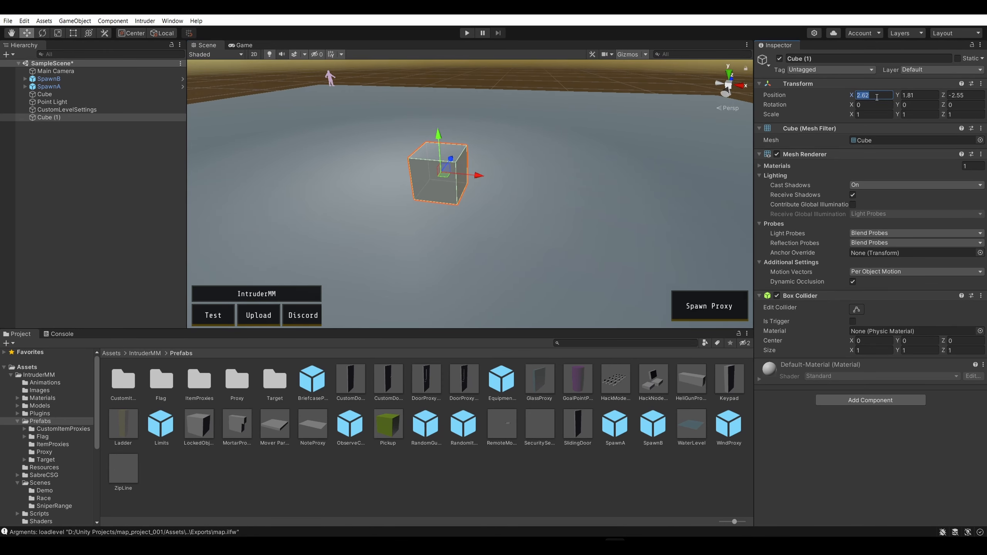
text(0)
click(911, 95)
text(0)
click(960, 95)
text(0)
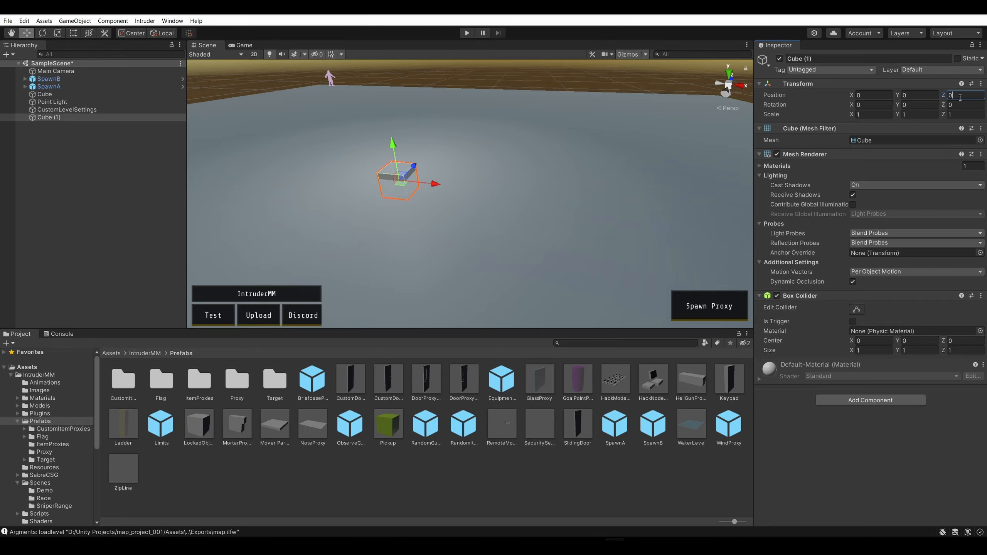
click(422, 74)
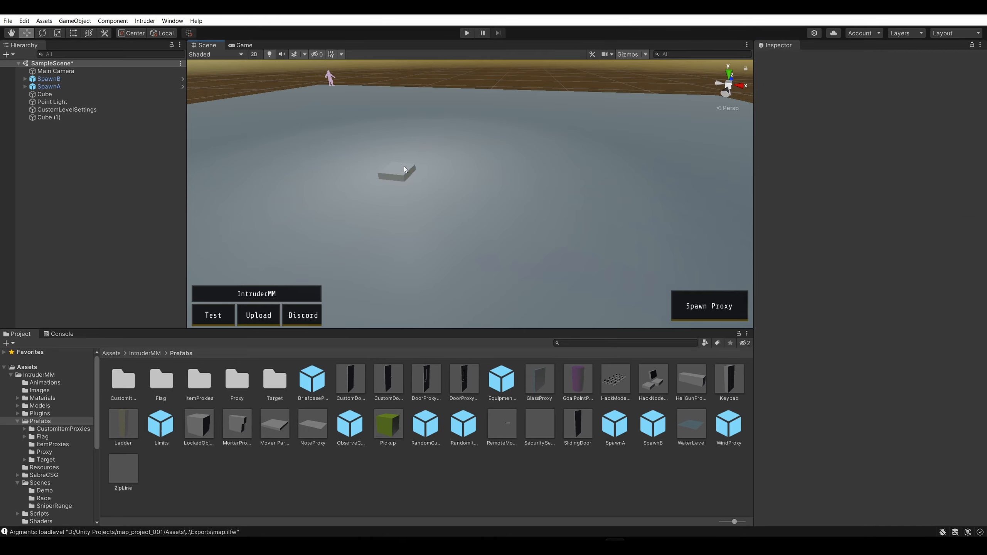
Stretch the centred cube along X with the Scale tool to about 15.25
click(402, 167)
scroll(385, 166, up, 6)
right_drag(413, 162, 668, 141)
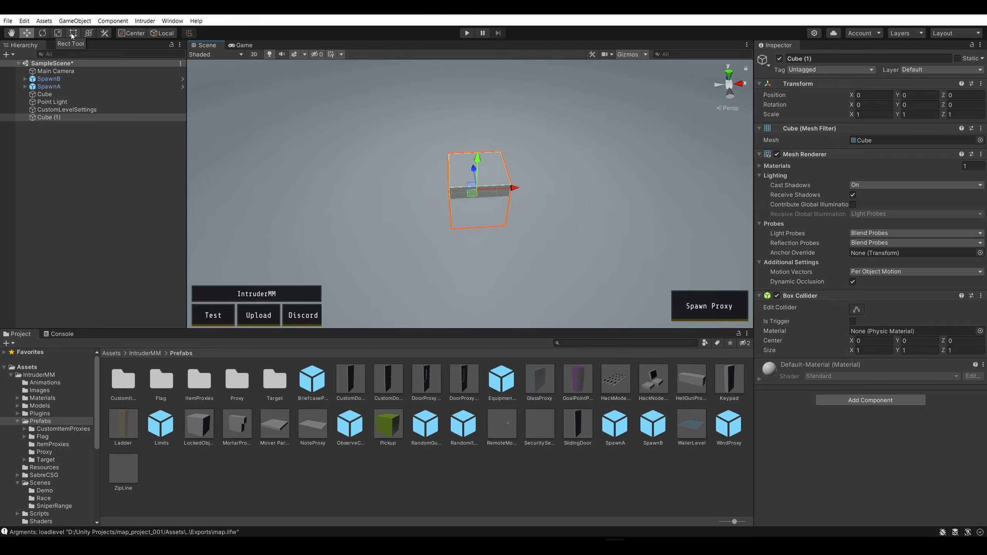
click(57, 34)
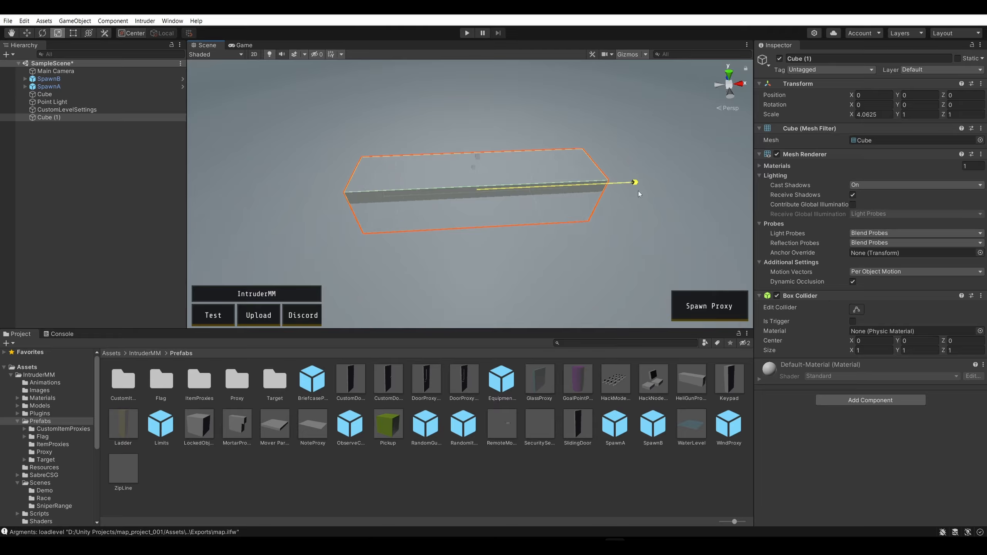
drag(638, 191, 829, 179)
scroll(646, 176, down, 6)
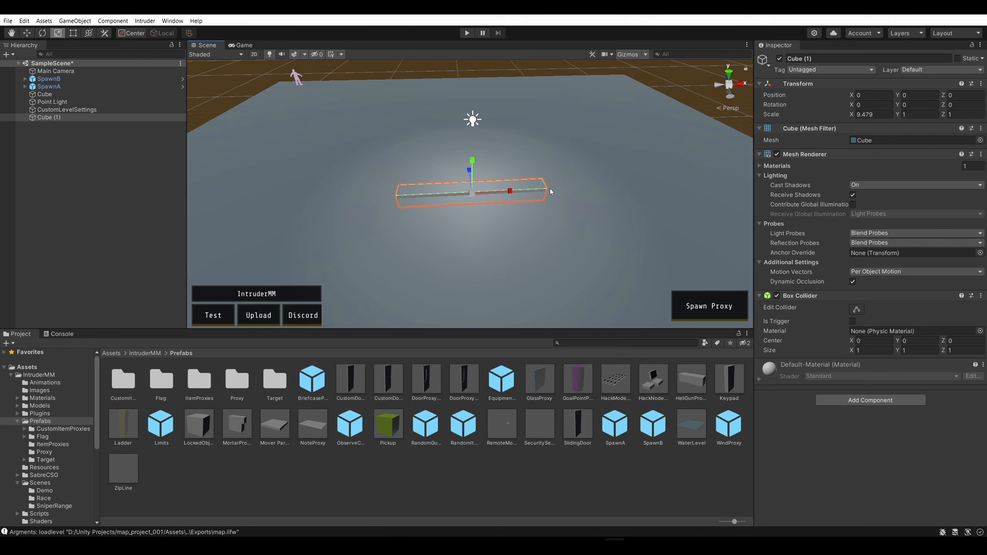
click(558, 187)
click(524, 188)
drag(509, 192, 533, 196)
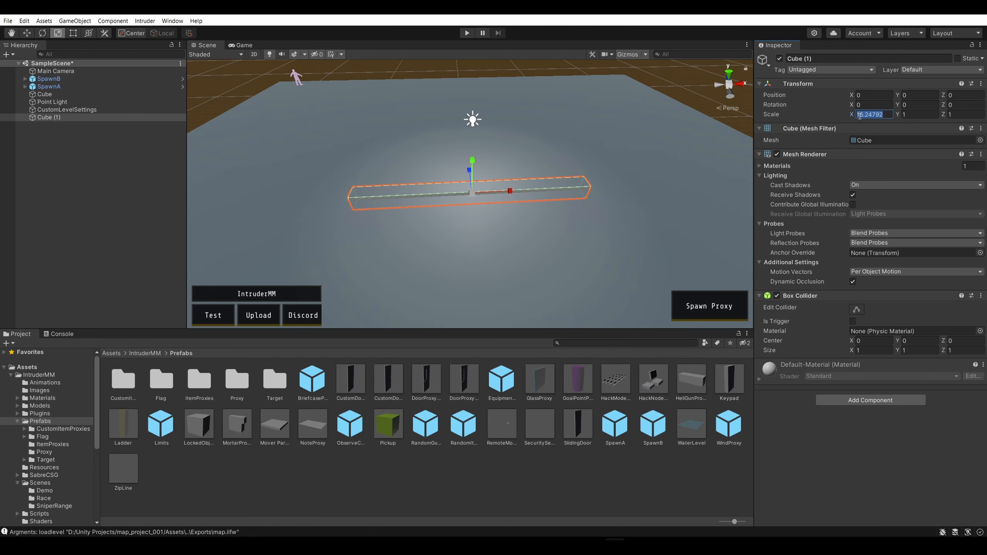
Set the centred cube's scale to 15 on both X and Z to form a square house base
text(15)
click(955, 114)
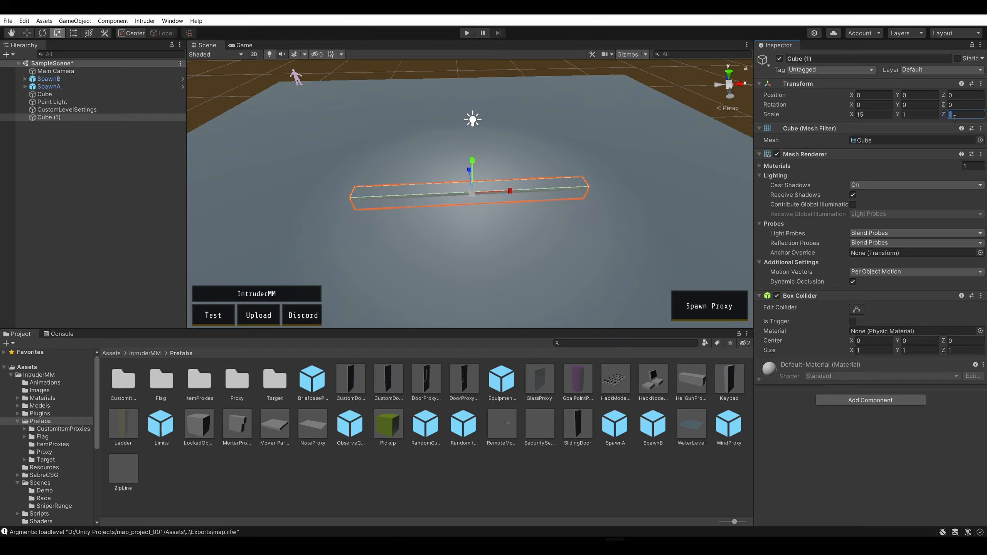
text(15)
click(699, 99)
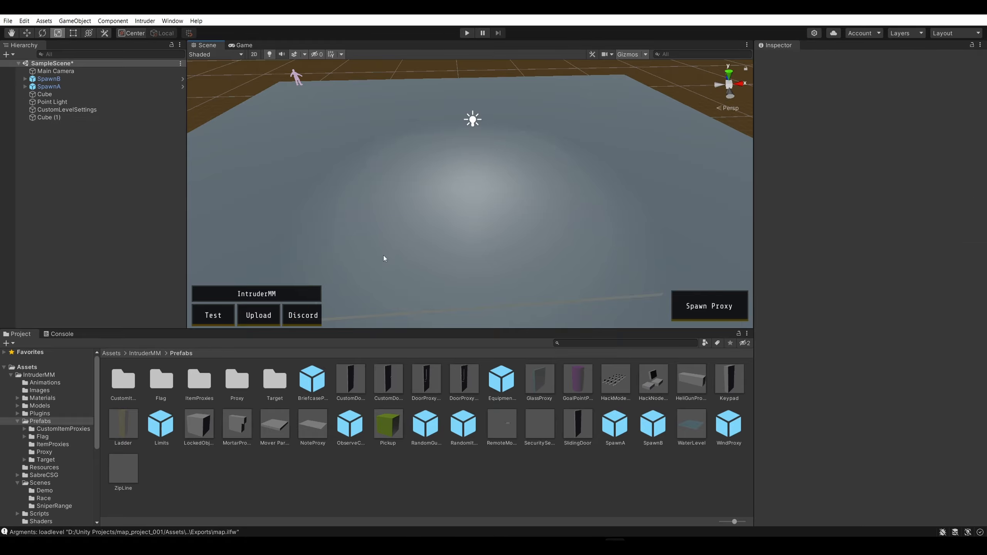
Examine the house base's edges and corners from several sides
right_drag(384, 259, 442, 187)
middle_drag(442, 189, 445, 145)
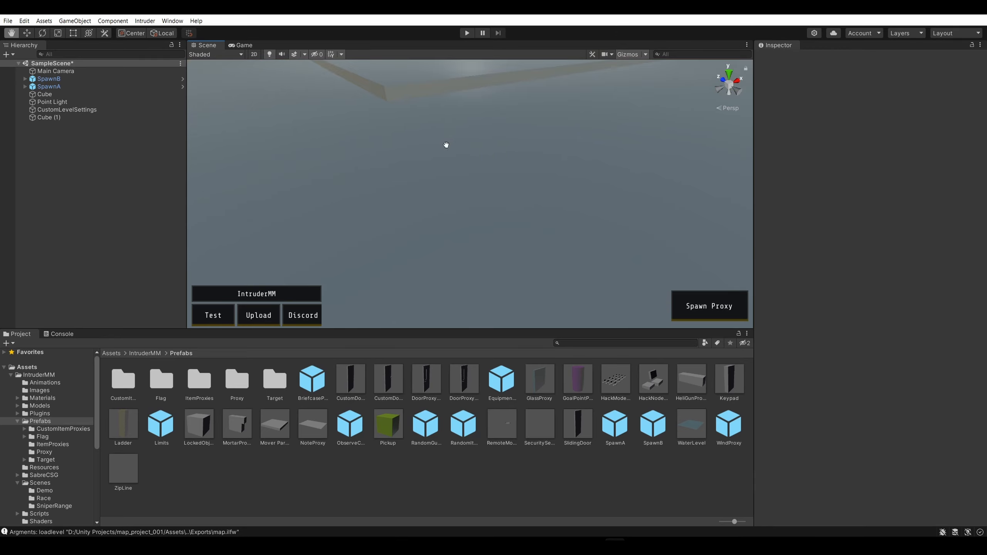
right_drag(444, 145, 421, 143)
scroll(512, 159, down, 1)
scroll(477, 94, down, 2)
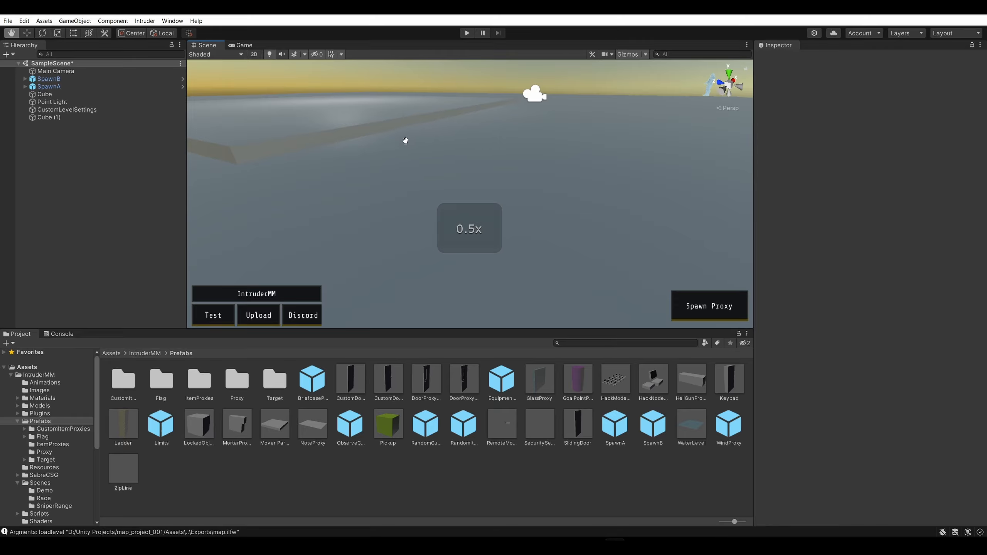
right_drag(405, 141, 511, 152)
key(s)
key(a)
middle_drag(510, 152, 428, 266)
right_drag(501, 129, 456, 152)
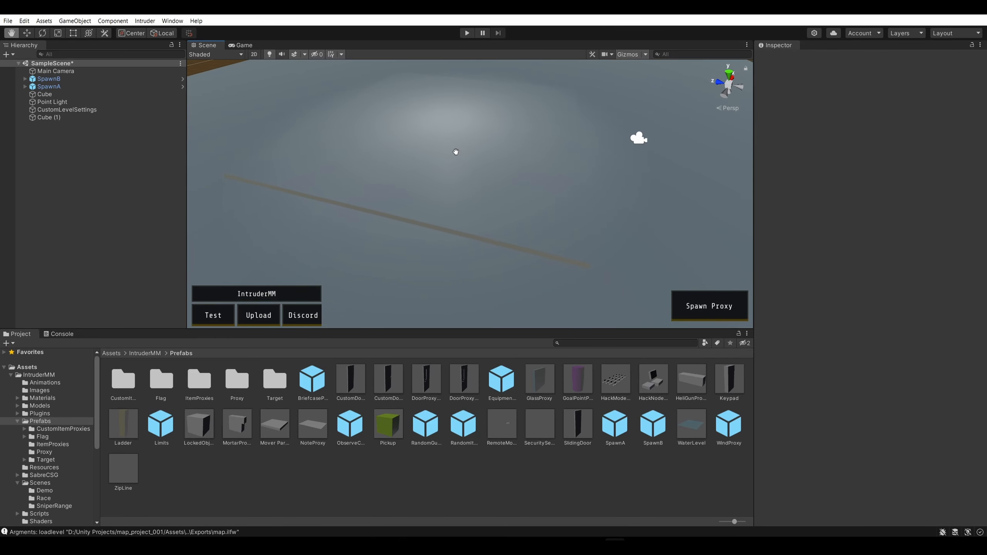
middle_drag(456, 151, 354, 153)
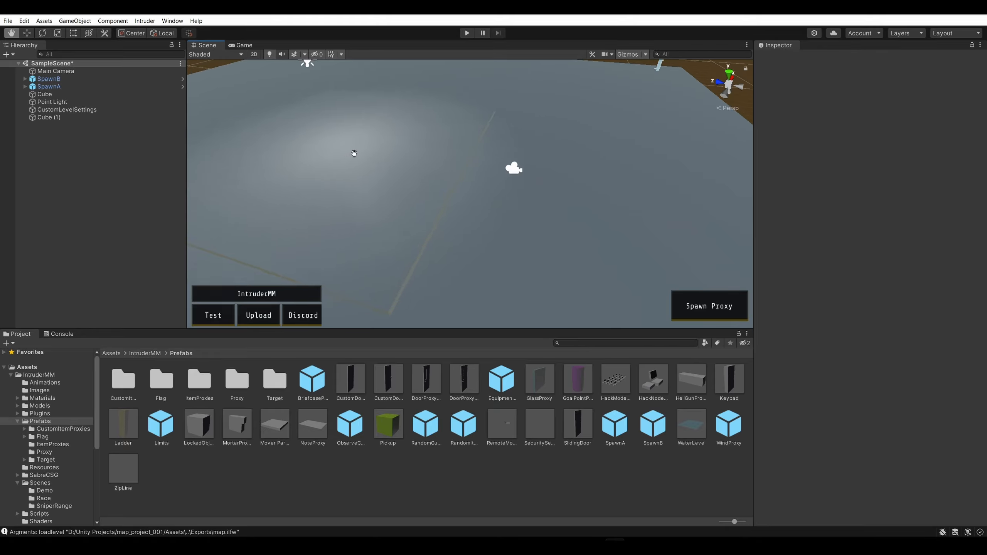
right_drag(353, 153, 424, 191)
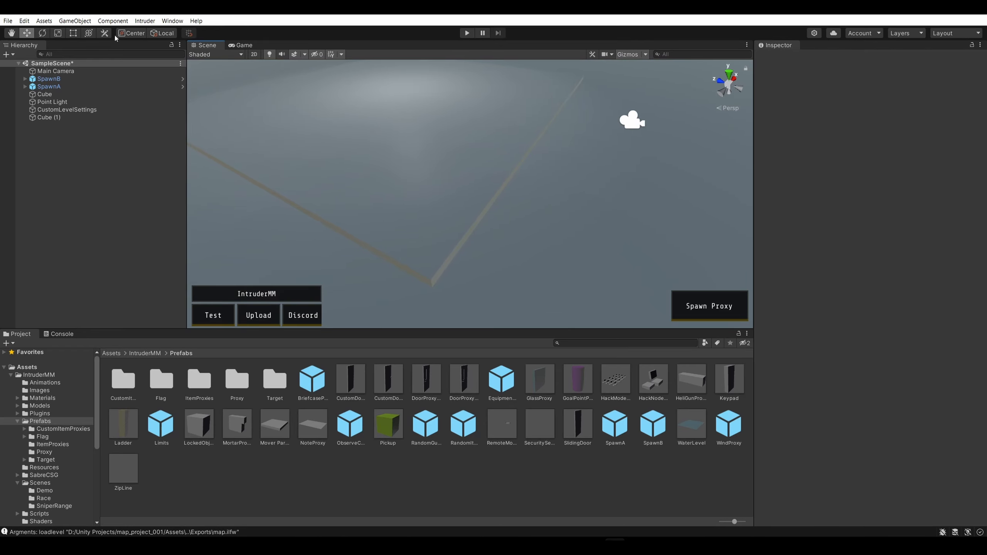
Add another cube and move it over the edge of the house base to about Y 0.63, Z -7.04
click(74, 21)
mouse_move(128, 60)
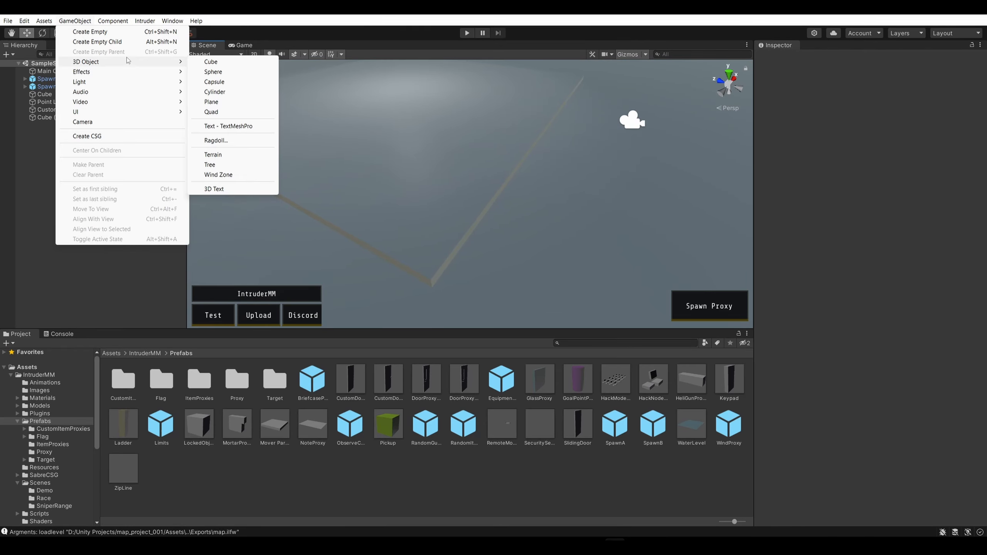
click(209, 62)
right_drag(541, 175, 520, 161)
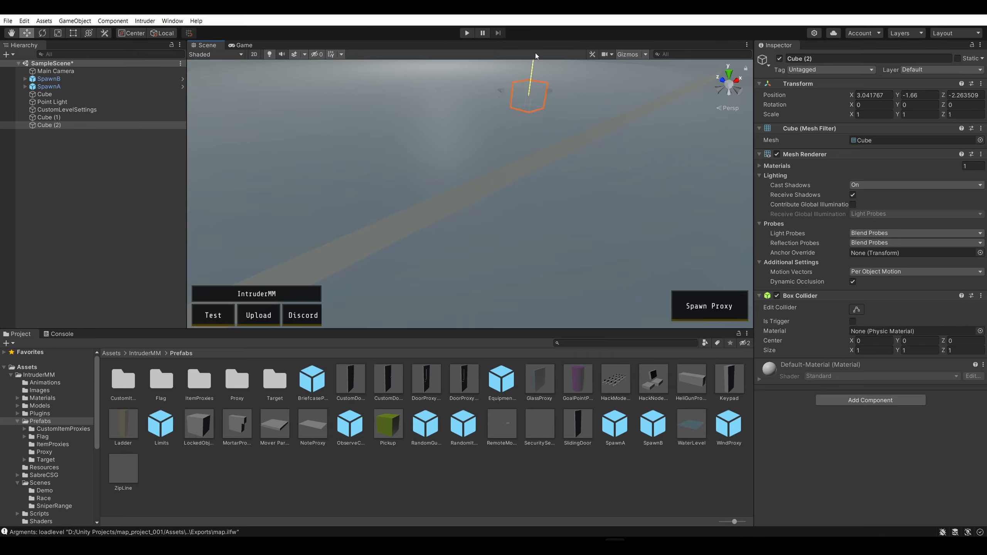
drag(535, 53, 535, 54)
right_drag(548, 136, 545, 110)
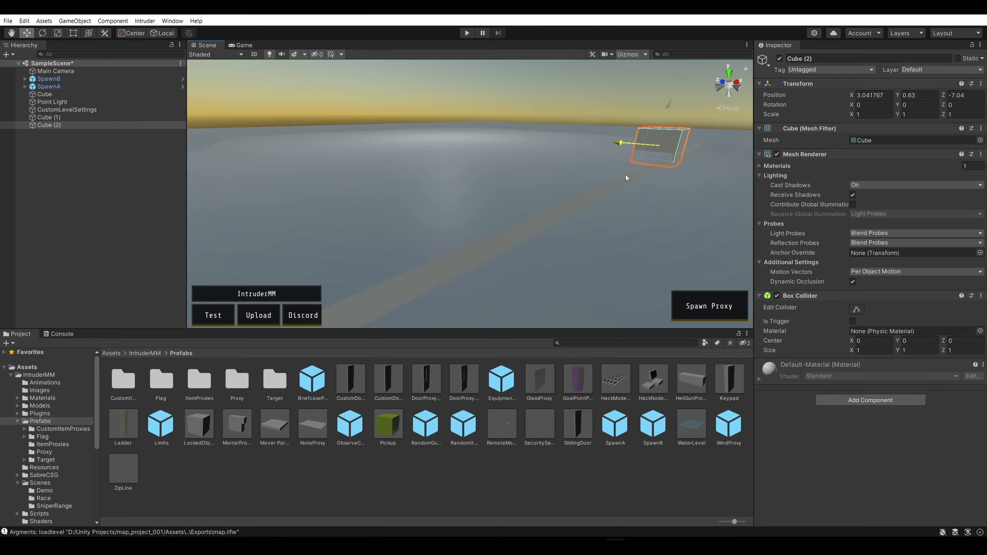
drag(626, 175, 623, 172)
Move the new cube towards the base's corner, to about X -7.509, Y 1.405, Z -6.984
drag(665, 138, 316, 157)
right_drag(324, 159, 411, 148)
key(a)
drag(419, 140, 343, 151)
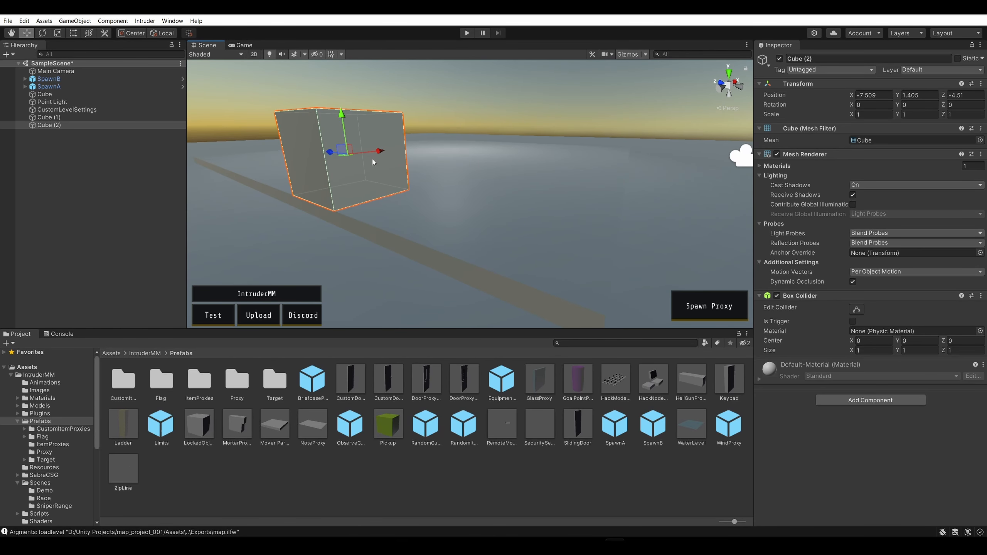
drag(343, 153, 535, 234)
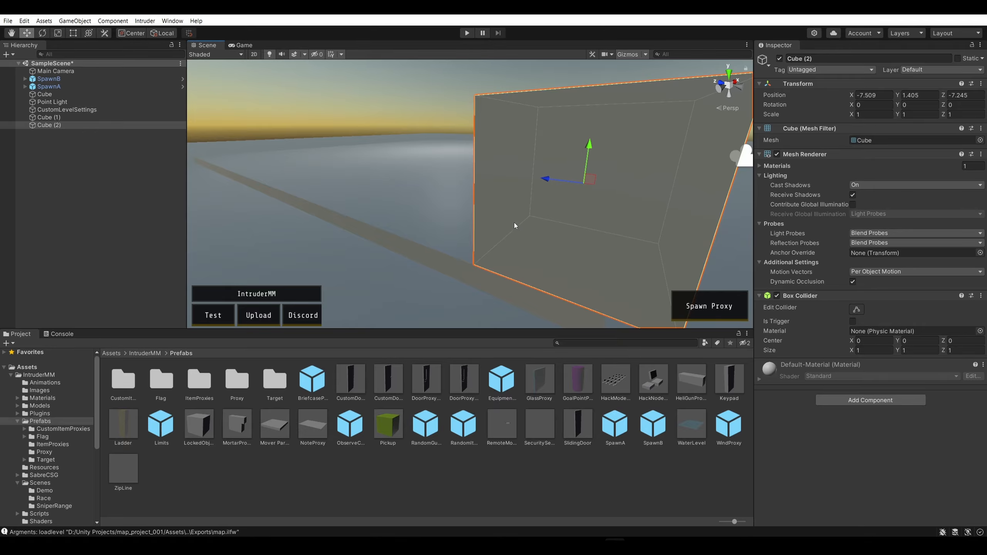
drag(541, 182, 503, 171)
click(555, 176)
click(522, 176)
click(525, 176)
right_drag(504, 172, 413, 138)
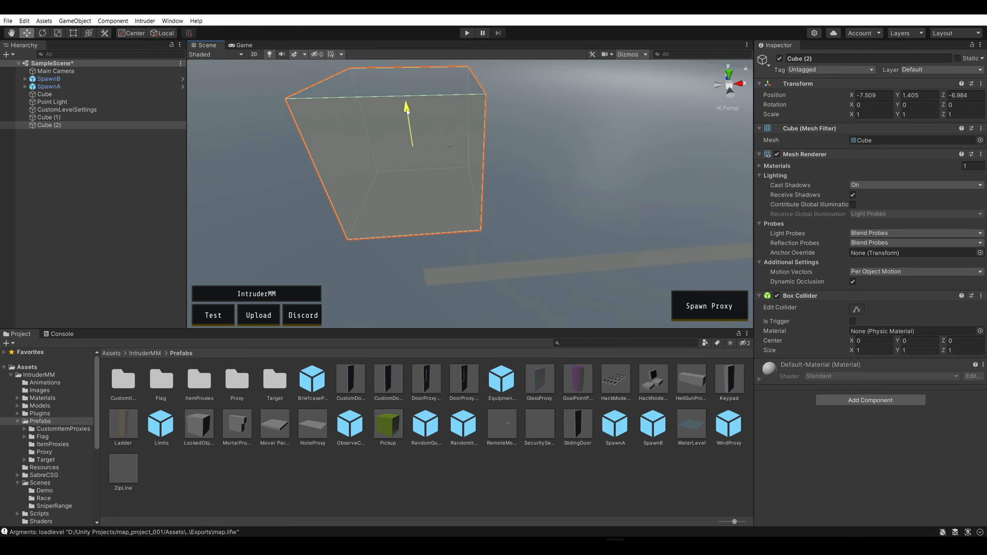
Lower the cube onto the base and align it with the corner at about X -7.007, Y 0.918, Z -7.007
drag(406, 110, 419, 163)
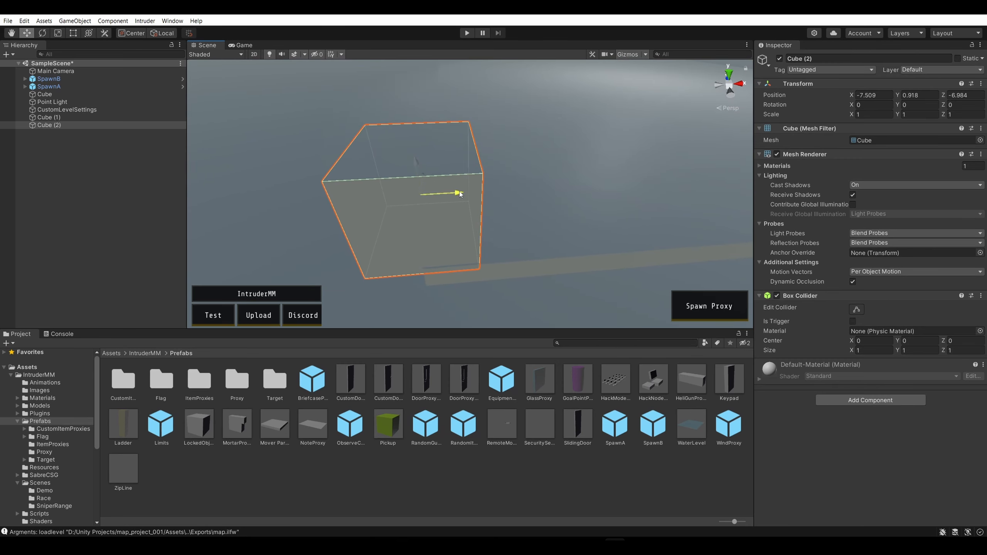
drag(460, 193, 516, 193)
right_drag(467, 240, 505, 150)
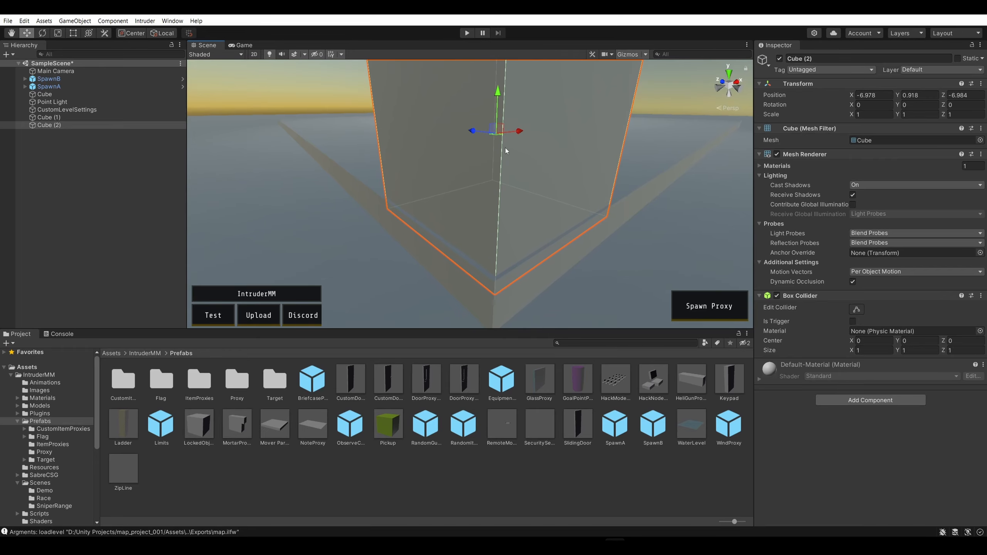
drag(480, 131, 514, 133)
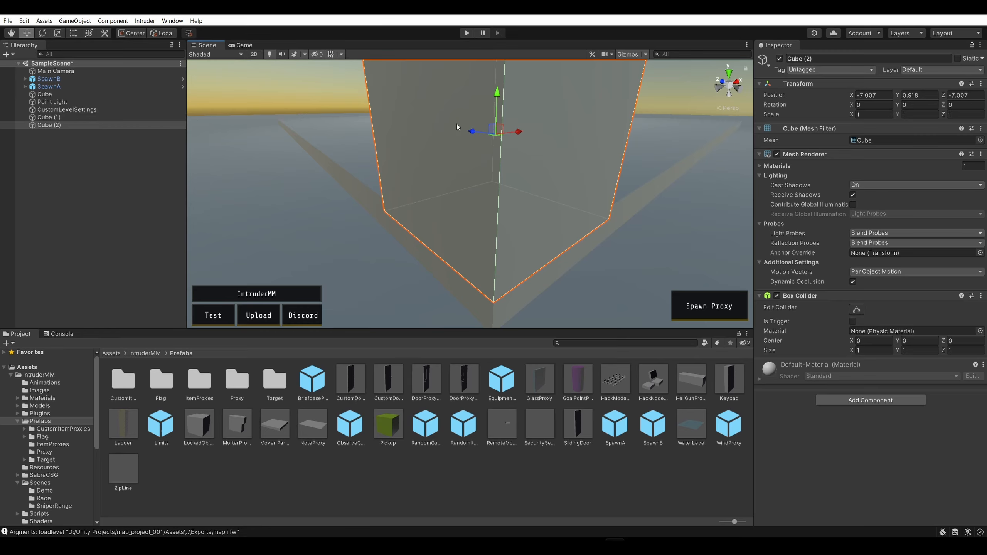
Narrow the corner cube along X with the Rect Tool and set its X scale to 0.5
click(78, 35)
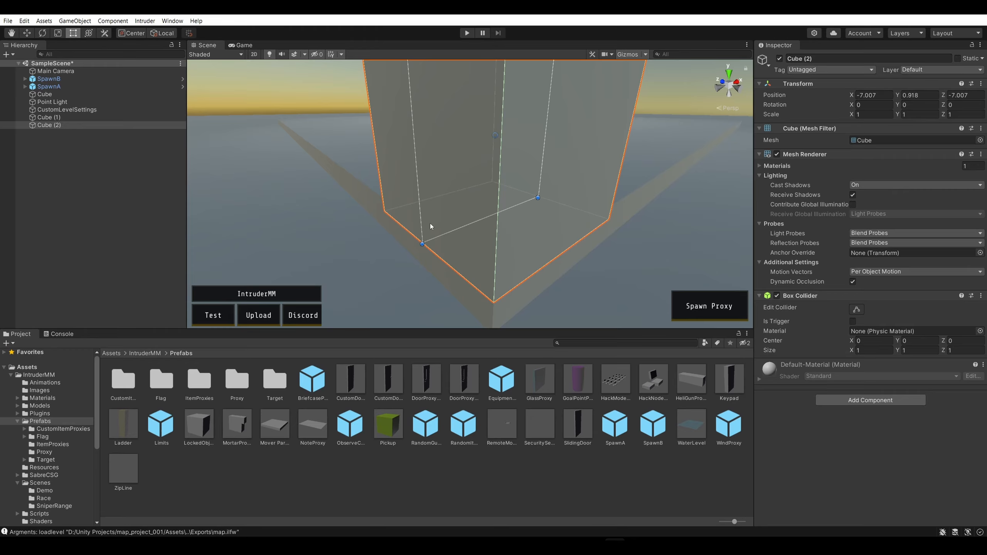
scroll(430, 225, down, 5)
scroll(441, 172, up, 3)
drag(438, 97, 433, 95)
key(ctrl+z)
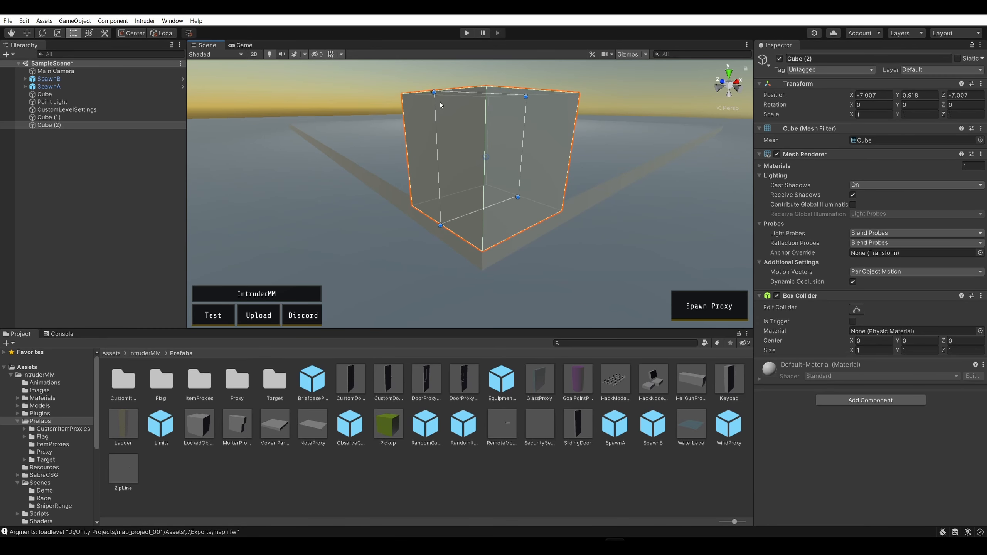
drag(522, 130, 497, 152)
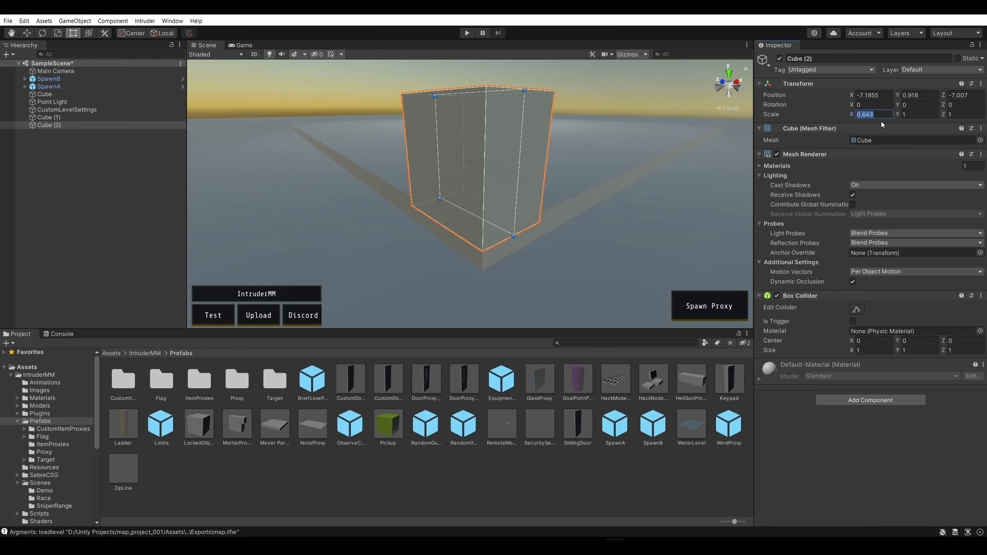
text(0.5)
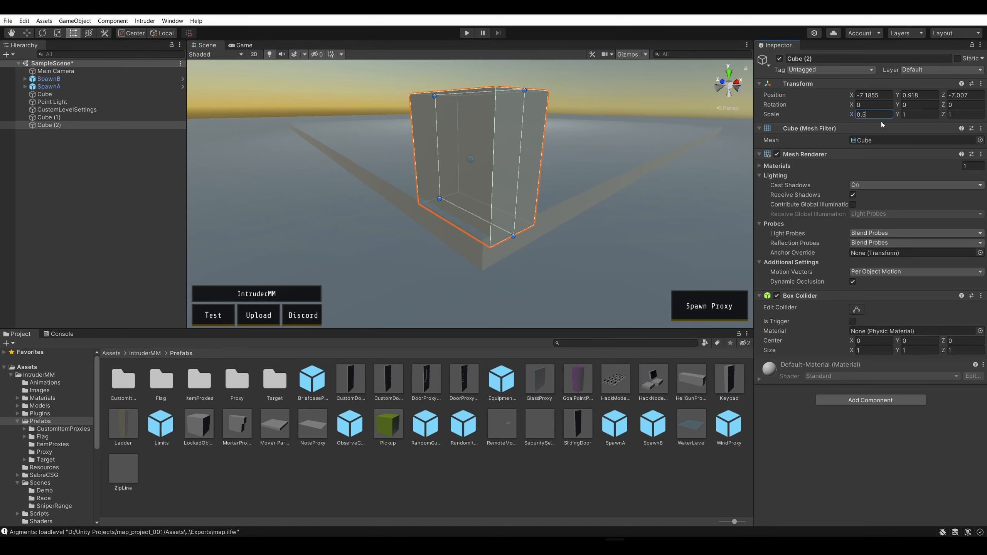
click(677, 184)
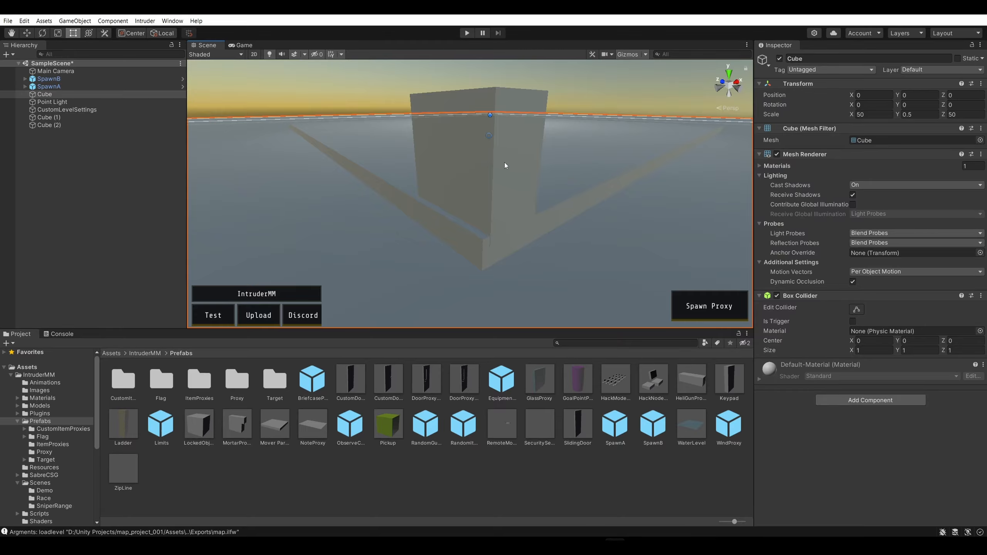
Move the narrowed cube along X to about -7.253, against the edge of the base's corner
click(509, 151)
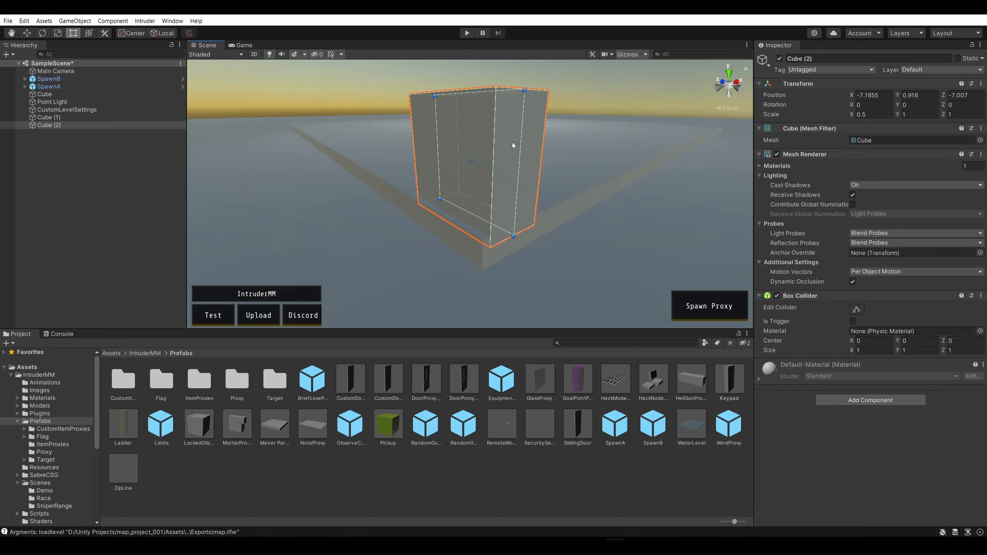
click(27, 34)
drag(497, 156, 490, 155)
right_drag(355, 217, 494, 202)
key(a)
scroll(416, 222, down, 1)
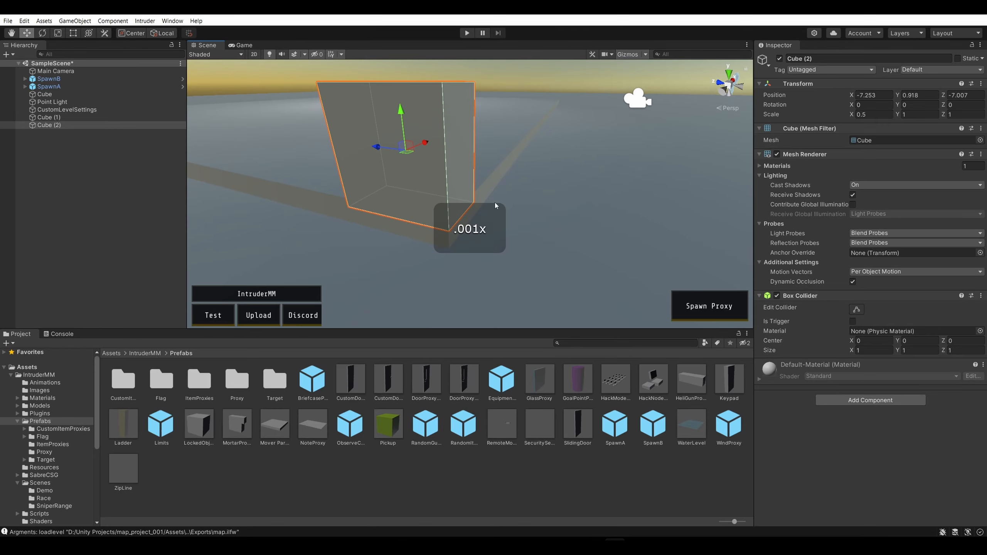
Examine how the narrowed cube sits against the edges of the base's corner from close range and several angles
click(496, 157)
scroll(497, 159, up, 2)
right_drag(498, 167, 471, 159)
scroll(498, 175, up, 5)
scroll(500, 175, up, 2)
scroll(295, 144, down, 1)
key(w)
scroll(415, 168, up, 3)
key(s)
scroll(415, 169, down, 2)
scroll(415, 169, up, 3)
scroll(416, 169, up, 4)
key(w)
scroll(420, 169, down, 10)
scroll(421, 170, up, 10)
key(s)
scroll(421, 170, up, 5)
key(a)
key(w)
scroll(544, 136, up, 3)
scroll(575, 124, down, 10)
key(w)
scroll(544, 175, up, 4)
key(d)
scroll(466, 169, down, 5)
key(s)
key(w)
key(s)
scroll(637, 221, up, 3)
key(s)
scroll(676, 206, down, 4)
key(w)
scroll(699, 179, up, 4)
scroll(444, 158, down, 4)
key(s)
key(w)
scroll(425, 225, down, 1)
scroll(425, 225, down, 3)
key(s)
scroll(425, 192, up, 2)
key(w)
key(a)
scroll(482, 177, up, 2)
key(w)
key(d)
Thin the corner cube into a wall by setting its X scale to 0.1
click(422, 166)
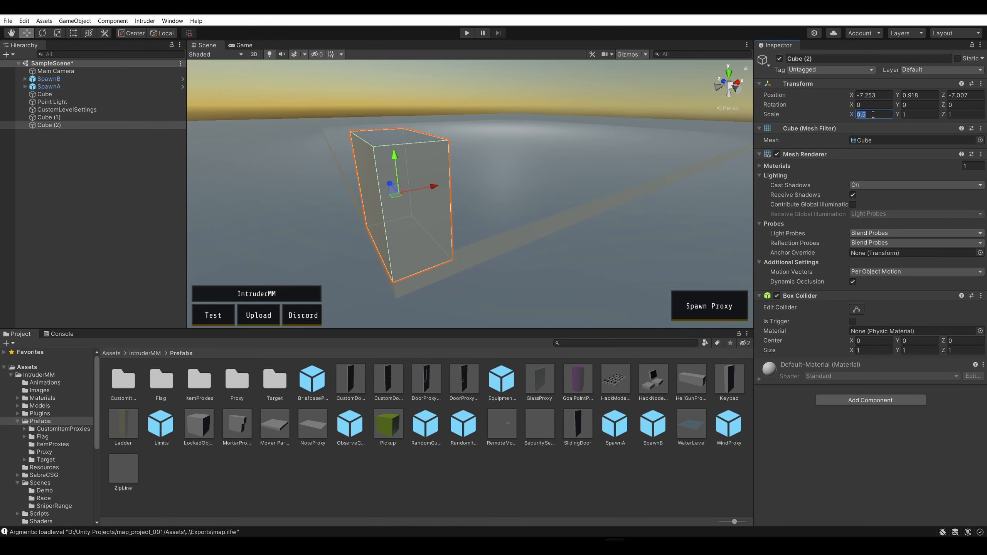
text(0)
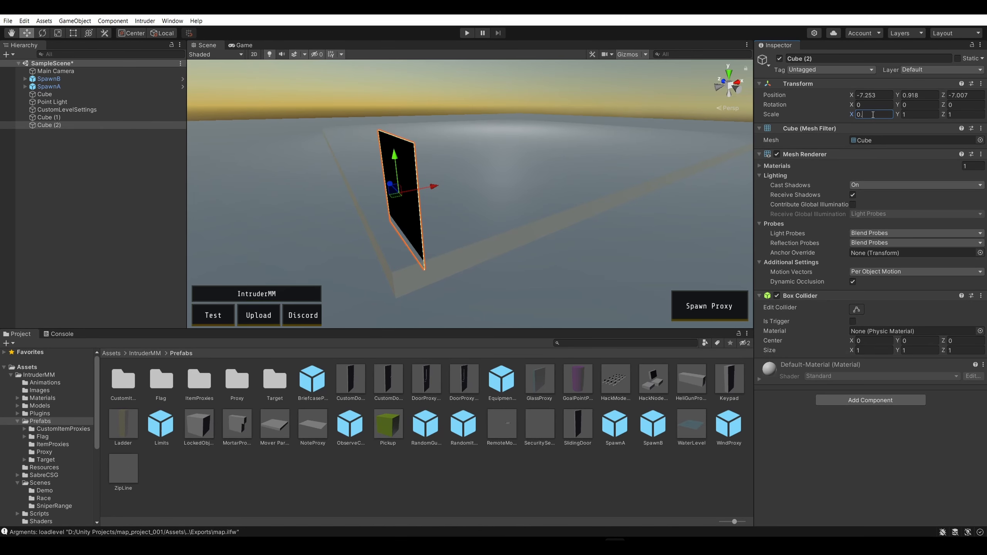
text(.02)
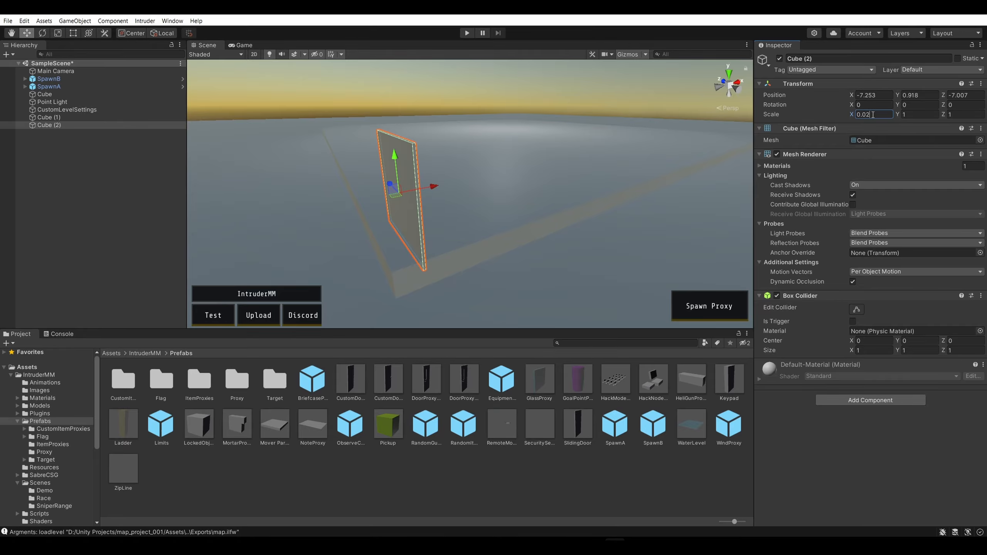
key(BackSpace)
text(25)
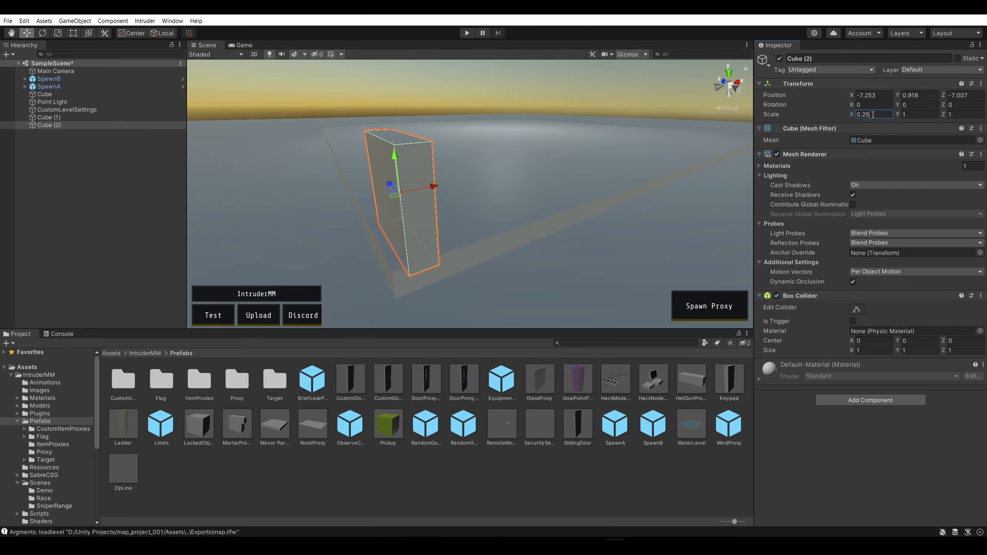
key(BackSpace)
key(BackSpace)
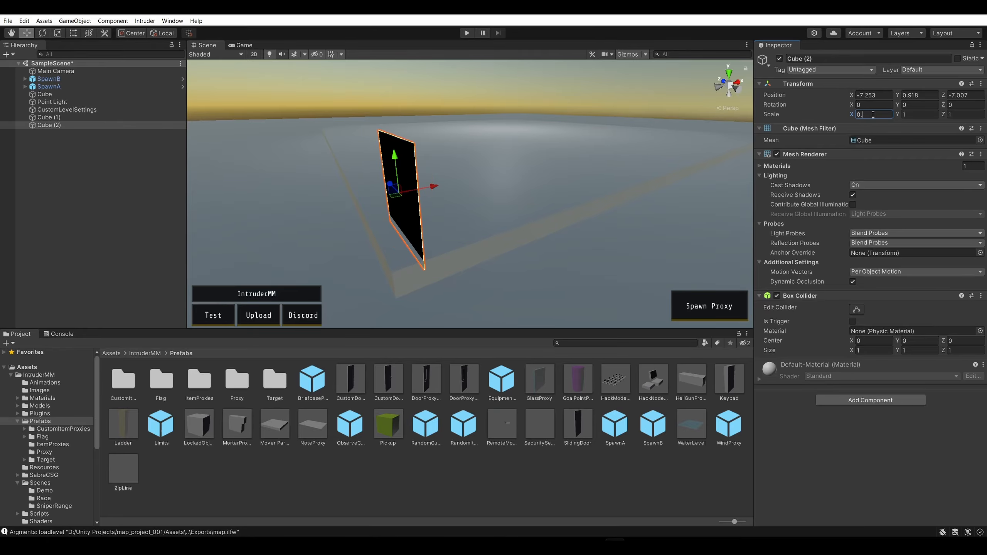
text(1)
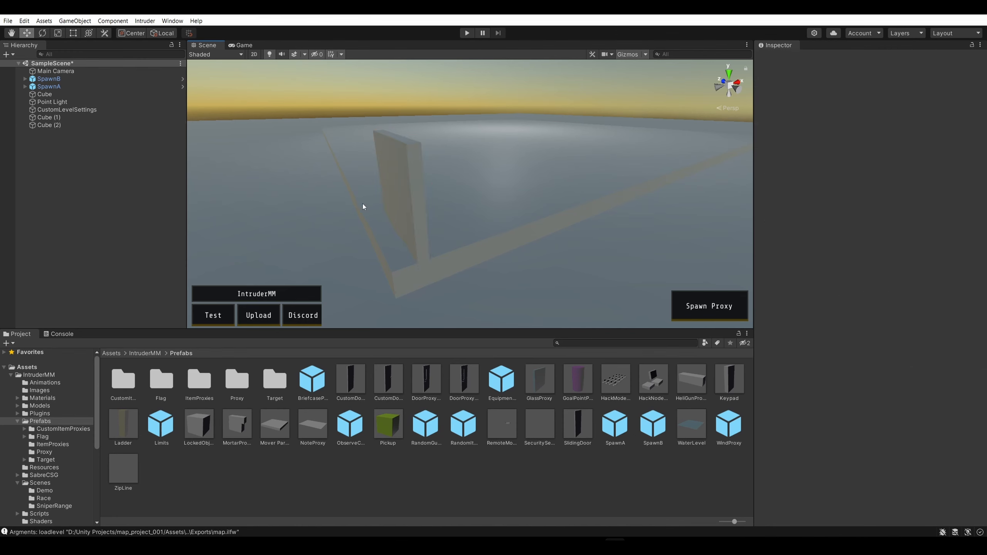
Move the thin cube along X to about -7.444, against the outer edge of the base
drag(431, 186, 410, 191)
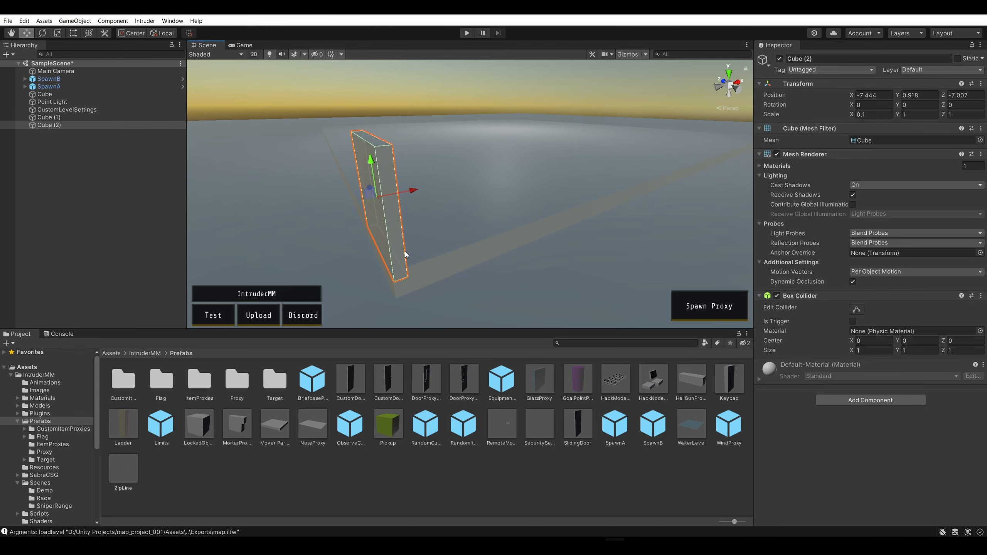
click(425, 264)
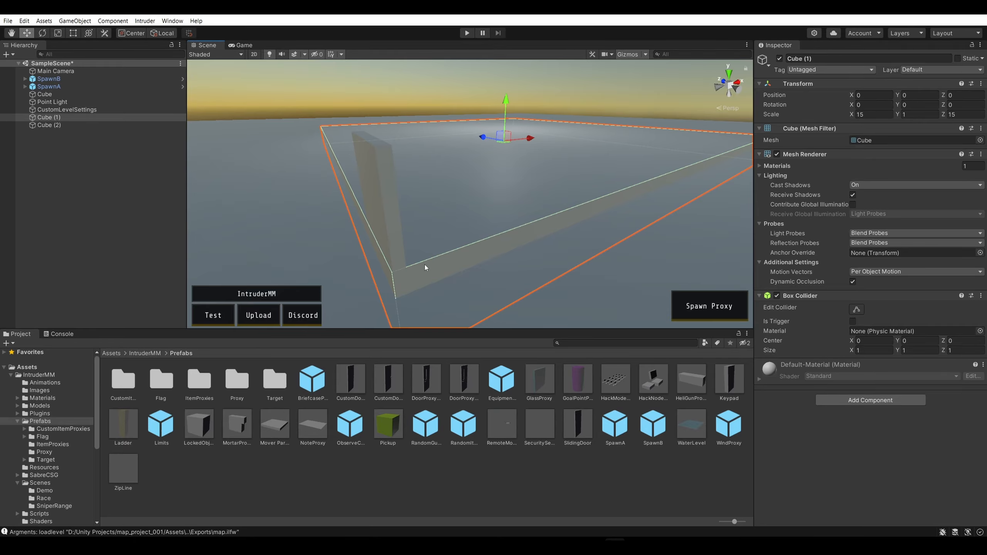
click(397, 237)
Stretch the thin wall along the base's edge with the Rect Tool to a Z scale of about 12.555
key(a)
right_drag(317, 197, 490, 199)
key(s)
key(w)
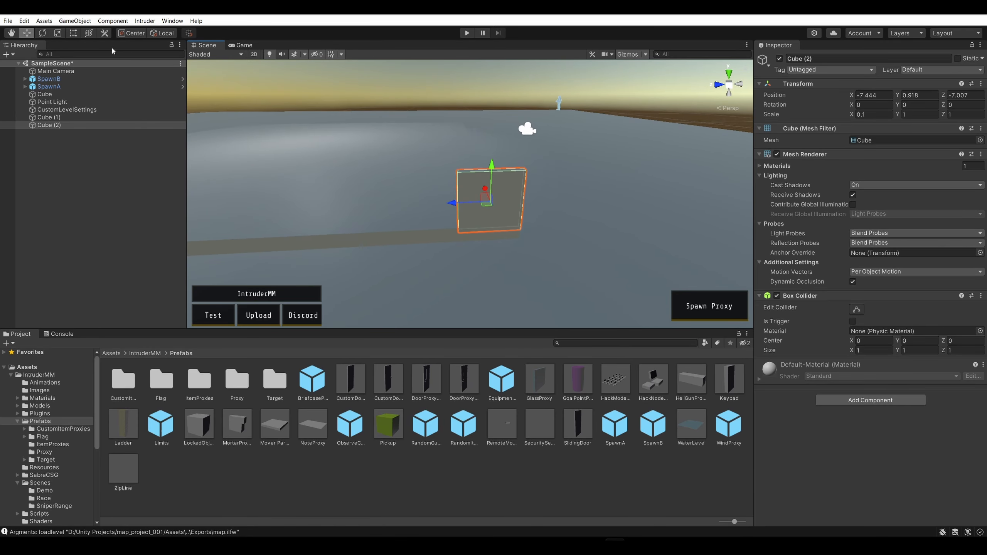
drag(462, 207, 260, 218)
right_drag(260, 218, 342, 213)
key(s)
key(a)
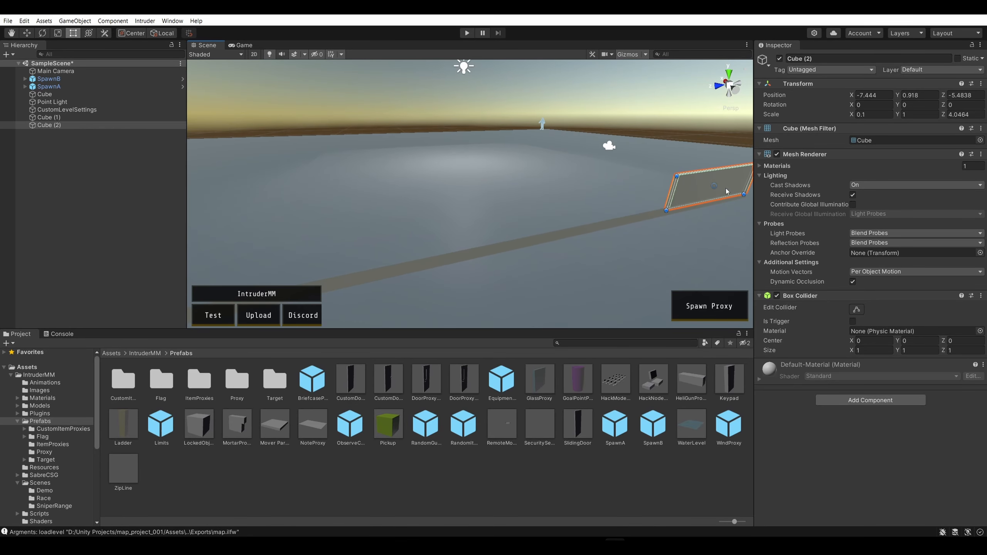
drag(676, 195, 360, 260)
right_drag(359, 260, 473, 218)
key(w)
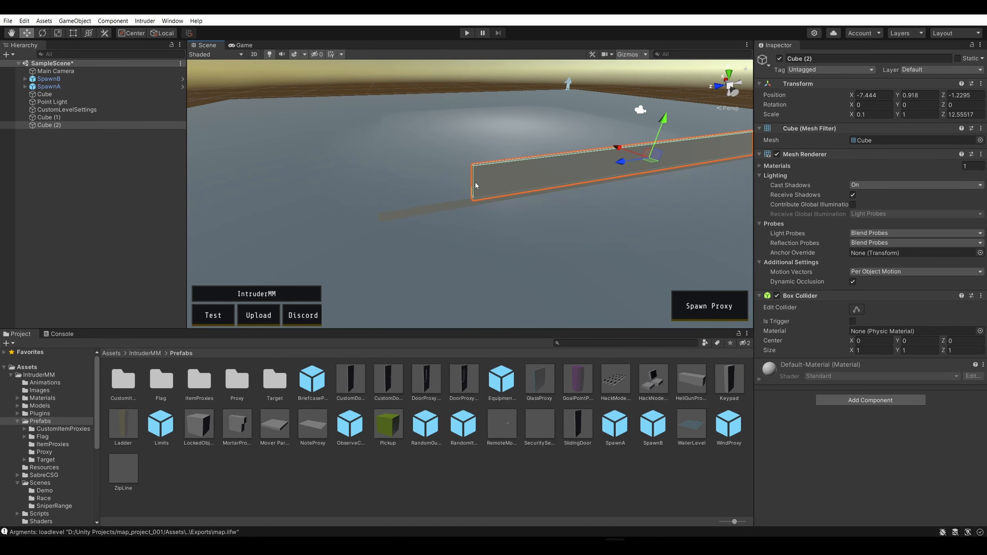
Extend the wall with the Rect Tool almost to the base's far corner, to a Z scale of about 14.96
mouse_move(474, 182)
right_down()
mouse_move(425, 190)
mouse_move(434, 204)
mouse_move(442, 176)
mouse_move(476, 167)
right_up()
click(479, 167)
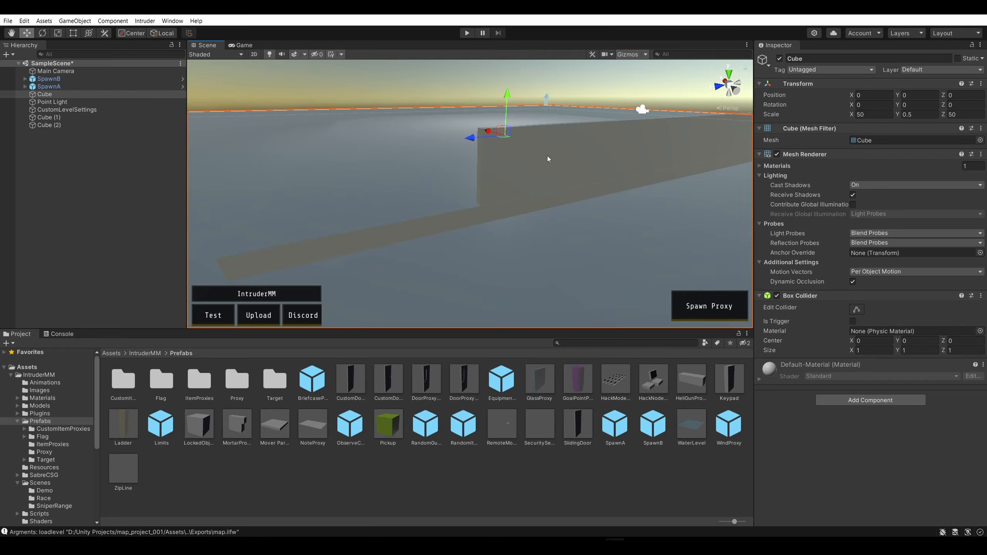
click(496, 142)
click(73, 35)
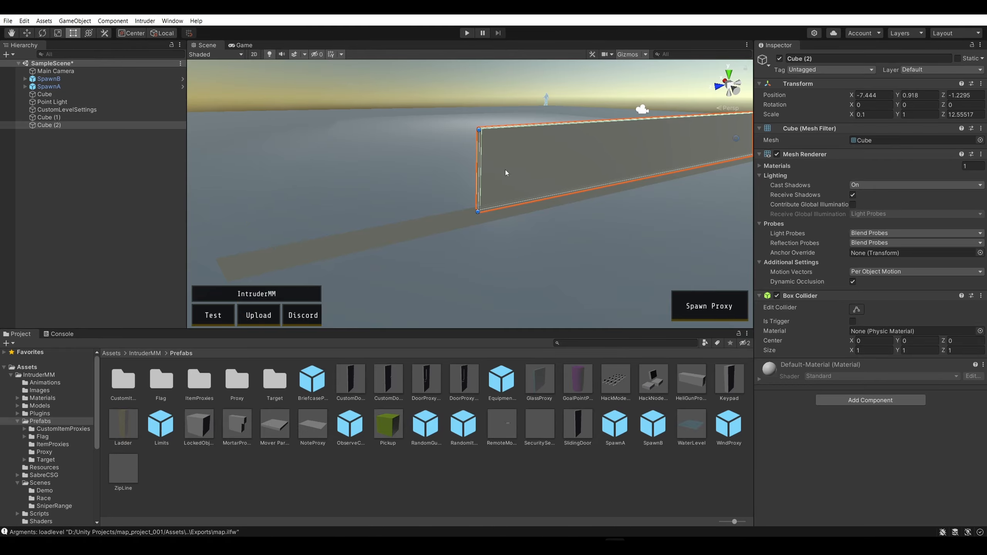
drag(480, 170, 205, 209)
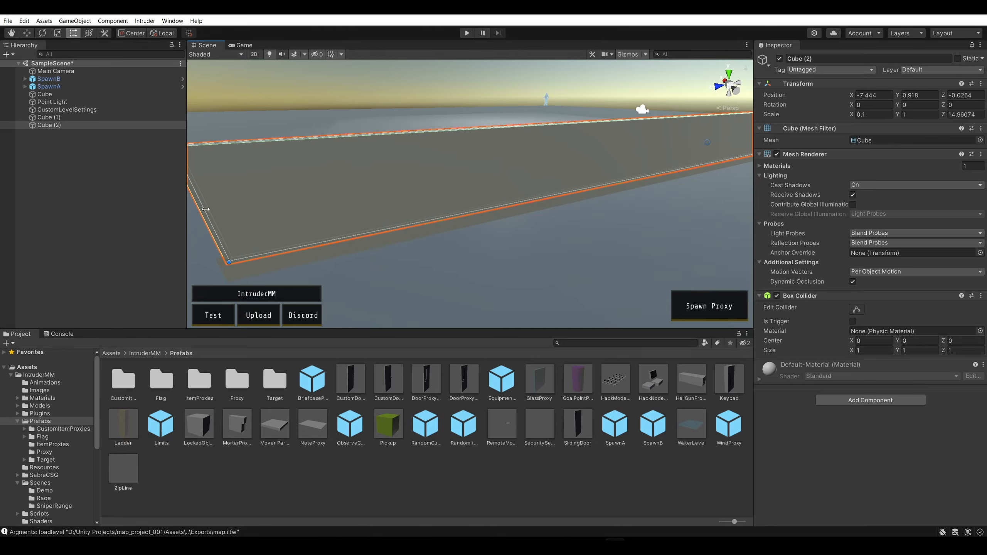
Fine-tune the wall's end at the base's corner with the Rect Tool, to a Z scale of about 15.008
right_drag(275, 255, 596, 284)
click(638, 212)
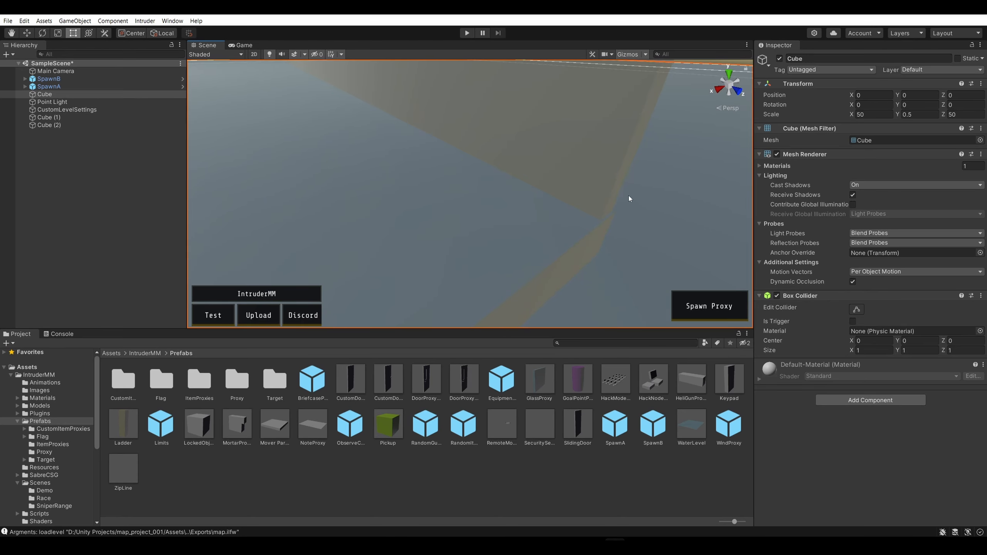
click(607, 168)
drag(635, 144, 637, 145)
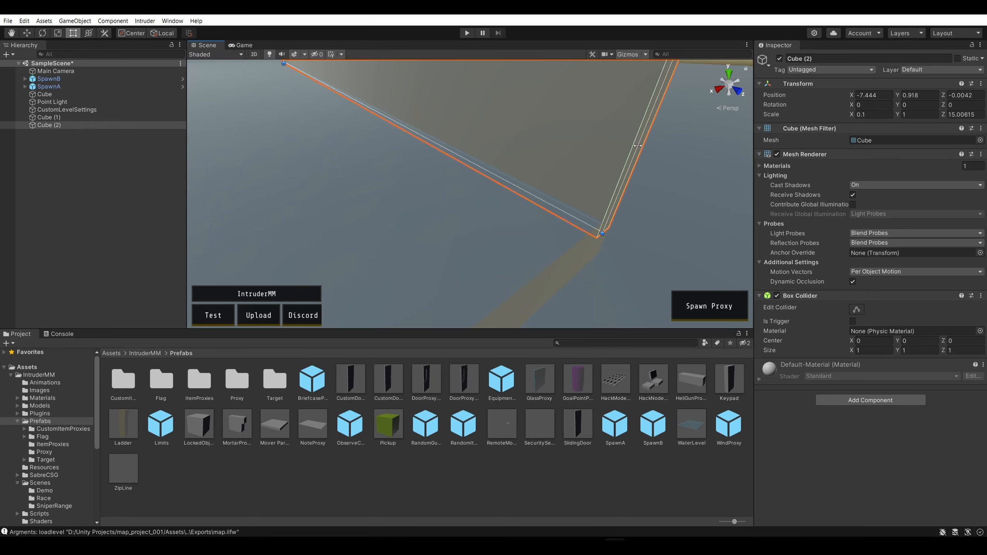
click(660, 168)
Shift the wall along X to -7.46 so it lines up with the base's outer side
right_drag(683, 232, 404, 182)
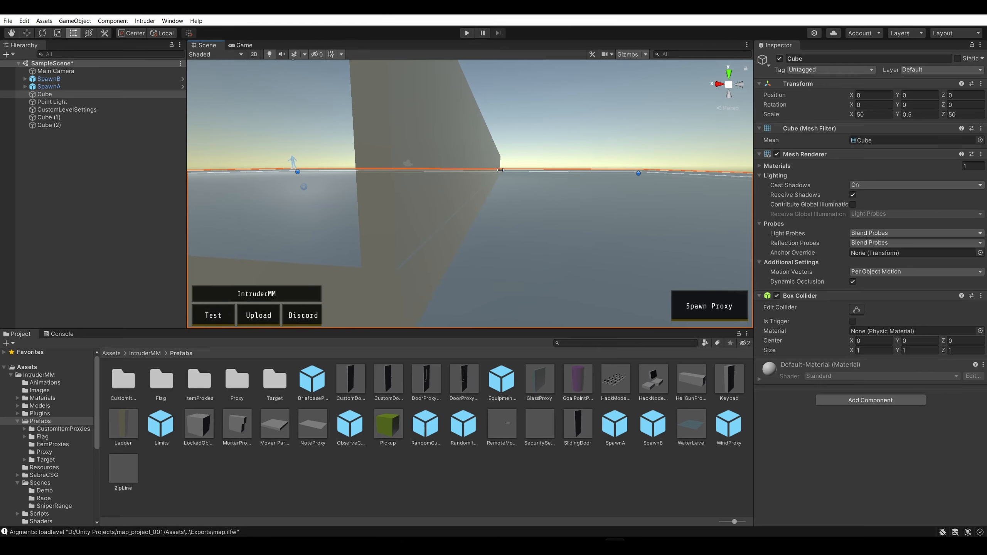
click(399, 180)
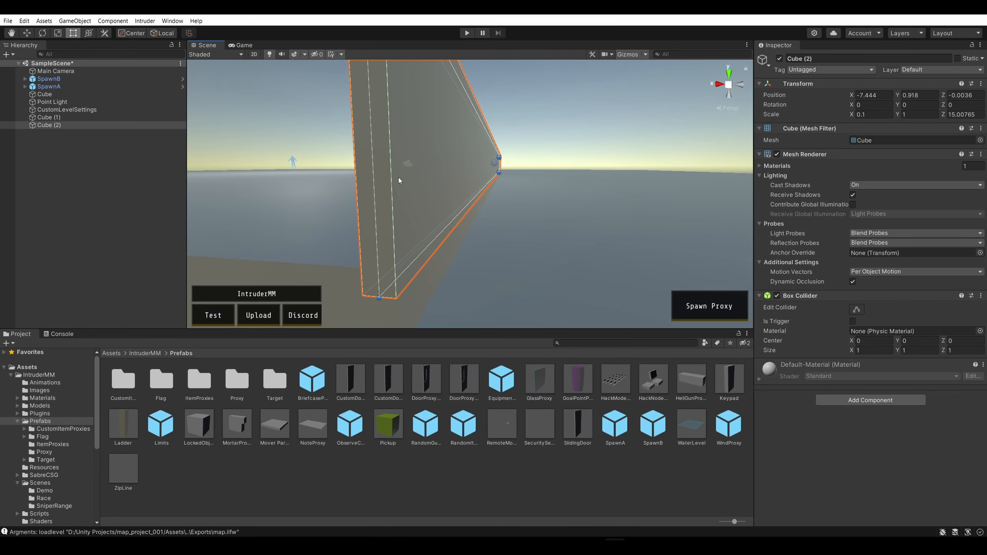
click(28, 33)
drag(474, 162, 472, 162)
click(545, 168)
click(581, 143)
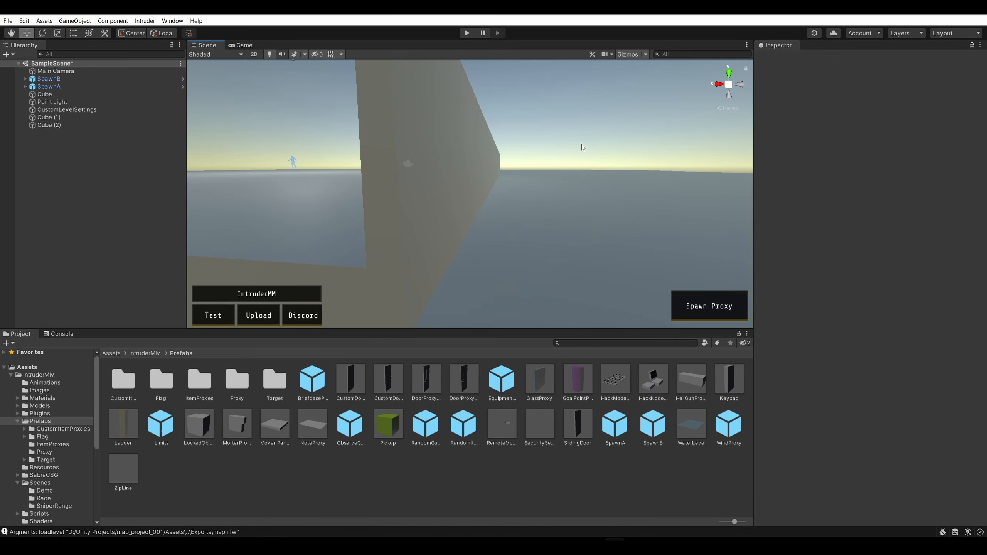
Raise the wall's top edge with the Rect Tool to a Y scale of about 4.271
key(s)
right_drag(581, 143, 594, 214)
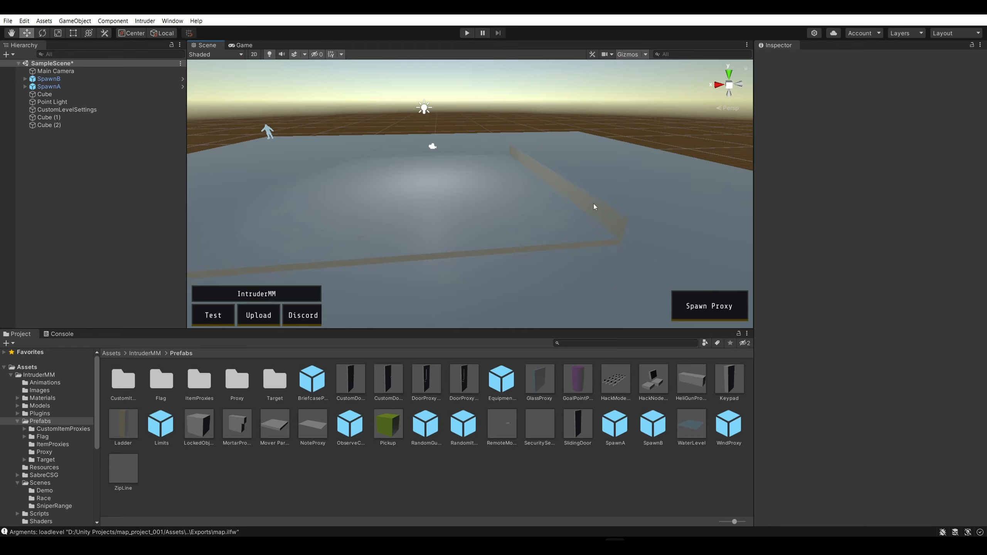
click(593, 205)
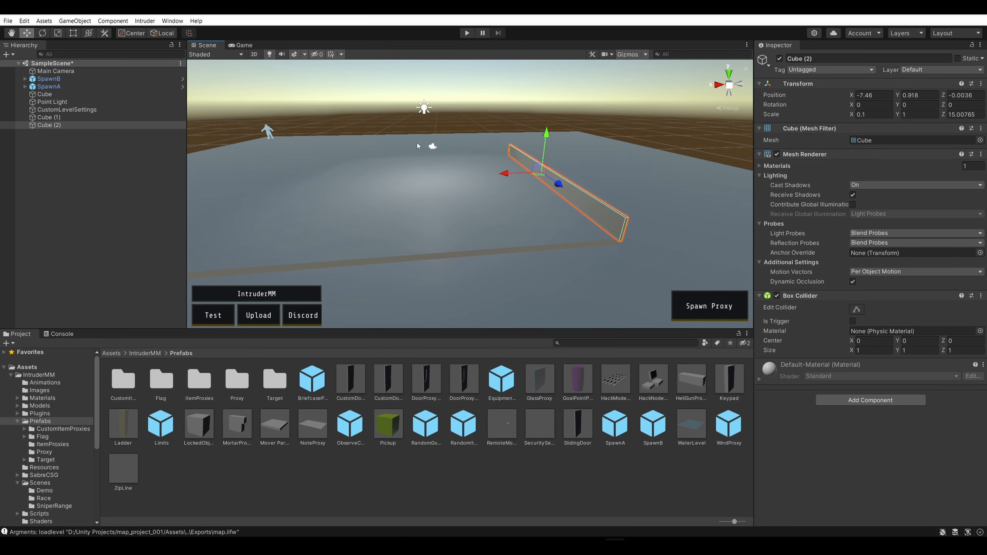
click(73, 34)
drag(591, 191, 623, 123)
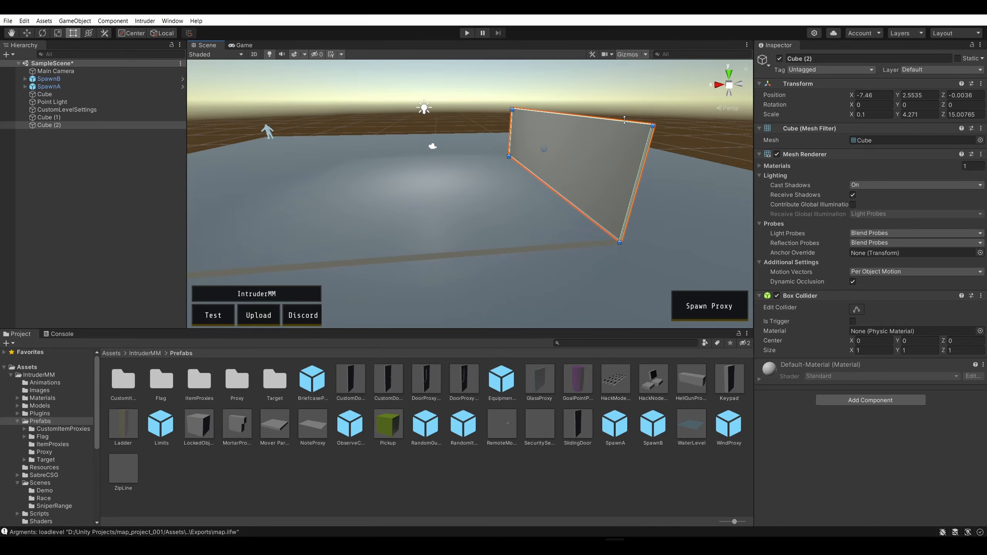
click(661, 111)
Duplicate the wall and move the copy up and outward to about X -8, Y 4.1, Z -0.03
click(607, 159)
key(ctrl+d)
drag(606, 157, 625, 121)
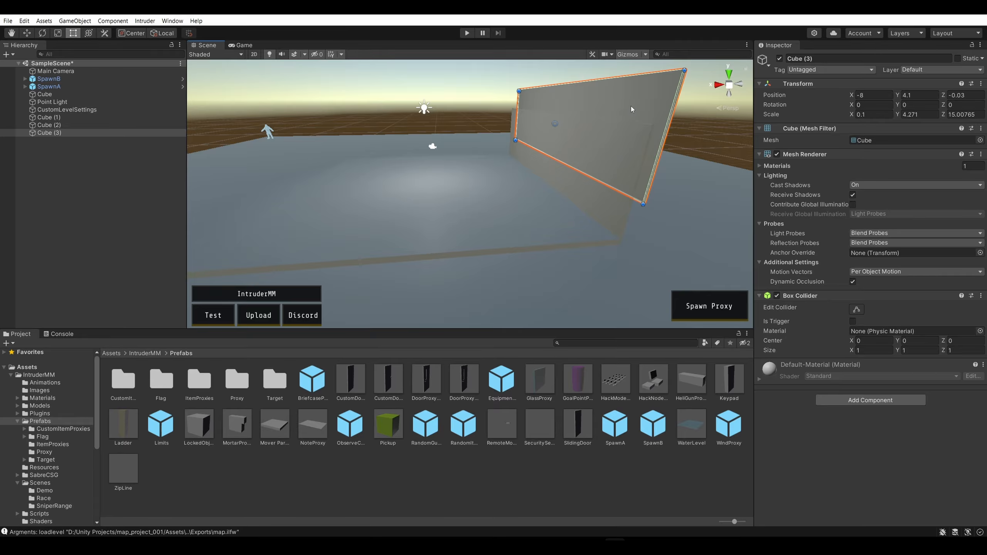
Move the duplicated wall across to the base's opposite side, to about X 8.69, and lower it towards the base
right_drag(631, 106, 617, 102)
key(w)
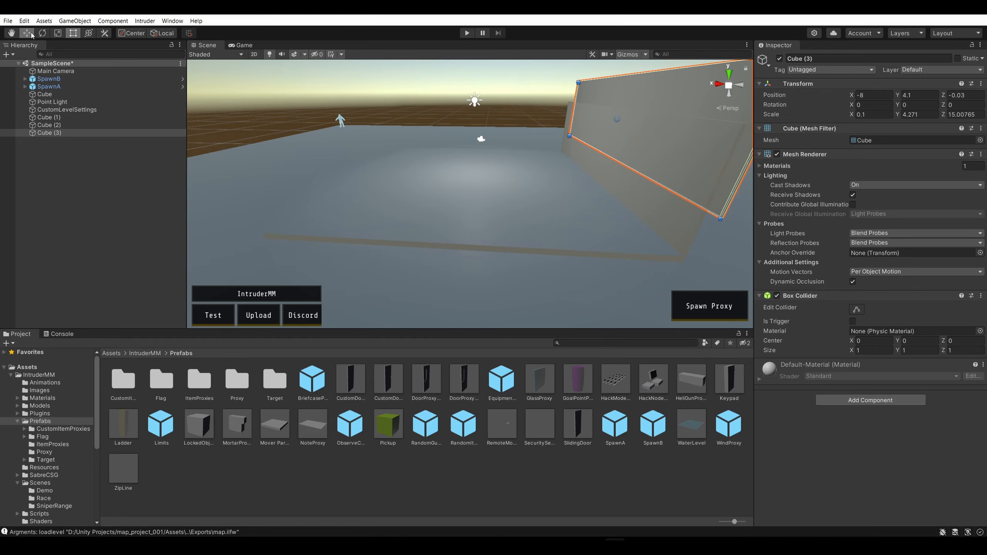
drag(580, 119, 310, 143)
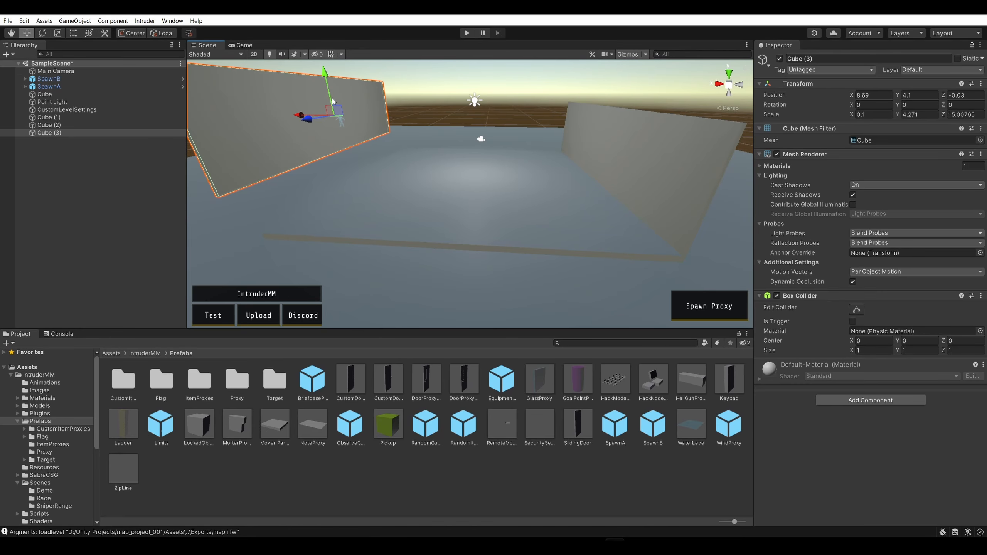
drag(332, 101, 333, 167)
drag(333, 167, 348, 169)
Align the duplicated wall with the base's outer edge at X 7.45 and raise it to Y 2.54
right_drag(349, 170, 480, 130)
key(a)
key(w)
key(d)
drag(374, 205, 355, 201)
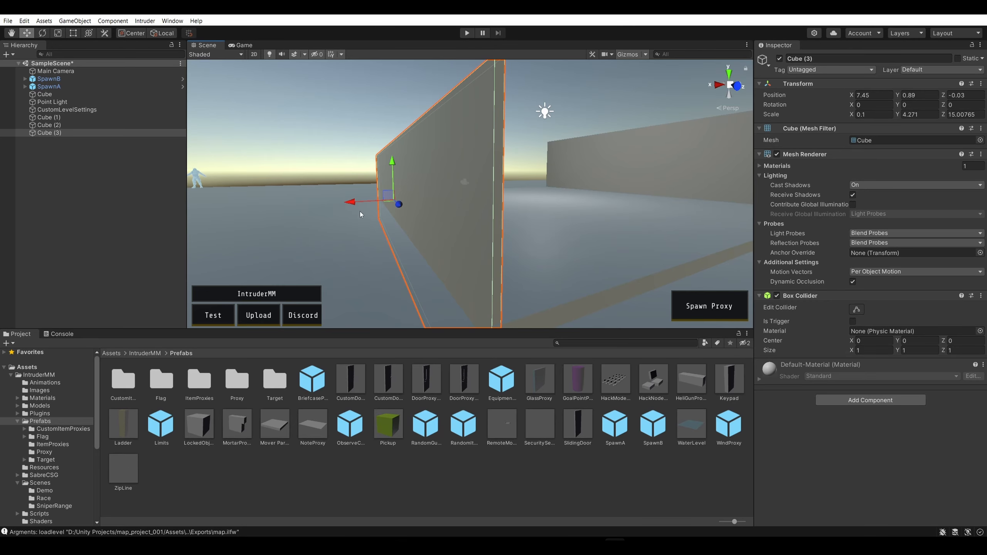
drag(396, 166, 410, 123)
Set the first wall's Y position to 2.5 and match the duplicated wall's Y position to it
right_drag(580, 172, 625, 146)
key(s)
click(598, 183)
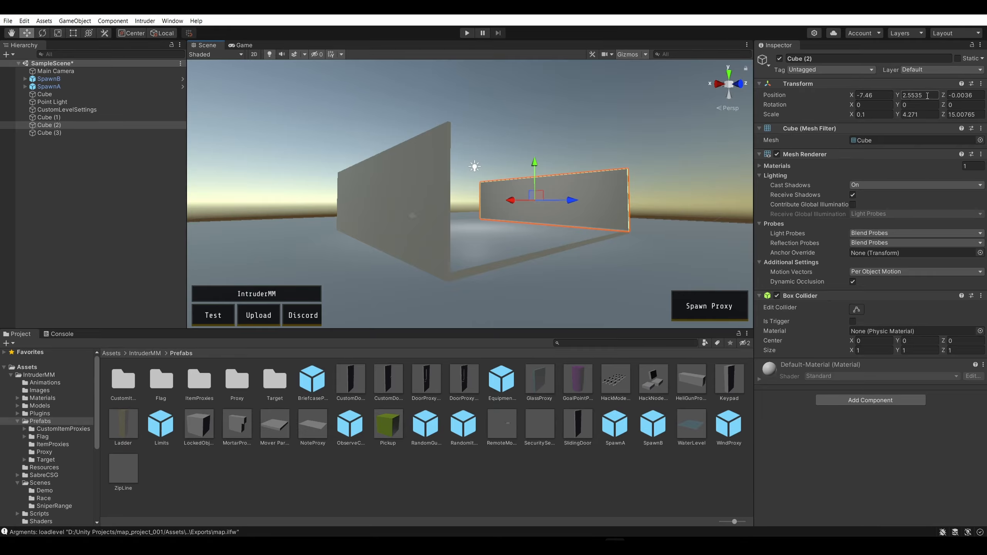
text(2.5)
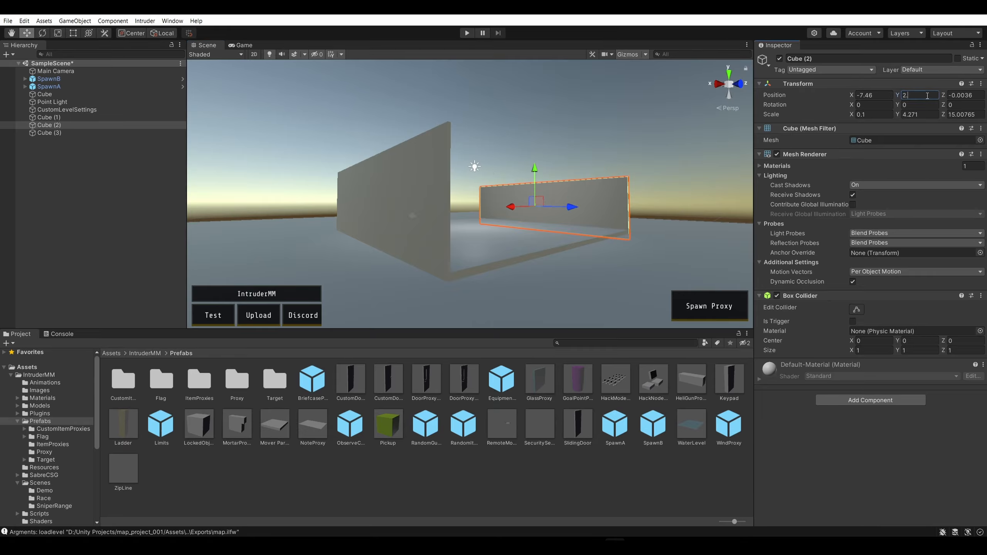
click(677, 145)
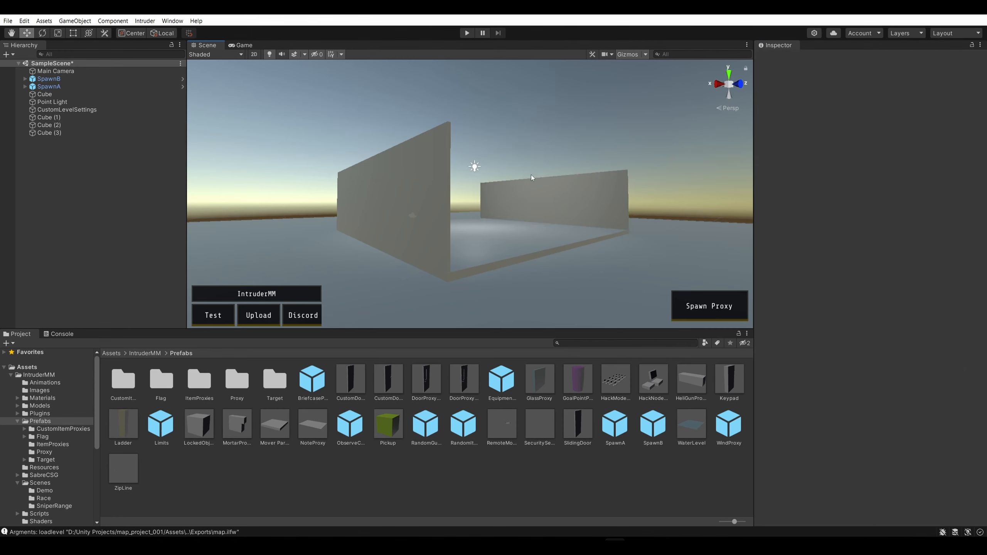
click(387, 183)
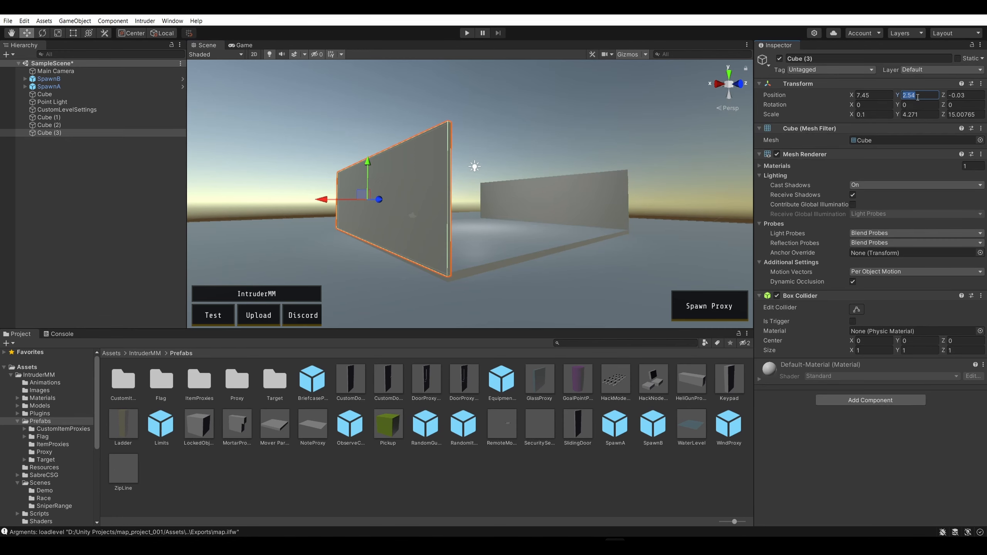
click(586, 113)
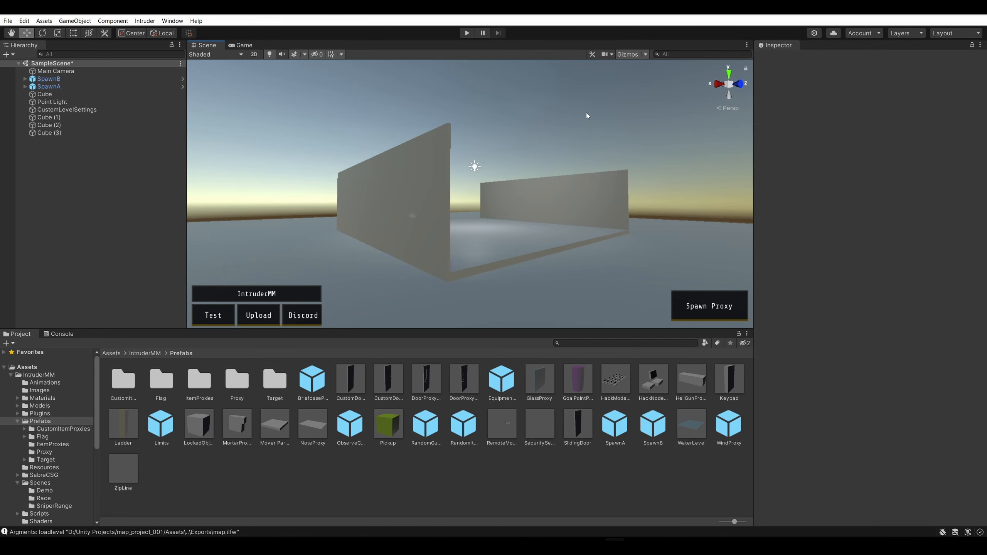
Play the scene in Intruder and join the Intruders team
alt+drag(586, 116, 606, 188)
click(153, 23)
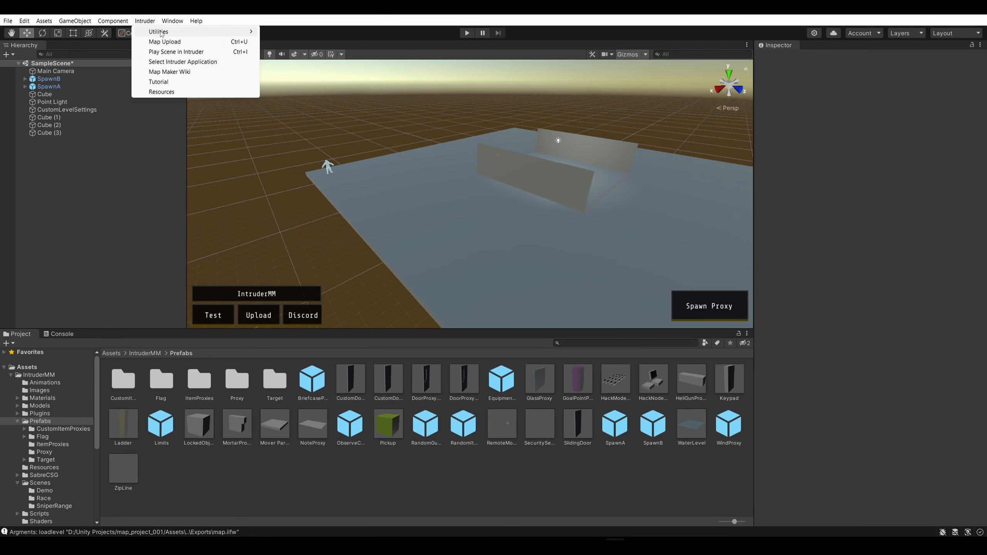
click(178, 50)
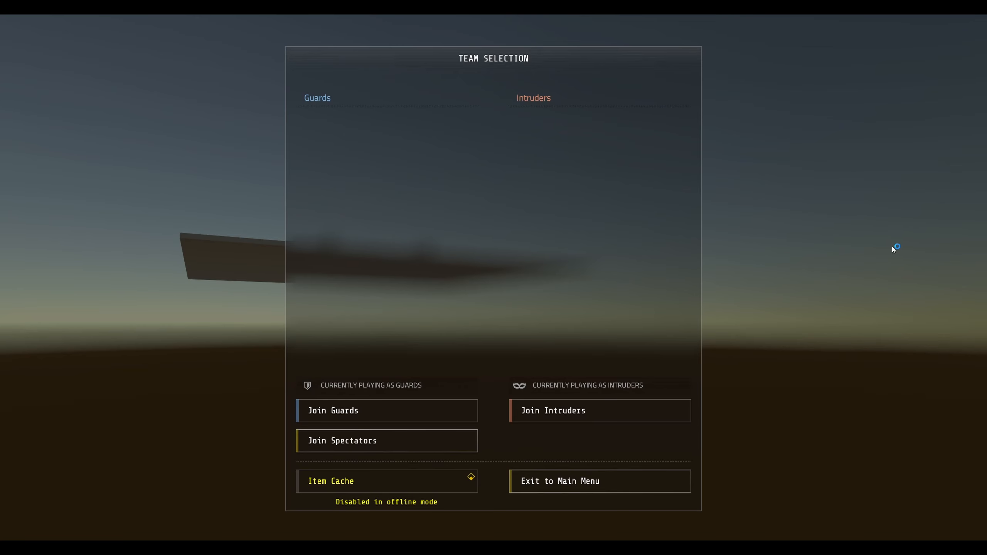
click(591, 408)
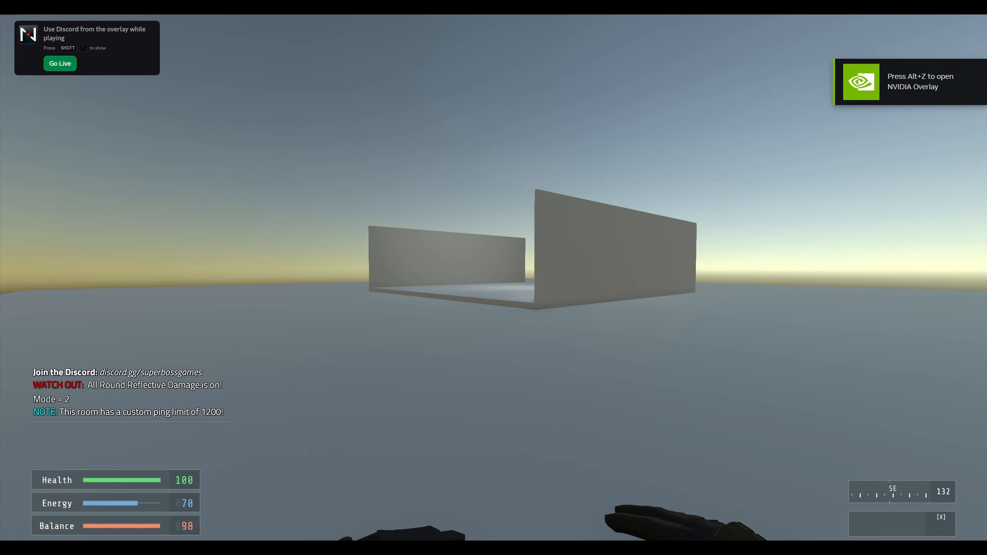
Walk around the house in the game and examine the two walls and the base's corners
key(w)
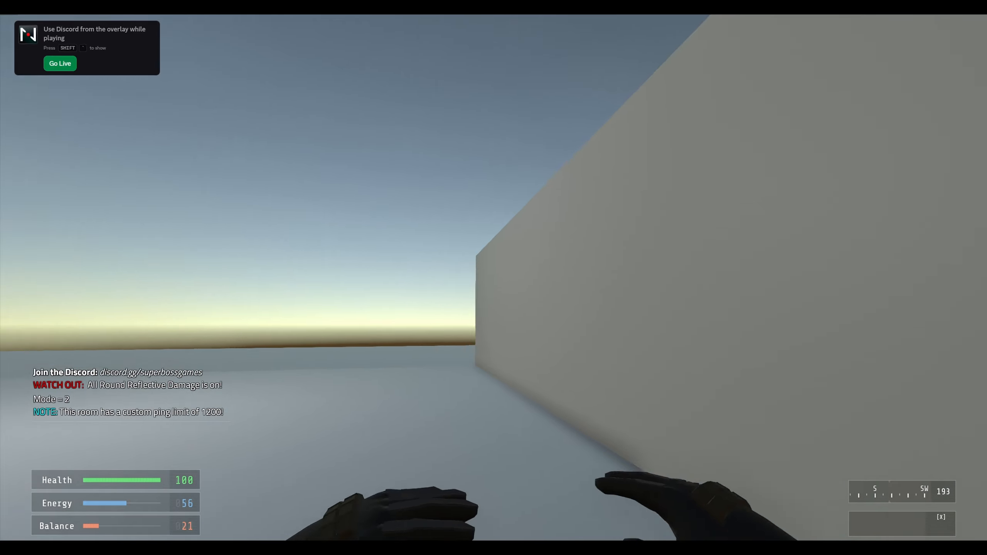
key(shift+w)
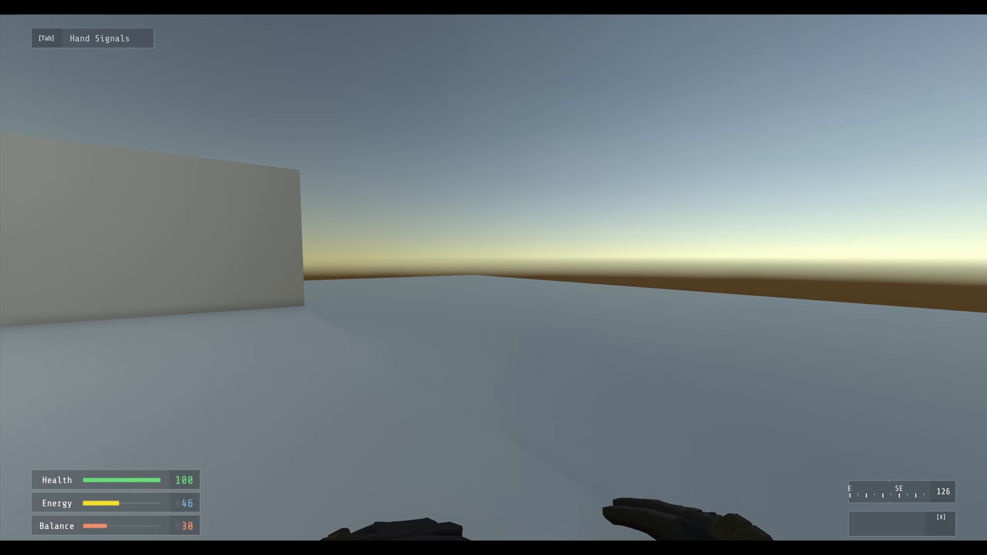
key(a)
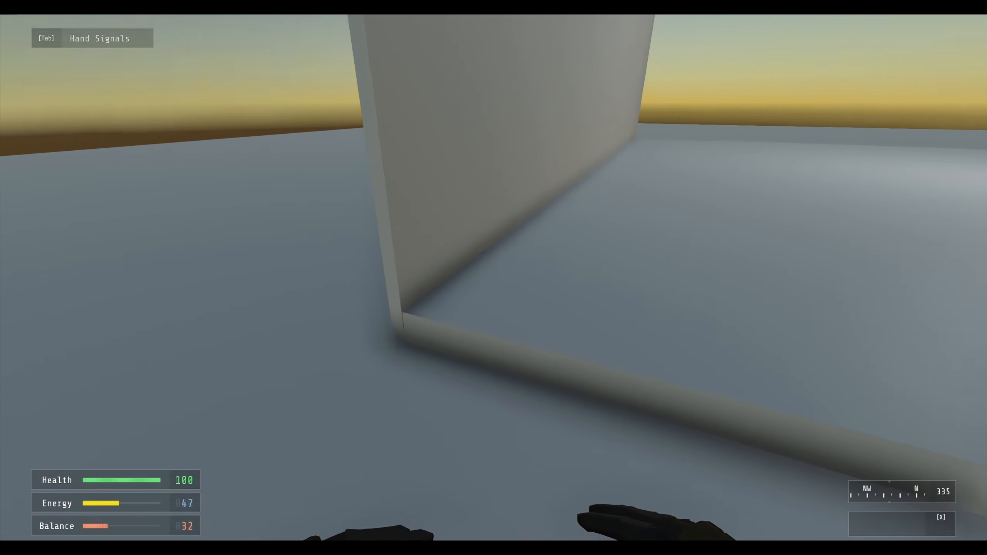
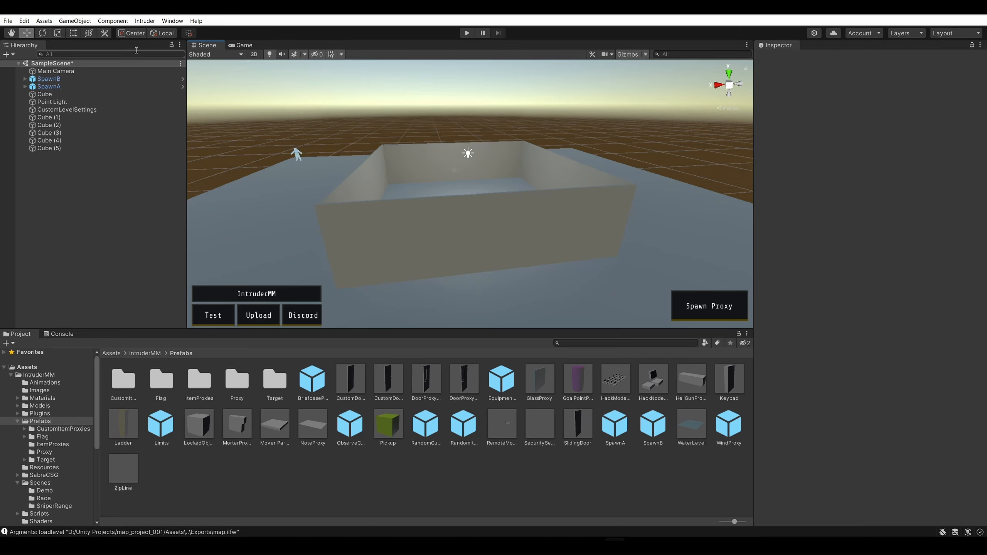
click(66, 22)
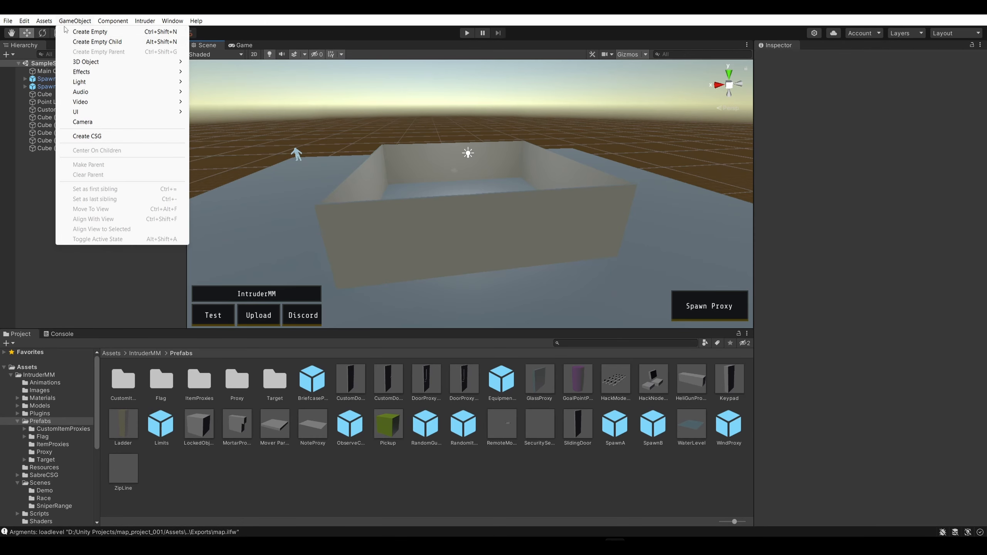
mouse_move(80, 65)
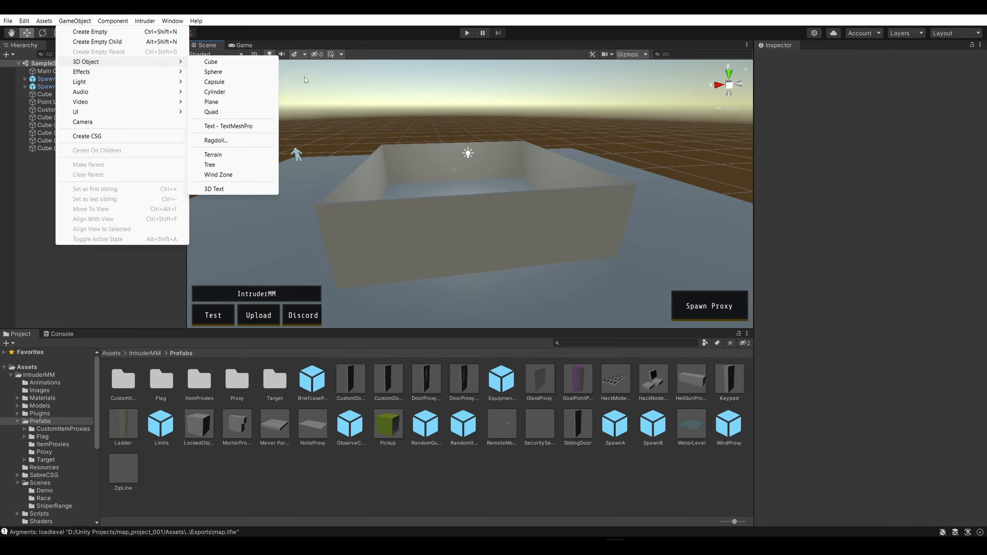
click(362, 103)
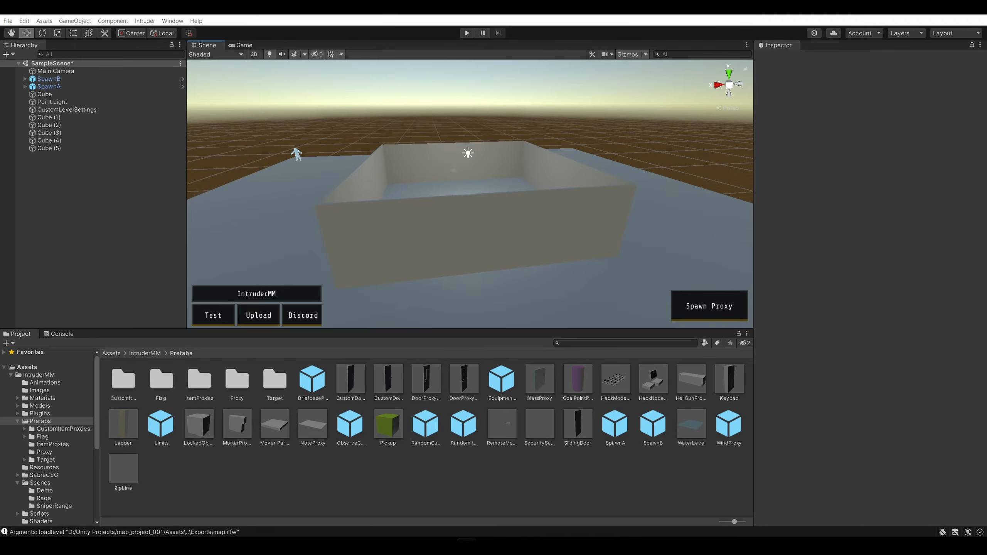
right_drag(578, 152, 668, 160)
key(a)
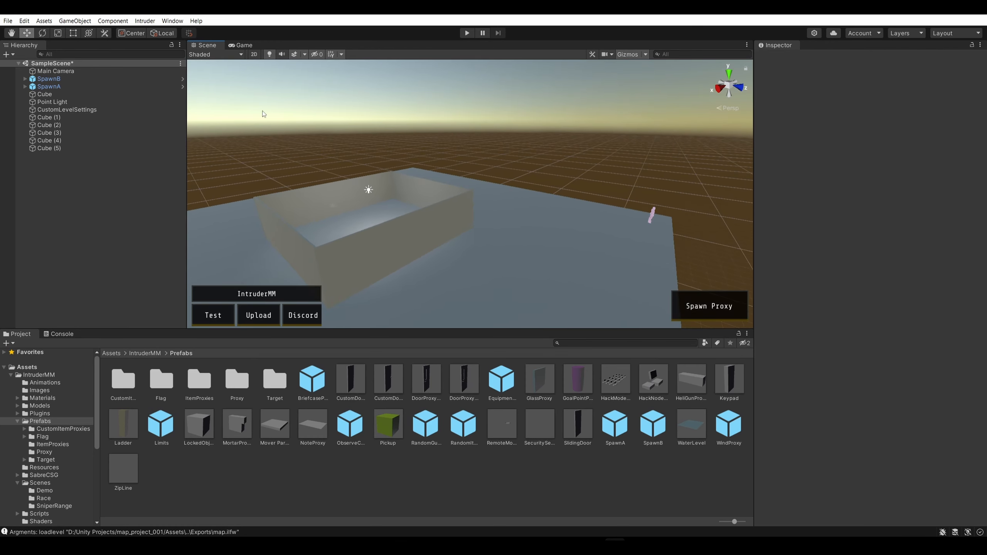
click(70, 20)
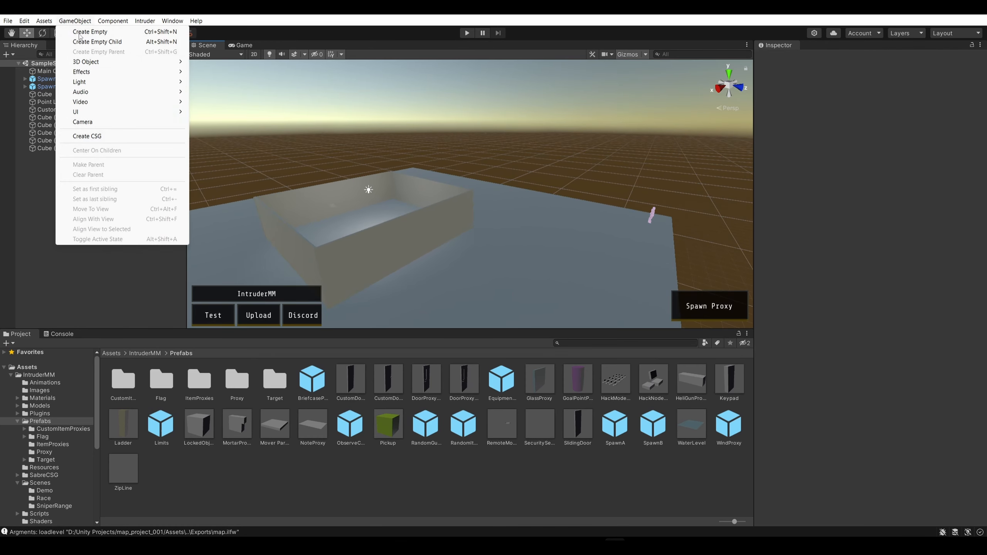
mouse_move(98, 65)
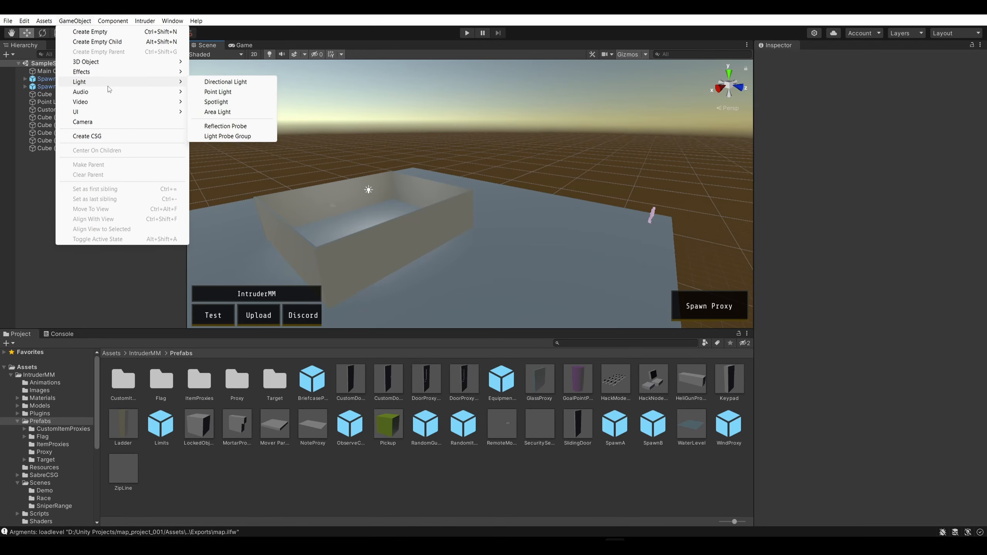
mouse_move(109, 103)
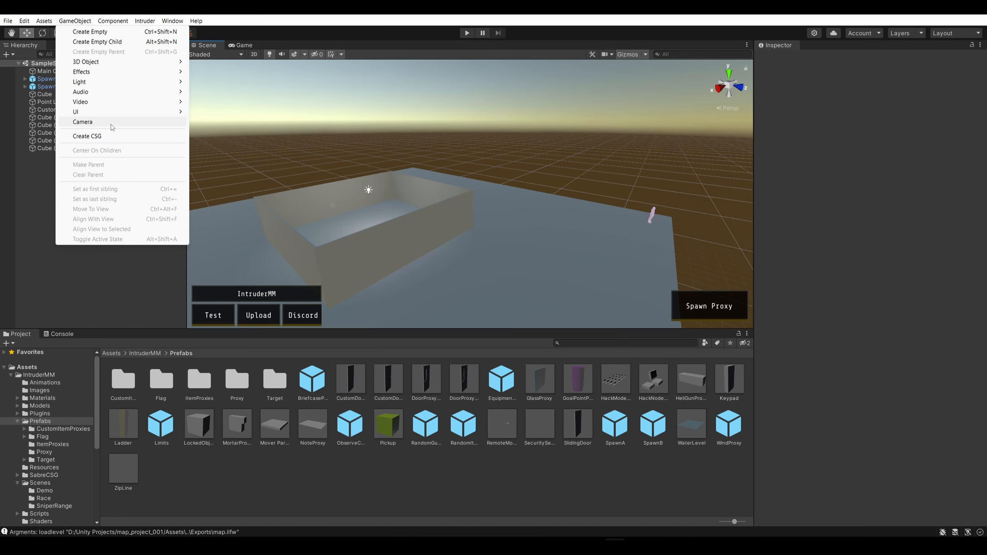
click(398, 102)
Duplicate the side wall at X 7.45 and raise the copy above it to Y 6.85
right_drag(398, 102, 527, 153)
key(w)
click(387, 211)
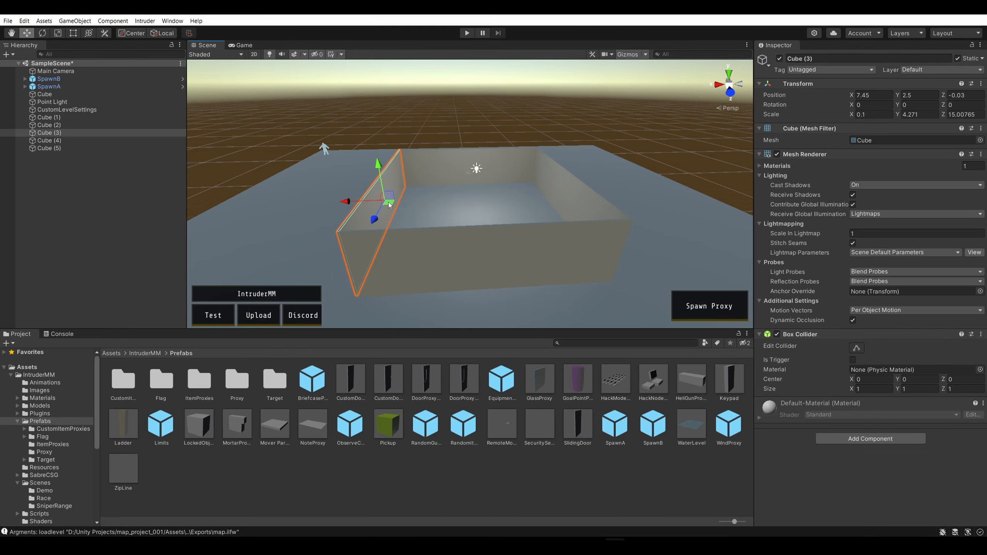
key(ctrl+d)
drag(390, 204, 367, 130)
right_drag(366, 130, 367, 105)
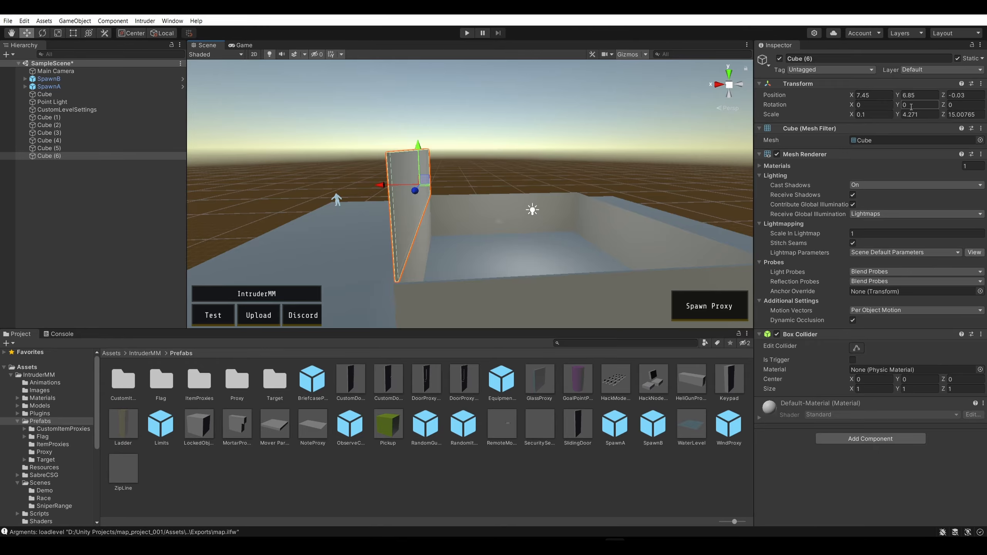
Tilt the duplicated wall to a Z rotation of 45, keeping its X rotation at 0
click(880, 107)
text(1)
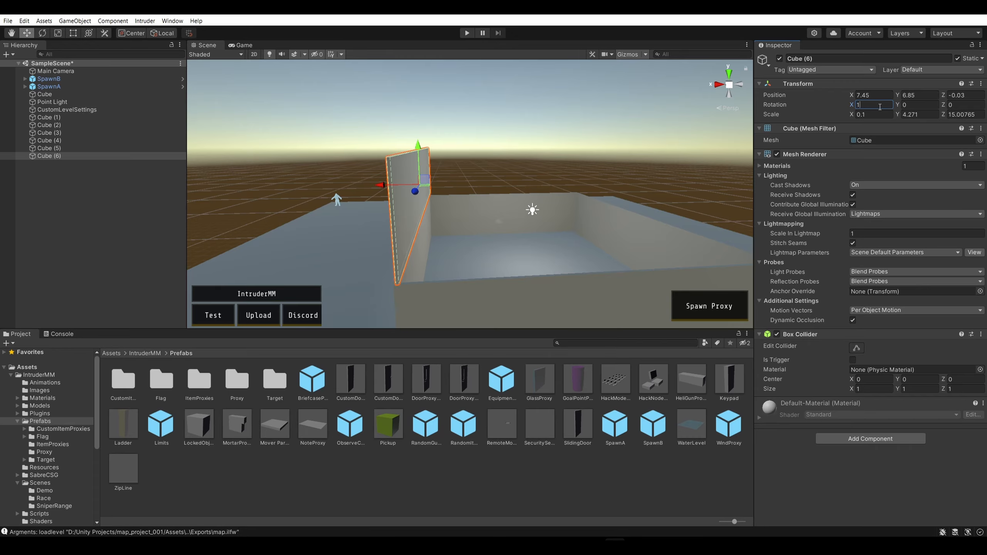
key(BackSpace)
text(0)
click(955, 106)
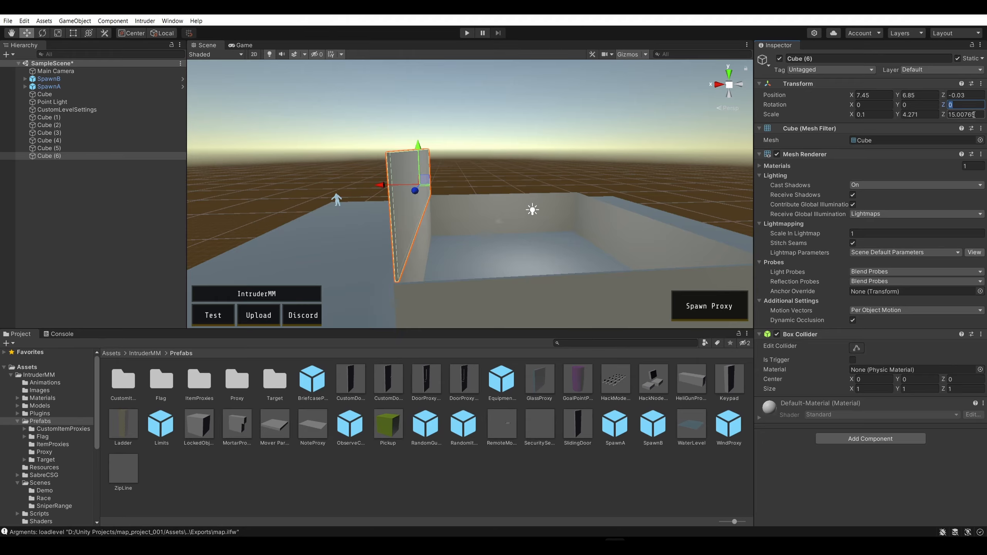
text(30)
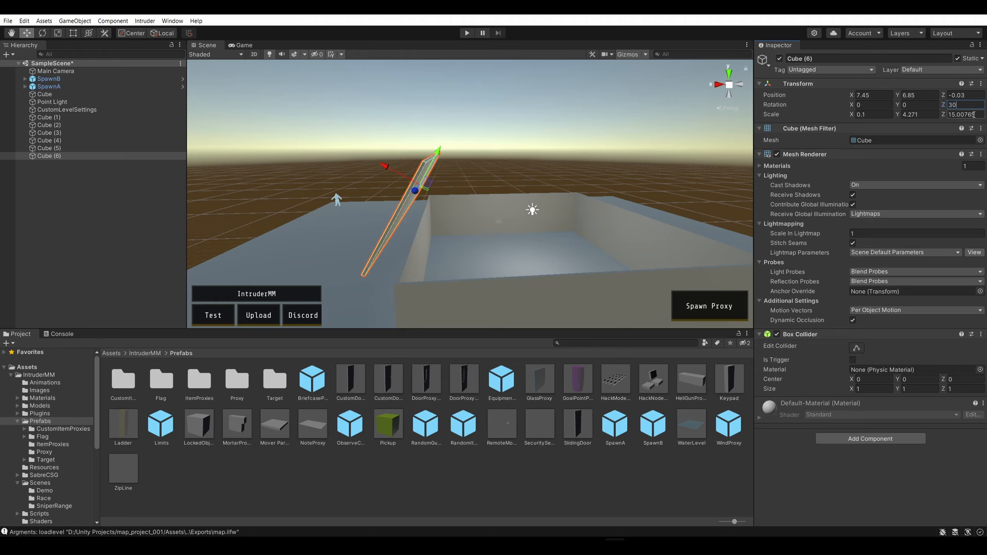
key(BackSpace)
key(BackSpace)
text(45)
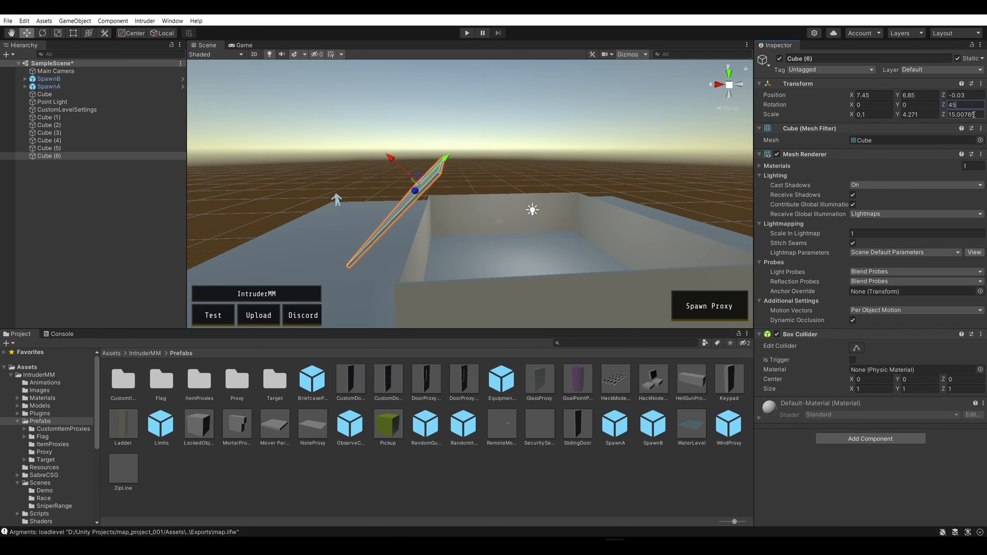
click(501, 139)
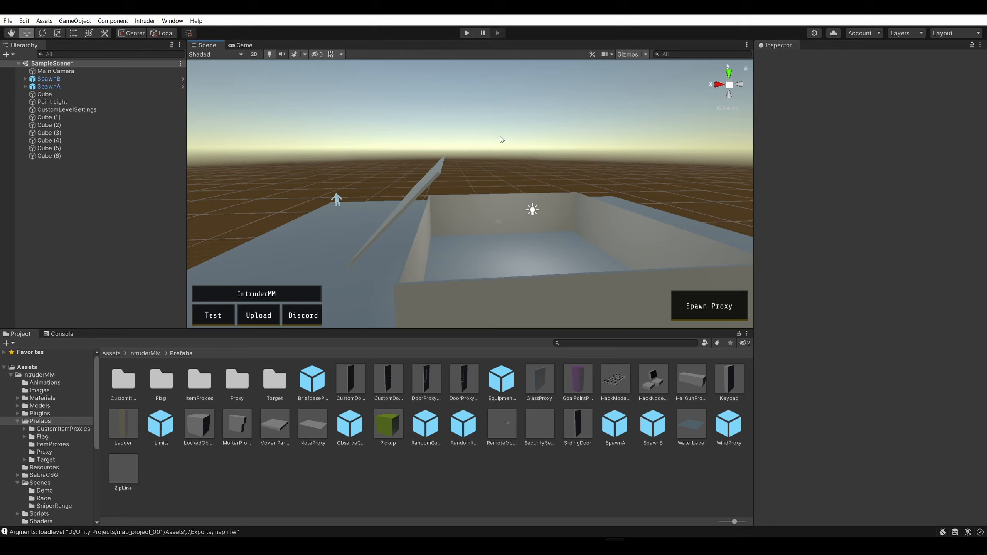
click(429, 178)
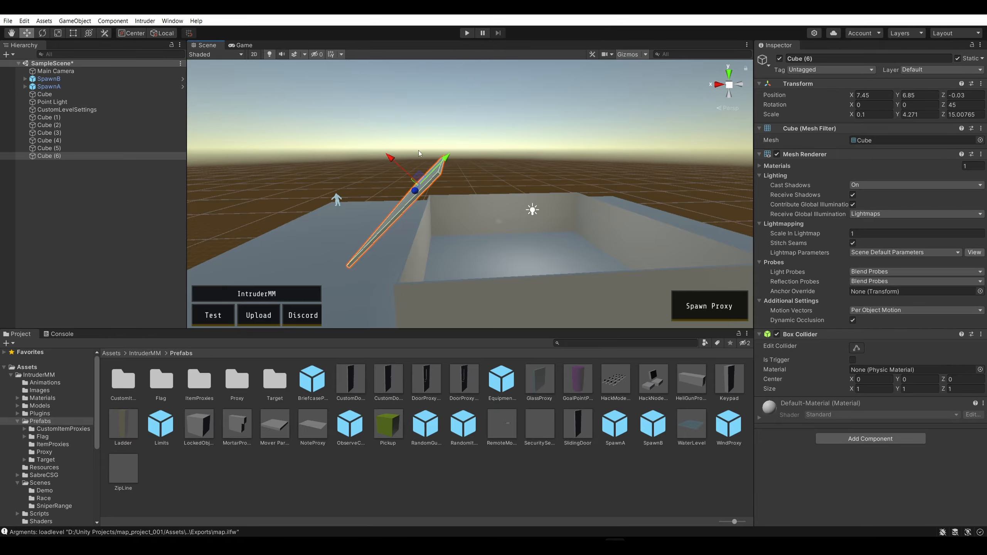
Stretch the tilted panel along its slope to a Y scale of about 12.4
key(a)
right_drag(473, 97, 491, 124)
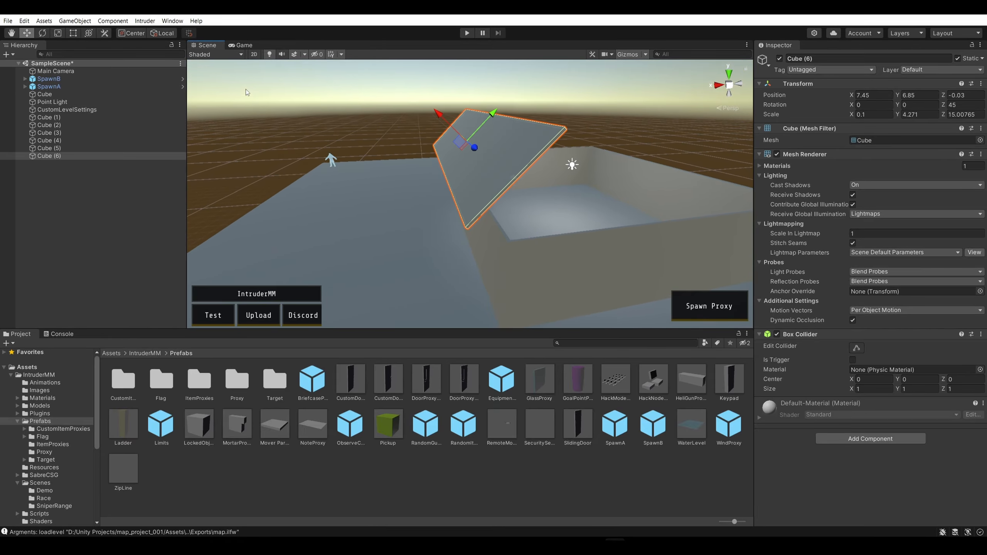
click(58, 34)
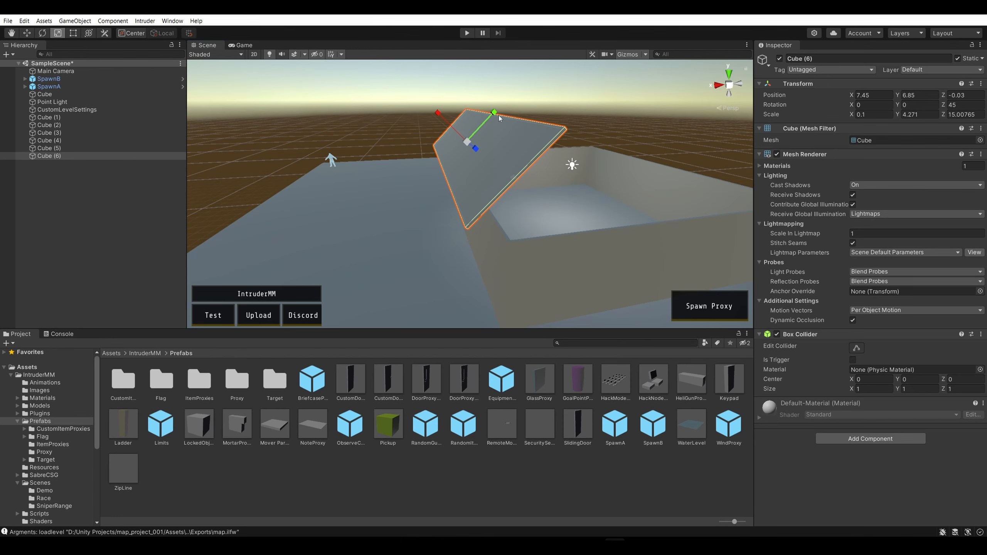
drag(493, 112, 552, 88)
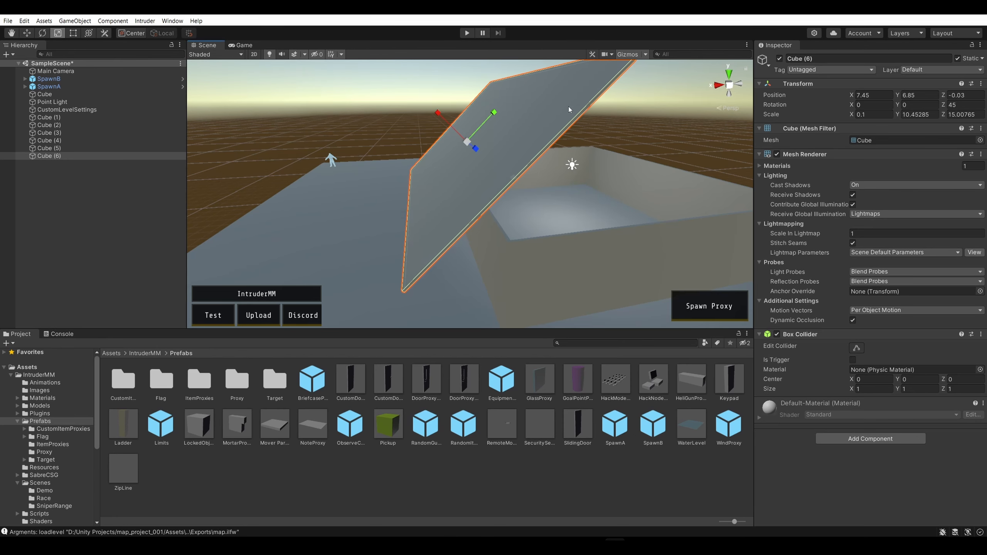
right_drag(568, 106, 602, 137)
drag(406, 140, 411, 138)
right_drag(412, 138, 527, 141)
Move the tilted panel over the house's side wall to about X 5.29, Y 6.89
click(27, 33)
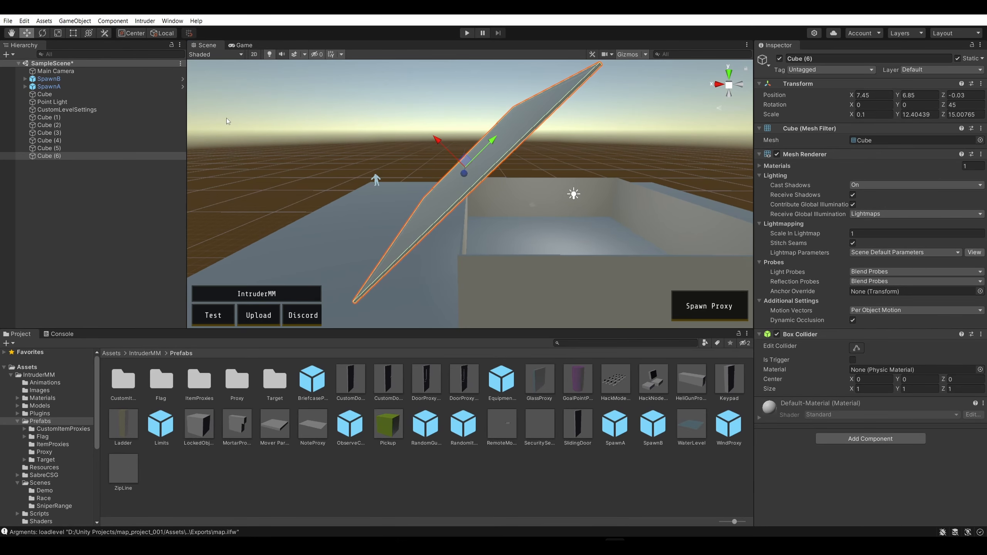
drag(441, 142, 544, 141)
mouse_move(674, 128)
right_down()
mouse_move(654, 117)
mouse_move(714, 136)
mouse_move(688, 117)
right_up()
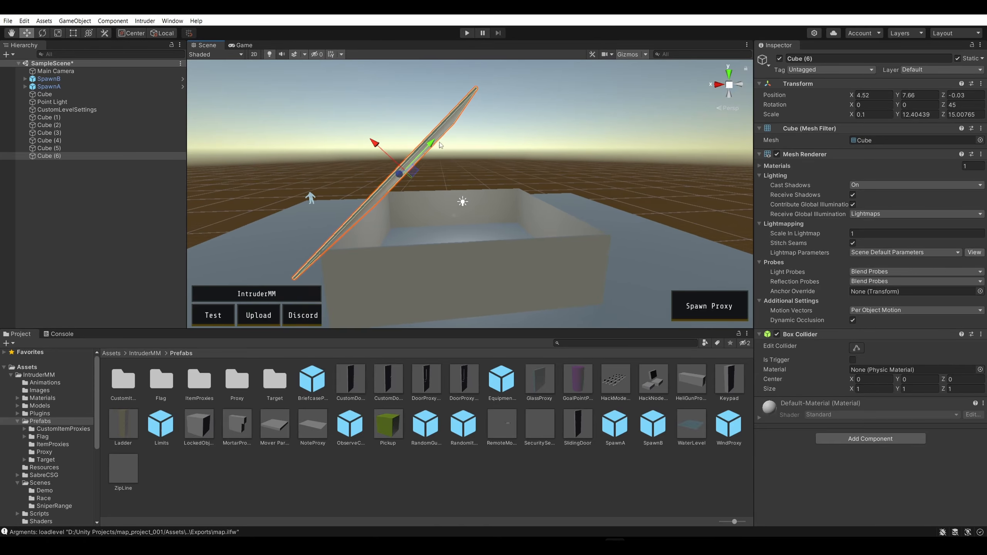
drag(438, 144, 423, 154)
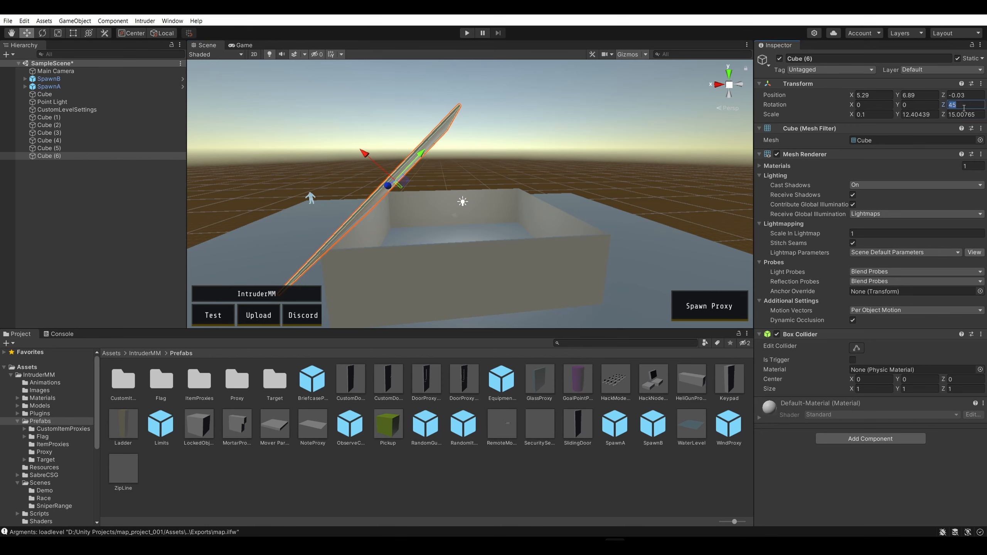
Set the tilted panel's Z rotation to 70 and lower it to about X 6.5, Y 4.98 over the side wall
text(30)
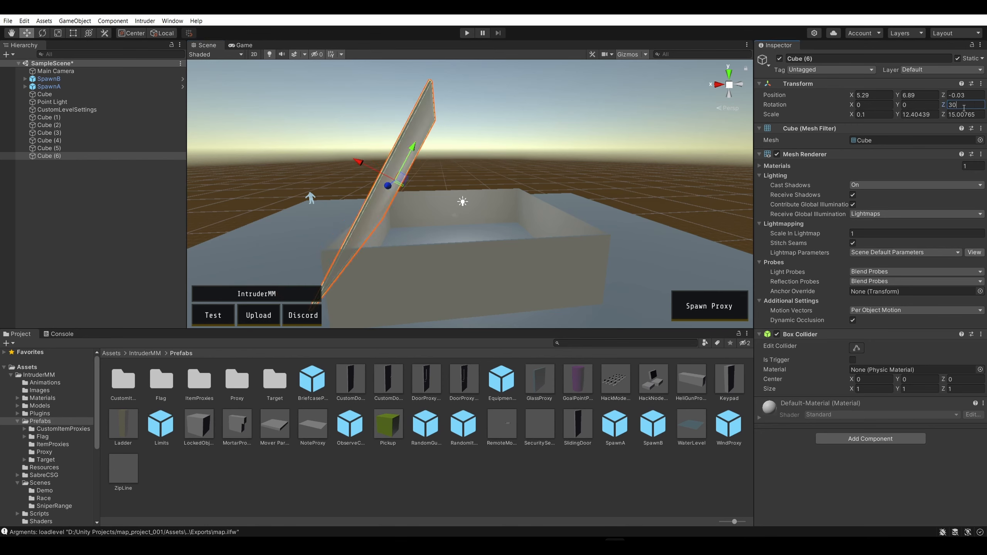
key(BackSpace)
key(BackSpace)
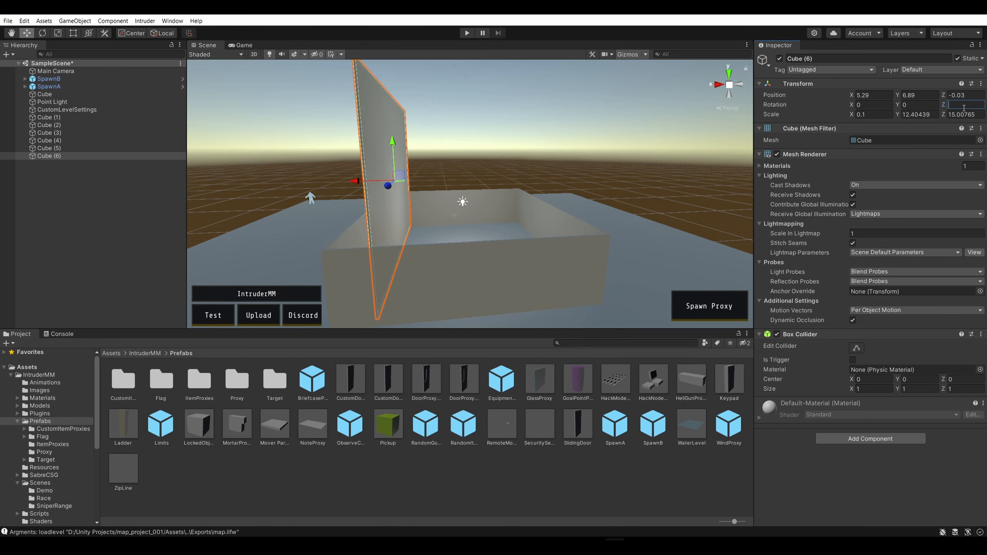
text(20)
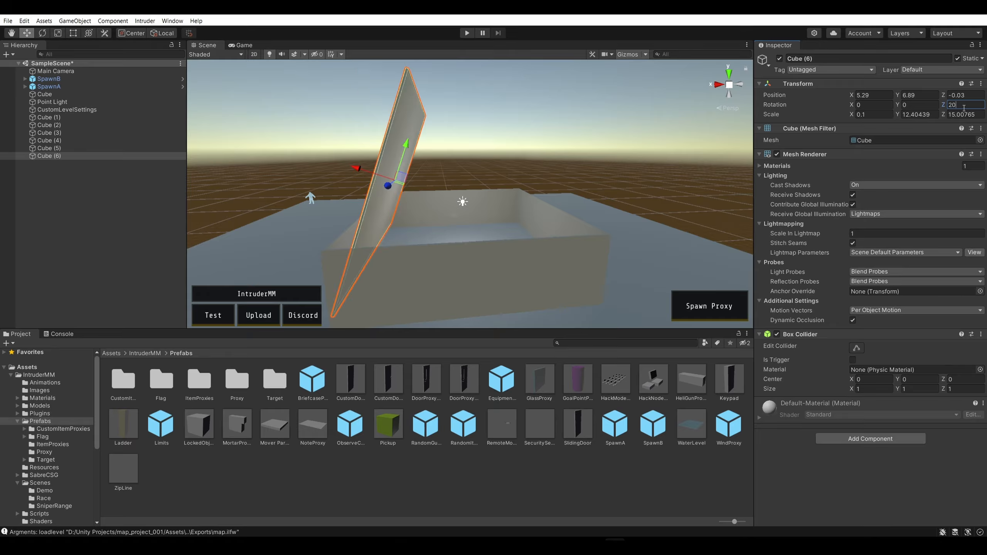
key(BackSpace)
key(BackSpace)
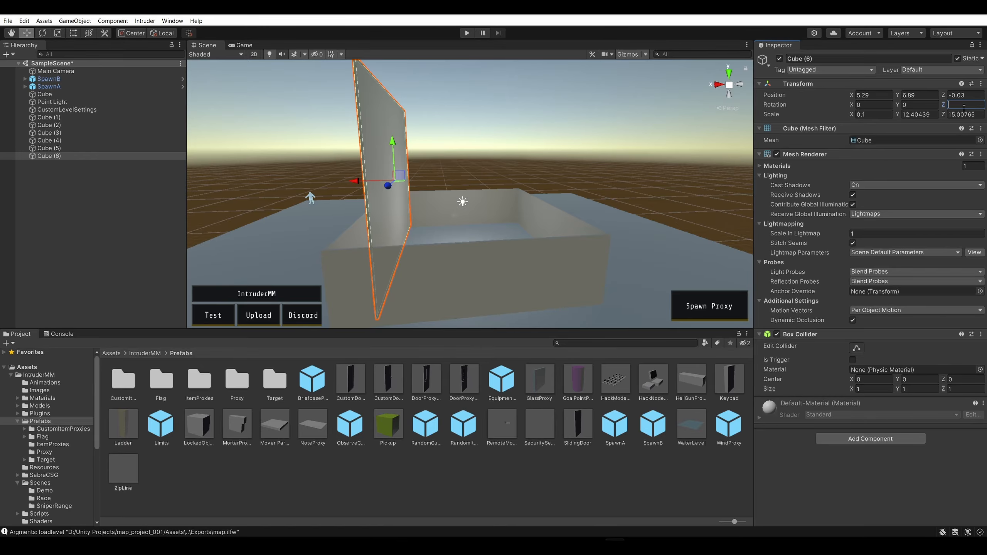
text(70)
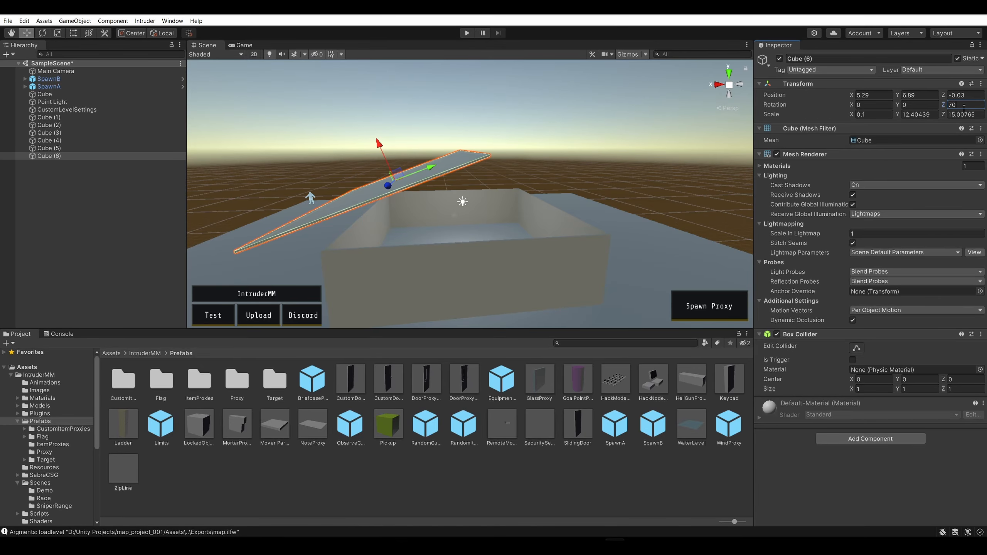
drag(380, 151, 410, 189)
right_drag(410, 189, 414, 139)
Shorten the roof panel to a Y scale of about 8.38 and slide it inward along its slope to X 3.55, Y 6.05
click(58, 33)
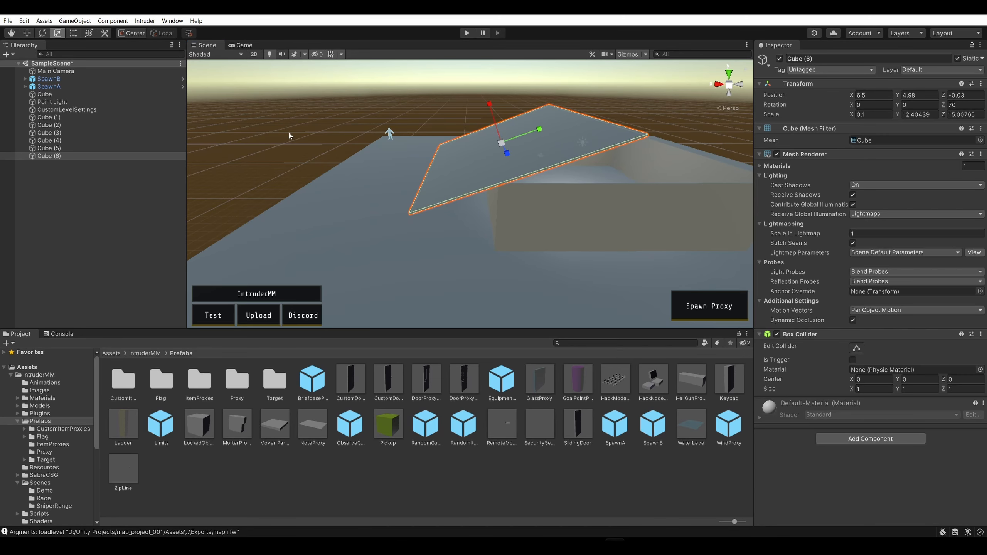
drag(539, 129, 528, 132)
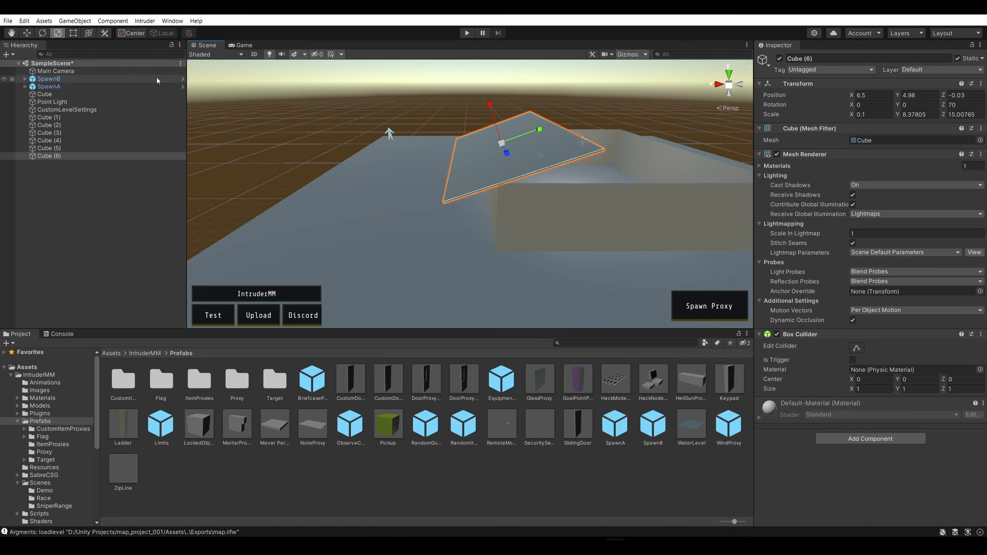
click(27, 33)
drag(536, 136, 575, 119)
right_click(719, 95)
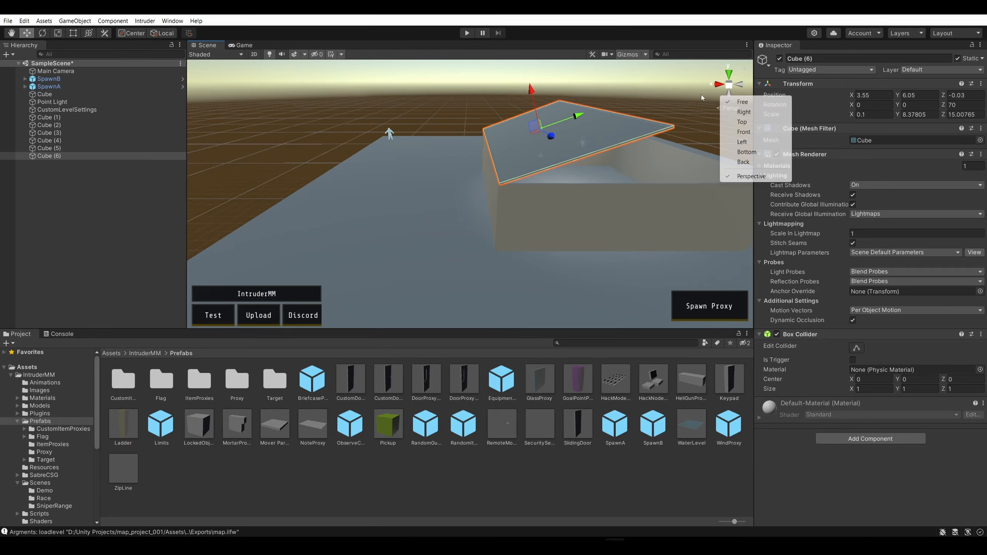
click(655, 97)
Duplicate the roof panel and set the copy's Y rotation to 180 so it slopes the opposite way
key(d)
right_drag(653, 96, 639, 70)
key(w)
key(s)
click(392, 171)
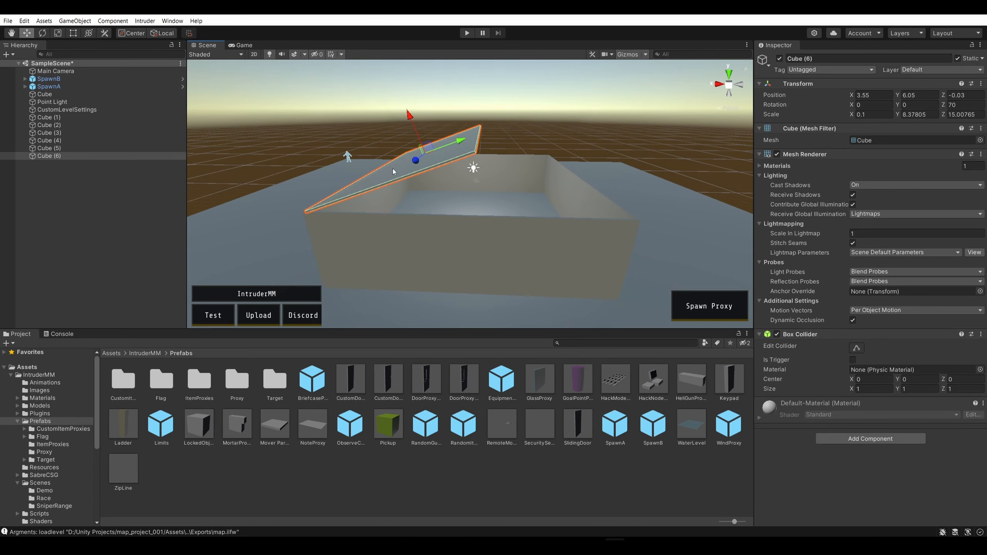
key(ctrl+d)
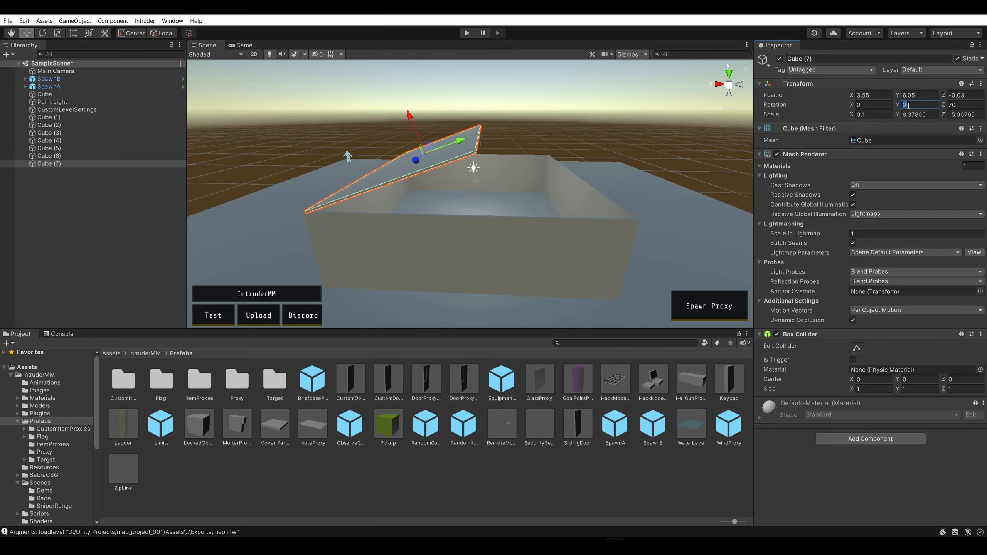
text(180)
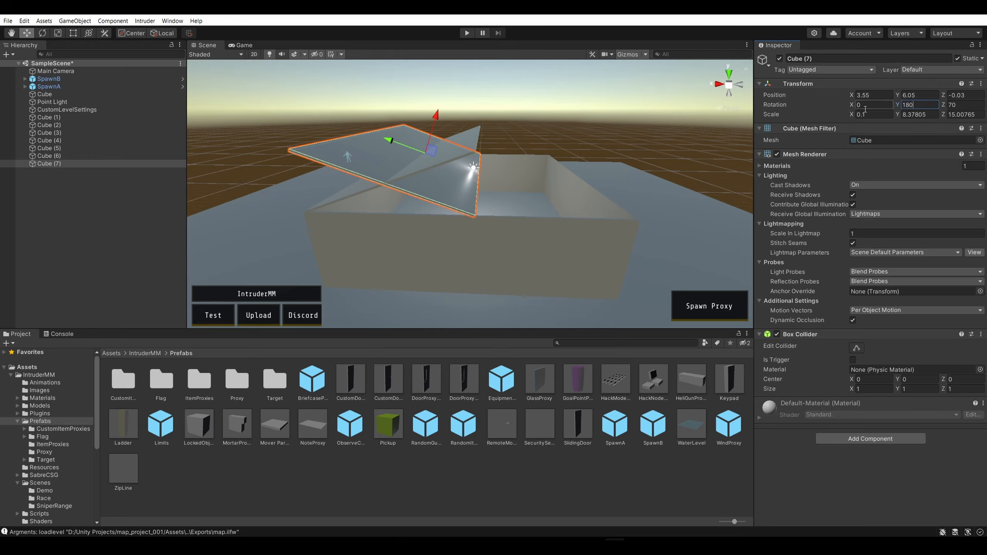
Move the duplicated roof panel over the opposite side to X -4.3, Y 6.05 so both panels meet at the ridge
click(603, 122)
click(401, 148)
drag(399, 144, 562, 139)
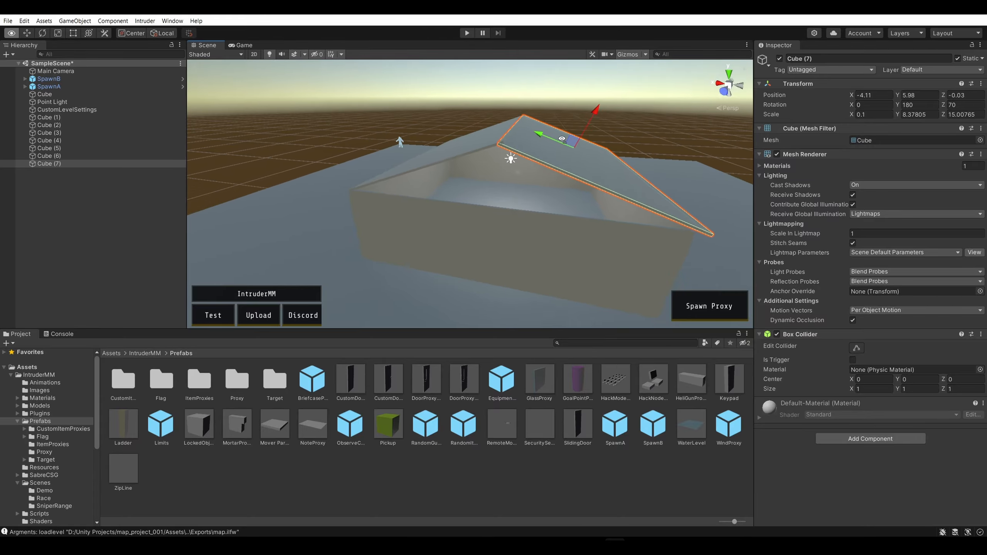
key(w)
right_drag(562, 138, 586, 18)
key(s)
key(w)
right_drag(520, 164, 566, 236)
drag(530, 180, 532, 175)
drag(485, 199, 488, 199)
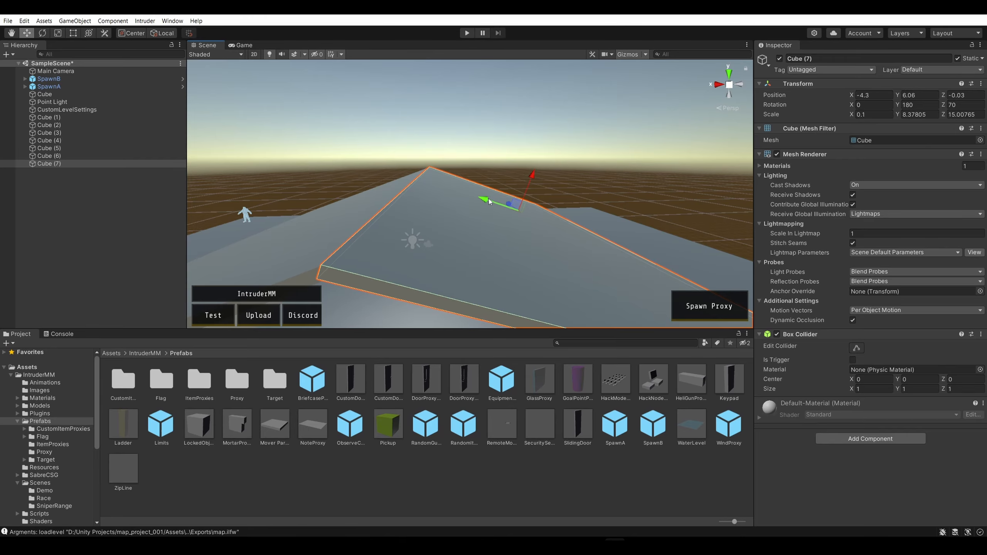
drag(535, 175, 535, 176)
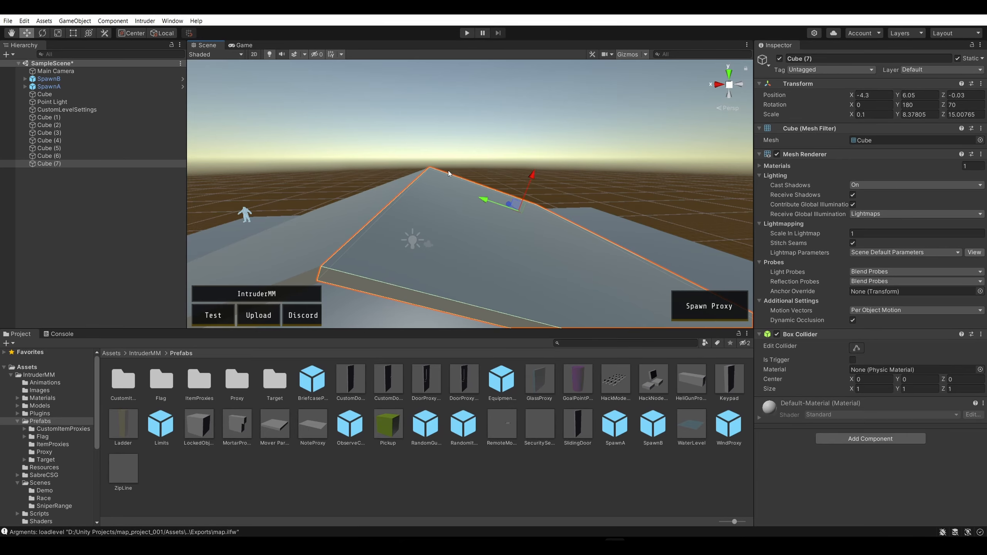
Slide the duplicated roof panel toward the first one, to X -3.54, Y 6.02, so they overlap at the ridge
right_drag(446, 173, 510, 79)
right_drag(512, 116, 442, 143)
click(493, 118)
click(442, 143)
right_drag(539, 135, 514, 125)
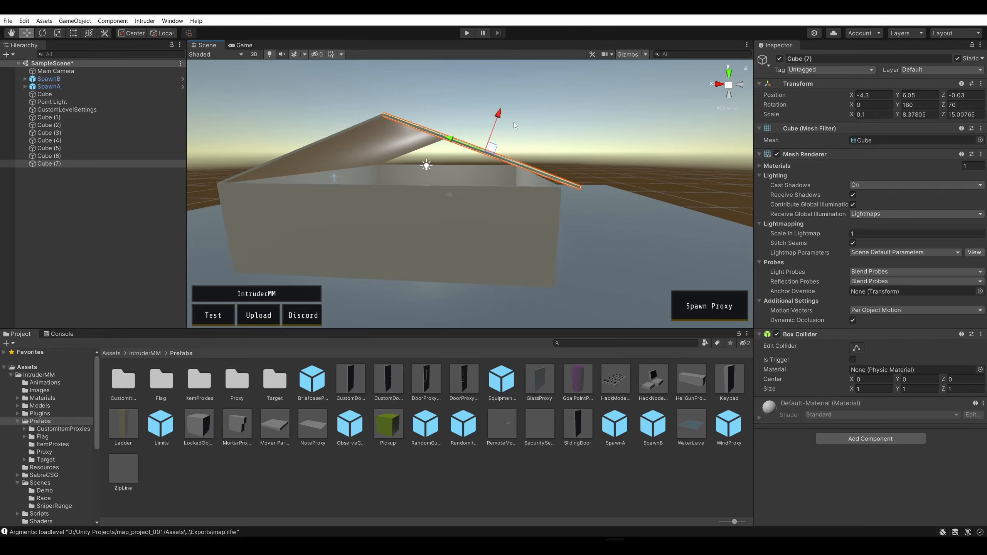
drag(498, 117, 497, 121)
right_drag(498, 122, 576, 122)
drag(381, 150, 374, 146)
right_drag(373, 146, 427, 138)
drag(419, 116, 423, 120)
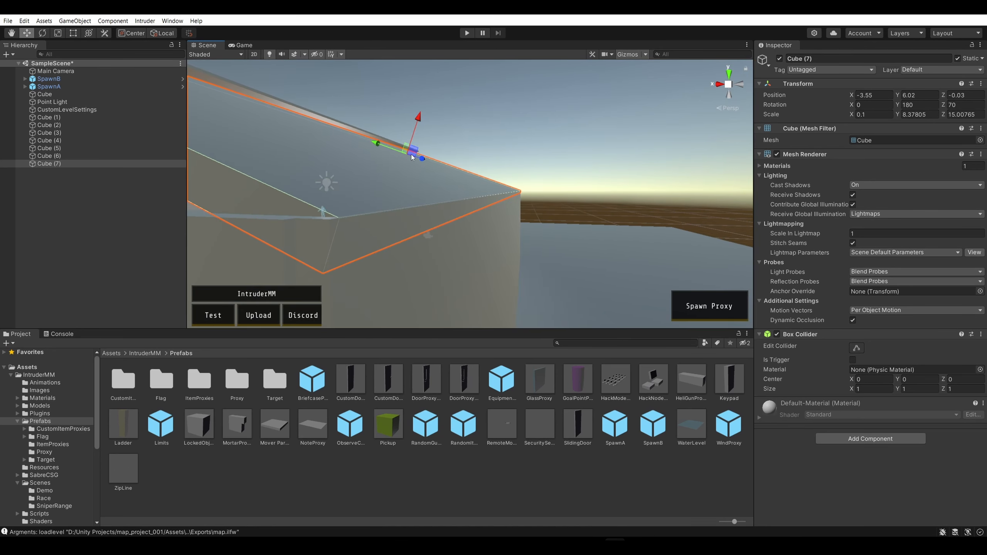
drag(392, 148, 391, 147)
Trim the duplicated roof panel's ridge end with the Rect tool to a Y scale of about 7.98
click(528, 157)
right_drag(529, 158, 596, 164)
key(w)
key(s)
click(501, 193)
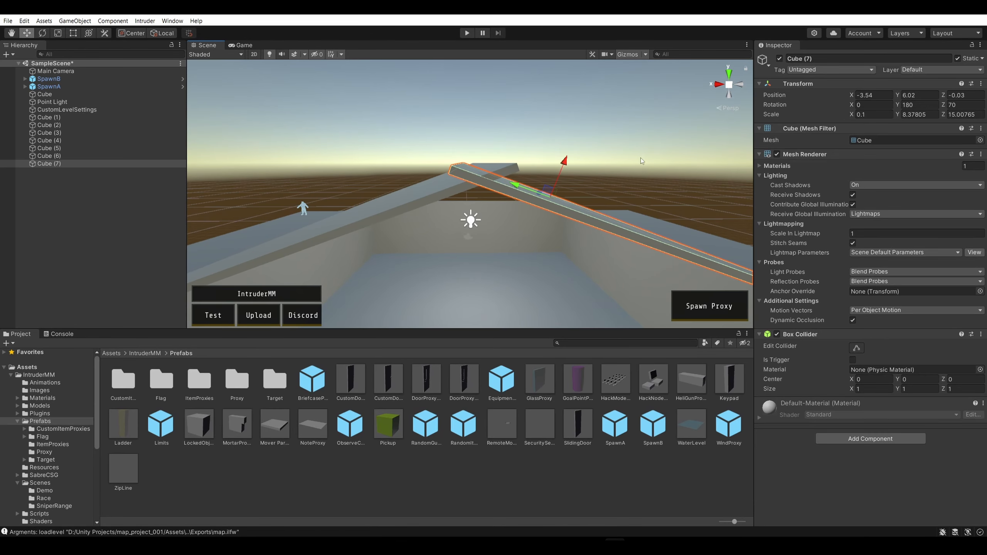
click(72, 33)
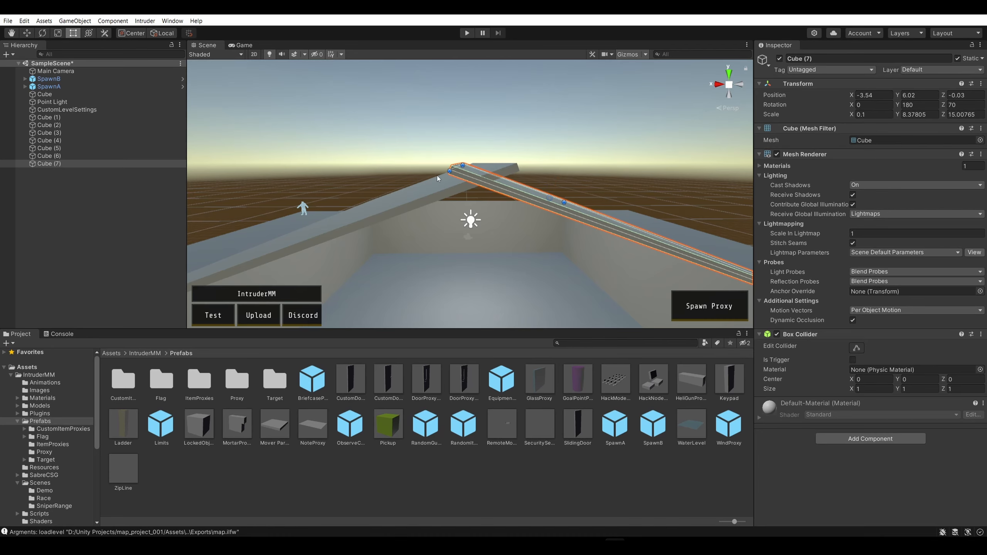
drag(454, 168, 479, 176)
click(493, 163)
click(494, 166)
click(517, 150)
right_drag(517, 150, 490, 155)
key(d)
click(427, 168)
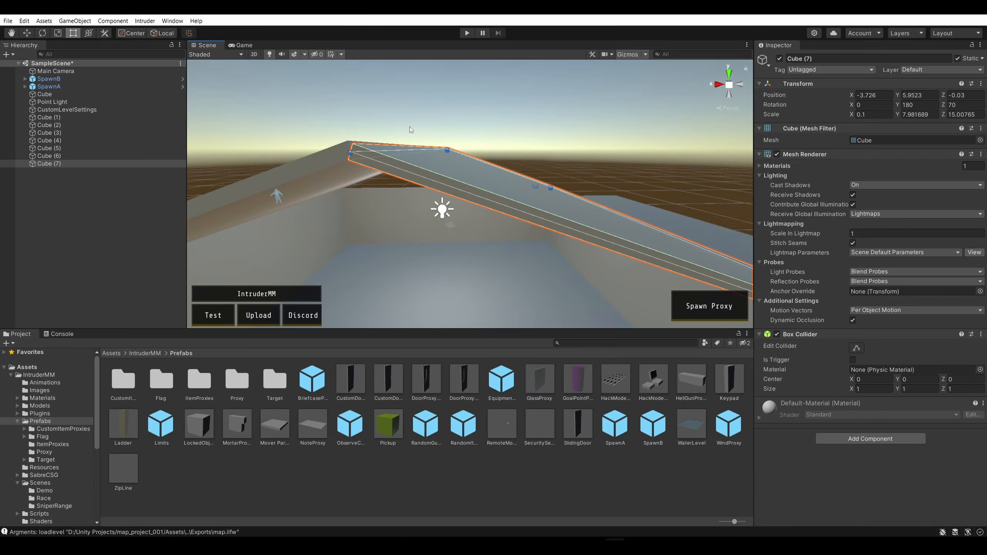
Extend the duplicated roof panel's ridge end to a Y scale of about 8.02 with the Rect tool
right_drag(410, 130, 419, 176)
click(437, 203)
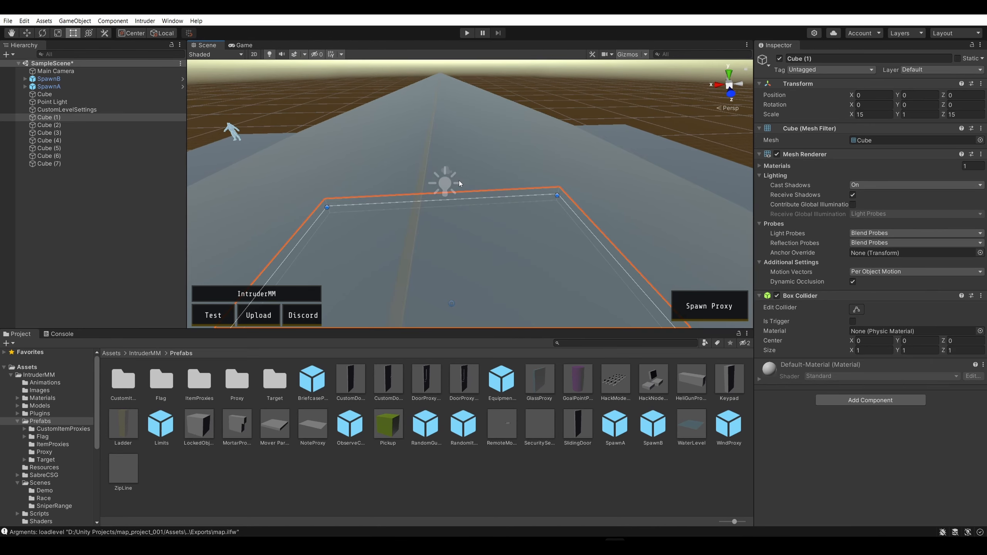
click(460, 151)
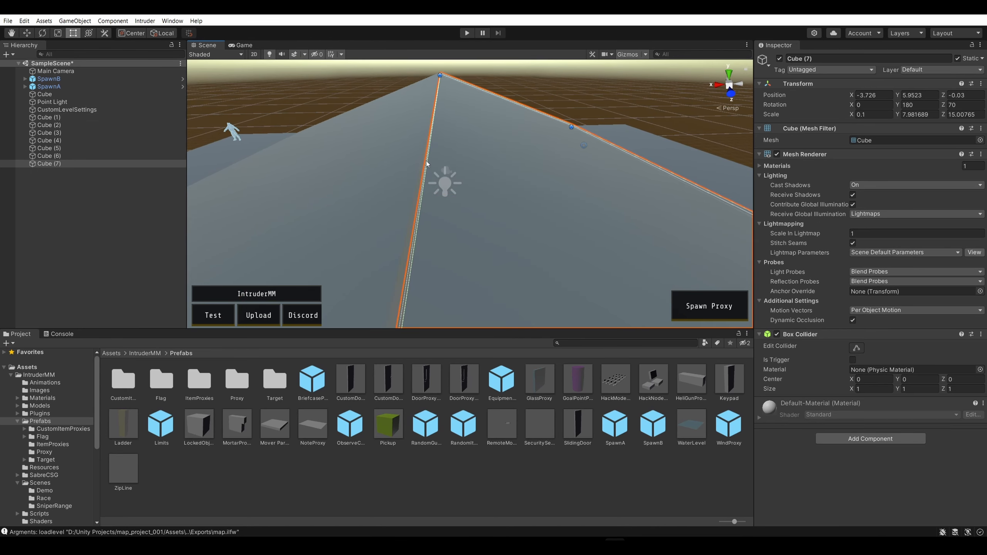
right_drag(466, 137, 489, 129)
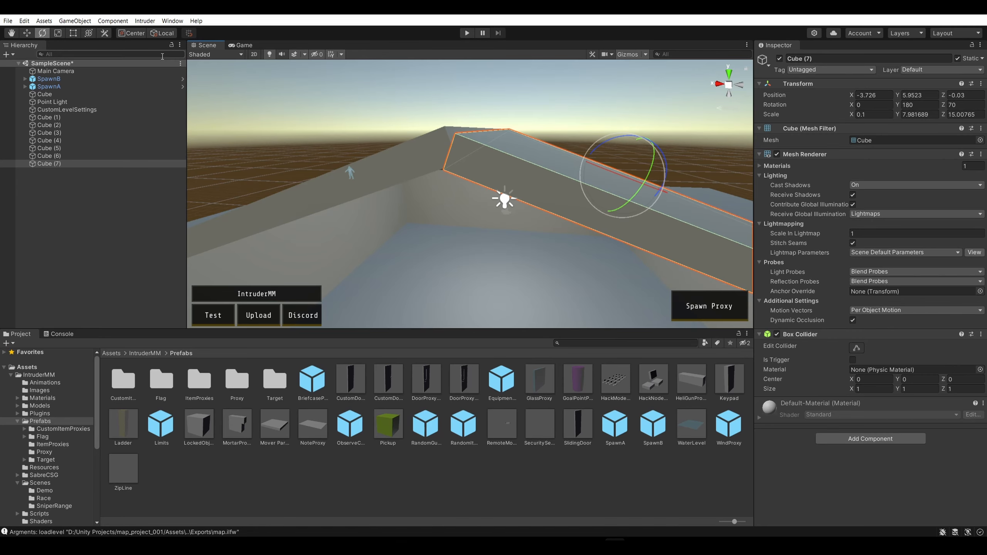
key(t)
drag(478, 141, 485, 136)
click(439, 88)
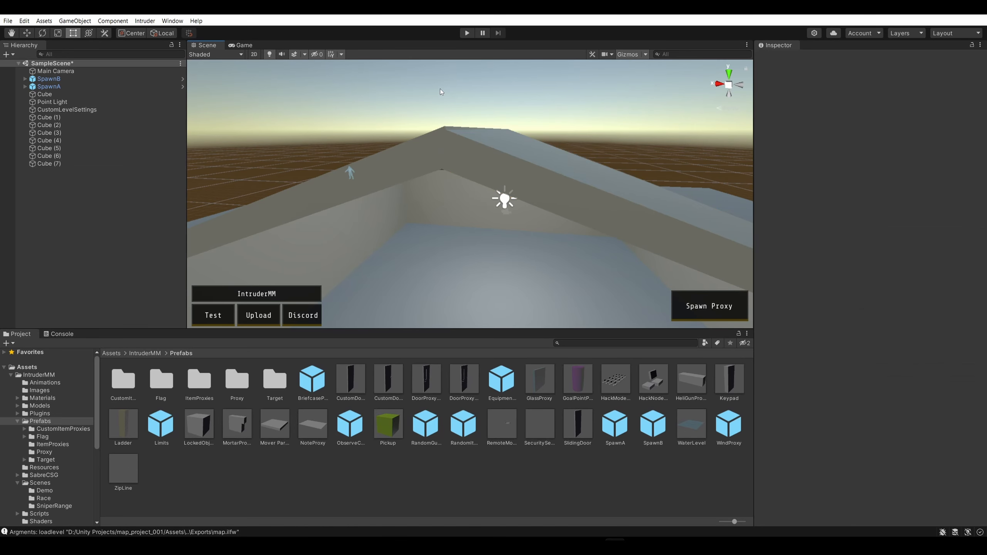
Shorten the original roof panel at the ridge to a Y scale of about 7.94 so it meets the other panel
right_drag(439, 88, 481, 129)
click(447, 144)
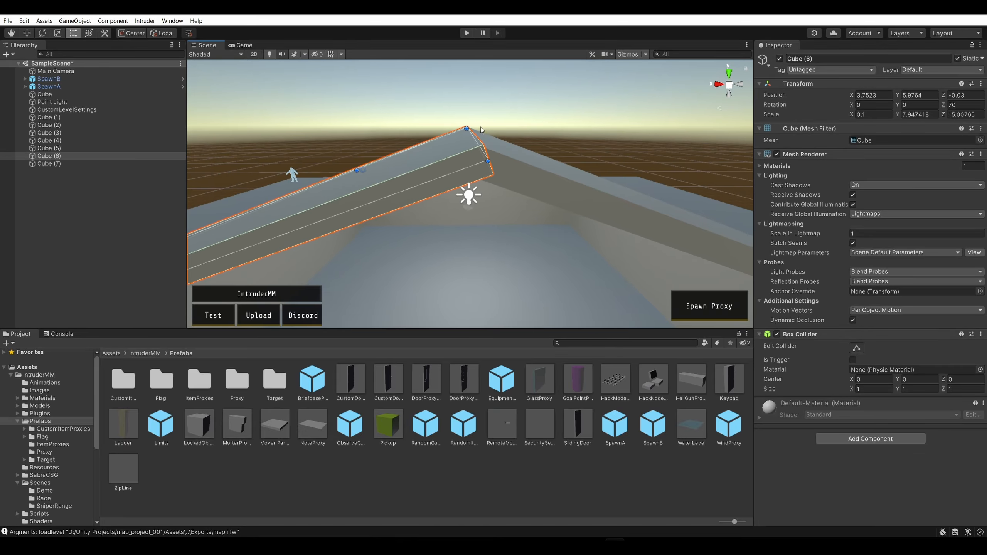
drag(478, 145, 477, 145)
right_drag(477, 145, 511, 166)
click(550, 105)
click(516, 169)
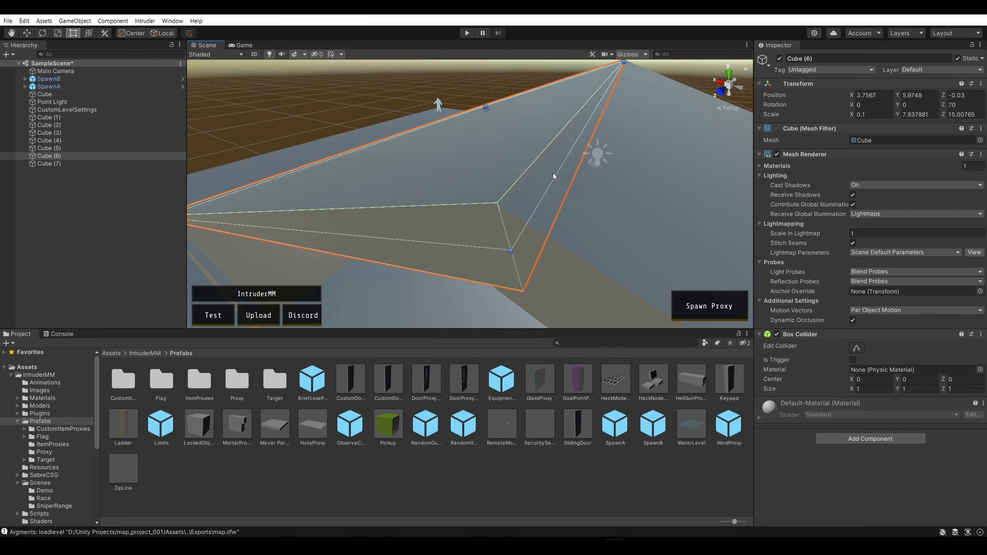
mouse_move(556, 176)
mouse_down()
mouse_move(565, 175)
mouse_move(552, 177)
mouse_up()
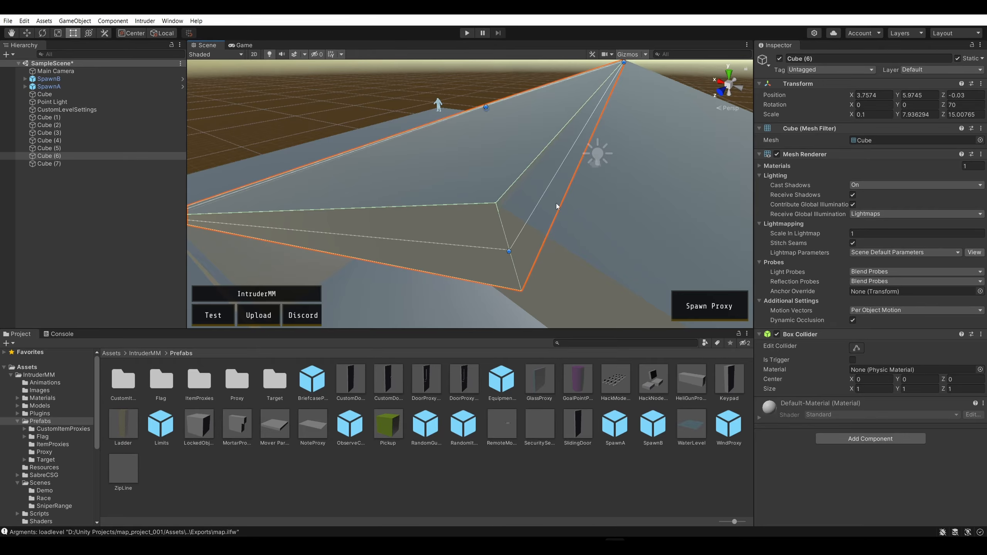
Examine the ridge joint between the two roof panels from several angles for gaps or overlap
click(573, 196)
click(486, 167)
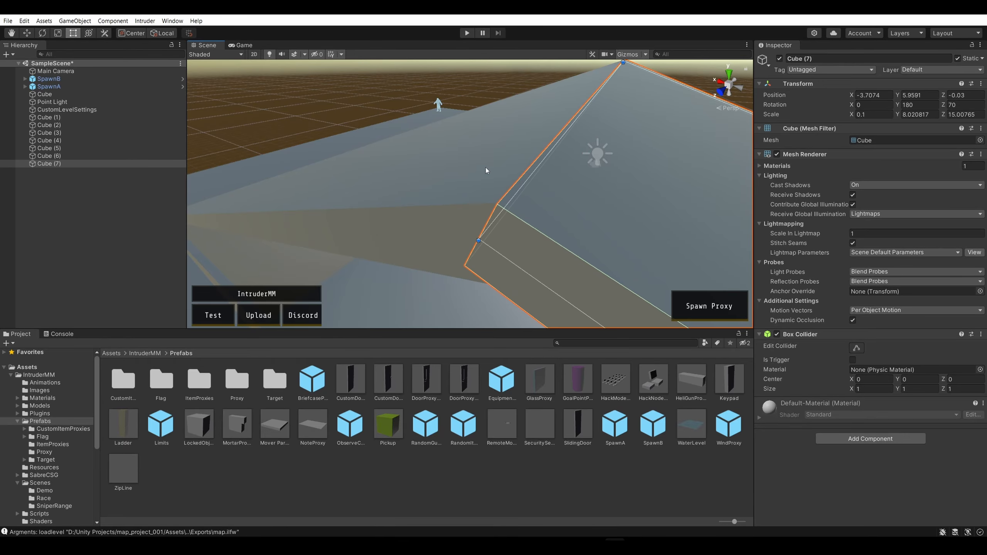
alt+drag(487, 167, 636, 111)
key(a)
right_drag(636, 111, 652, 108)
key(d)
key(a)
click(593, 126)
right_drag(614, 134, 405, 193)
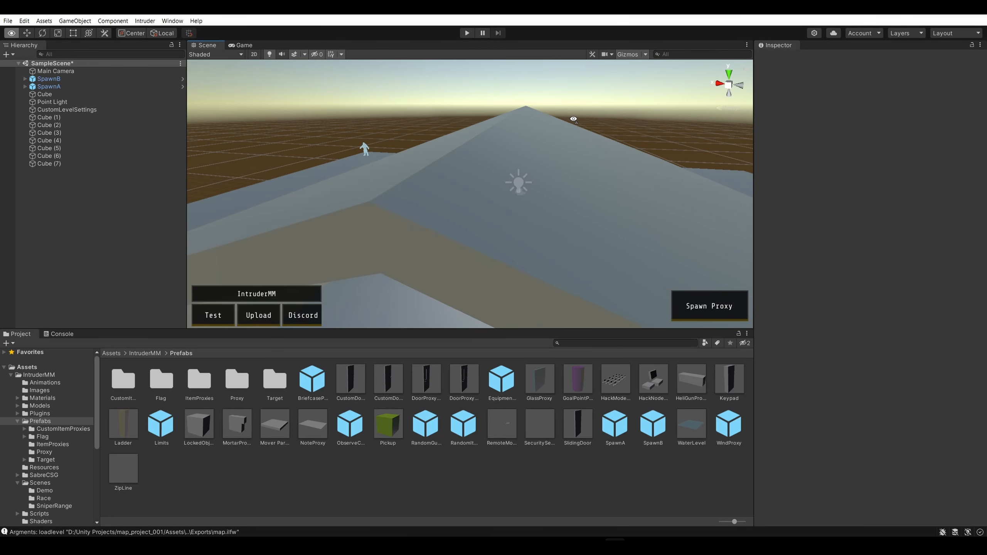
click(408, 193)
click(420, 140)
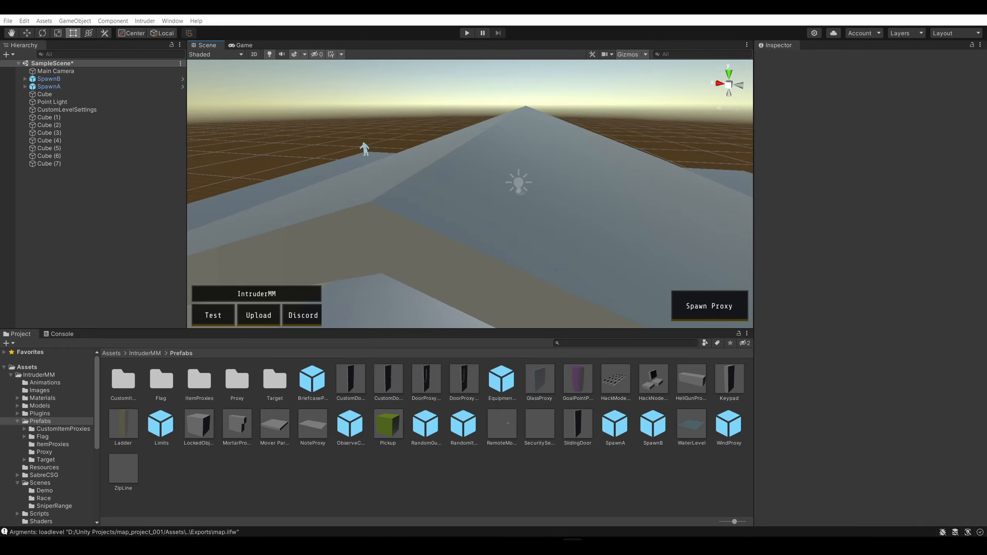
Switch to the Notepad task list and add the heading "Things to Learn:" framed by "---" lines below "Build Zoo"
key(alt+Tab)
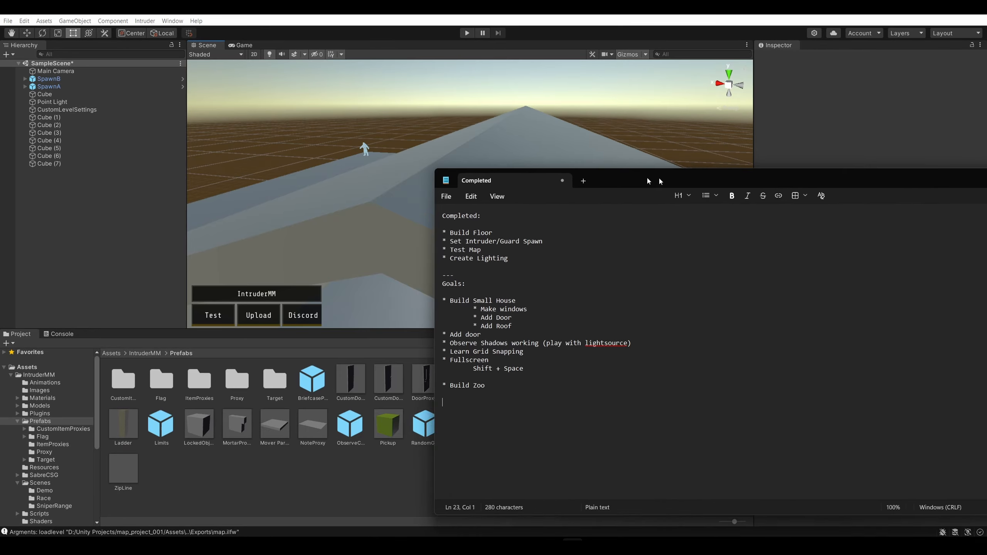
text(Things to Learn)
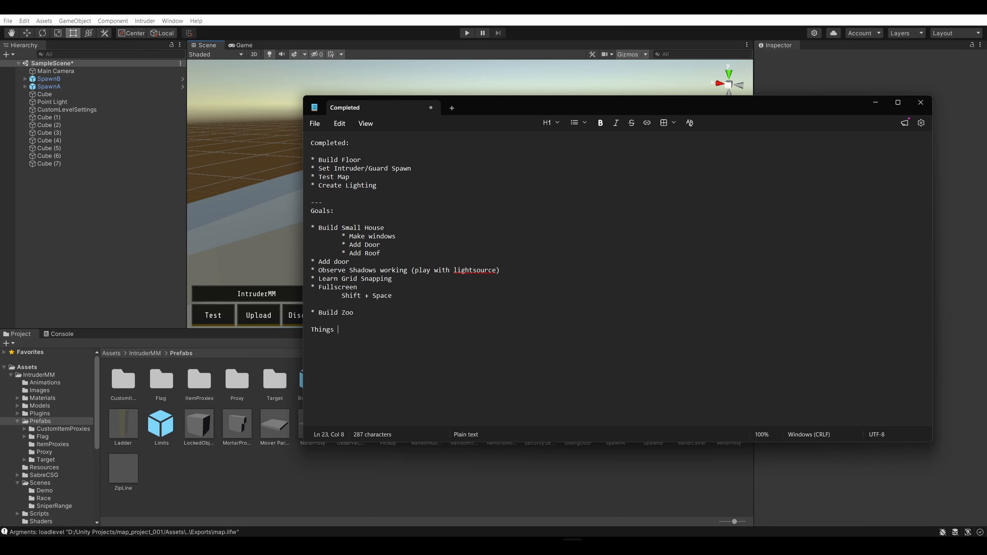
key(BackSpace)
text(:)
key(Return)
text(---)
key(Return)
key(Up)
key(Return)
key(Return)
Complete the "---" framing around the "Goals:" and "Completed:" headings to match the new section
click(347, 210)
key(Return)
text(---)
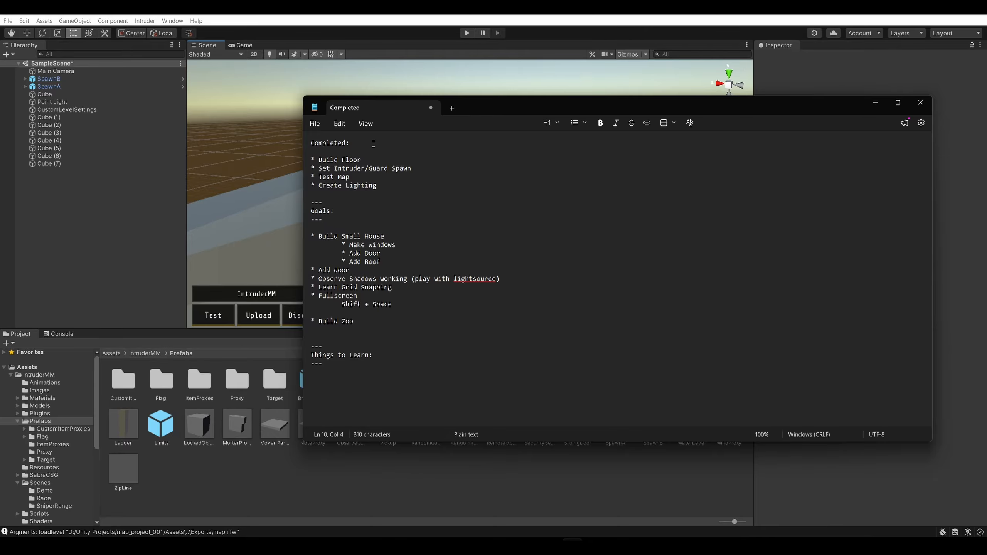
click(373, 144)
key(Return)
text(---)
key(Up)
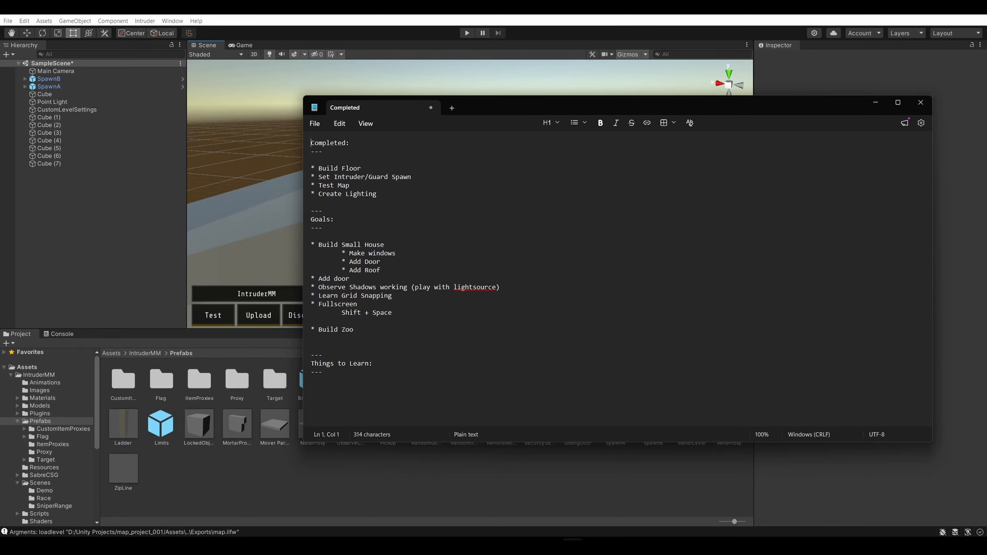
key(Return)
key(Up)
text(---)
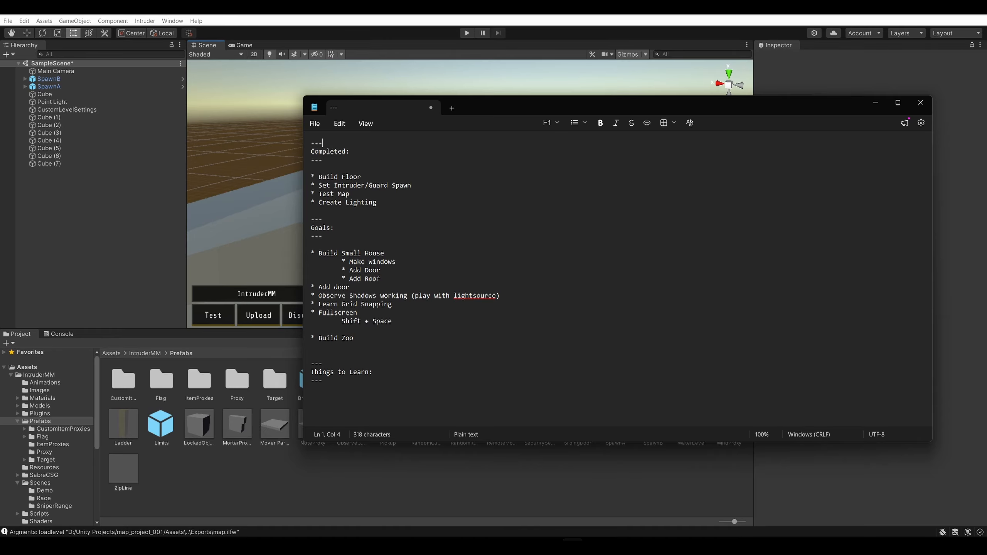
Add the note "* How to Seamlessly connect pieces (gridsnapping?)" under "Things to Learn:" and move the notes aside to return to Unity
click(365, 397)
key(Return)
text(* How to Seamlessly connec)
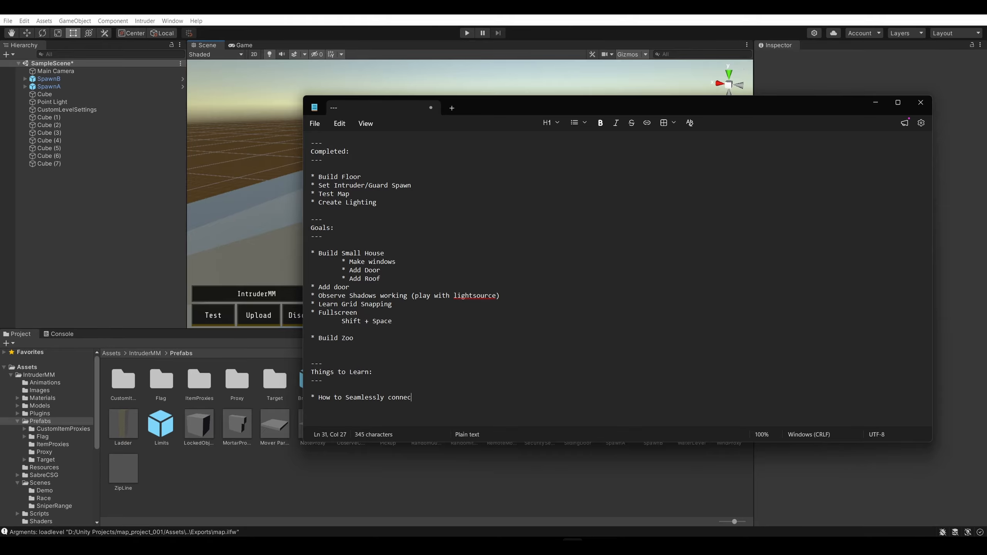
text(t pieces (gridsnapping?))
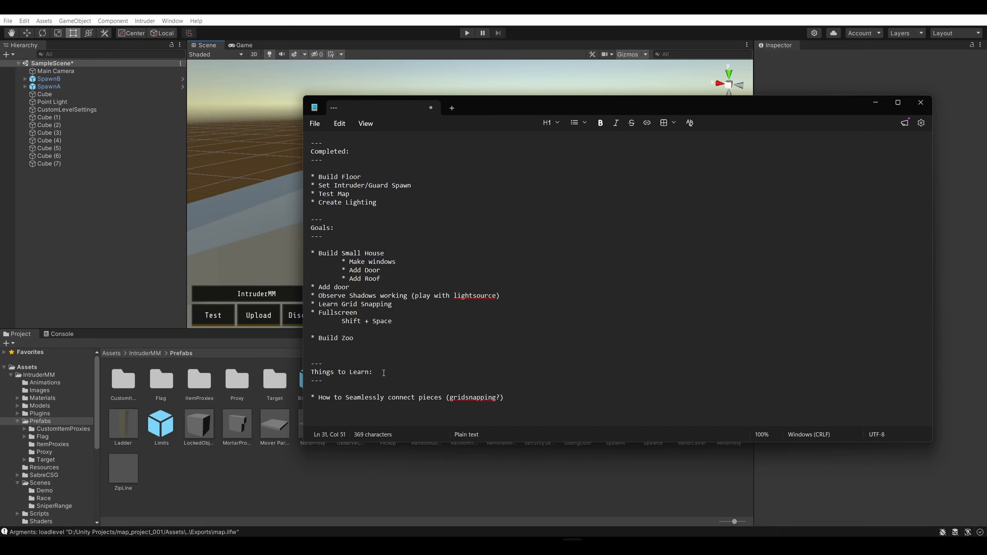
drag(532, 104, 986, 109)
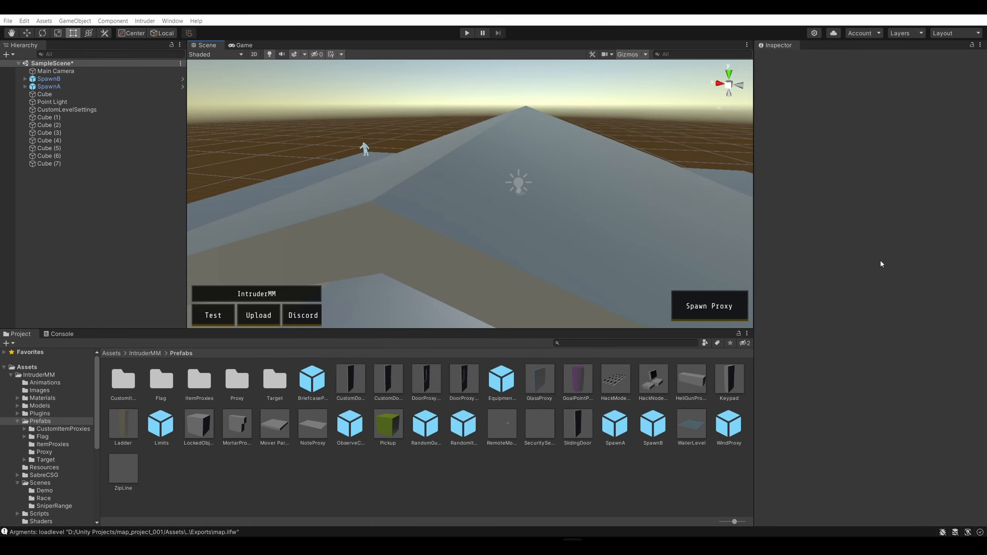
Examine the house from the front, above and the side, checking the roof fit and the open gable above the wall
scroll(494, 171, down, 4)
right_drag(579, 114, 416, 125)
key(s)
key(d)
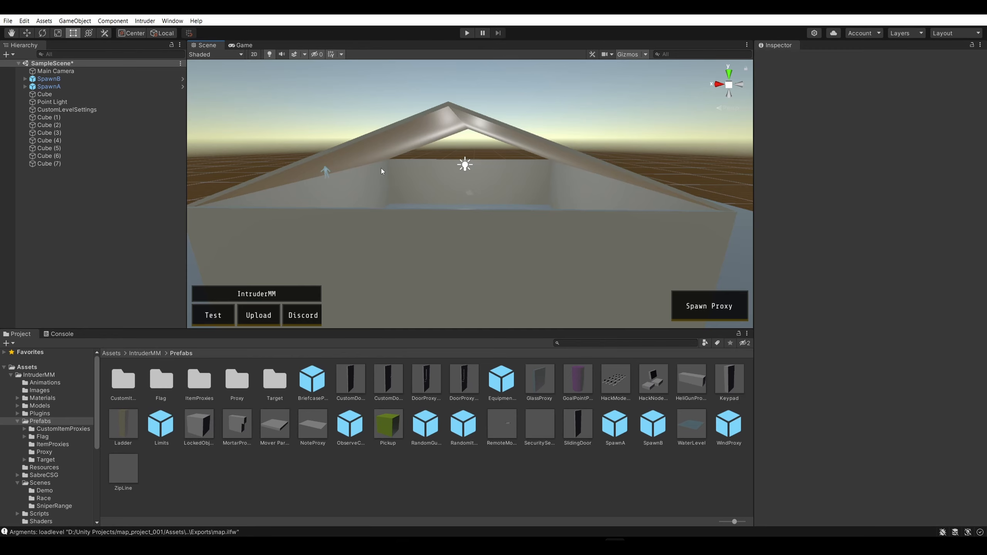
key(s)
right_drag(624, 87, 651, 129)
key(w)
key(s)
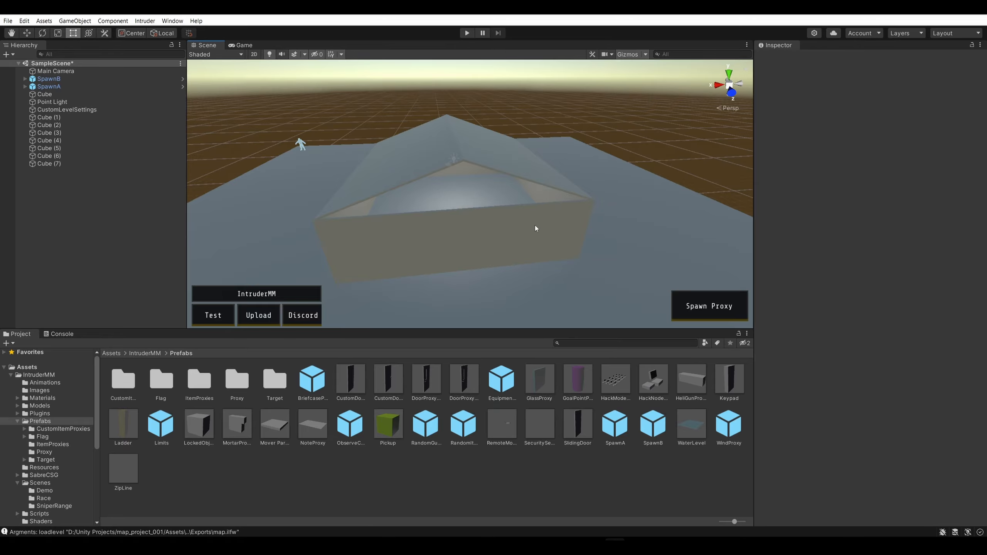
key(w)
right_drag(540, 225, 531, 167)
key(w)
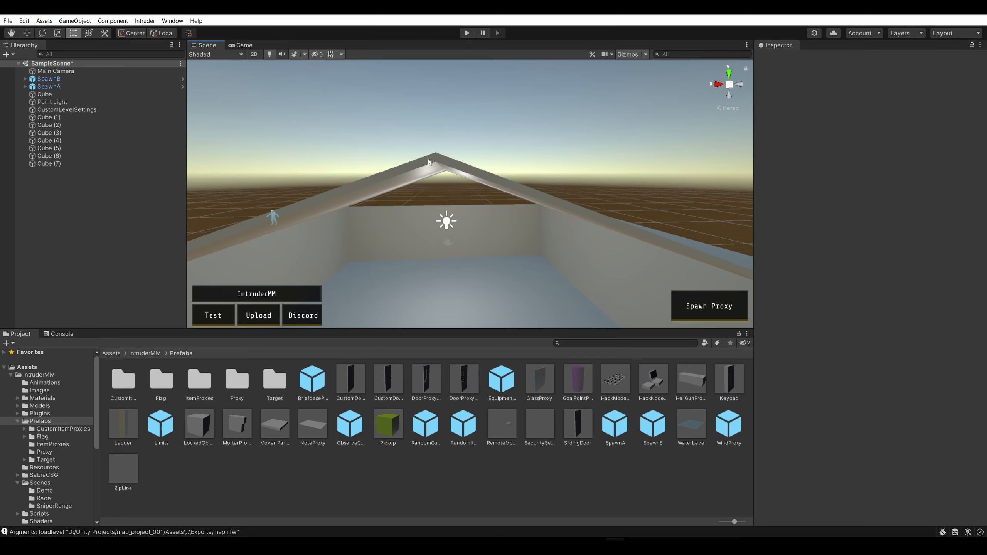
key(s)
right_drag(495, 125, 518, 160)
key(w)
right_drag(622, 75, 606, 50)
key(s)
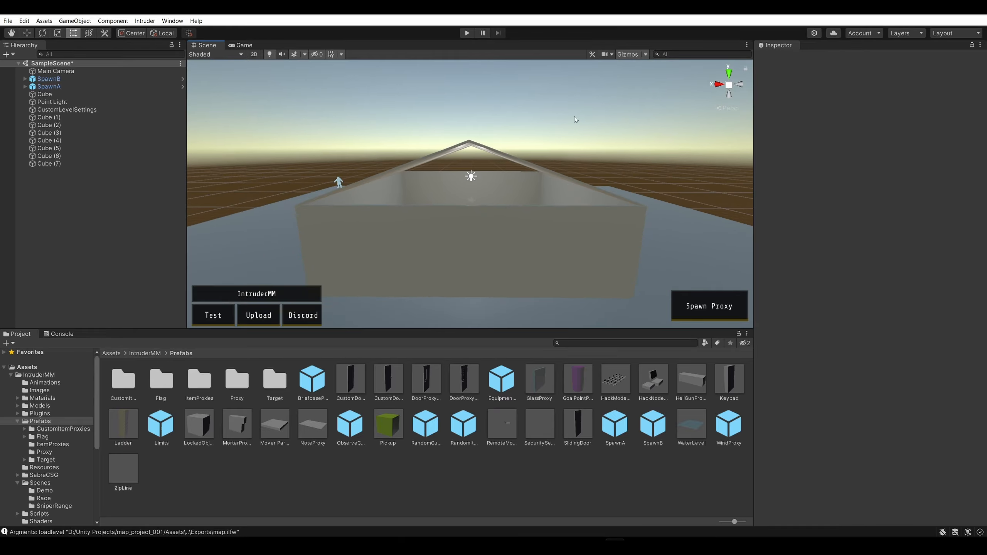
right_drag(598, 156, 669, 150)
key(a)
key(s)
key(w)
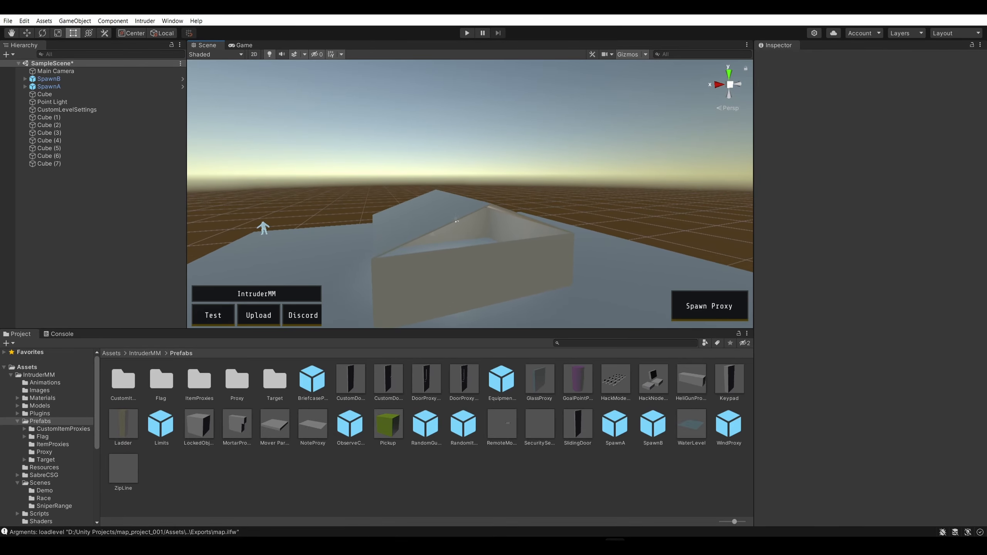
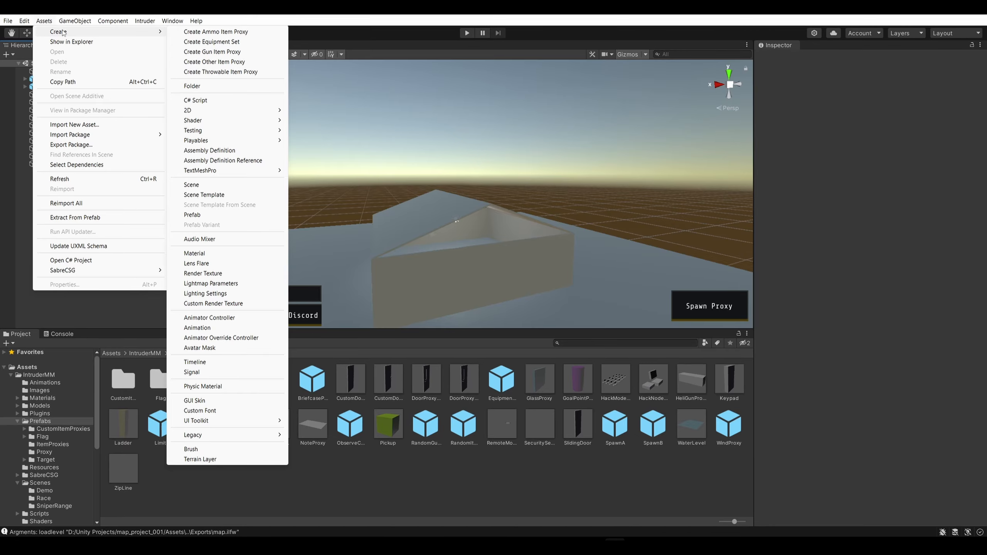
click(216, 102)
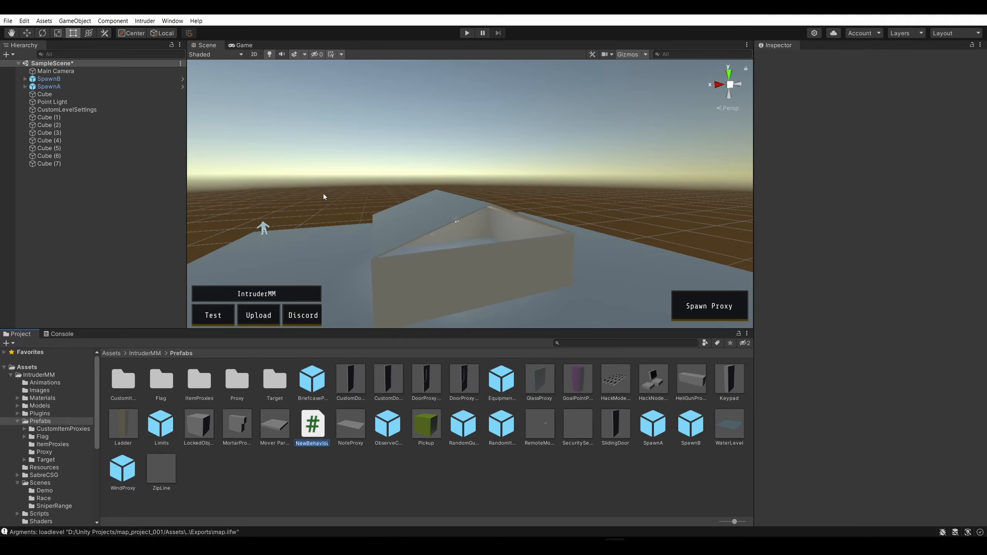
click(331, 481)
key(ctrl+z)
key(ctrl+z)
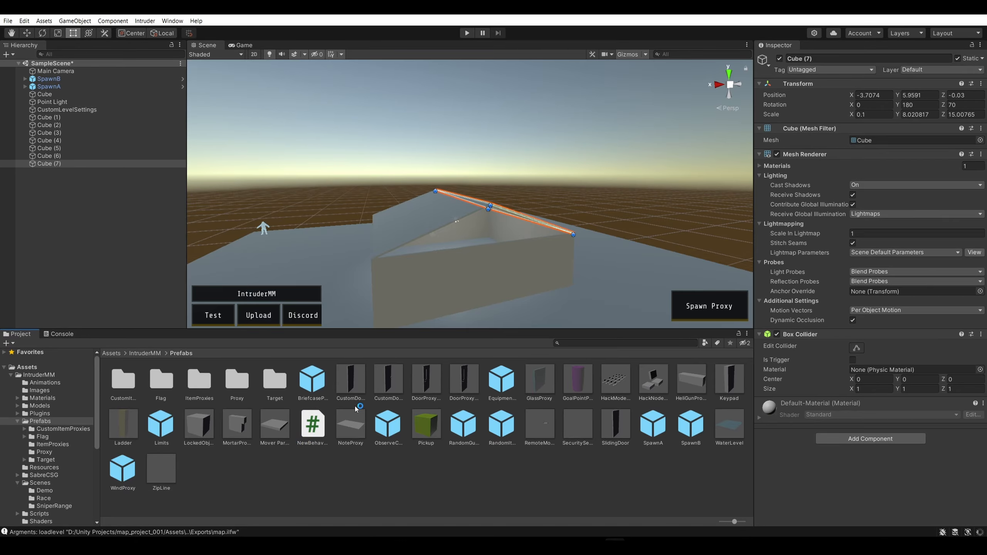
click(318, 431)
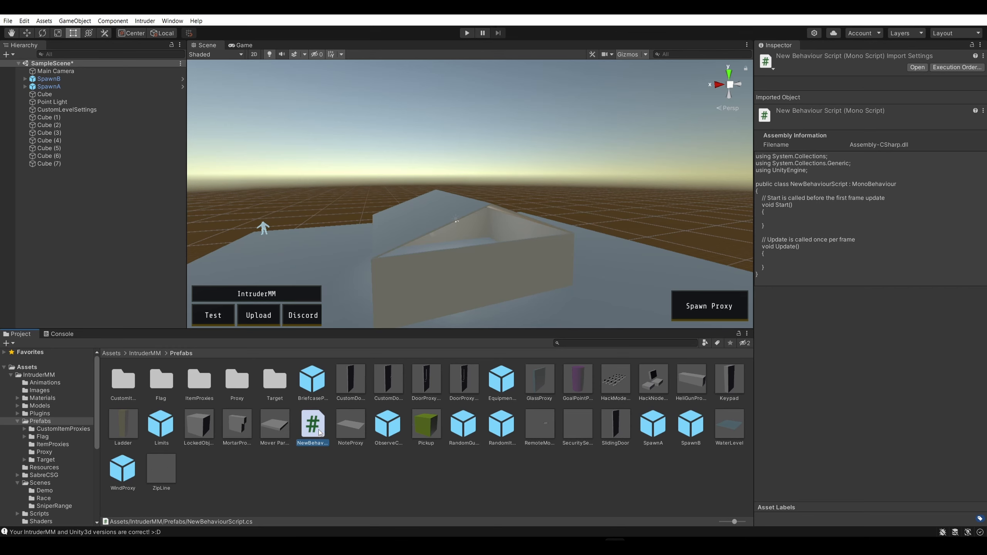
right_click(319, 432)
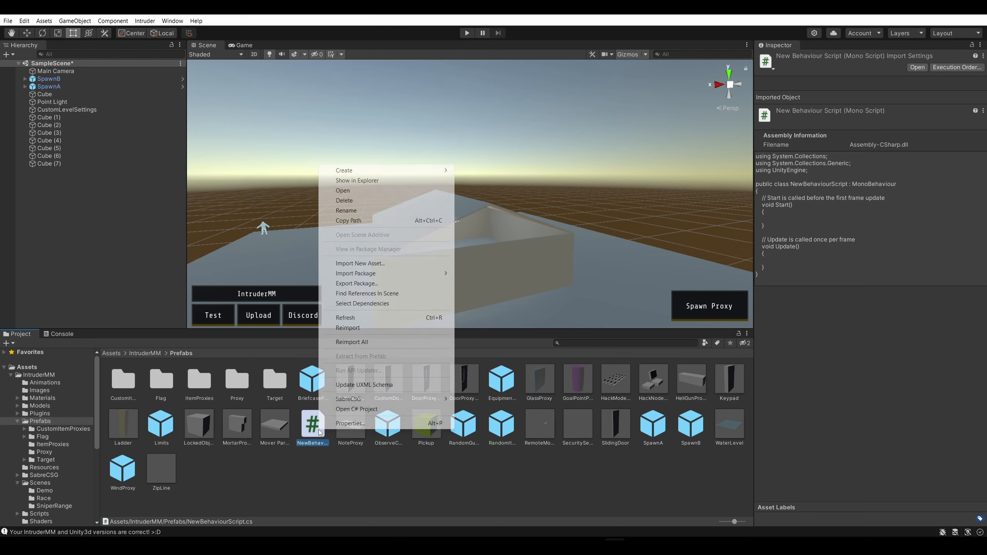
click(364, 200)
key(Return)
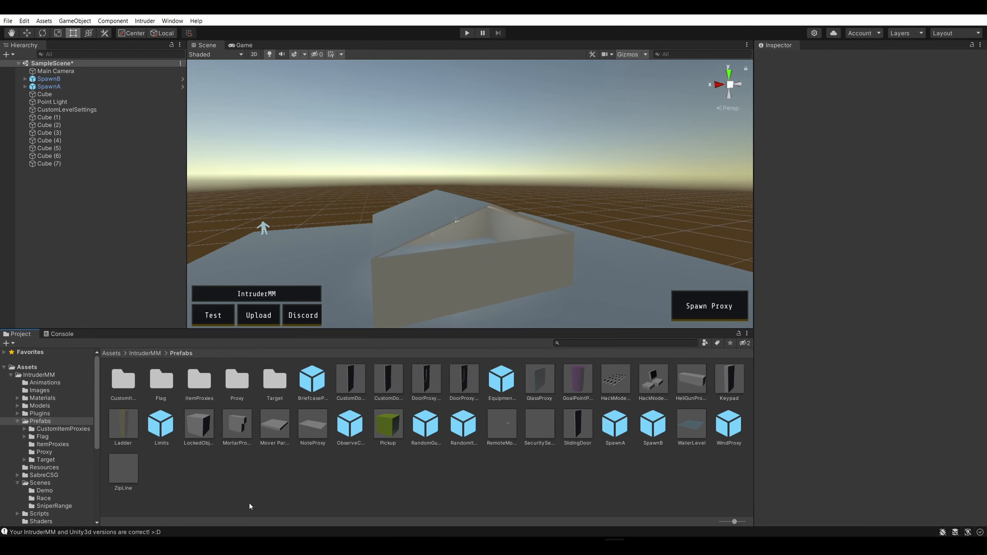
Create a C# script named "Triangle Primitive" in the project's root Assets folder
click(118, 353)
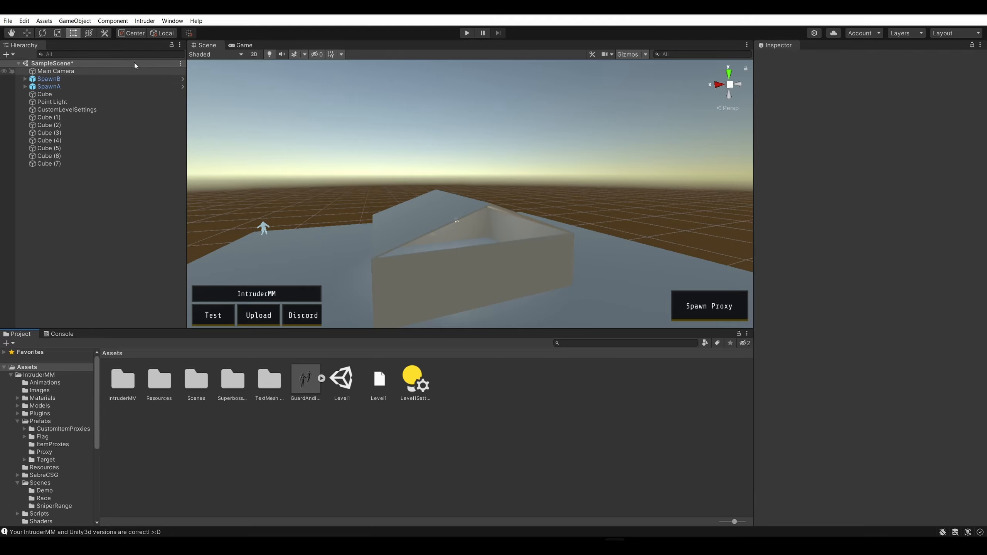
click(44, 21)
mouse_move(62, 31)
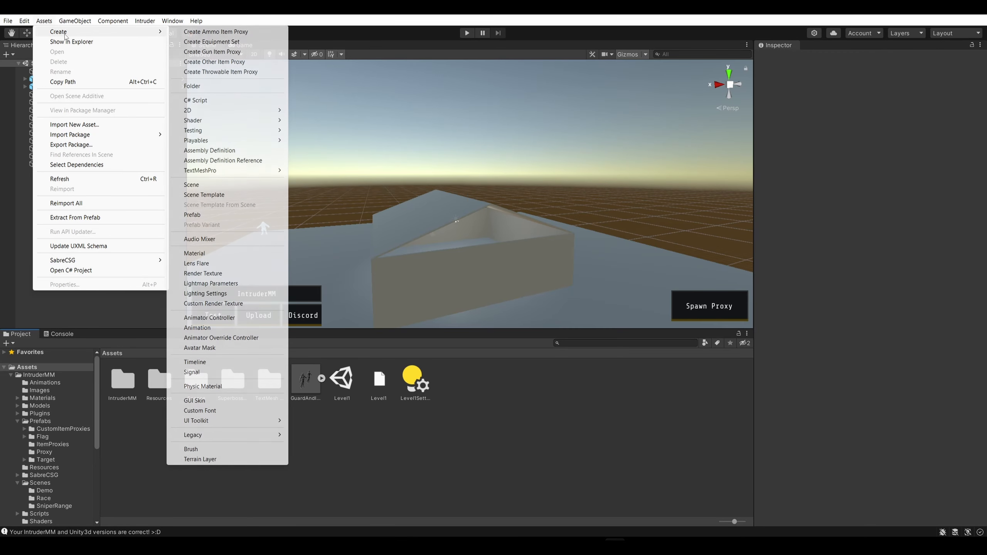
click(216, 101)
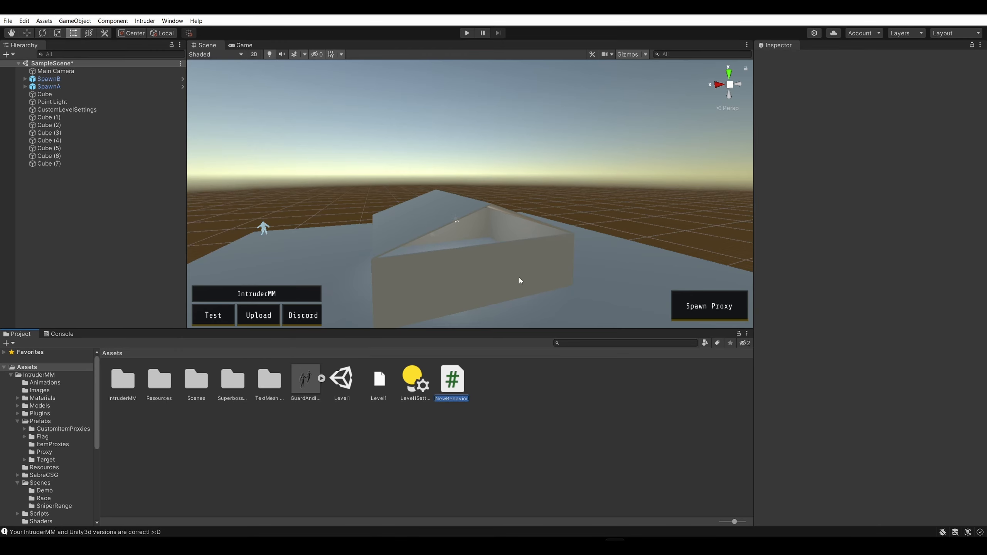
text(Triangle Prim)
text(itive)
key(Return)
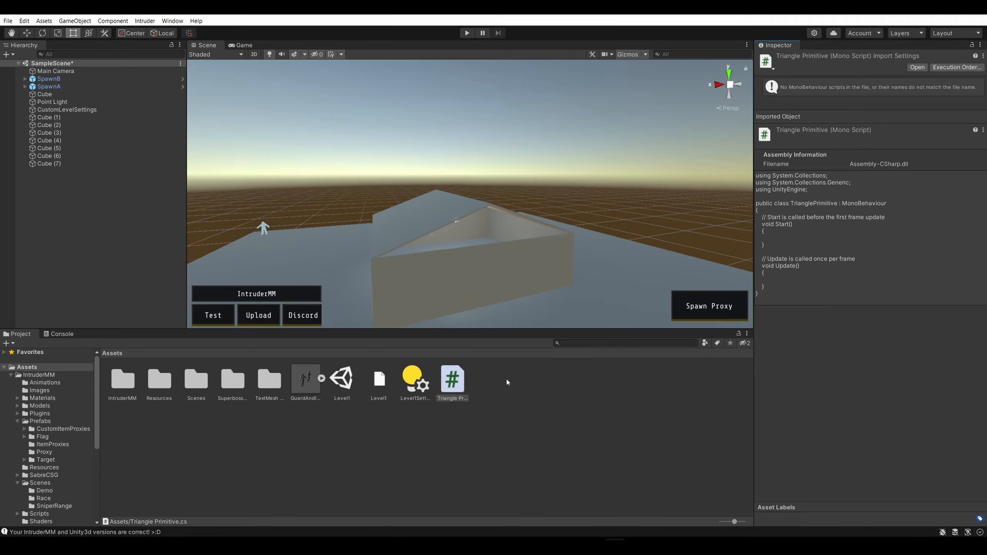
Open the Triangle Primitive script in Visual Studio Code, replace its template with the copied triangle mesh code, save, and return to Unity
double_click(458, 383)
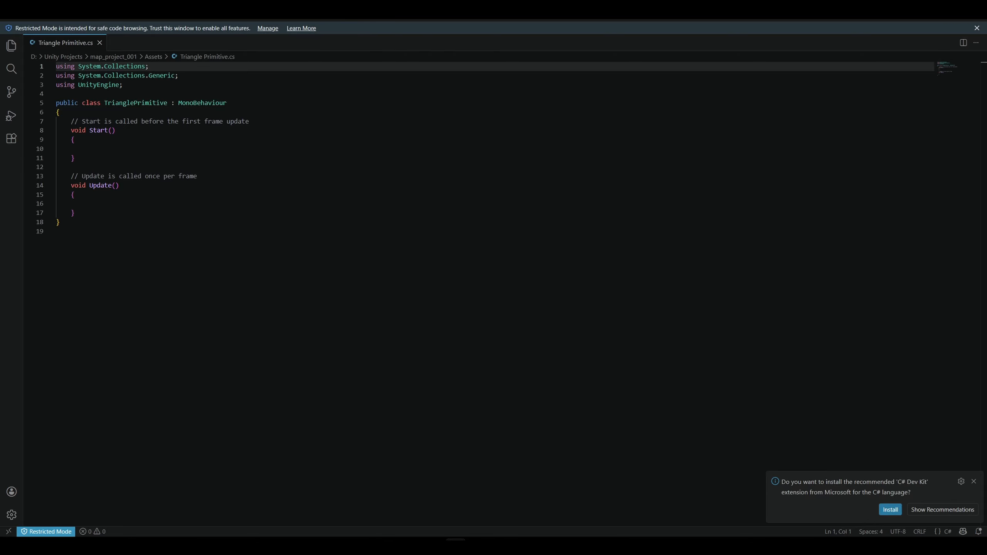
key(ctrl+a)
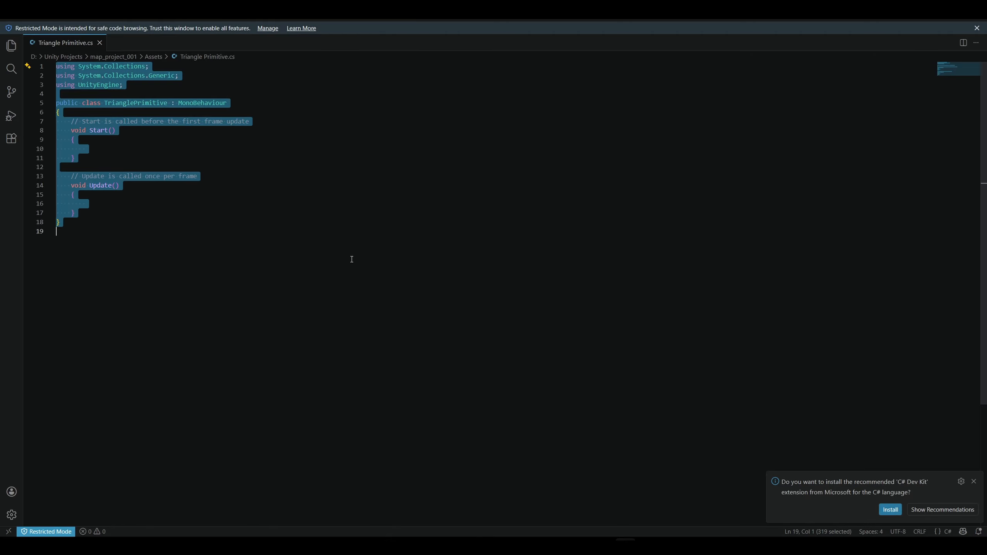
key(ctrl+v)
key(ctrl+s)
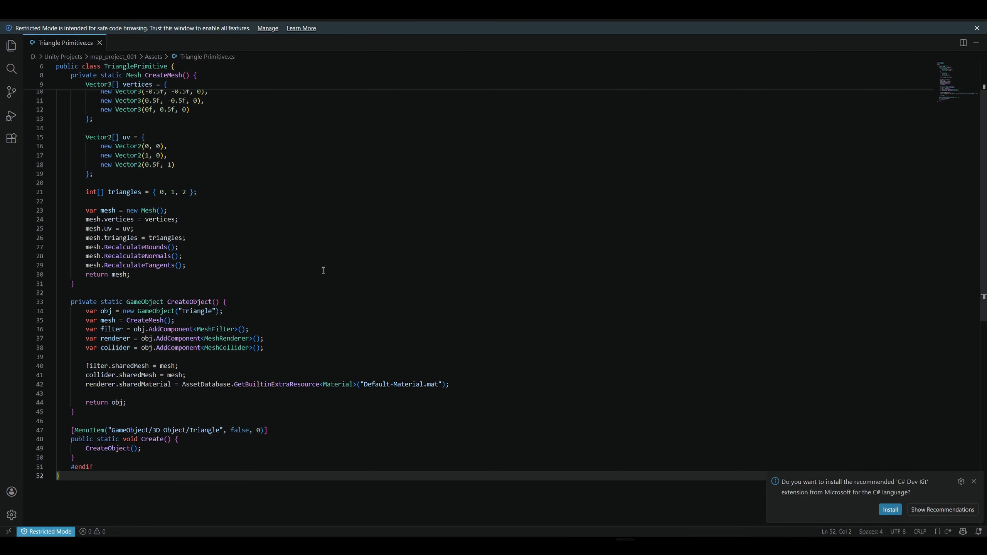
scroll(337, 277, up, 3)
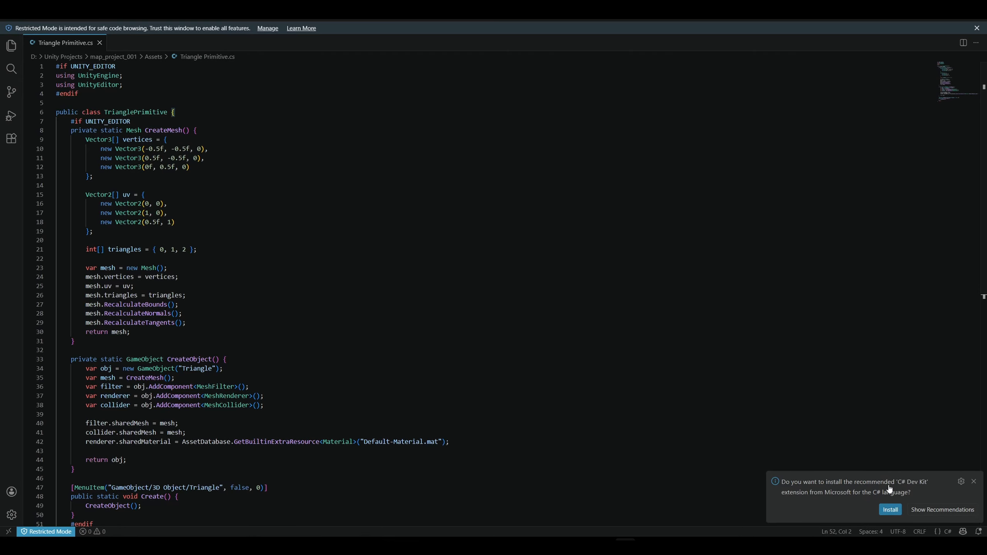
click(973, 481)
click(890, 367)
click(719, 249)
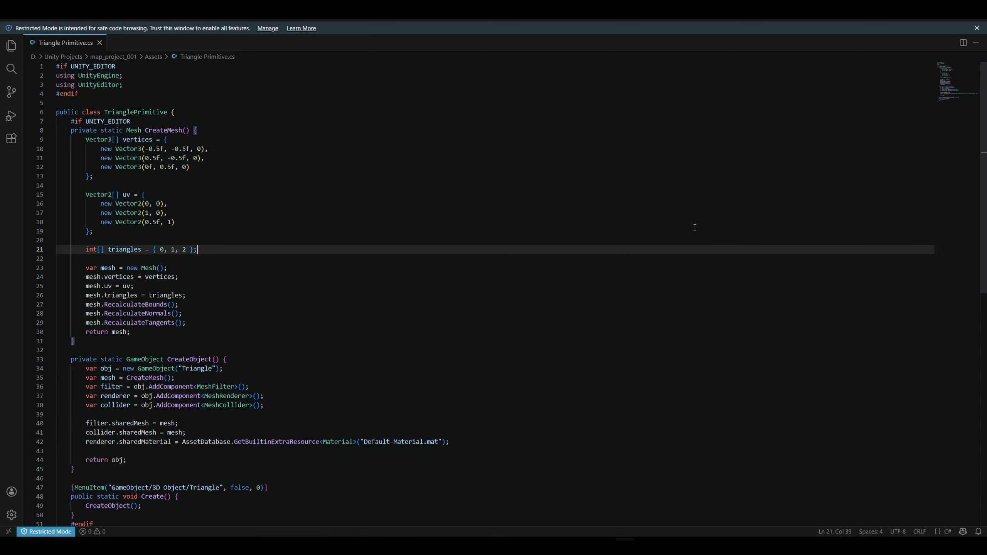
click(970, 17)
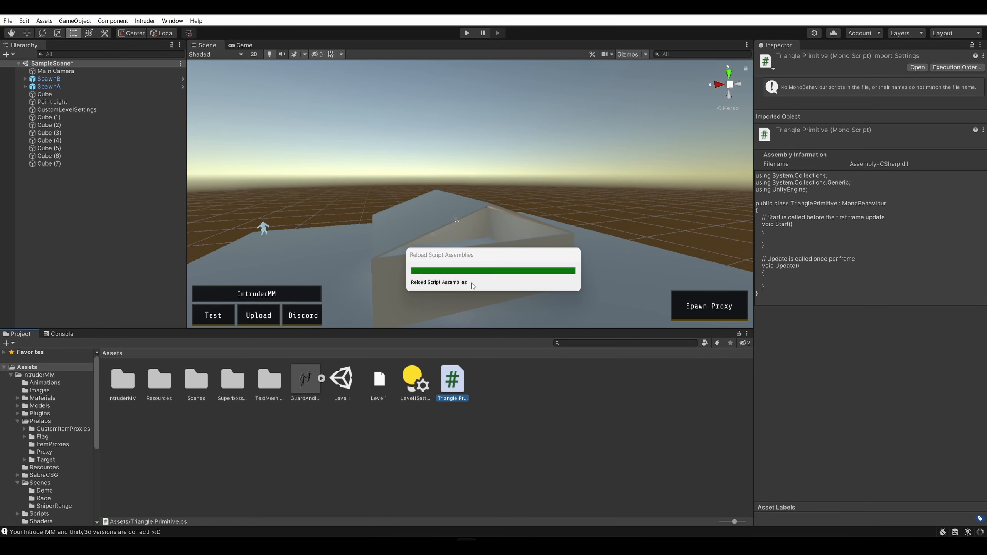
Maximize the Scene view and add a Triangle 3D object using the new primitive
click(527, 413)
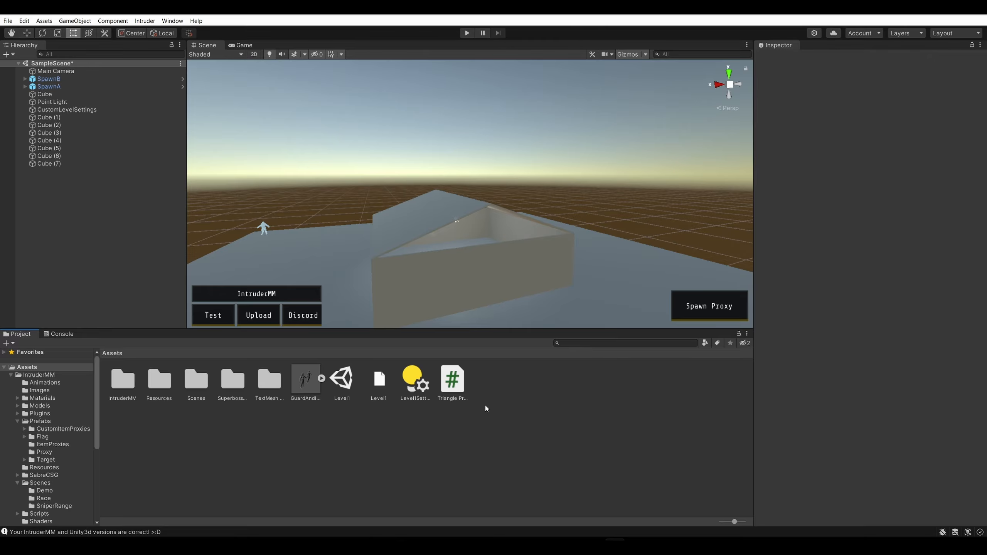
click(347, 183)
click(74, 20)
mouse_move(115, 65)
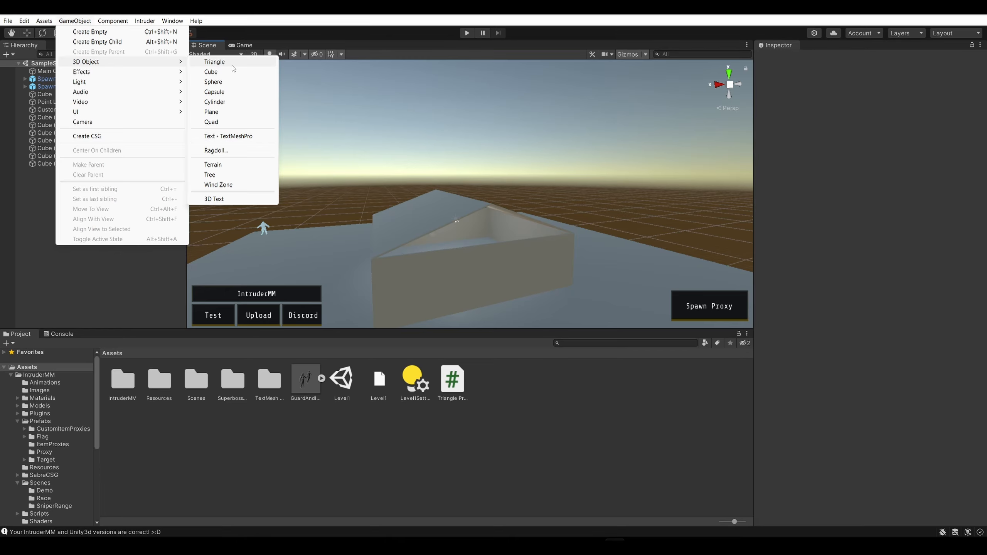
click(588, 109)
key(shift+space)
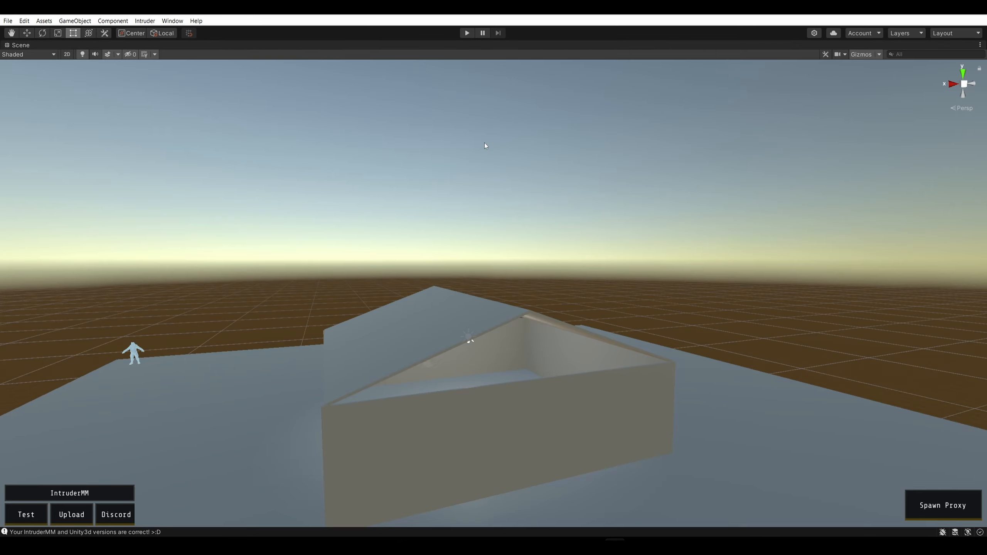
right_drag(484, 142, 497, 157)
key(w)
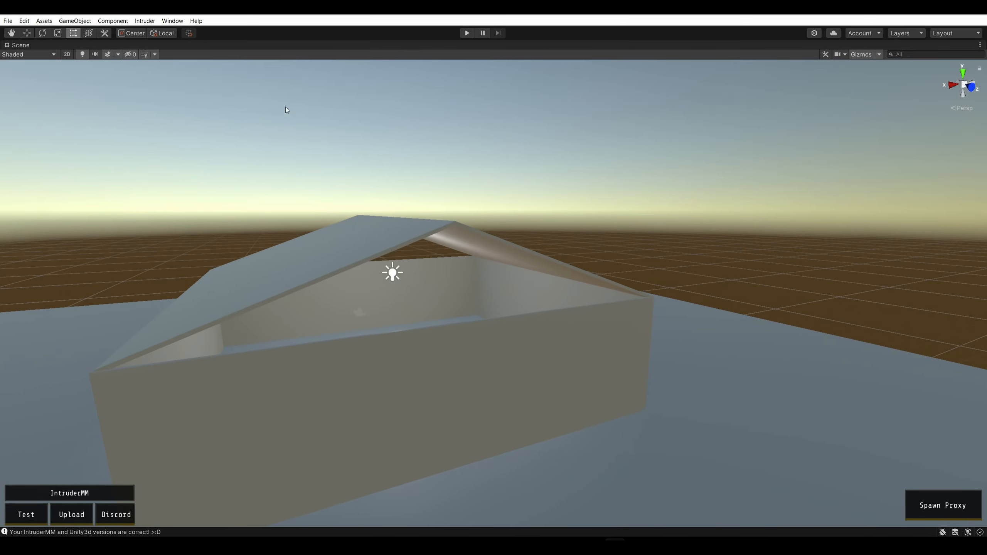
click(144, 20)
mouse_move(86, 21)
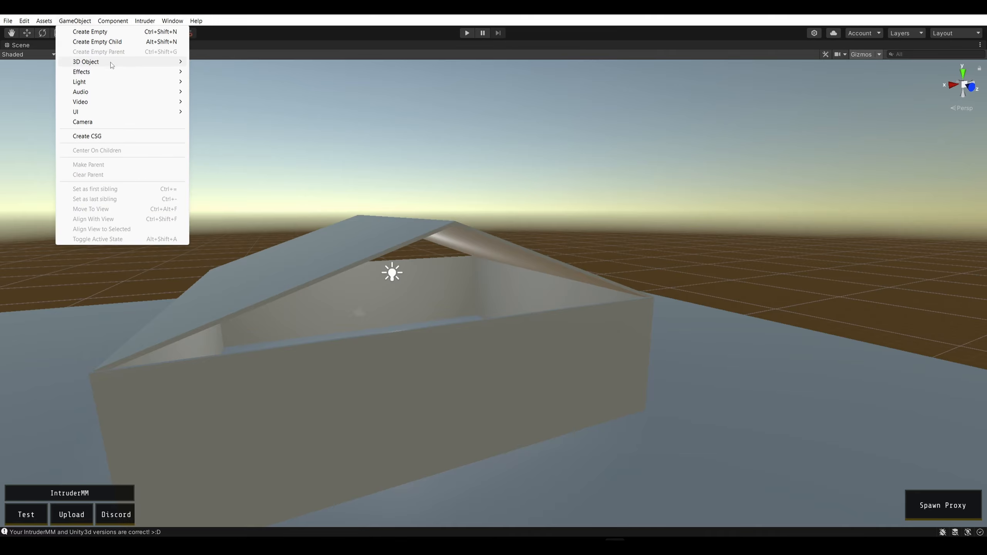
mouse_move(110, 63)
click(216, 64)
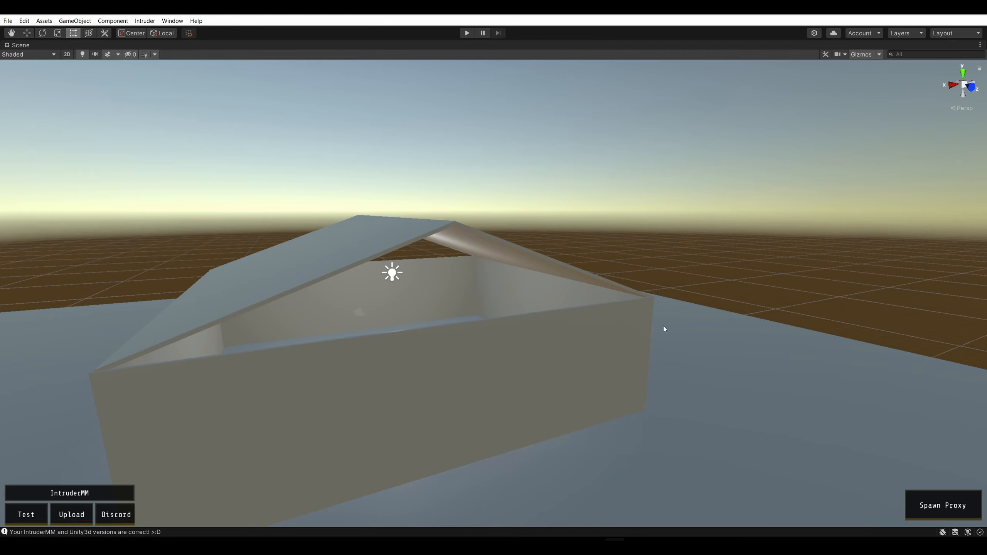
Restore the editor layout, select the new Triangle, and stretch it upward to a Y scale of about 2.57
right_drag(663, 328, 568, 207)
key(w)
key(s)
key(w)
key(a)
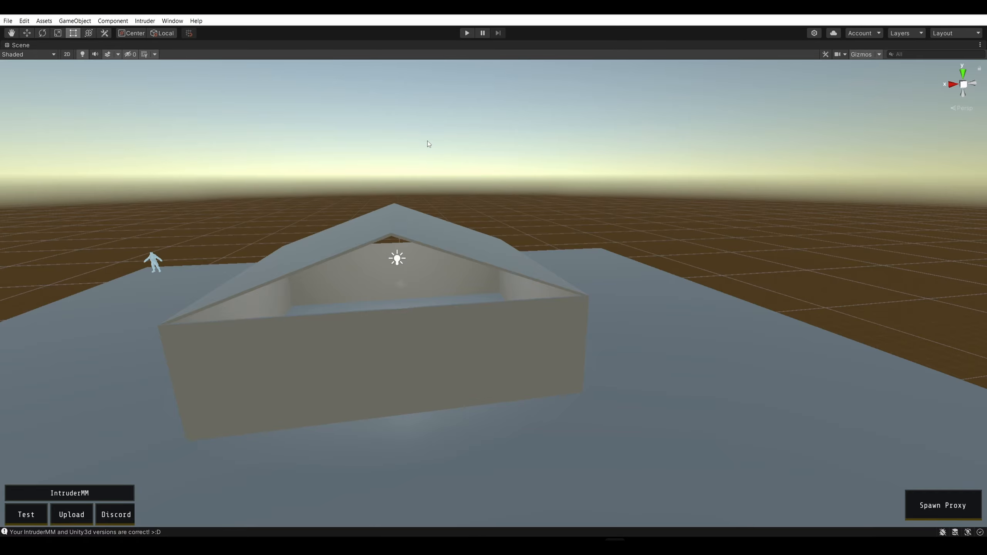
right_drag(198, 126, 205, 143)
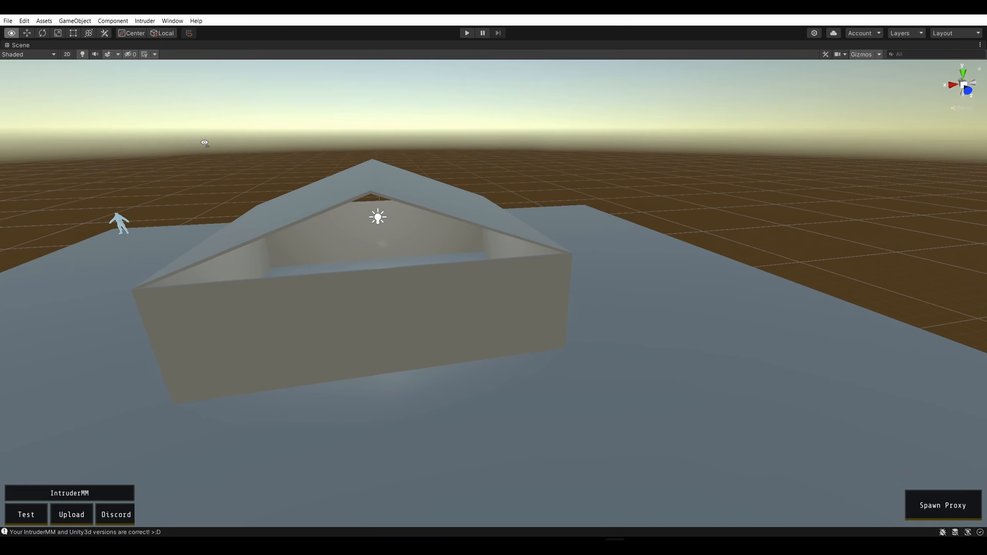
key(shift+space)
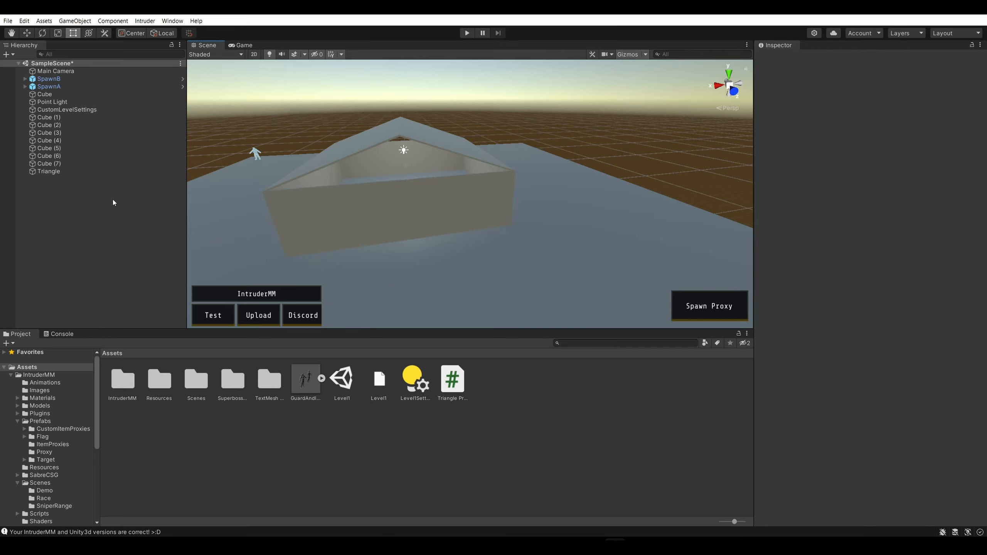
click(89, 171)
key(w)
right_drag(376, 193, 480, 253)
drag(485, 240, 489, 164)
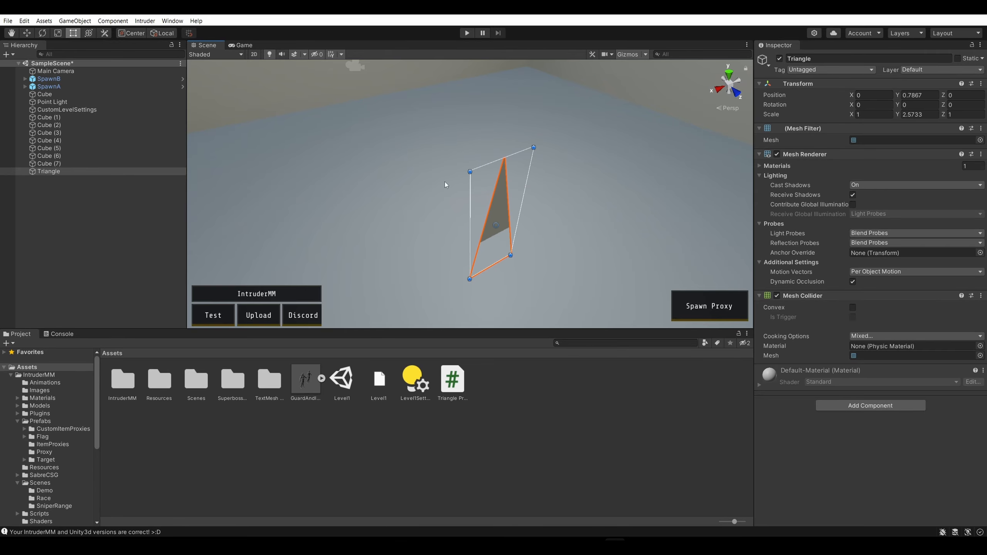
Move the triangle up to the open gable above the wall, at about X 0.04, Y 5.98, Z 7.49
key(w)
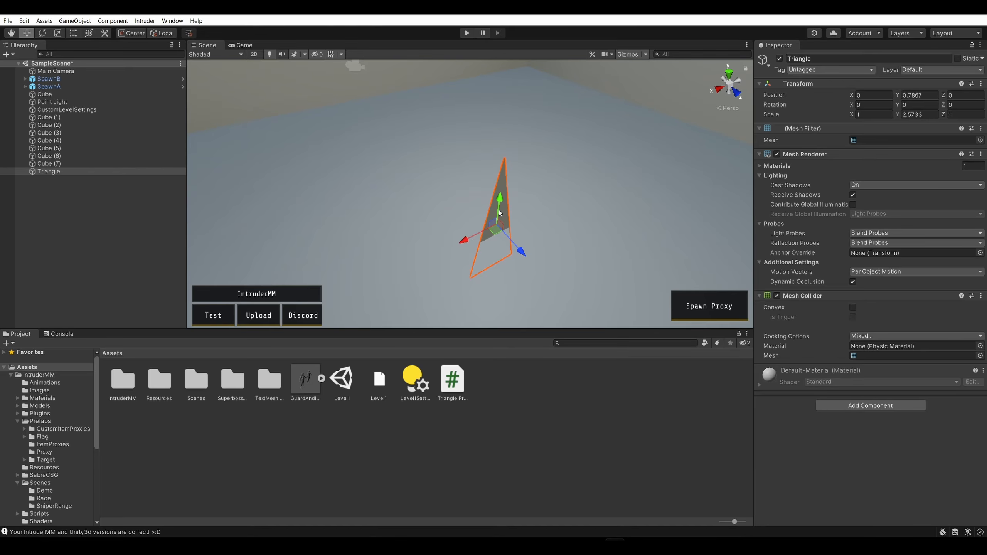
drag(499, 213, 618, 178)
key(s)
right_drag(619, 179, 447, 168)
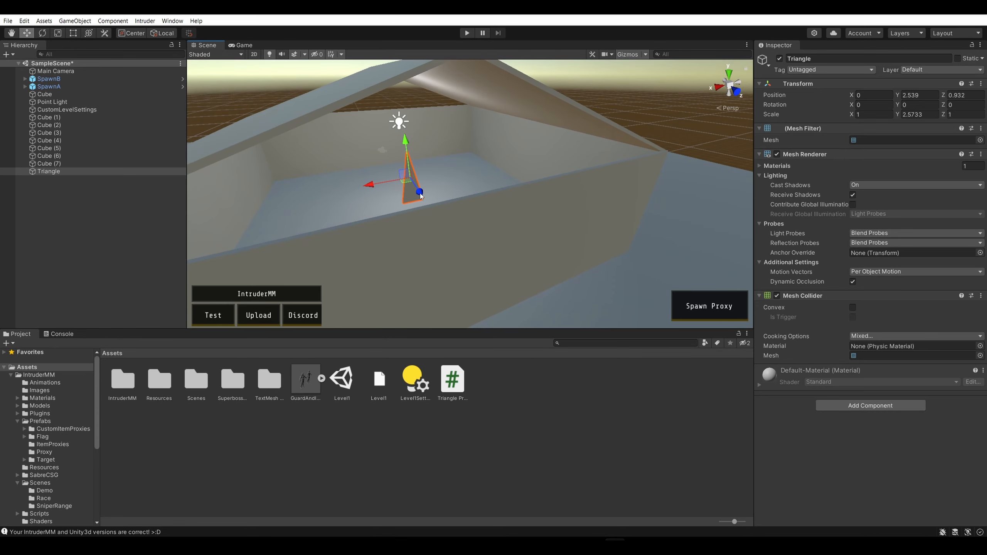
drag(421, 196, 591, 278)
drag(498, 290, 475, 111)
right_drag(474, 111, 575, 215)
key(a)
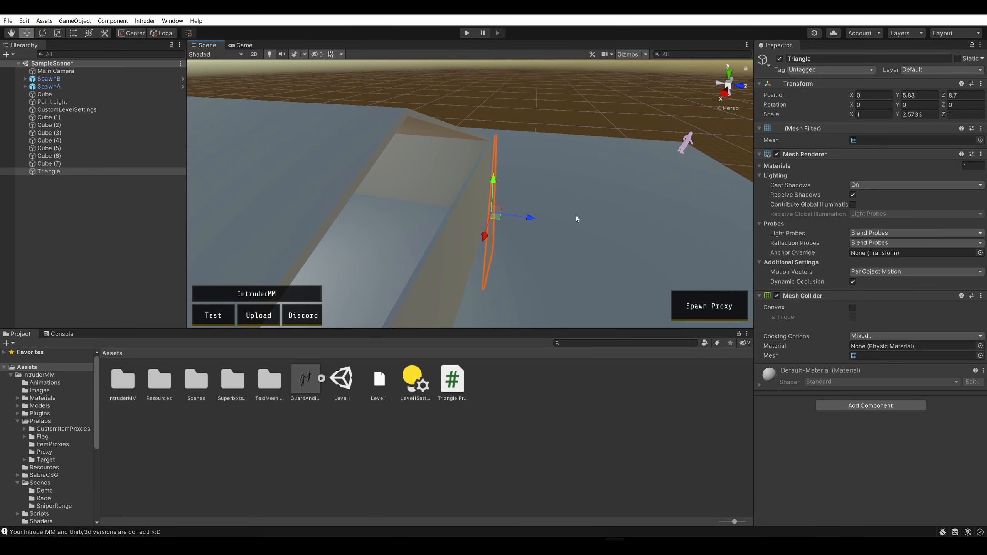
drag(529, 220, 454, 217)
alt+drag(508, 236, 498, 260)
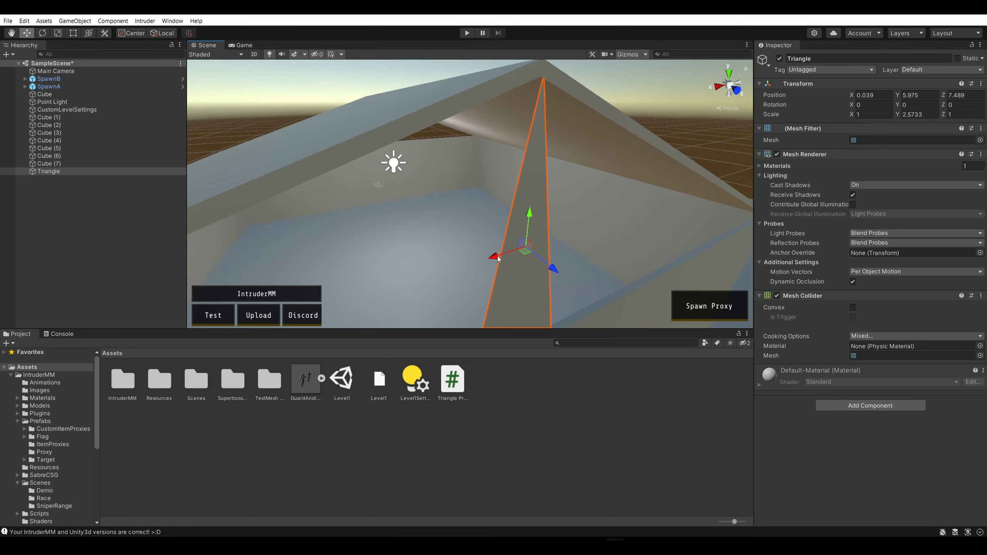
Widen the triangle across the gable opening to an X scale of about 4.56, centred near X -0.25
click(72, 34)
drag(580, 208, 674, 208)
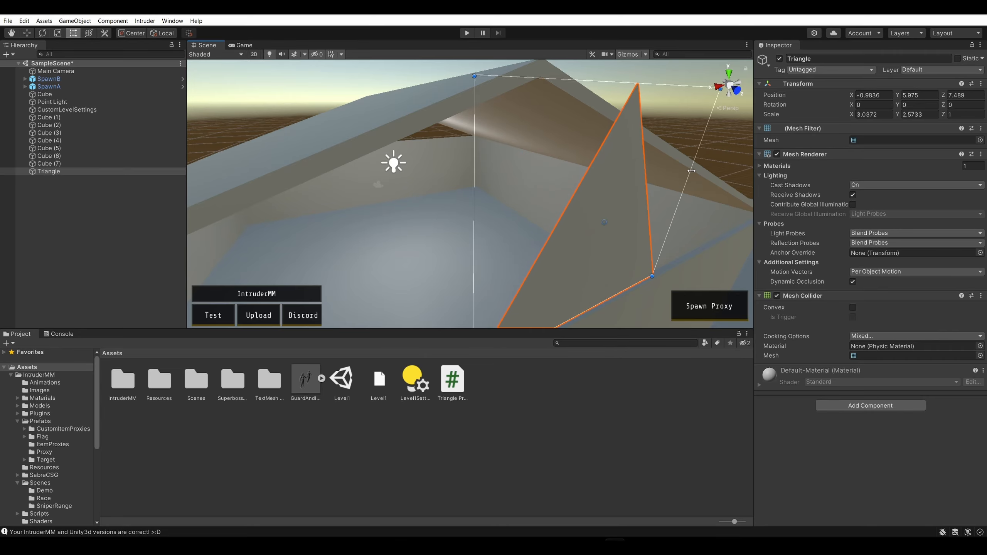
drag(473, 215, 156, 272)
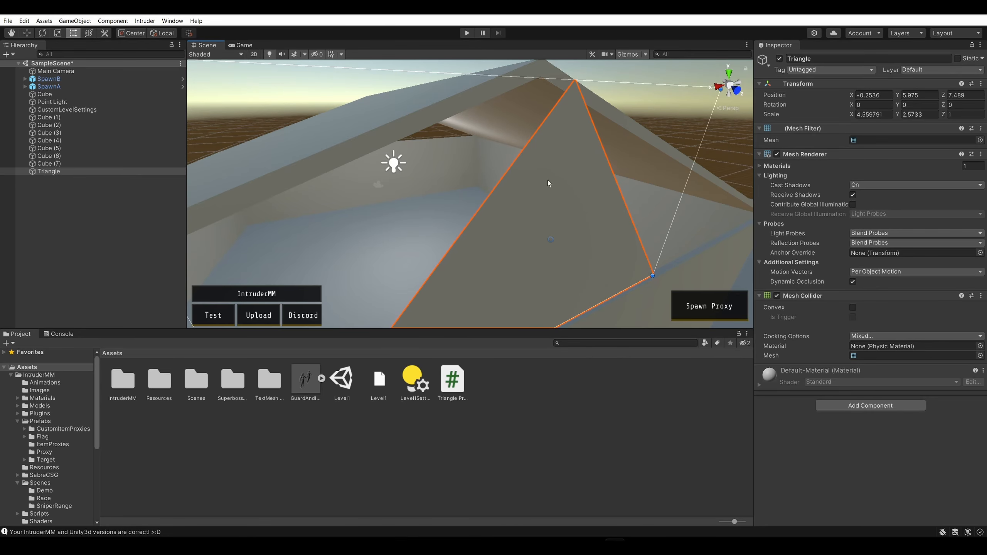
Scale the triangle along its Z axis to about 0.3
right_drag(548, 180, 504, 148)
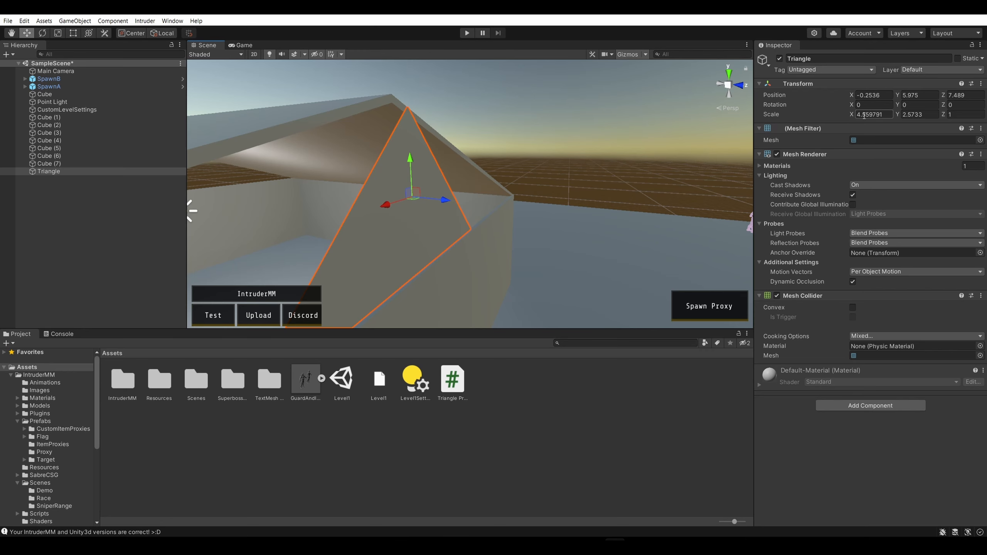
alt+drag(613, 169, 574, 186)
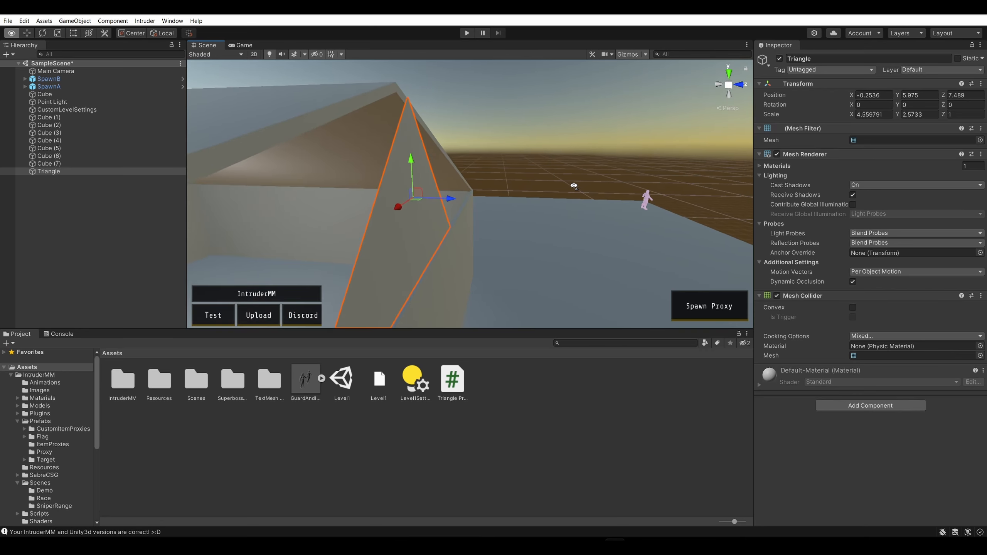
key(d)
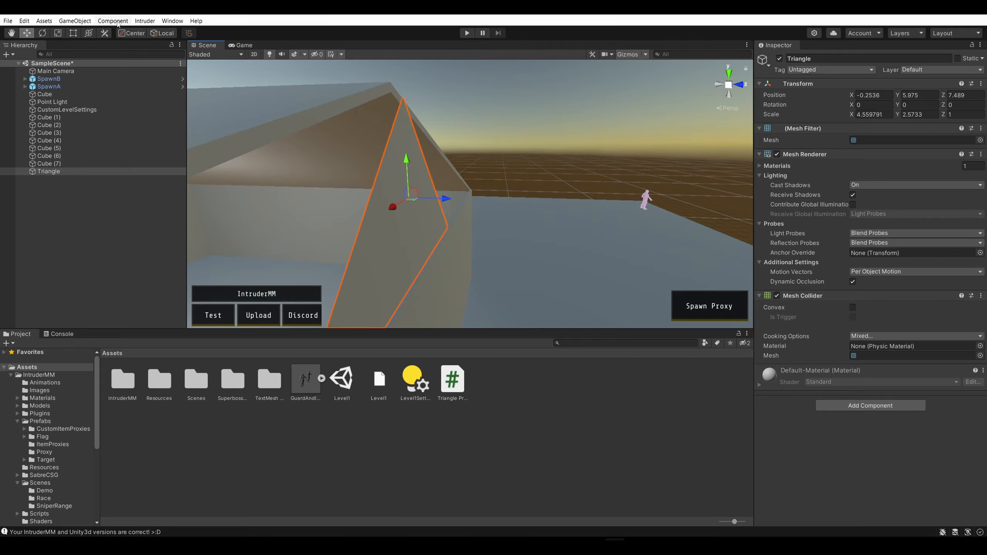
click(57, 34)
mouse_move(426, 200)
mouse_down()
mouse_move(515, 204)
mouse_move(427, 202)
mouse_up()
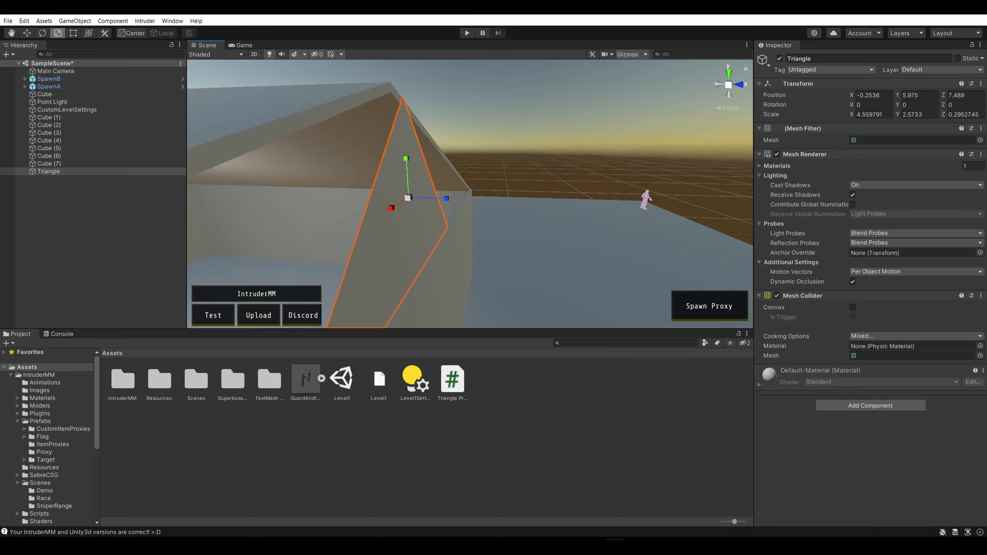
Move the flat triangle outward along its Z axis to about Z 7.63
click(27, 33)
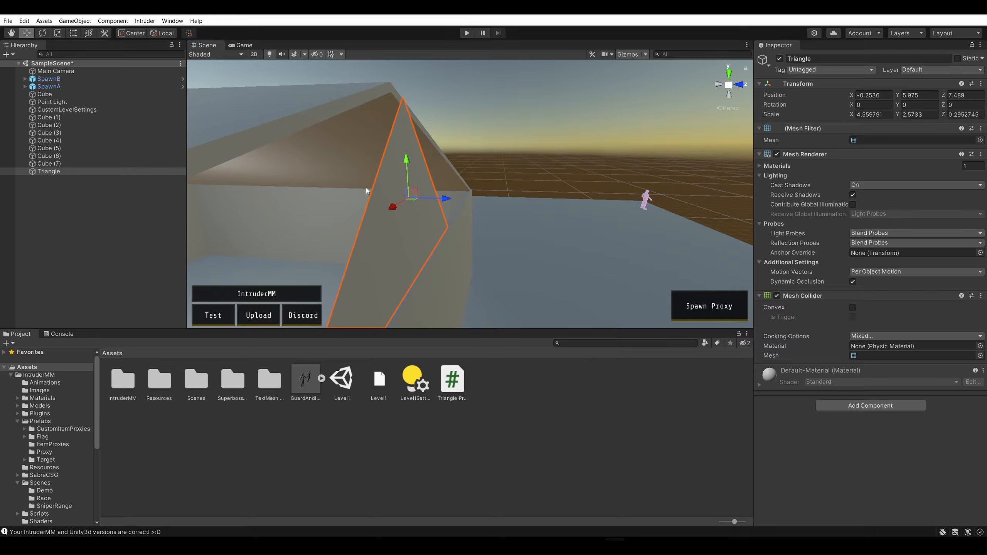
mouse_move(448, 198)
mouse_down()
mouse_move(607, 229)
mouse_move(426, 196)
mouse_move(447, 199)
mouse_up()
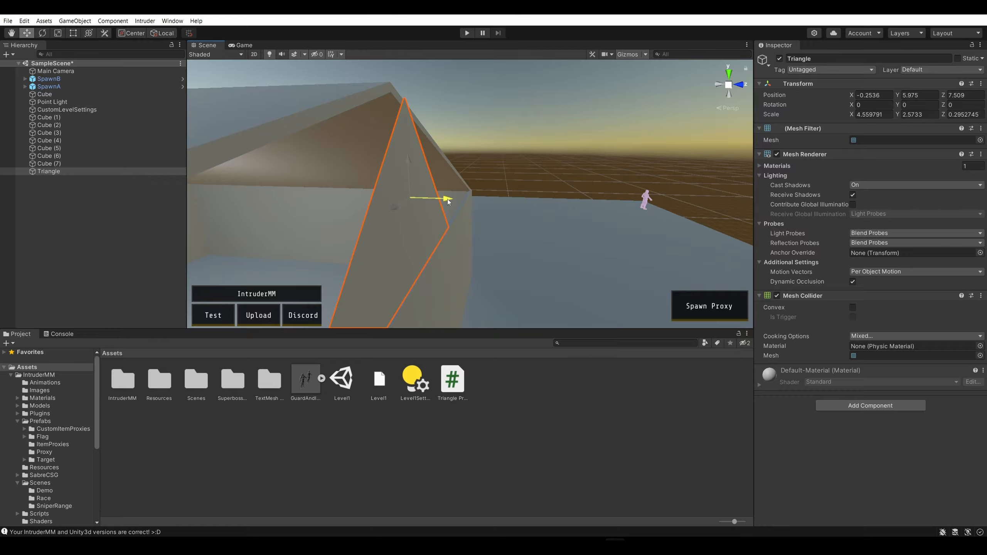
drag(447, 200, 445, 146)
alt+scroll(441, 144, down, 3)
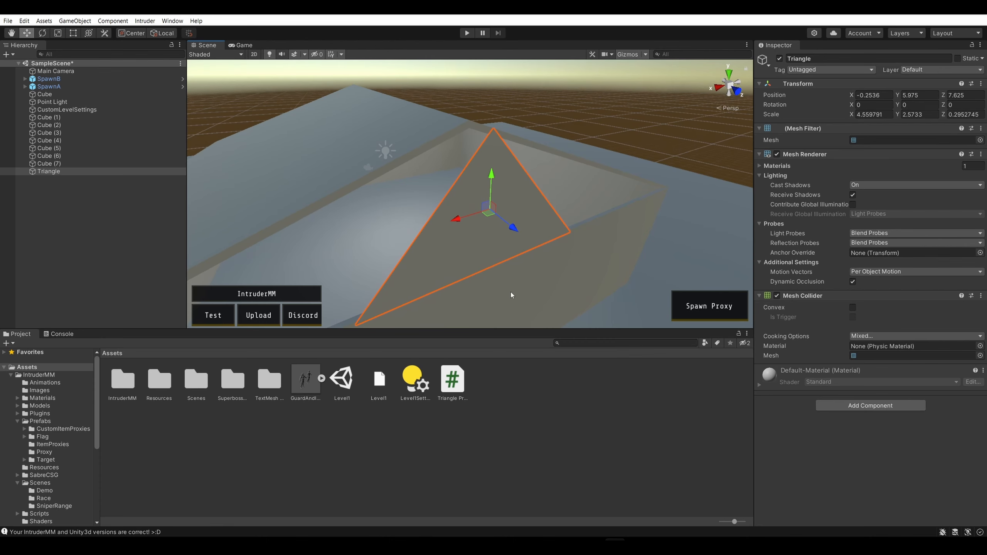
Delete the flat Triangle object from the scene
click(542, 399)
click(492, 178)
click(84, 174)
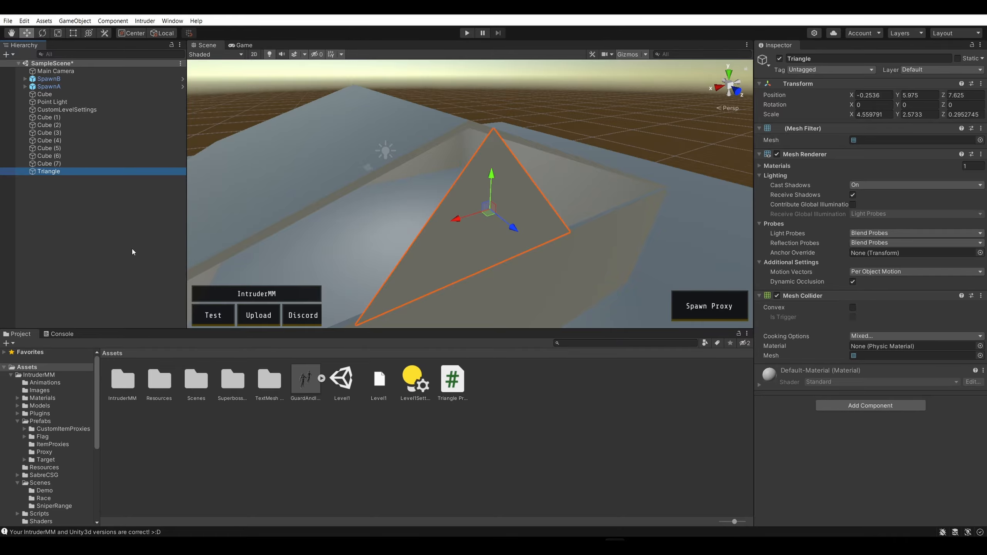
click(116, 248)
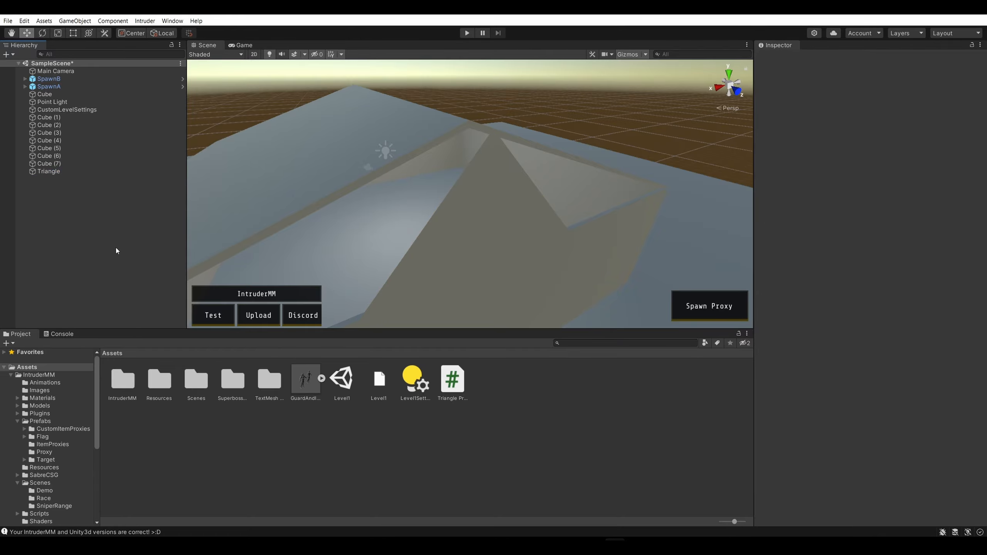
click(69, 172)
right_click(101, 171)
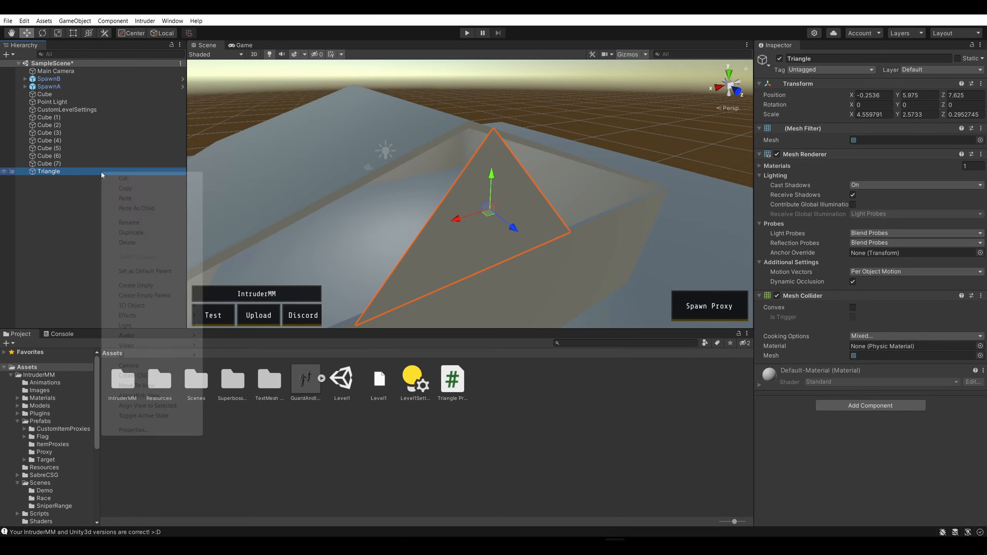
click(132, 242)
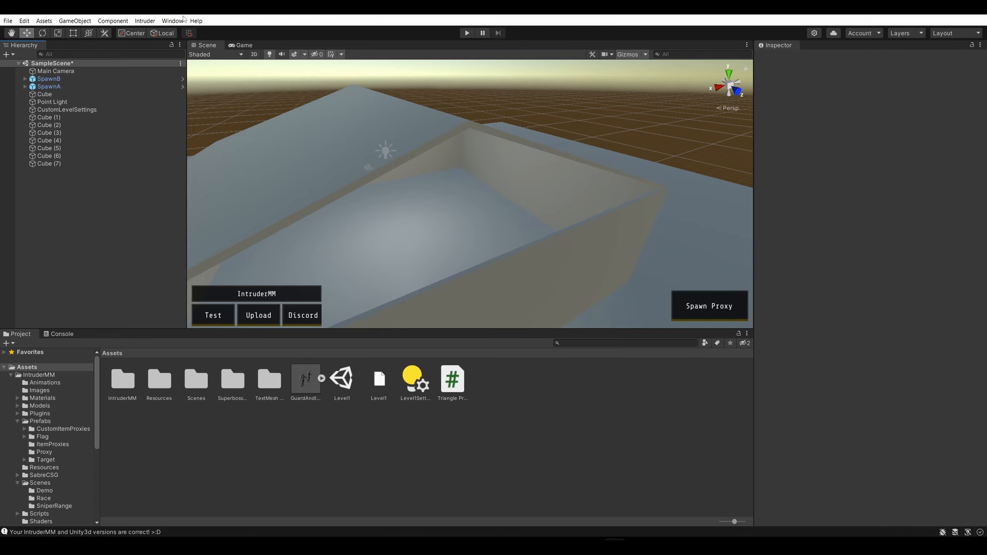
Replace all code in the Triangle Primitive script with the copied Triangle Prism code, save it and return to Unity
click(443, 383)
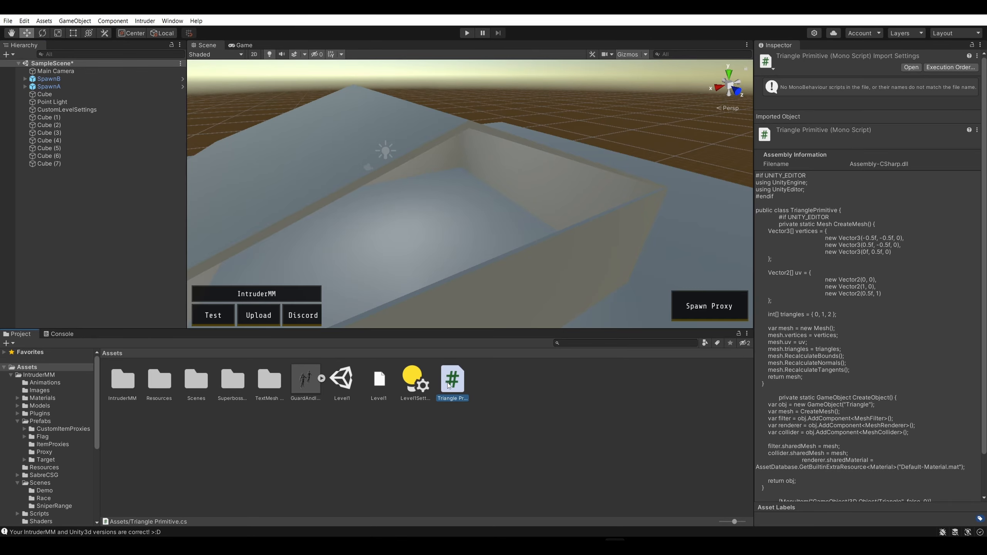
double_click(451, 387)
key(ctrl+a)
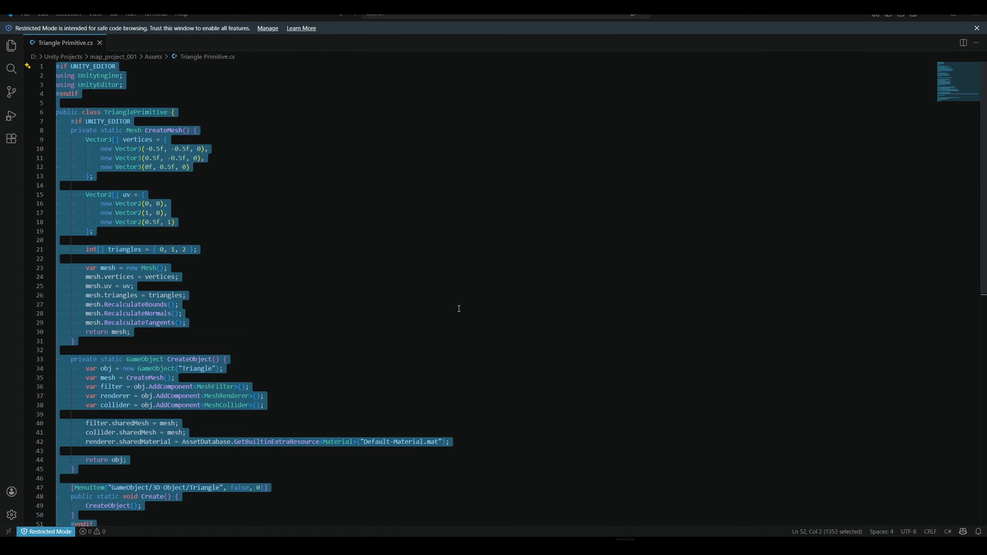
key(ctrl+v)
key(ctrl+s)
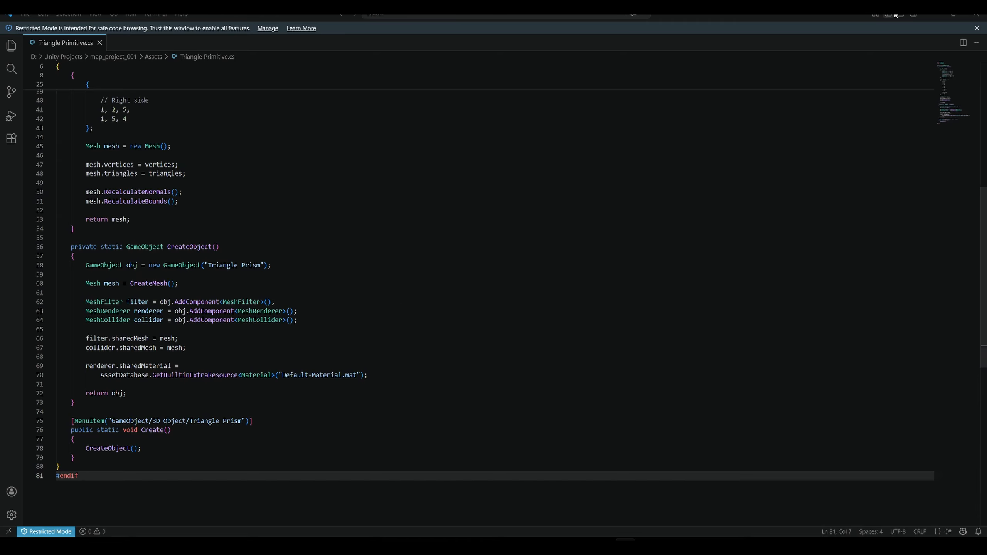
key(alt+Tab)
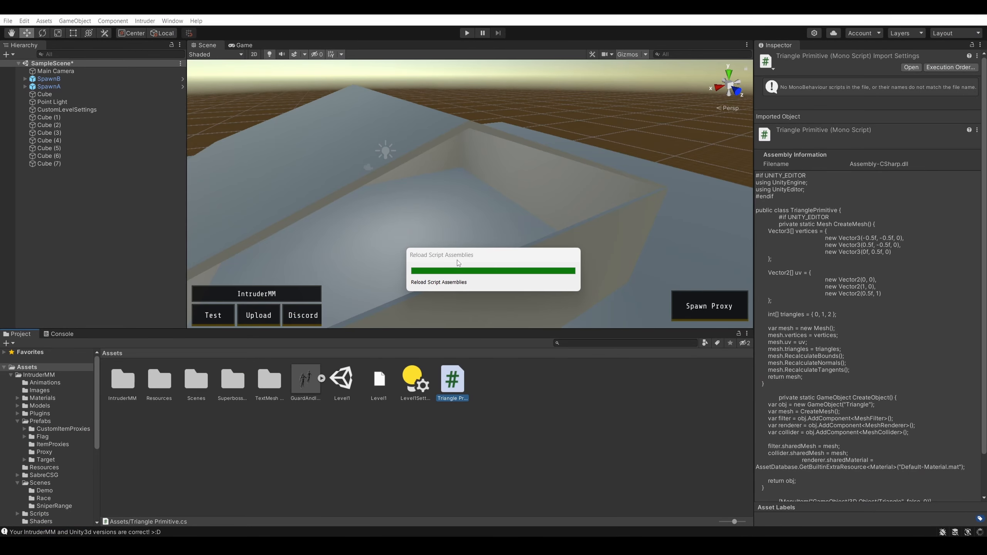
Rename the Triangle Primitive script asset as Triangle Prism
right_click(460, 399)
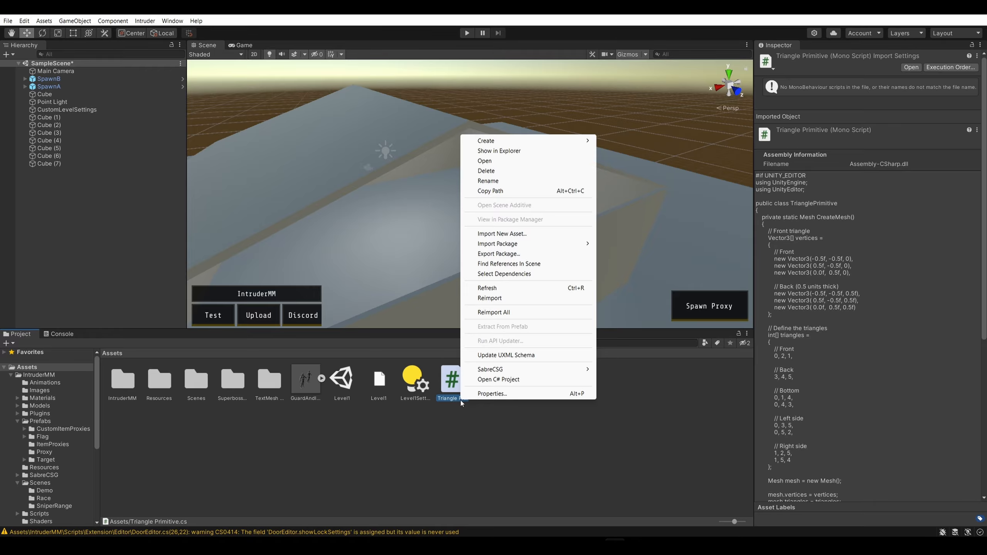
click(488, 181)
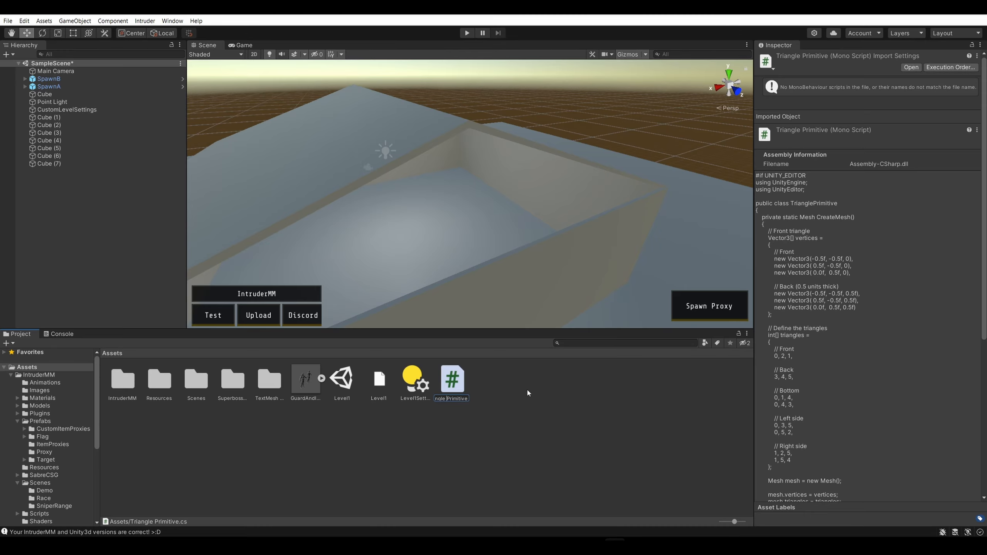
key(shift+End)
text(Prism)
key(Return)
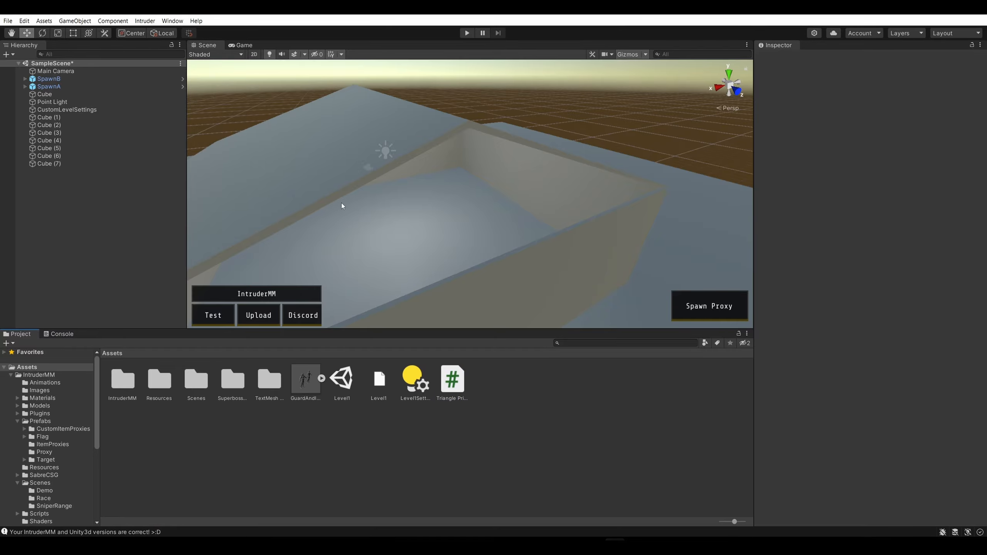
Maximize the Scene view on the house's open gable and add a Triangle Prism 3D object
click(417, 192)
key(shift+space)
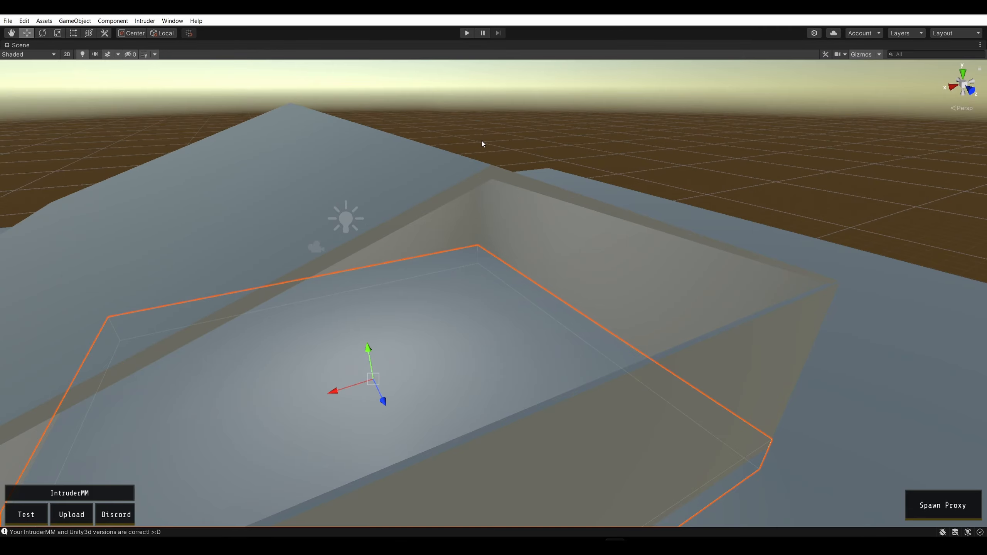
click(524, 140)
key(e)
right_drag(524, 139, 412, 125)
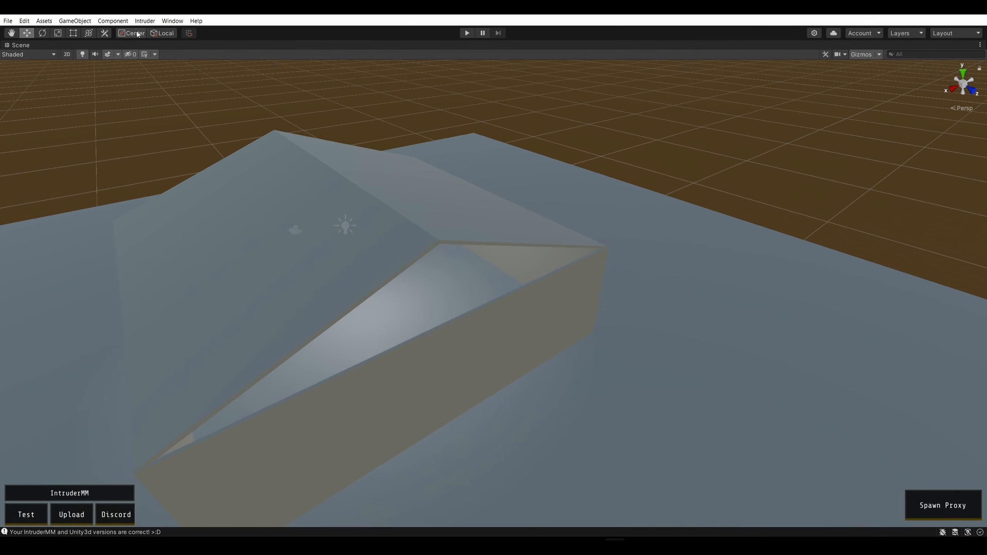
click(75, 20)
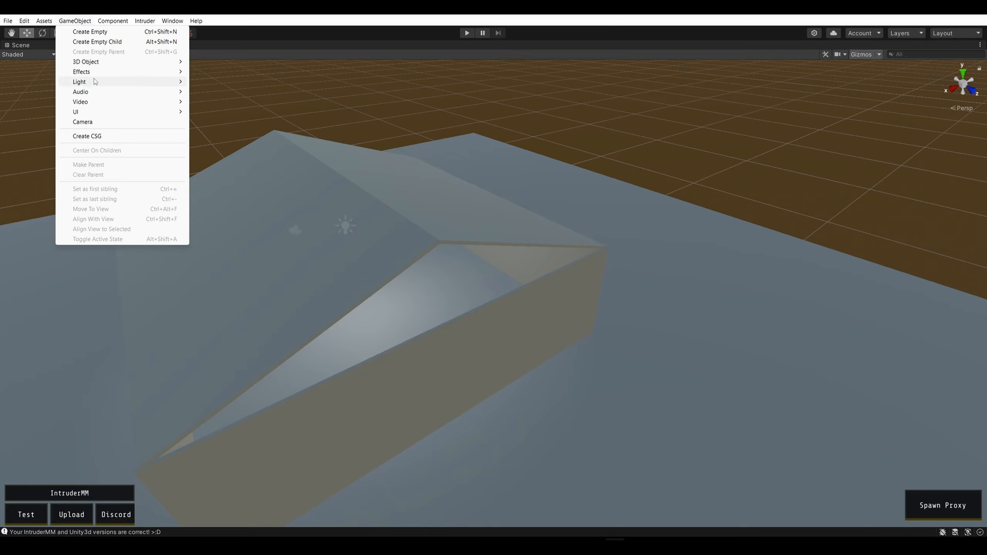
mouse_move(122, 63)
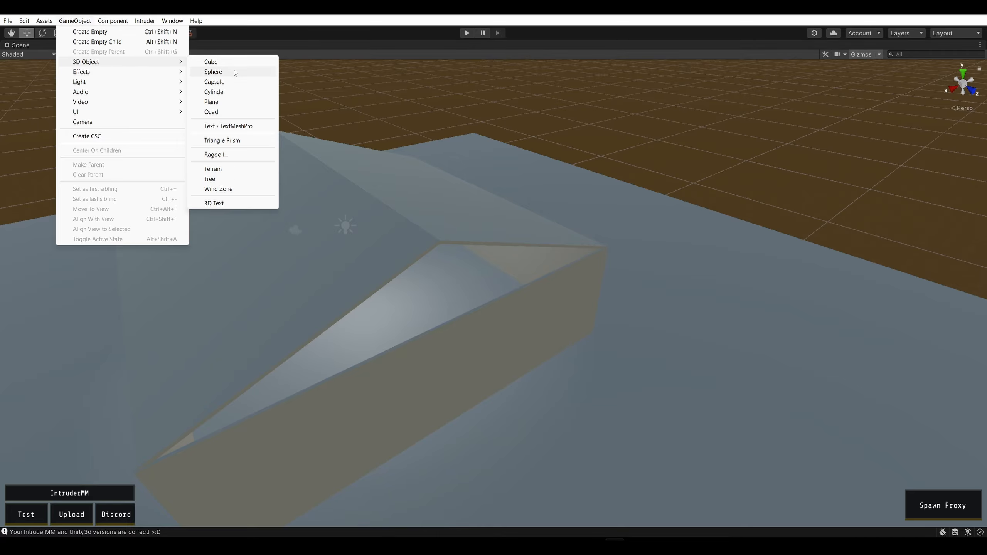
click(245, 141)
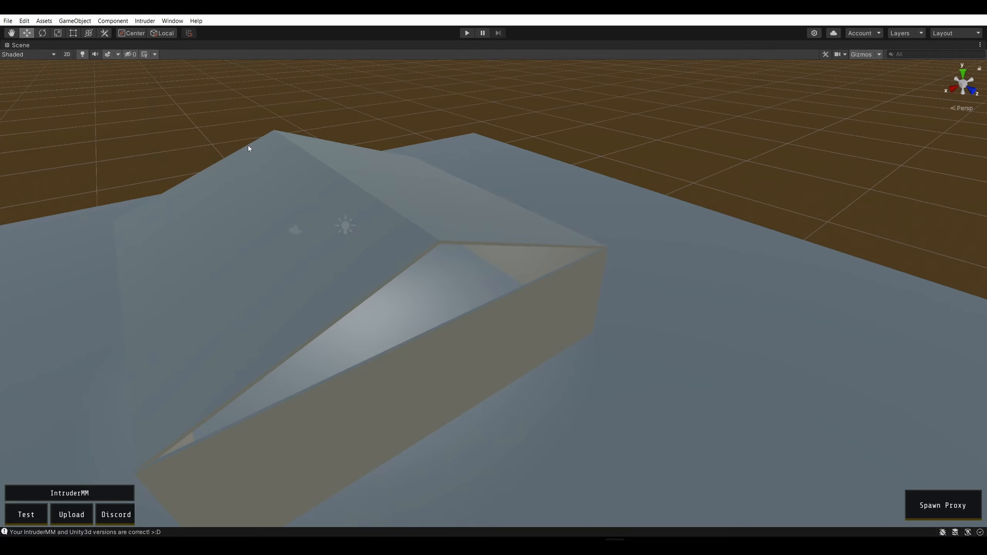
Restore the full editor layout and select the new Triangle Prism object
mouse_move(490, 218)
right_down()
mouse_move(447, 227)
mouse_move(436, 209)
mouse_move(447, 225)
mouse_move(548, 269)
mouse_move(552, 226)
mouse_move(481, 216)
right_up()
key(w)
key(s)
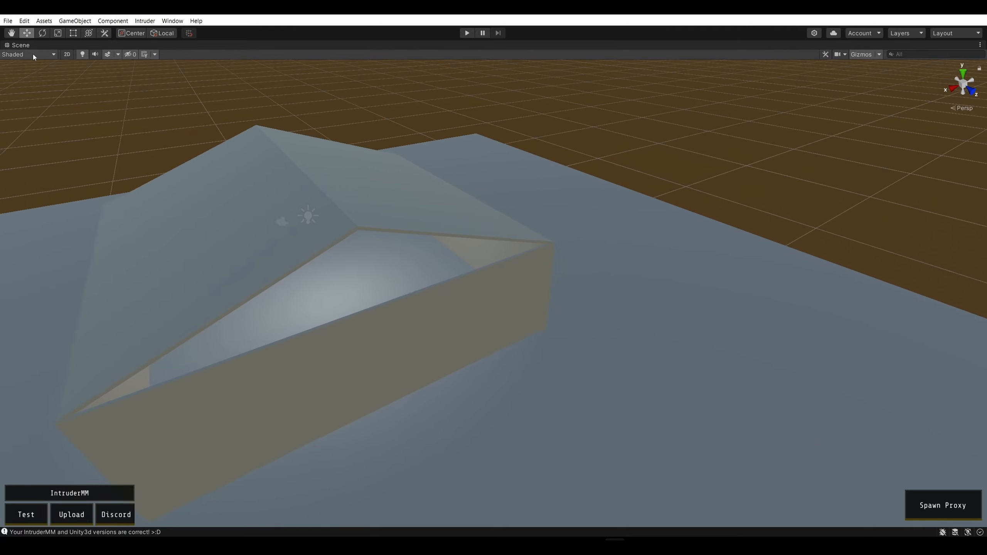
key(shift+space)
click(69, 172)
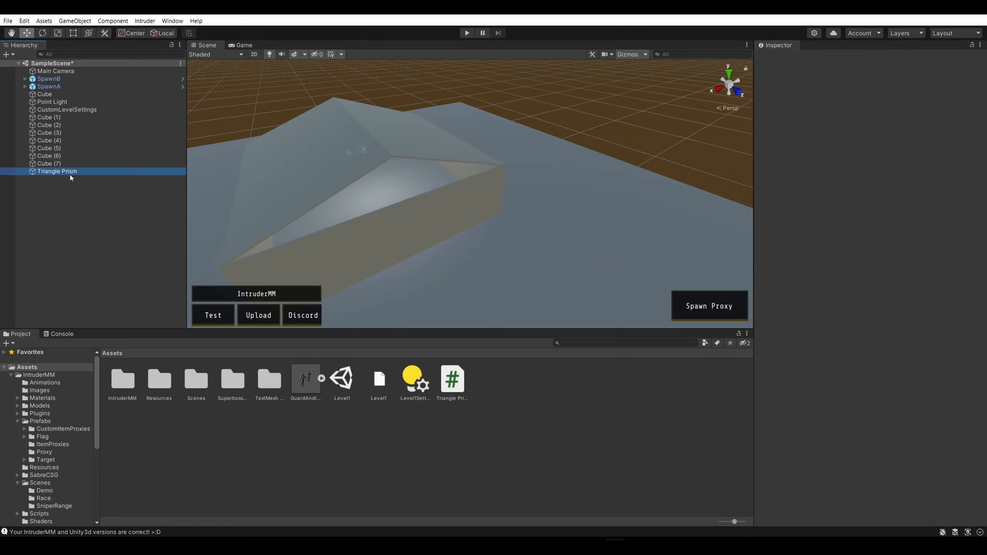
Move the Triangle Prism to the open gable above the end wall, at about Y 5.97, Z 7.61
drag(373, 182, 487, 285)
key(w)
right_drag(489, 287, 595, 248)
key(w)
key(d)
key(s)
key(a)
key(s)
key(w)
drag(583, 231, 361, 165)
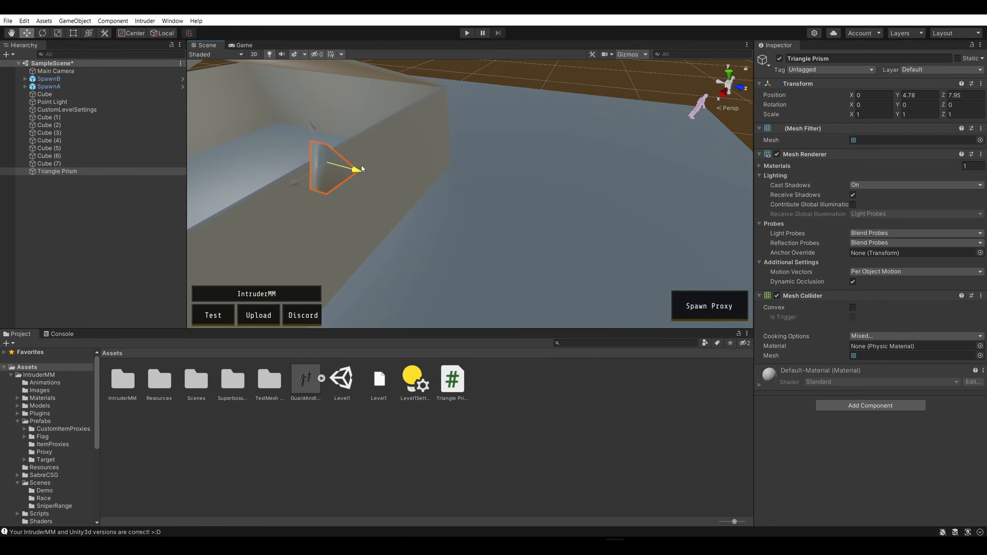
right_drag(449, 200, 488, 249)
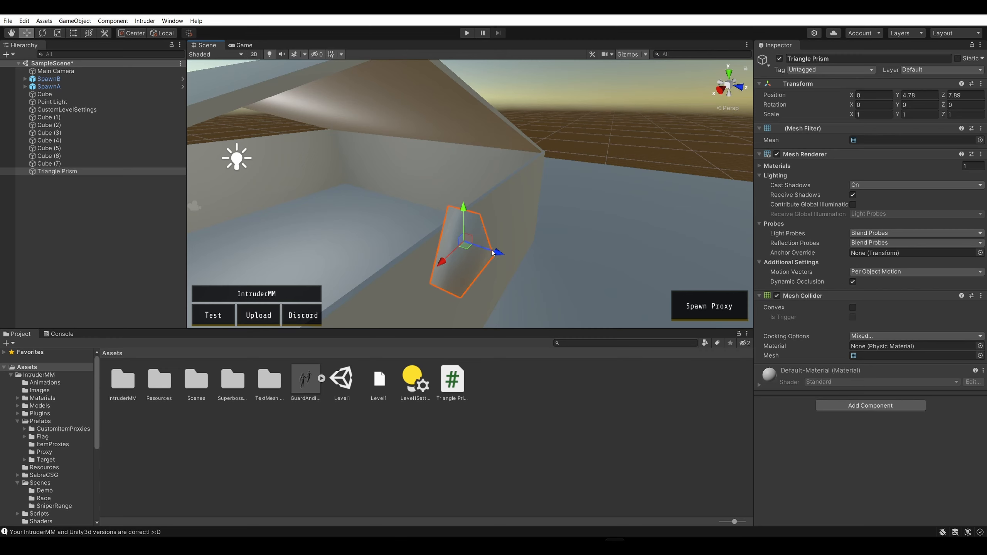
drag(489, 248, 477, 247)
drag(447, 205, 453, 124)
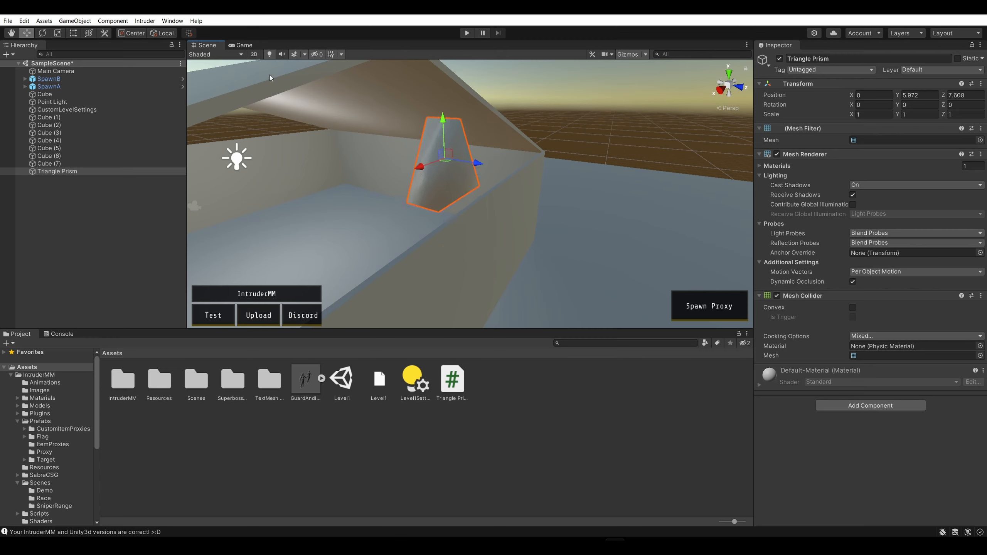
Scale the Triangle Prism to about 3.60 in X, 1.68 in Y and 0.87 in Z
click(58, 33)
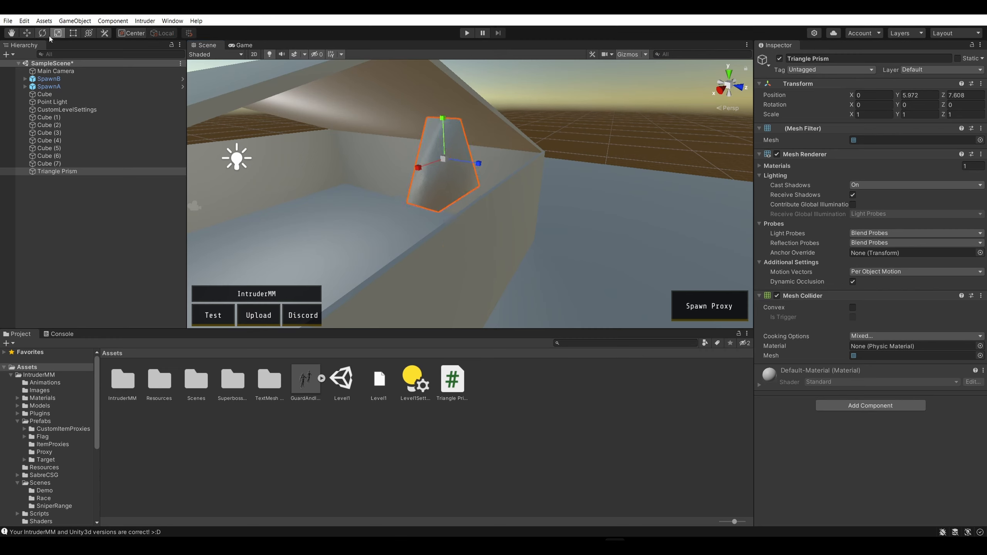
click(42, 33)
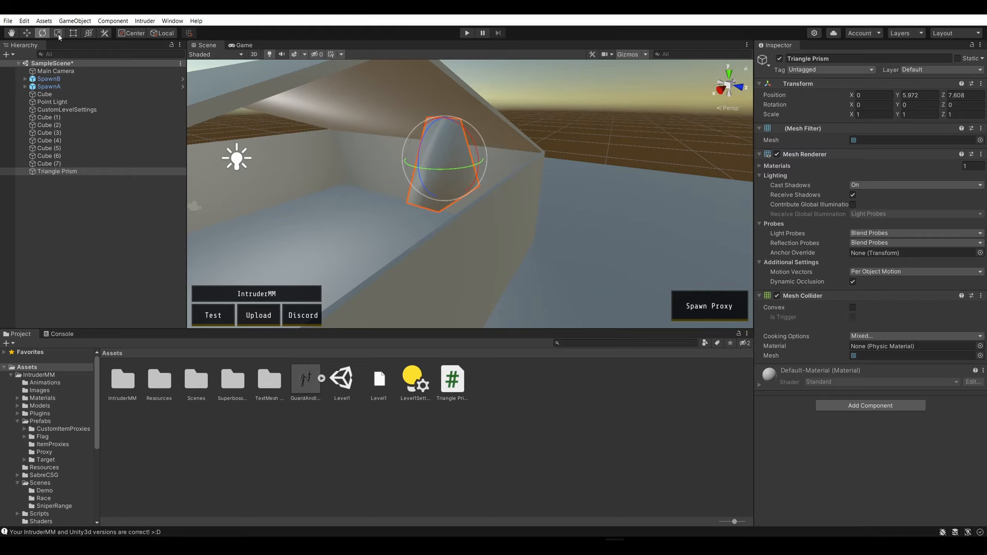
click(57, 33)
drag(418, 167, 277, 216)
mouse_move(479, 163)
mouse_down()
mouse_move(495, 169)
mouse_move(462, 161)
mouse_up()
drag(443, 118, 447, 96)
scroll(468, 110, down, 5)
right_drag(485, 108, 470, 110)
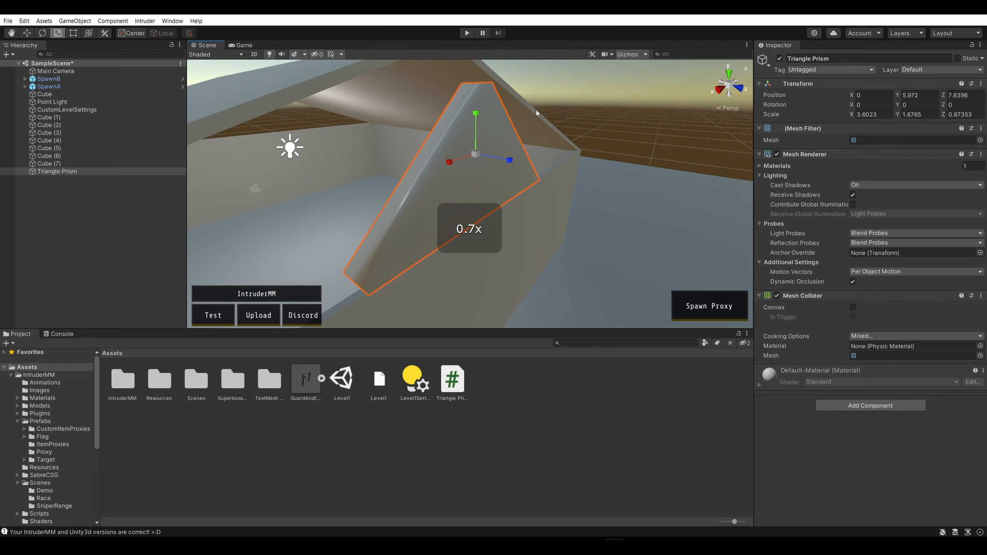
Move the prism inward along the Z axis to about Z 7.33
click(598, 133)
scroll(599, 133, up, 1)
scroll(597, 129, down, 2)
right_drag(599, 133, 494, 152)
key(s)
scroll(597, 128, up, 3)
key(w)
click(493, 152)
drag(494, 159, 484, 162)
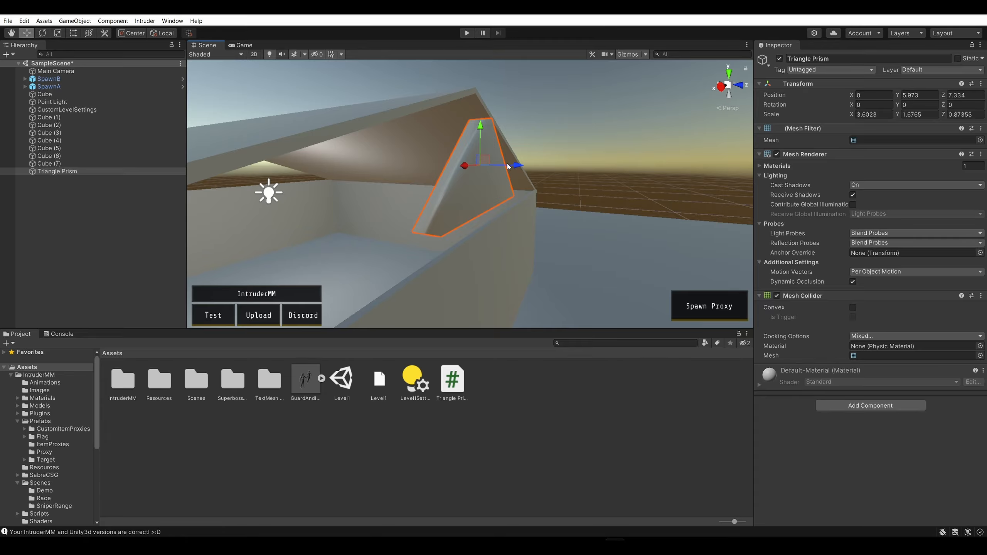
click(497, 162)
click(480, 177)
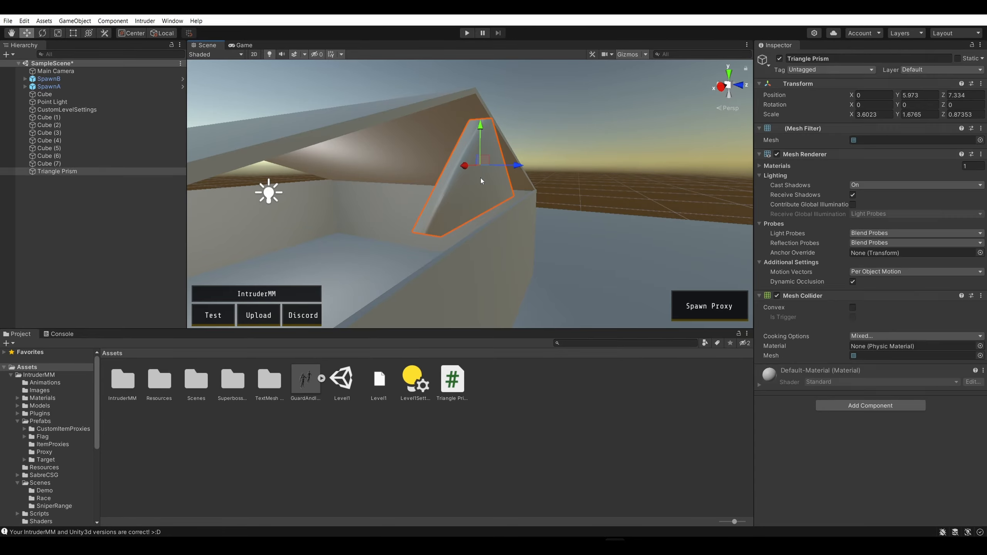
Set the Triangle Prism's Z scale to 0.1
click(966, 114)
text(035)
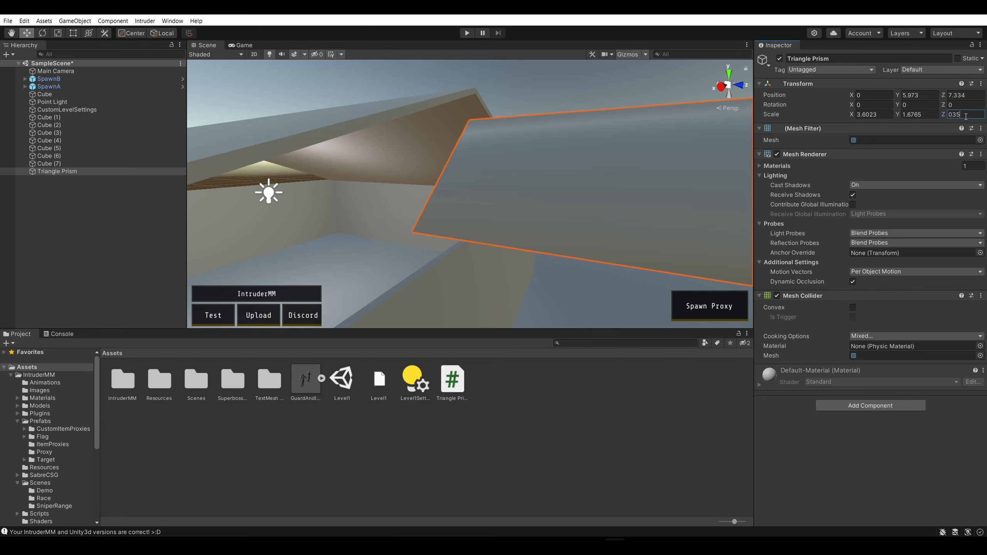
key(BackSpace)
key(BackSpace)
text(.)
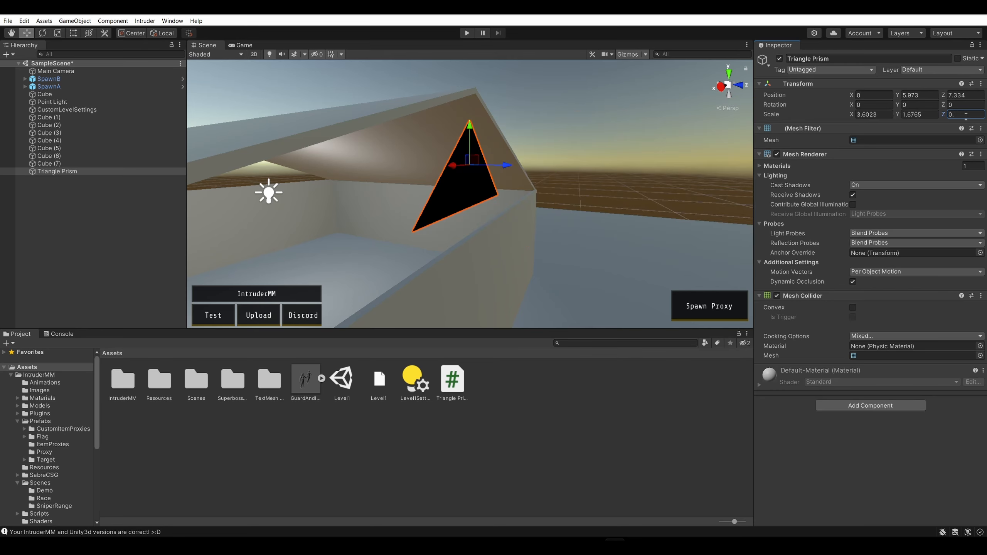
text(5)
key(BackSpace)
text(1)
Lower the prism to about Y 5.07 and align it with the end wall's outer face at about Z 7.47
click(547, 111)
right_drag(547, 111, 588, 134)
click(478, 117)
drag(485, 108, 496, 182)
click(459, 114)
right_drag(496, 182, 524, 198)
key(d)
drag(492, 72, 492, 73)
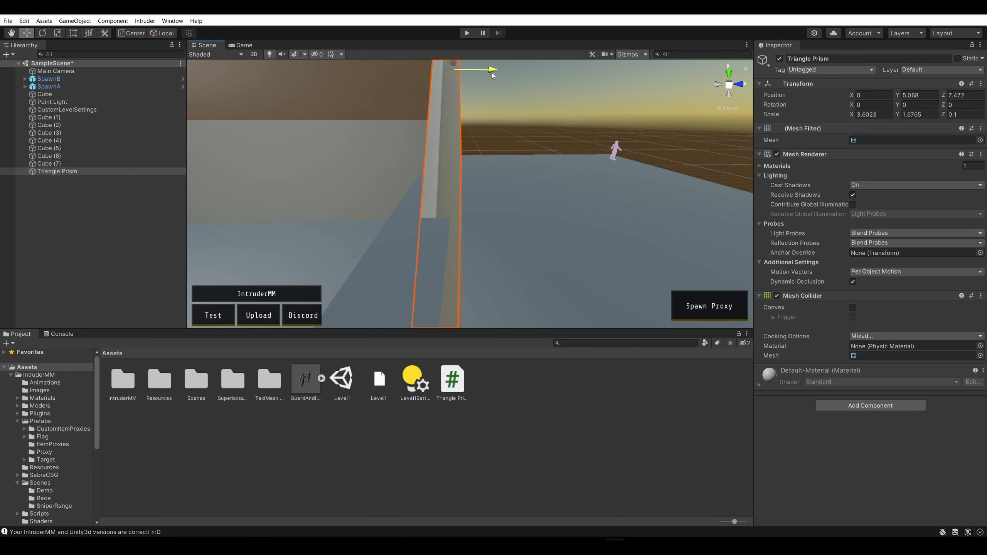
Set the prism's Z scale to 0.2 and shift it inward to about Z 7.42, flush with the wall's outer face
click(977, 114)
text(0.2)
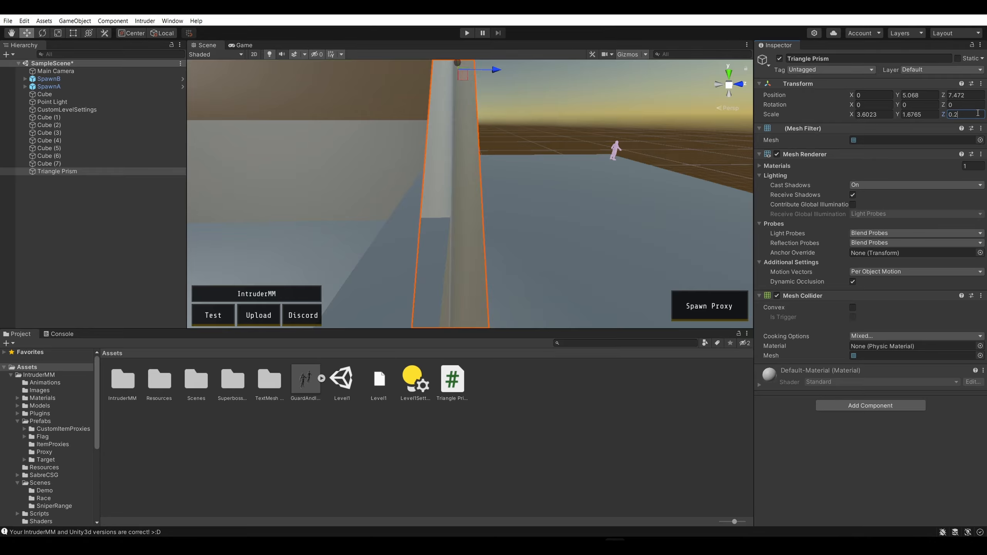
click(602, 117)
click(456, 77)
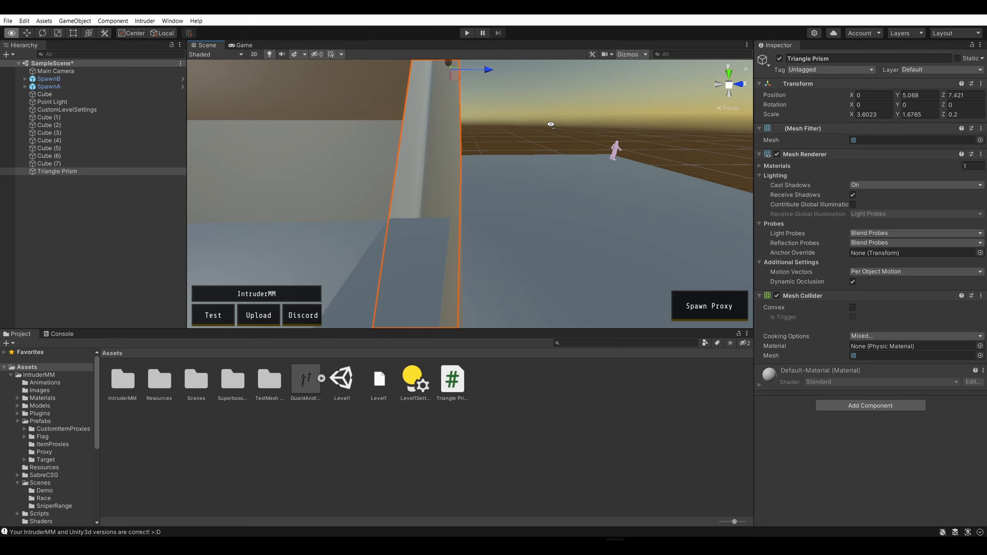
Stretch the prism over the gable with the Rect tool to about 15.72 in X and 3.14 in Y, centred near X -0.32, Y 5.80
right_drag(551, 124, 430, 147)
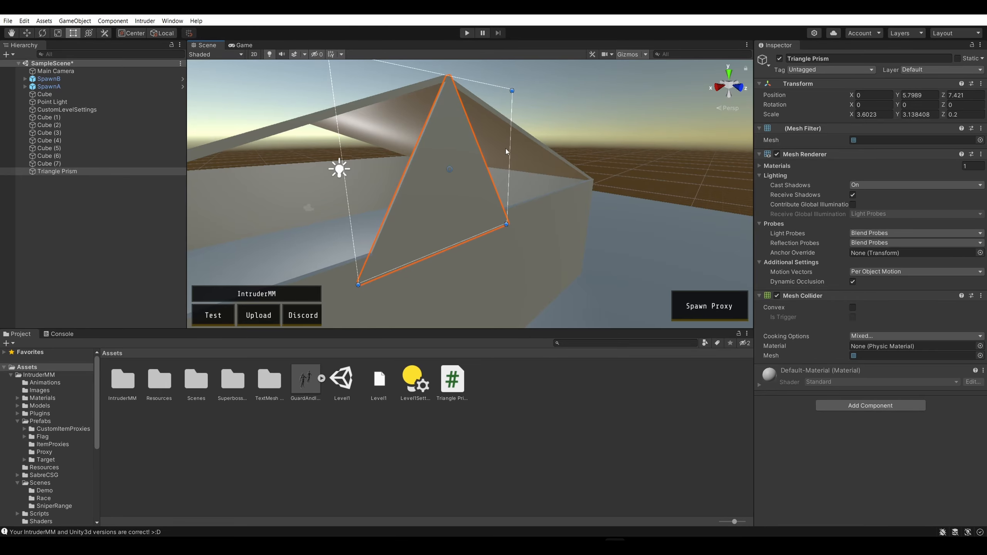
drag(508, 149, 603, 137)
right_drag(600, 137, 517, 141)
key(s)
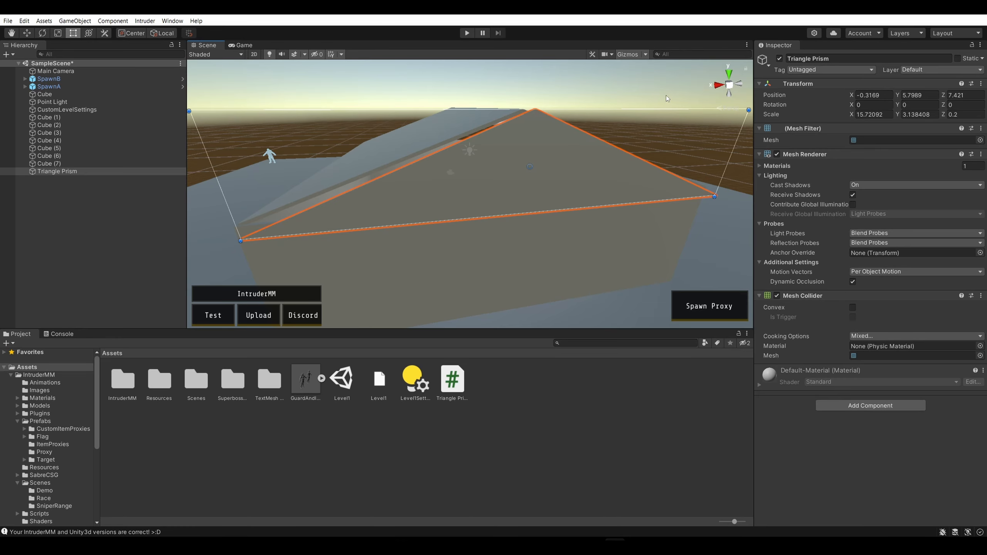
Narrow the Triangle Prism with the Rect tool to about 15.04 in X, centred near X 0.03
key(w)
right_drag(666, 97, 690, 124)
key(s)
key(w)
click(614, 184)
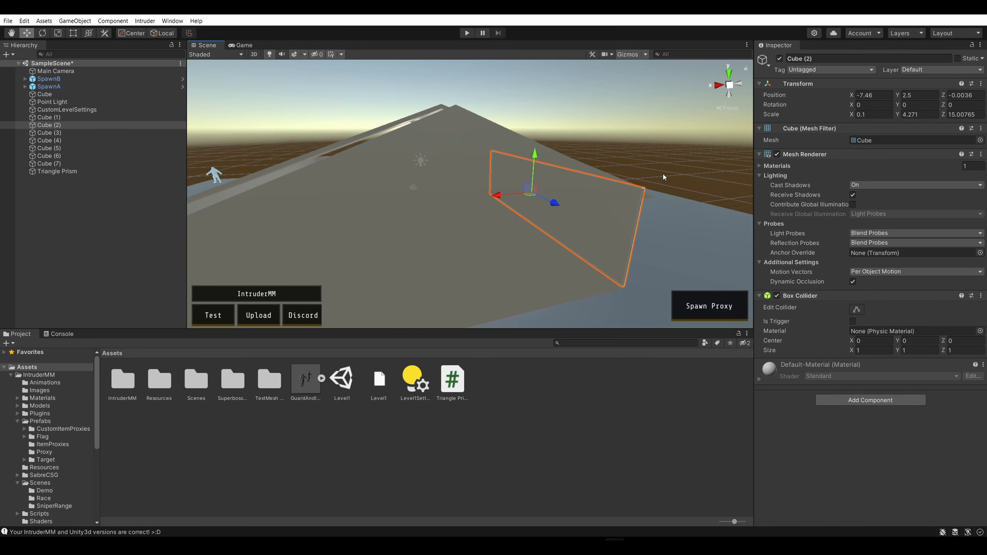
click(476, 161)
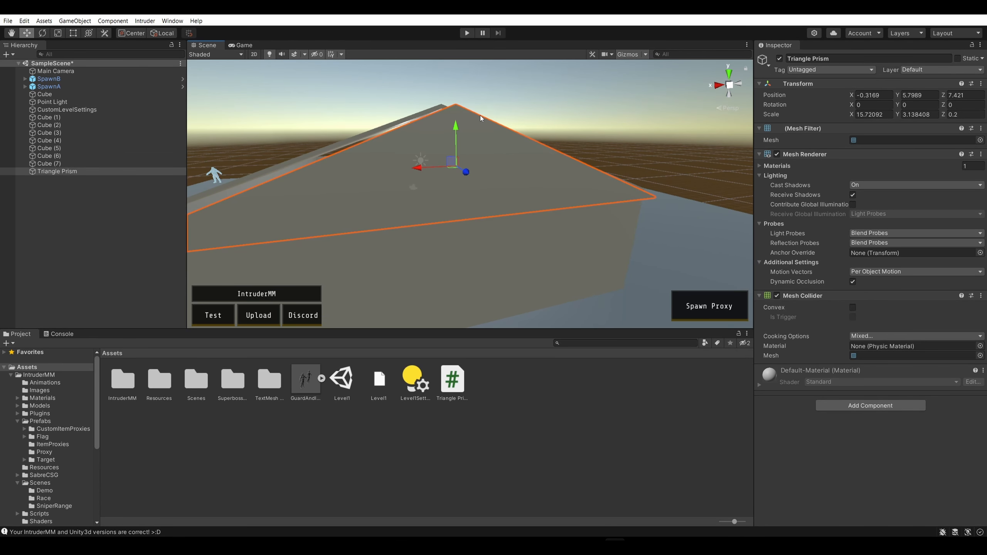
mouse_move(481, 116)
right_down()
mouse_move(488, 107)
mouse_move(470, 105)
right_up()
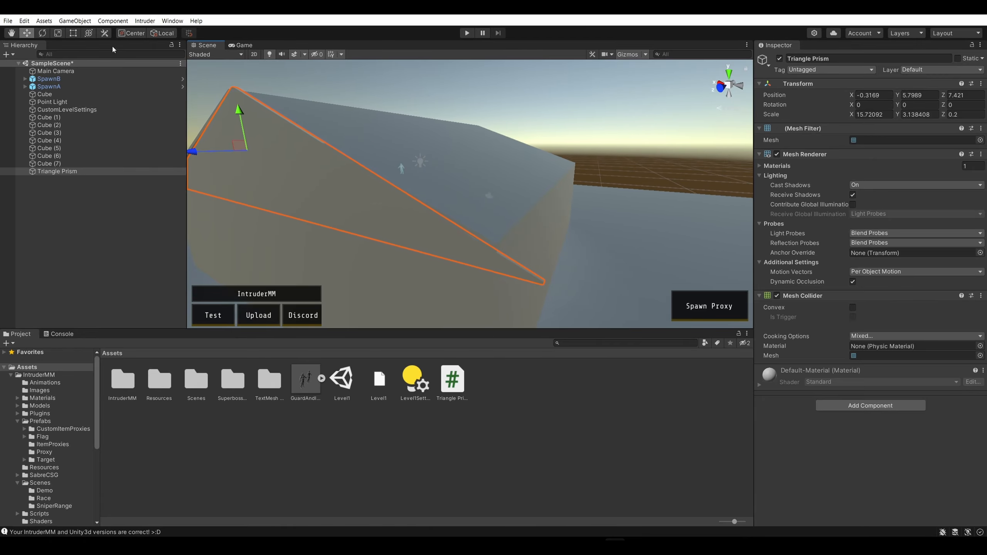
click(76, 33)
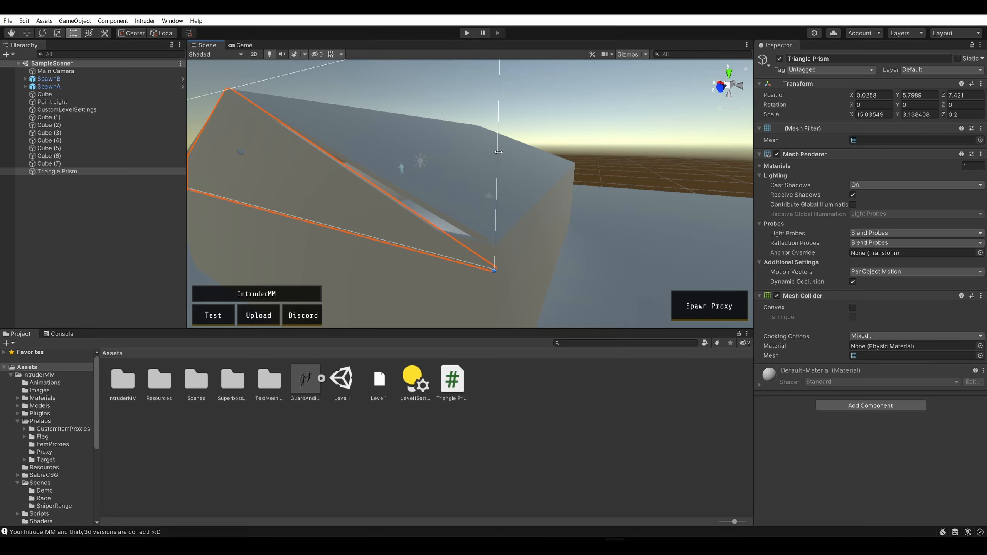
Reduce the prism's height with the Rect tool to about 2.60 in Y, centred near Y 5.53
key(a)
right_drag(499, 152, 714, 130)
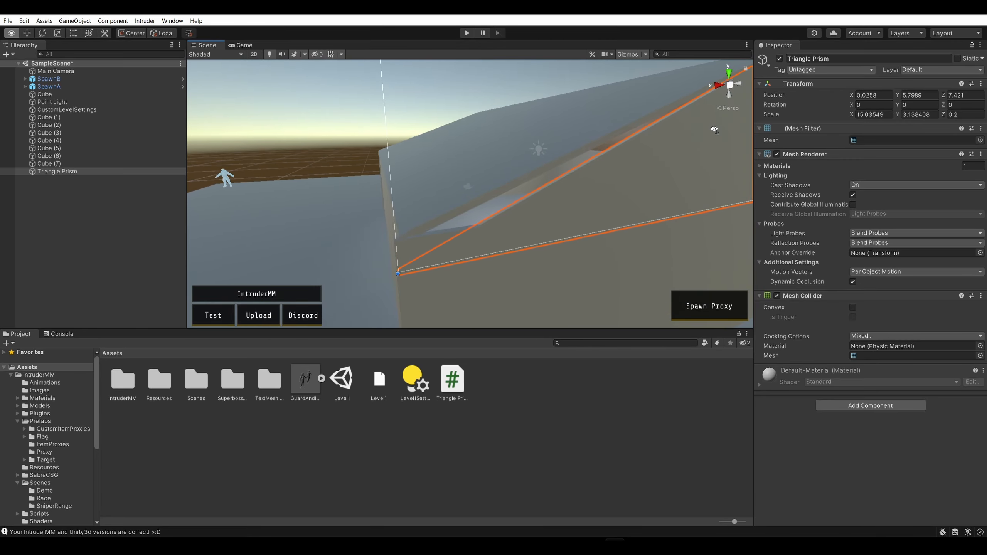
key(d)
right_drag(545, 178, 341, 122)
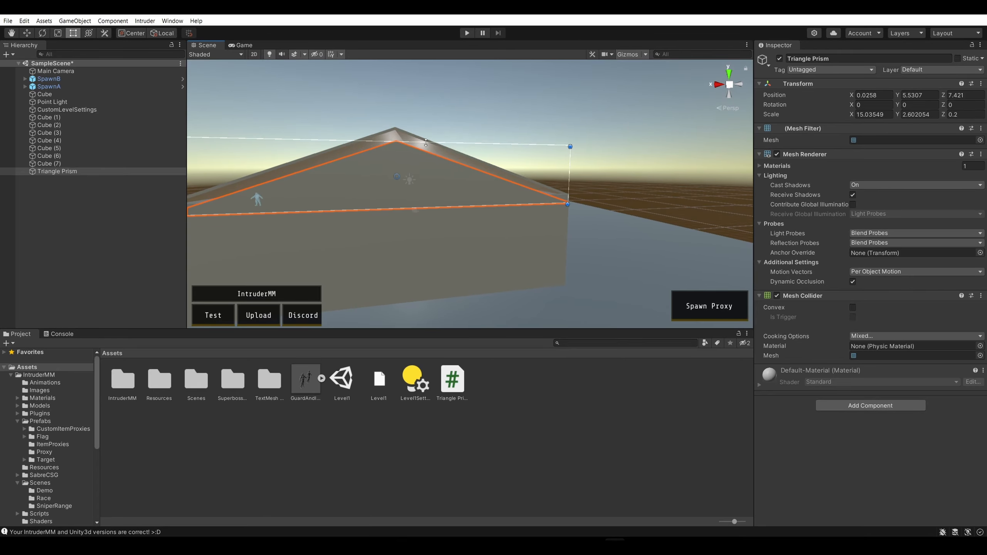
Raise the prism to about Y 5.94 so its peak meets the roof ridge
right_drag(506, 127, 550, 135)
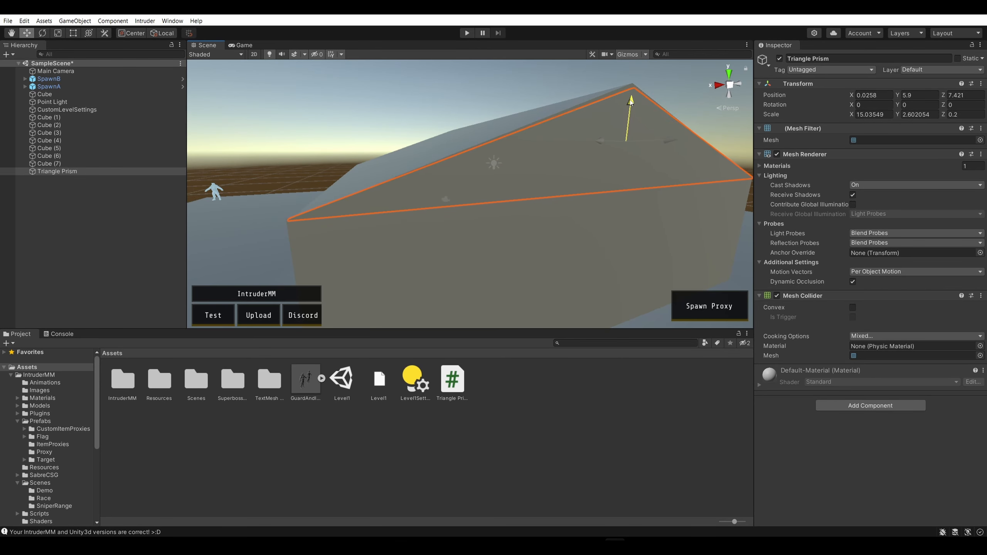
right_drag(625, 104, 501, 84)
key(q)
key(e)
key(e)
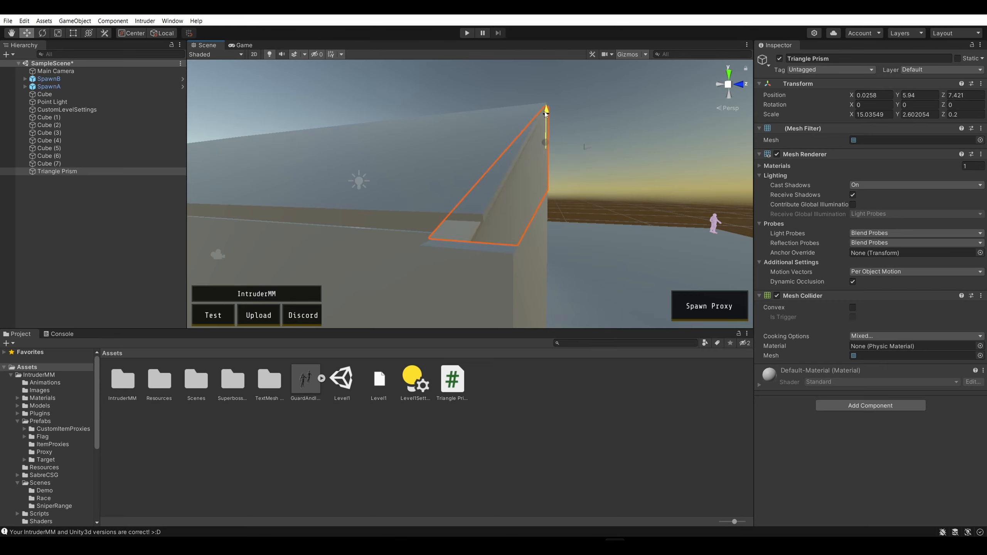
Stretch the prism slightly upward with the Rect tool to about 2.65 in Y, centred near Y 5.97
right_drag(546, 115, 687, 272)
key(a)
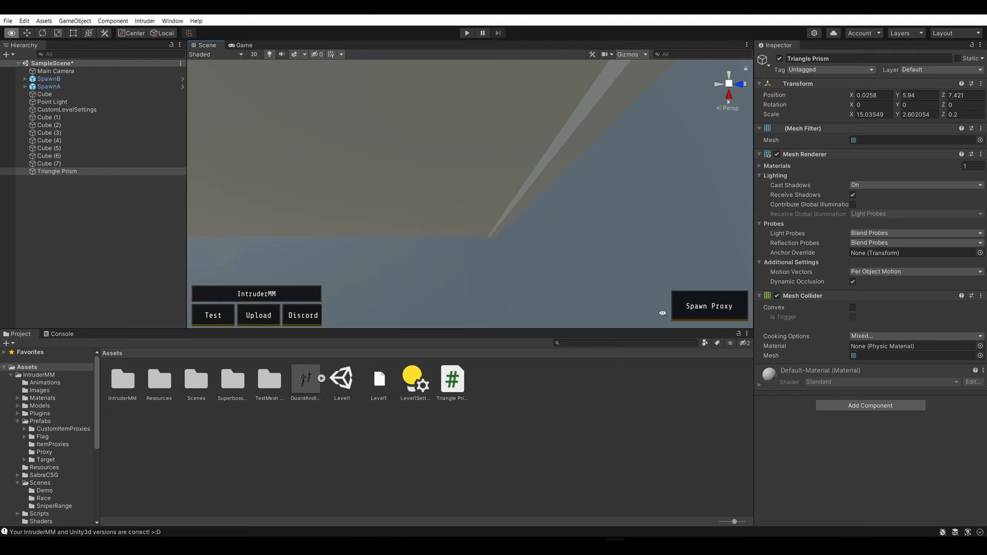
right_drag(663, 313, 446, 199)
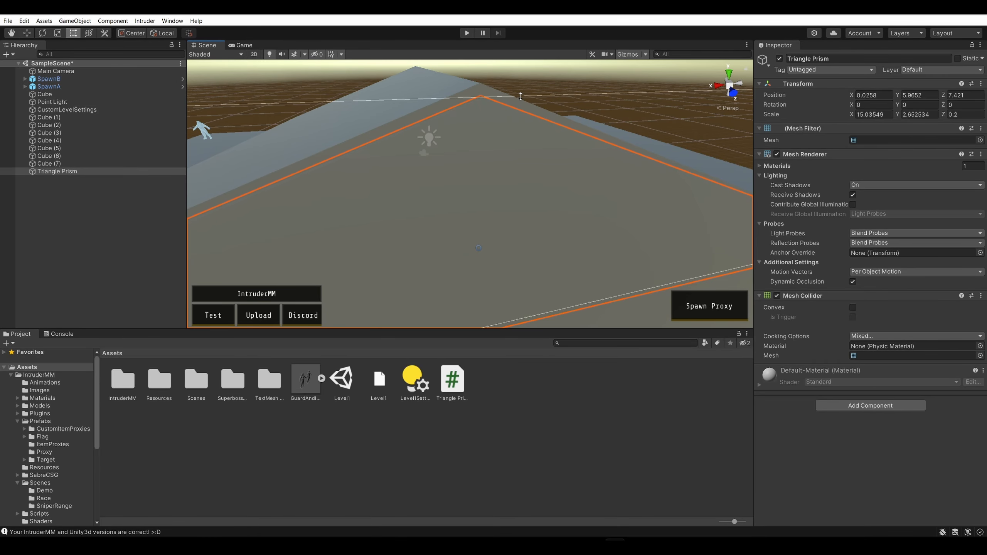
click(560, 83)
key(s)
right_drag(560, 83, 604, 59)
Copy the finished Triangle Prism and paste a duplicate into the scene
click(550, 177)
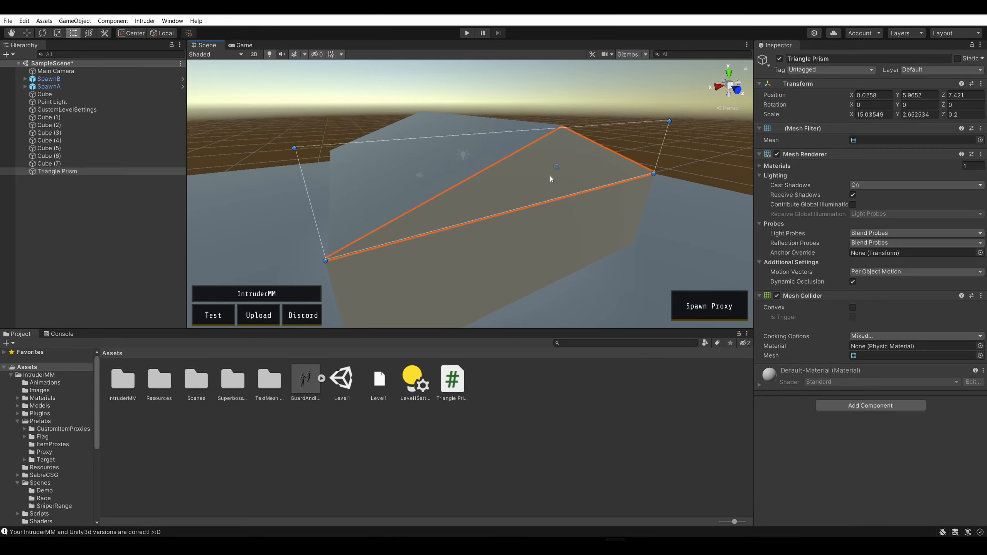
click(626, 81)
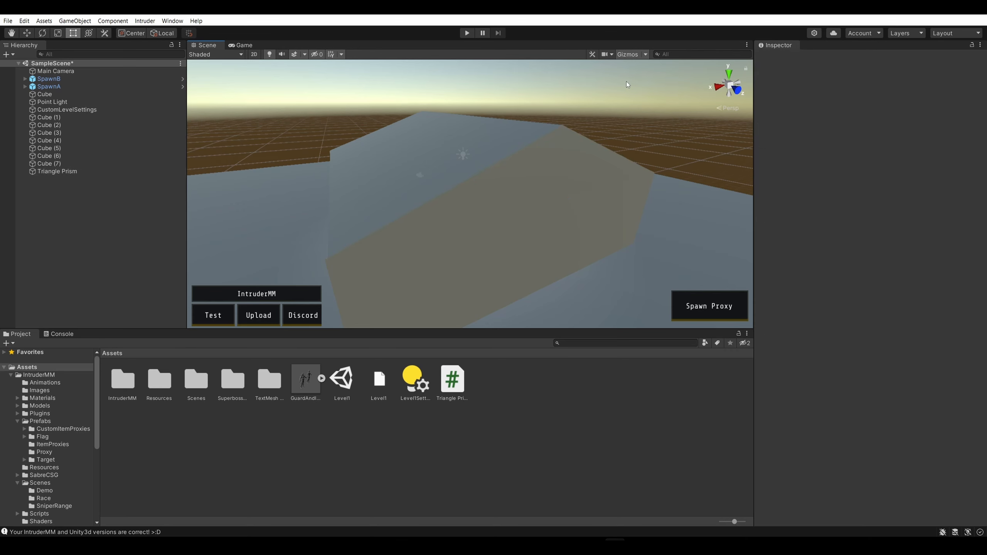
key(ctrl+v)
right_drag(480, 86, 604, 98)
key(a)
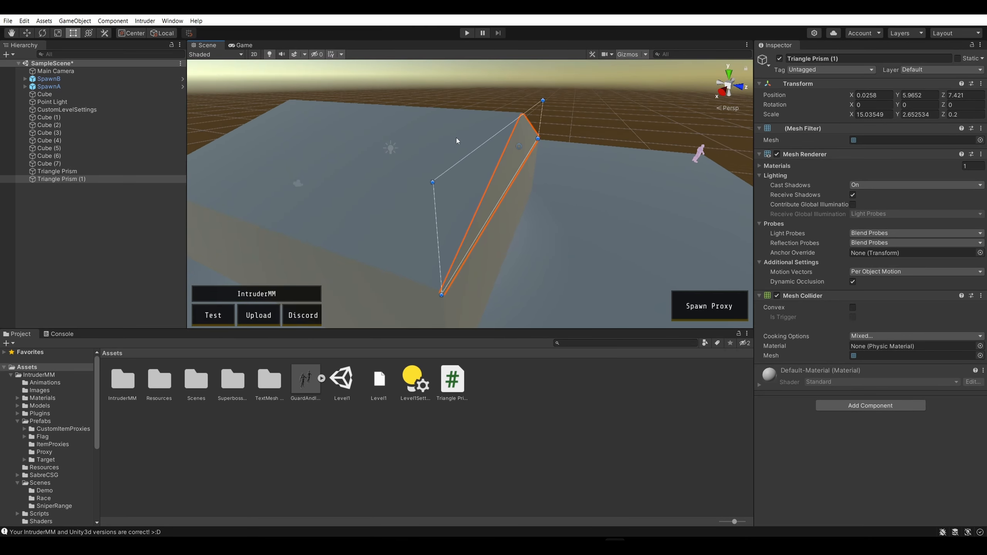
Move the duplicated prism along Z to the opposite gable at about Z -7.48
click(104, 181)
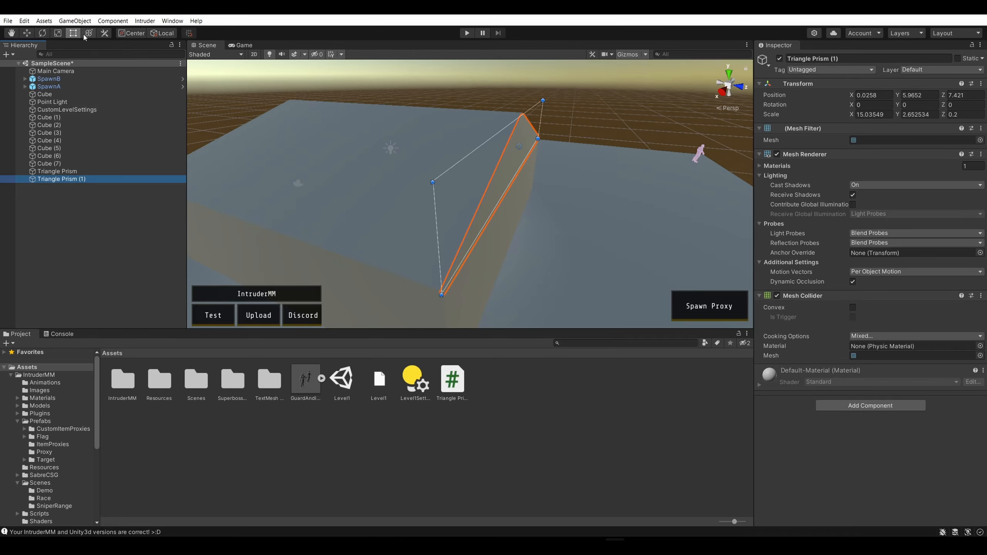
click(43, 34)
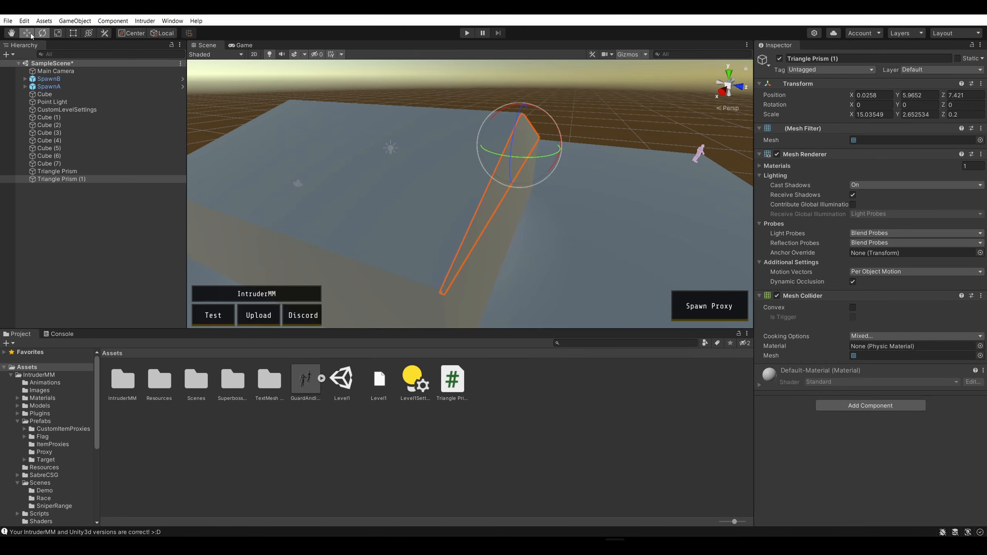
drag(435, 140, 325, 134)
right_drag(389, 74, 489, 84)
key(w)
drag(471, 106, 466, 105)
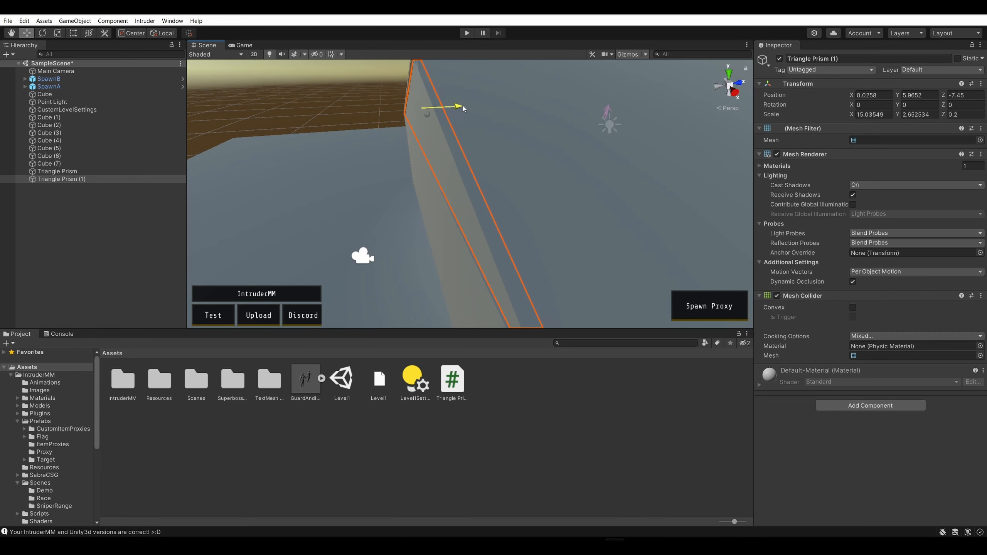
click(316, 97)
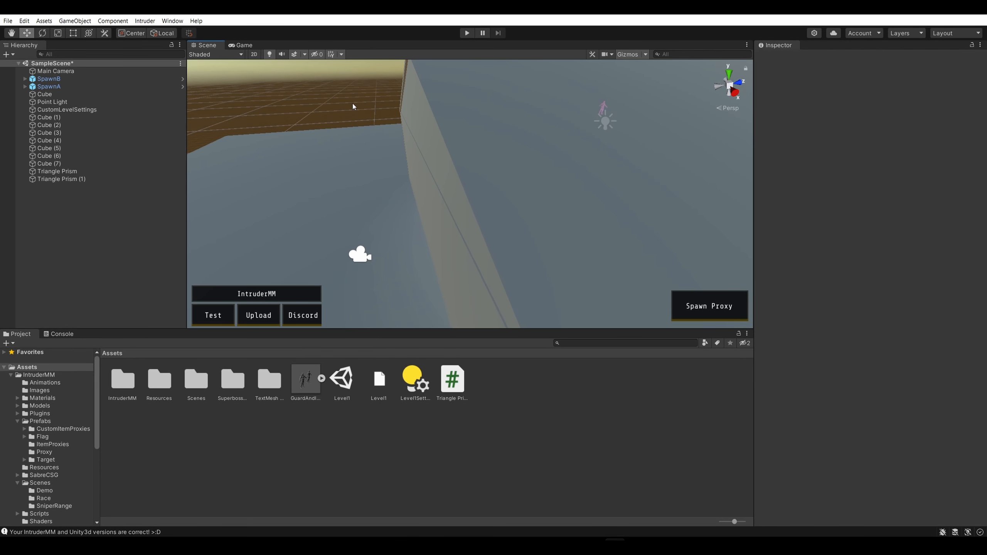
click(420, 117)
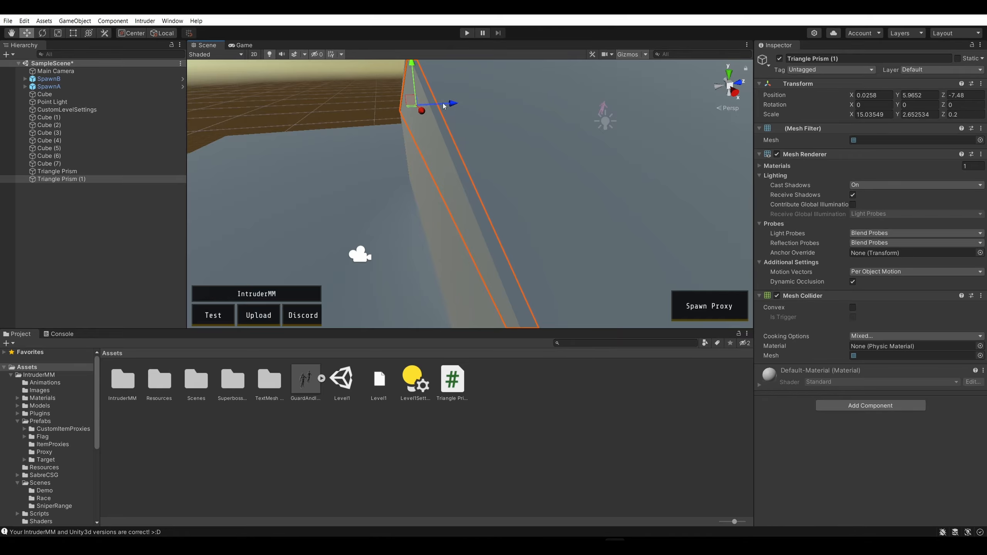
Nudge the duplicated prism outward to about Z -7.50, aligned with the end wall's outer face
click(379, 117)
right_drag(379, 117, 446, 120)
click(445, 121)
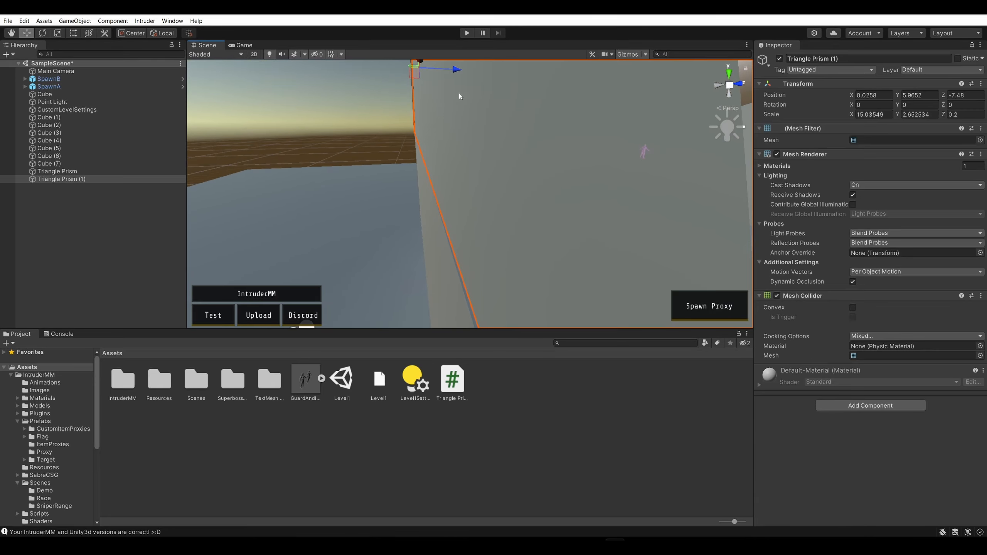
click(372, 97)
click(447, 75)
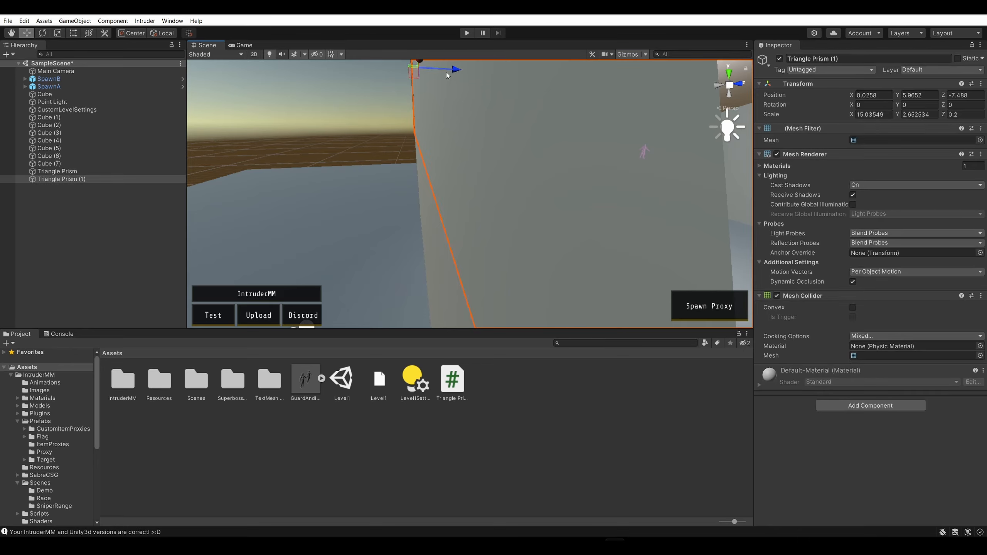
click(395, 140)
right_drag(395, 140, 460, 163)
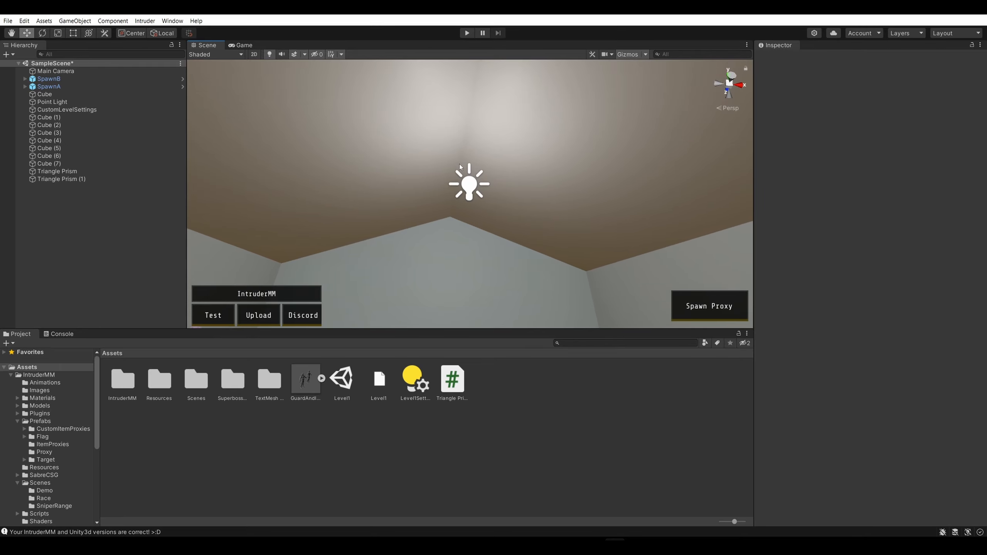
Raise the Point Light inside the house to about Y 6.98, up under the roof
click(467, 183)
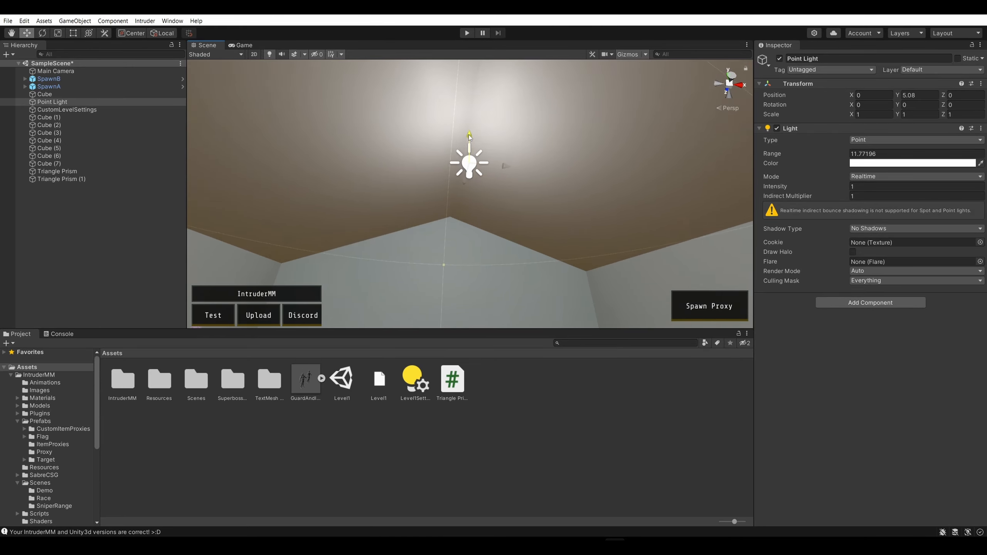
drag(468, 134, 481, 97)
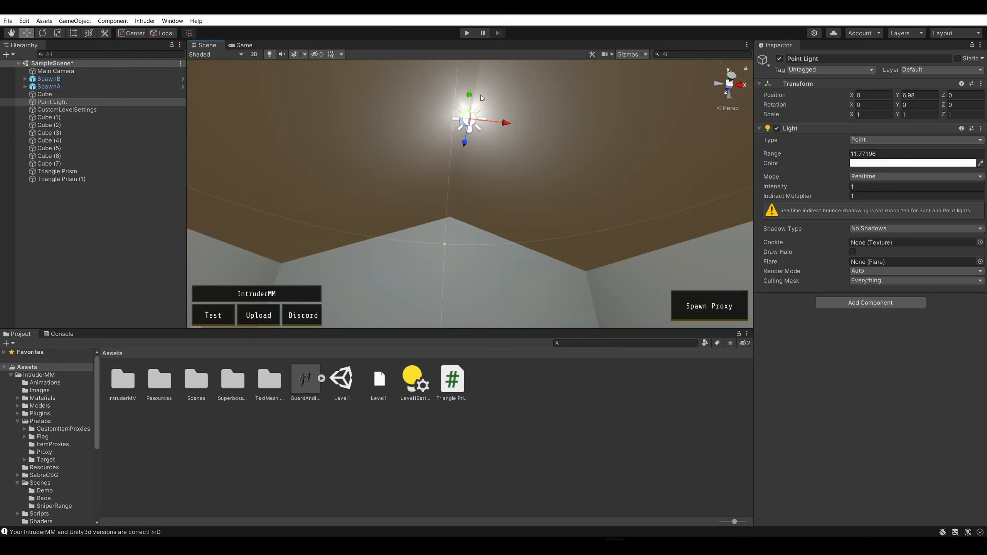
right_drag(481, 98, 621, 266)
Inspect the second gable, roof edges and outer walls of the house from several sides for gaps
click(459, 214)
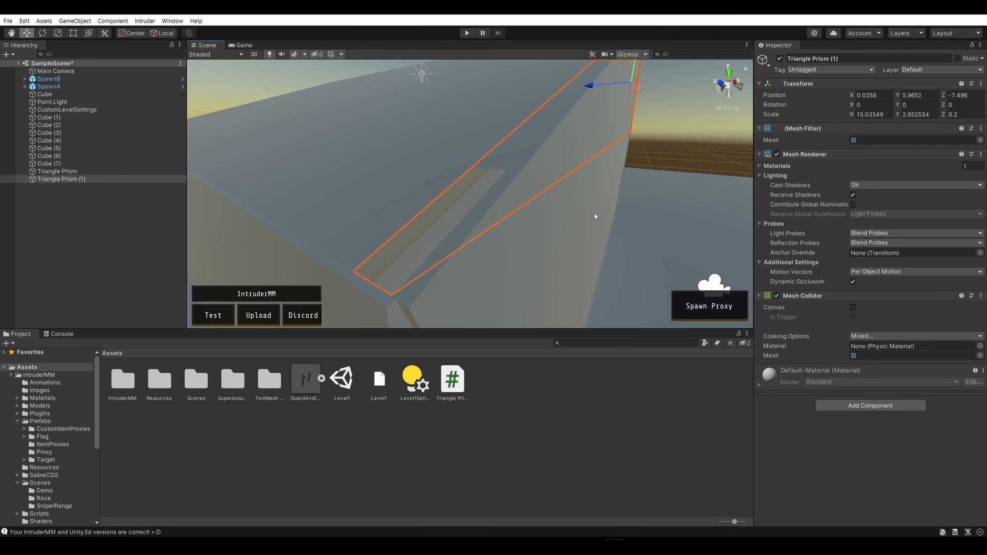
right_drag(593, 213, 370, 292)
right_drag(380, 325, 522, 155)
click(486, 111)
right_drag(486, 111, 368, 155)
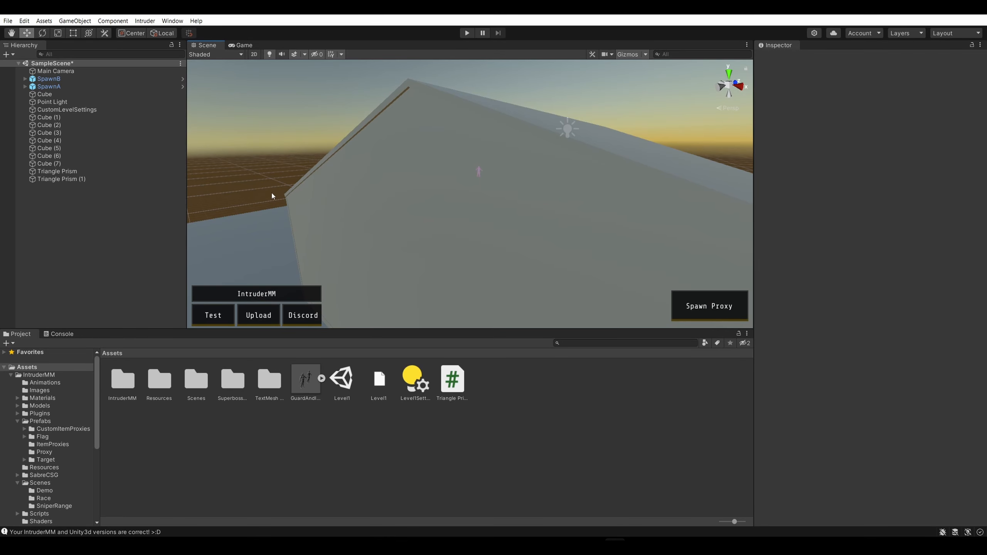
right_drag(271, 195, 253, 145)
right_drag(469, 161, 457, 116)
key(s)
key(d)
key(w)
key(a)
key(a)
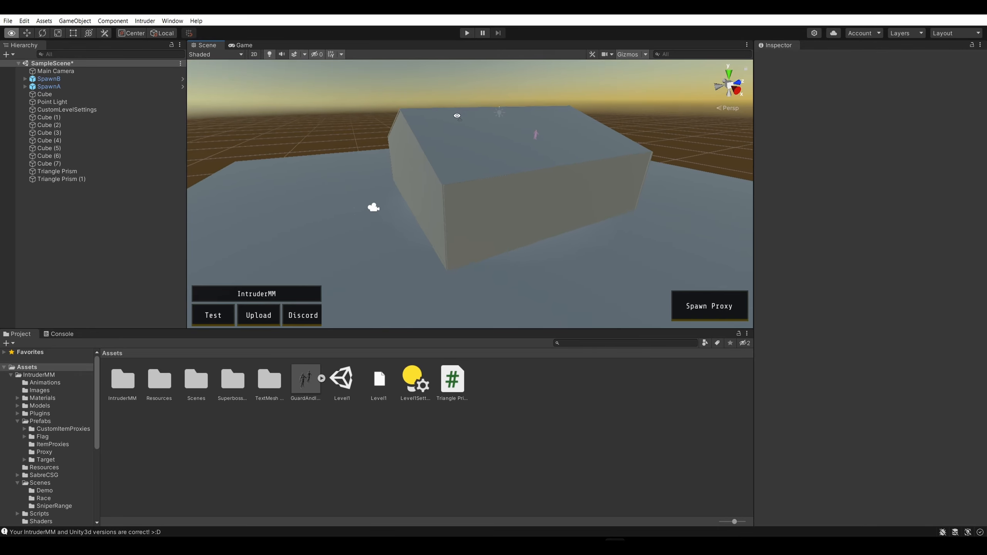
key(d)
right_drag(637, 114, 596, 133)
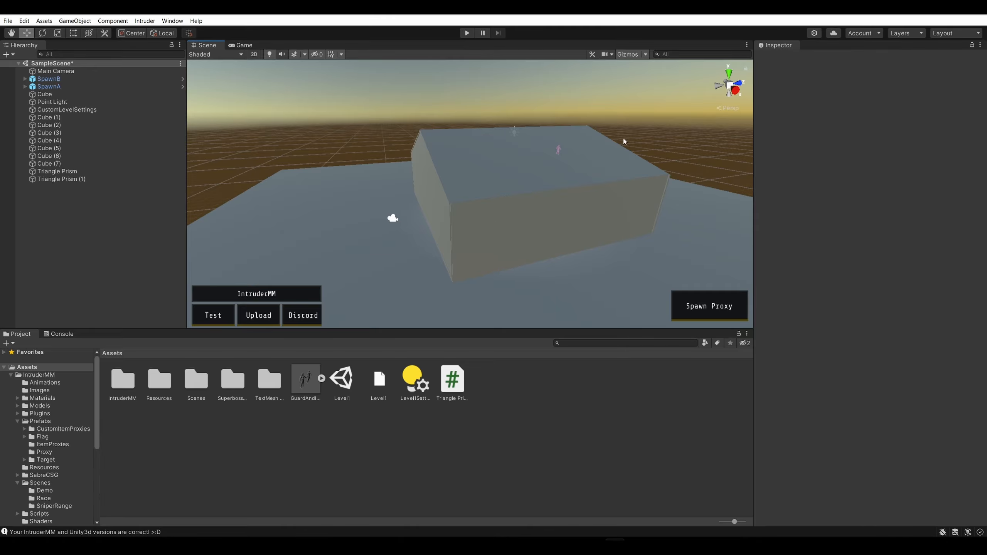
right_drag(623, 141, 604, 113)
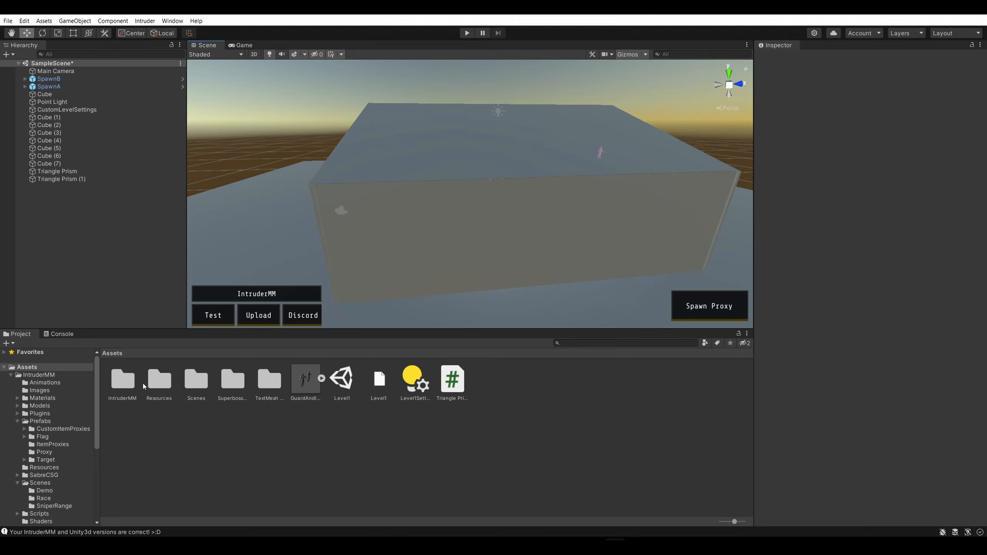
Open the IntruderMM Prefabs folder and inspect the CustomDoorProxy01 and GlassProxy prefabs
double_click(129, 382)
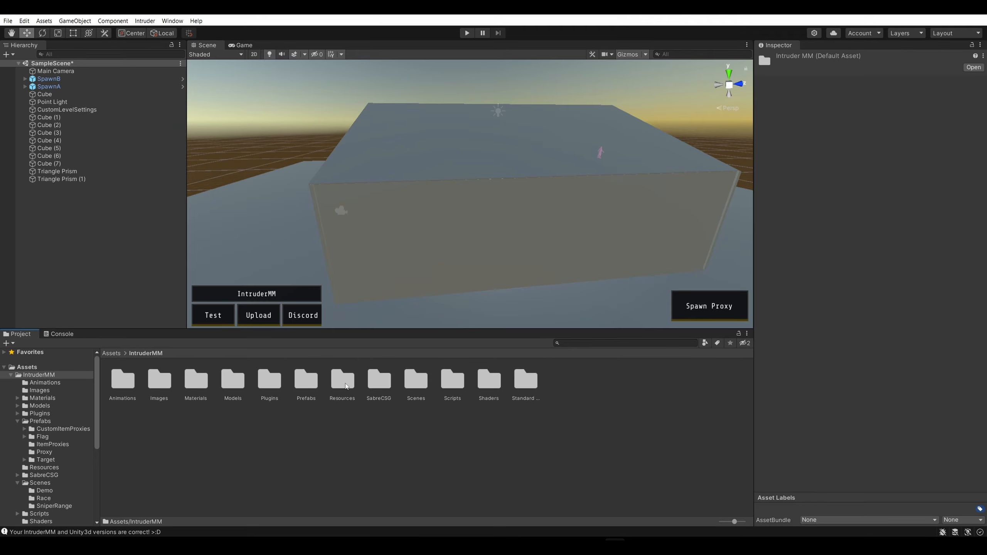
double_click(305, 380)
click(360, 388)
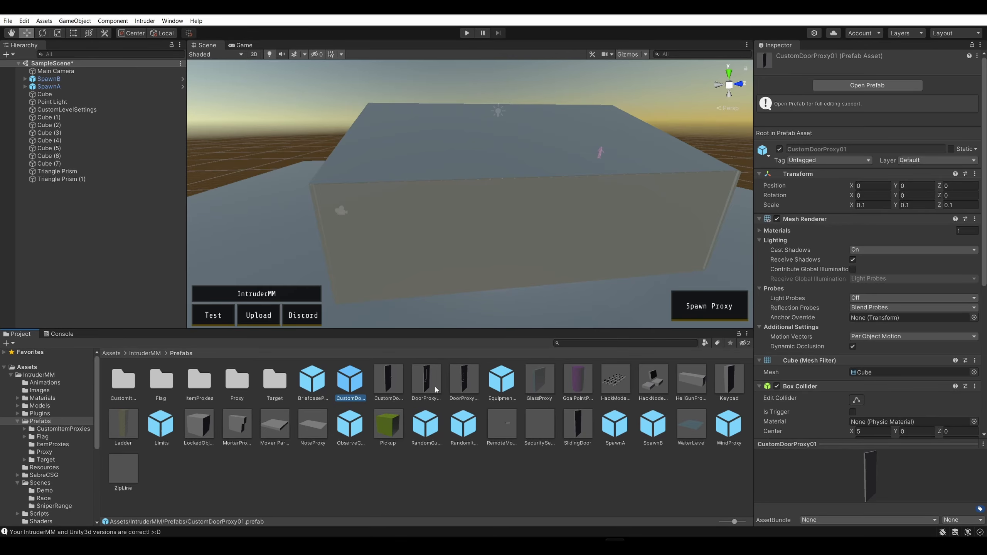
click(535, 381)
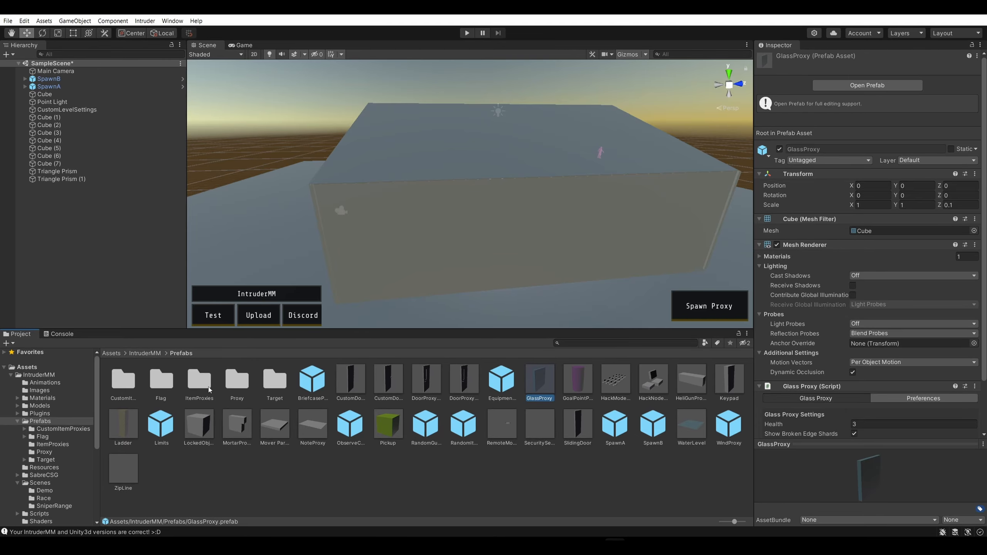
Look through the Proxy, Target, ItemProxies and CustomItemProxies subfolders of the prefabs
double_click(237, 382)
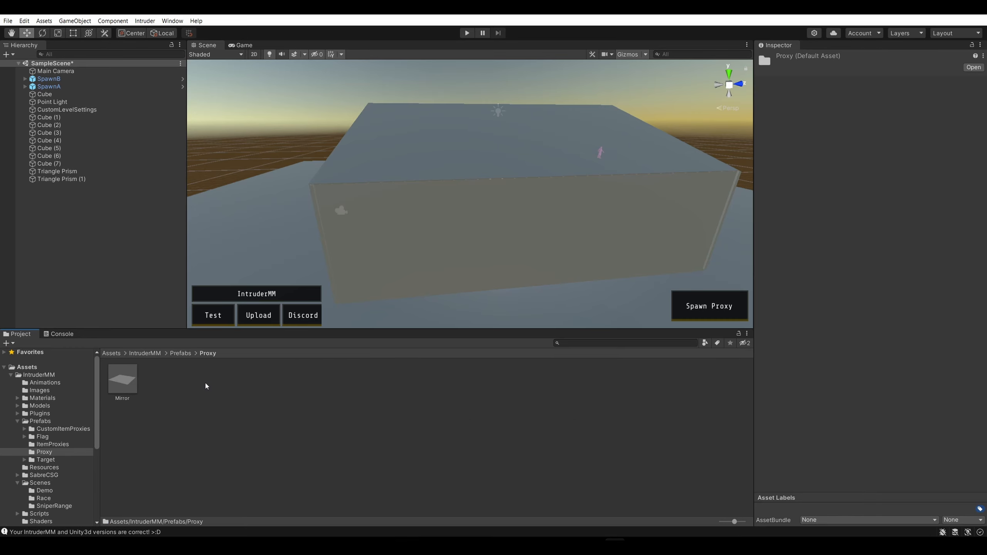
click(177, 354)
double_click(276, 380)
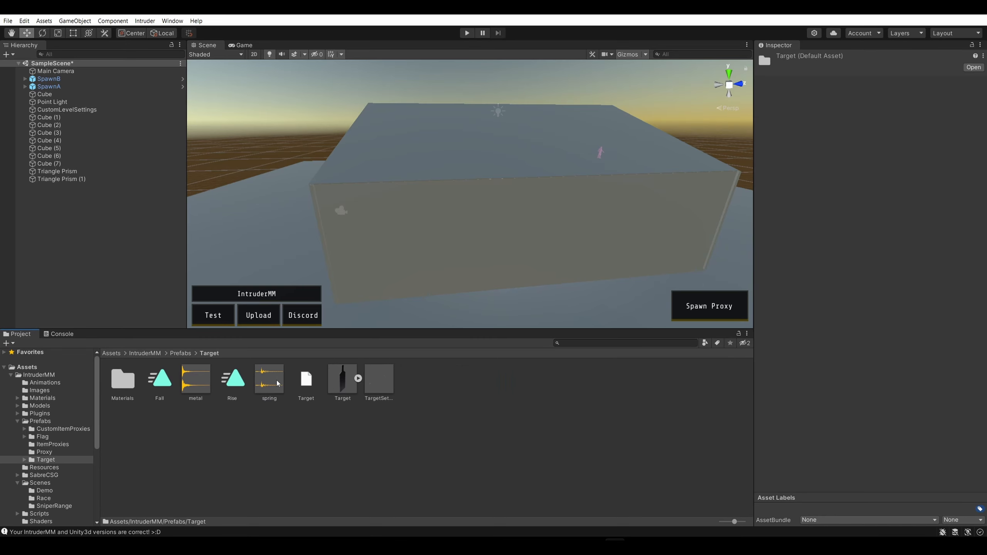
click(180, 354)
double_click(199, 379)
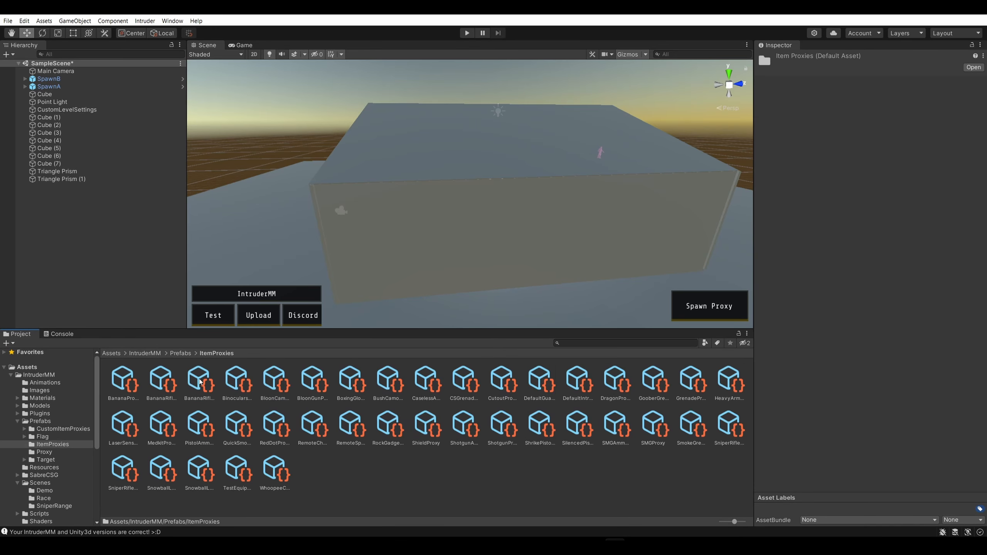
click(180, 353)
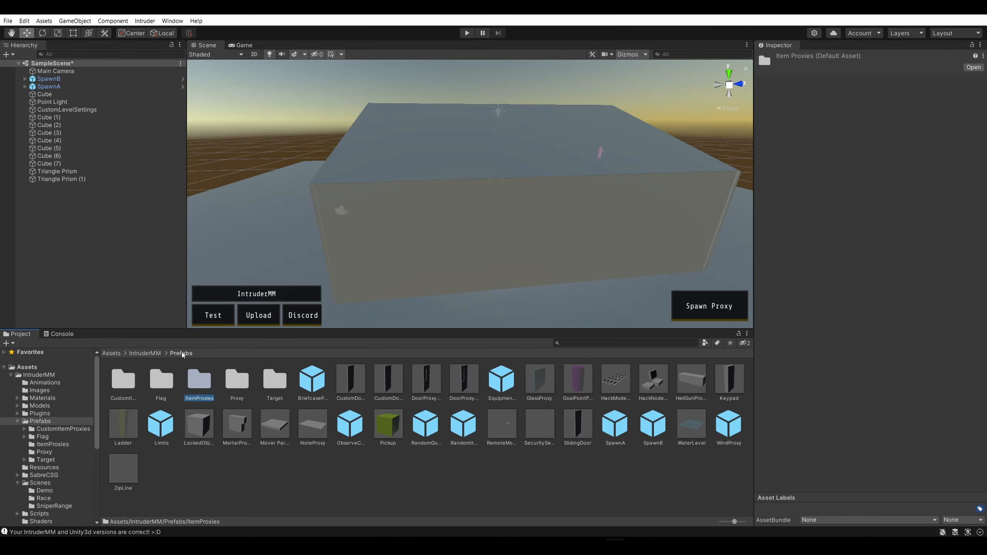
double_click(129, 380)
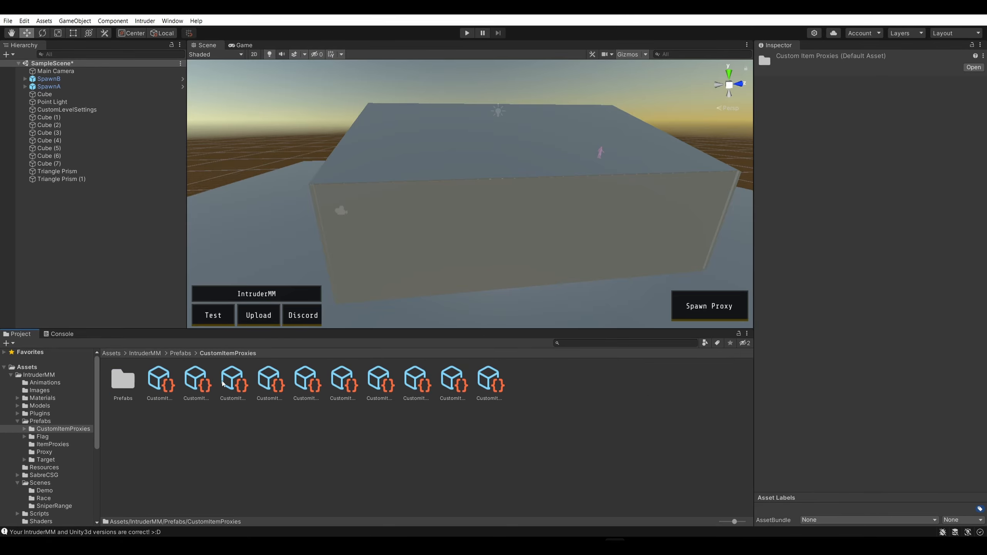
Inspect the CustomItem03 proxy asset and its neighbour, and the CustomItem01Prefab in the CustomItemProxies Prefabs subfolder
click(232, 383)
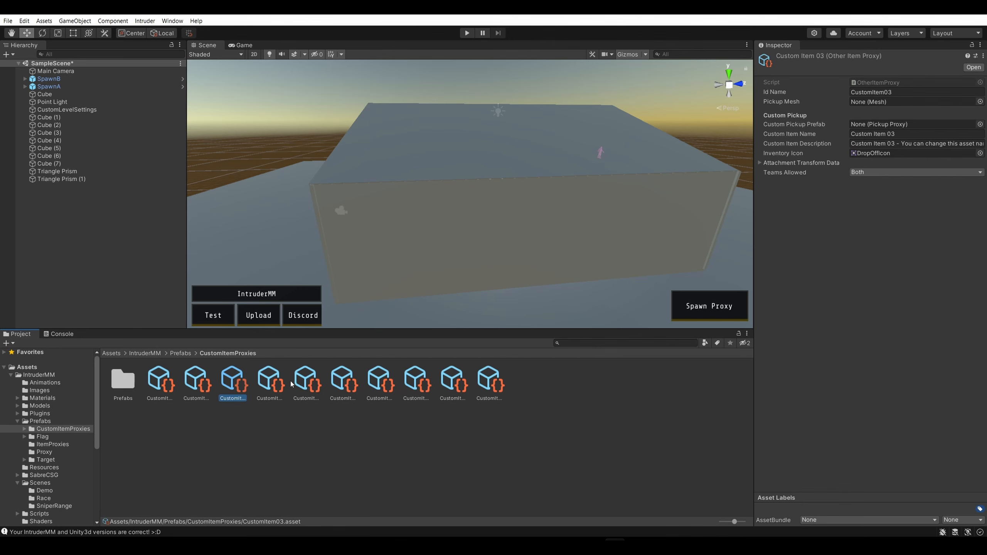
click(256, 384)
click(126, 390)
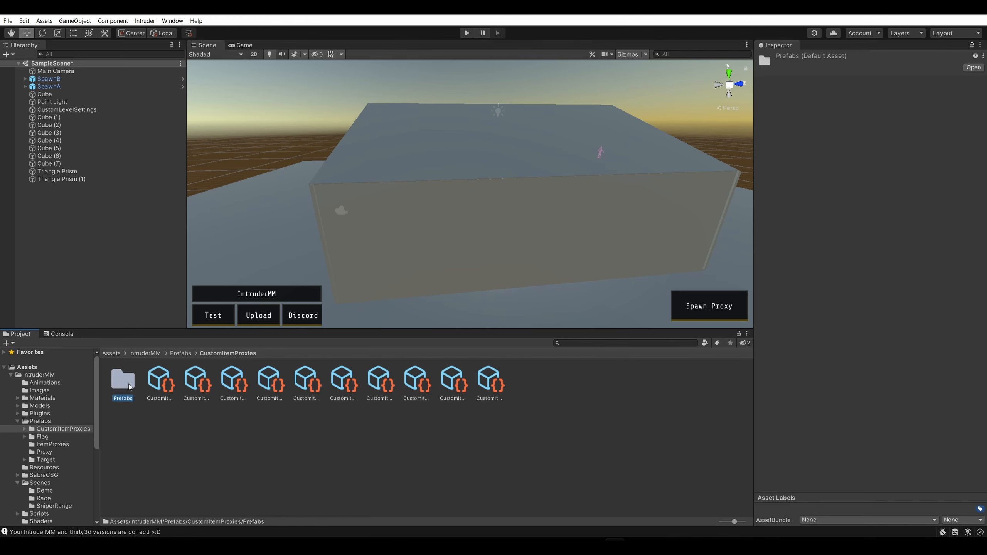
double_click(124, 382)
click(123, 382)
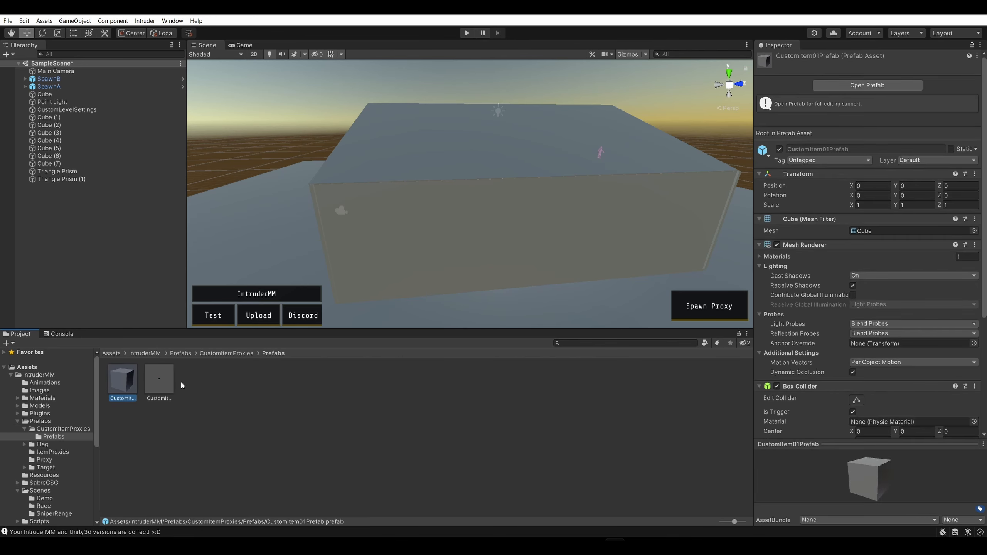
click(182, 382)
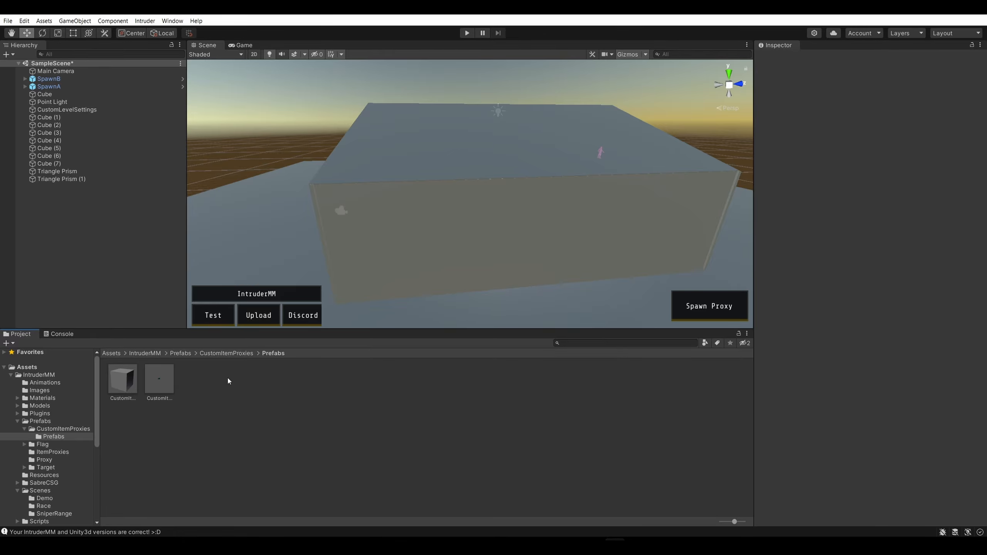
Return to the IntruderMM Prefabs folder and inspect prefabs such as Mover Parent, Limits, Ladder and ZipLine
click(189, 353)
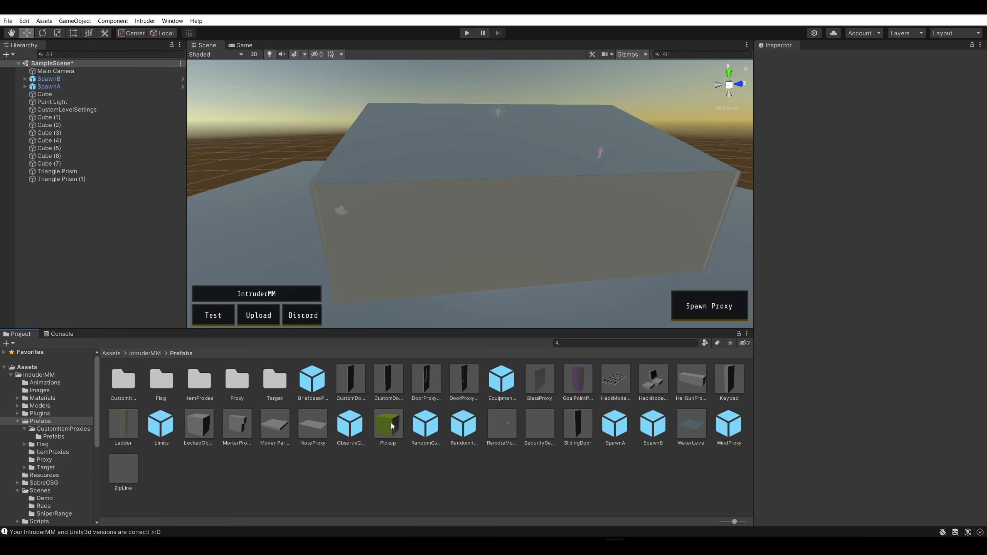
click(273, 429)
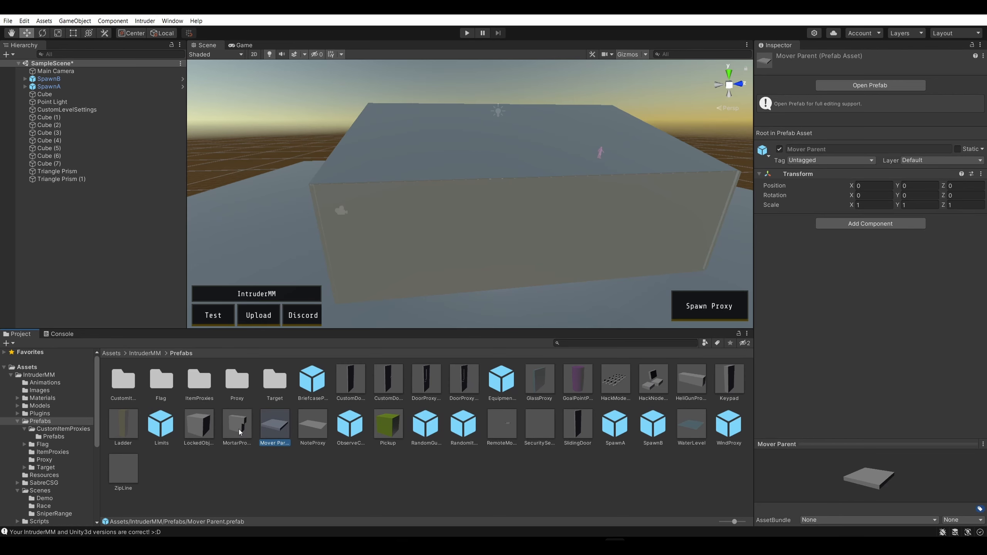
click(239, 428)
click(188, 431)
click(162, 431)
click(128, 425)
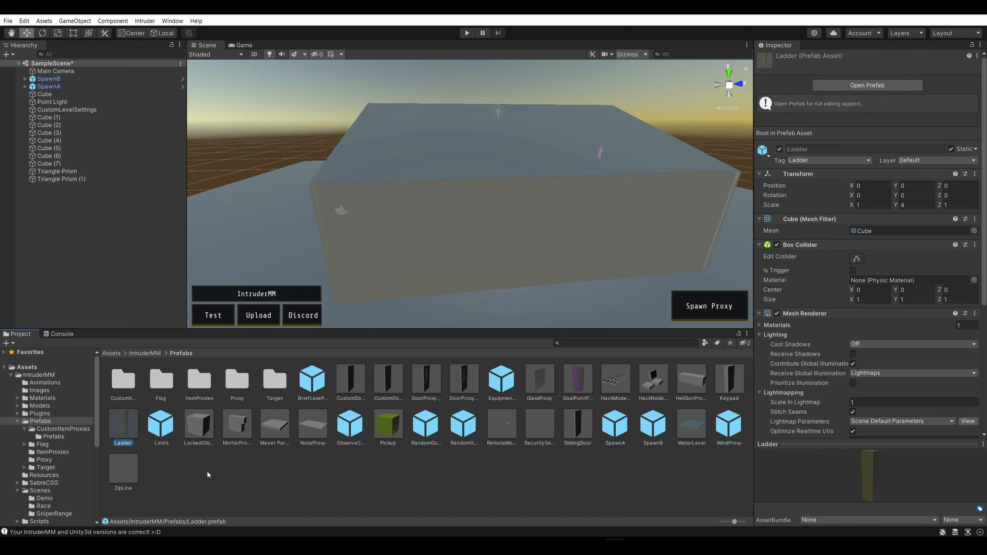
click(185, 451)
click(125, 468)
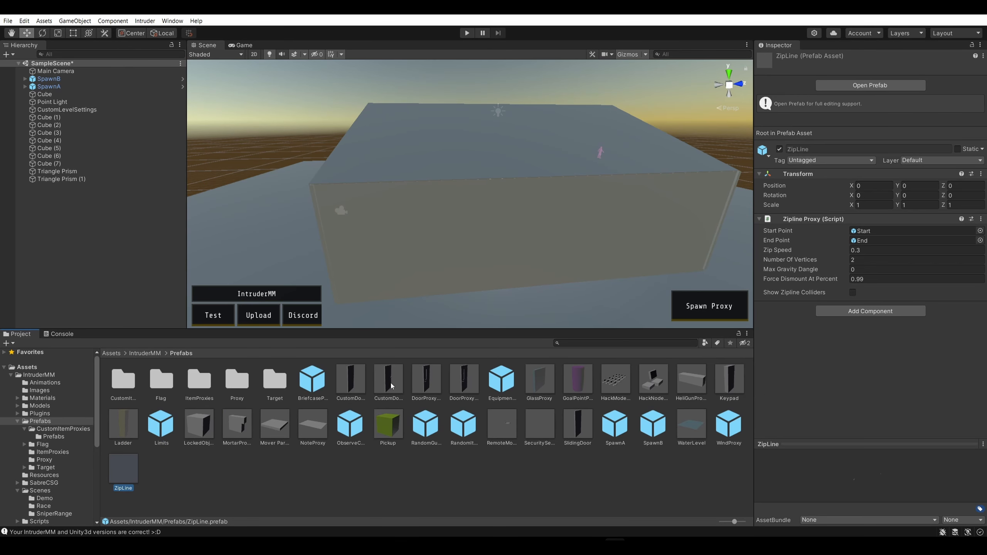
Look through the Target prefab folder and the IntruderMM Materials, Images, Resources and SabreCSG folders
double_click(274, 379)
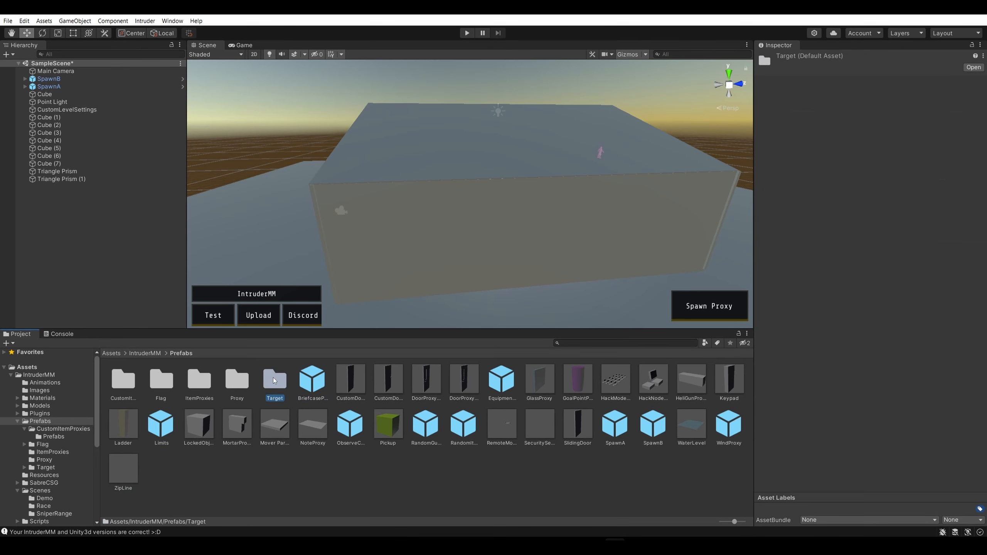
click(177, 354)
click(156, 354)
click(202, 383)
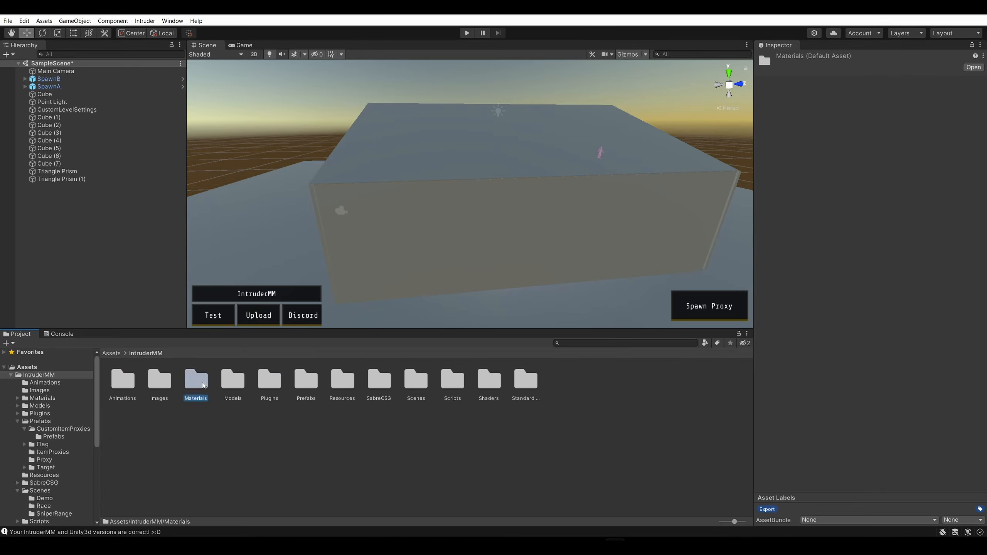
double_click(202, 383)
click(155, 353)
double_click(159, 378)
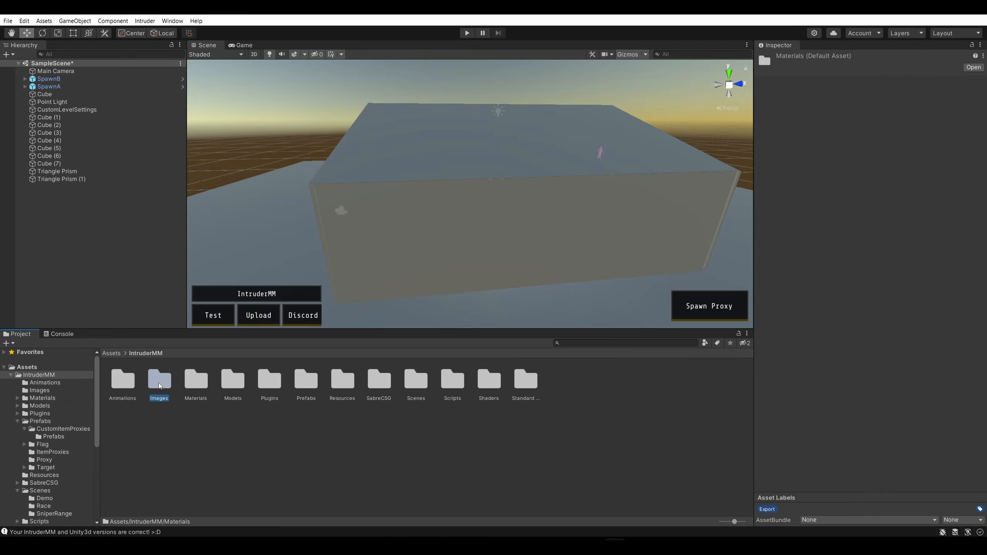
click(156, 354)
click(122, 379)
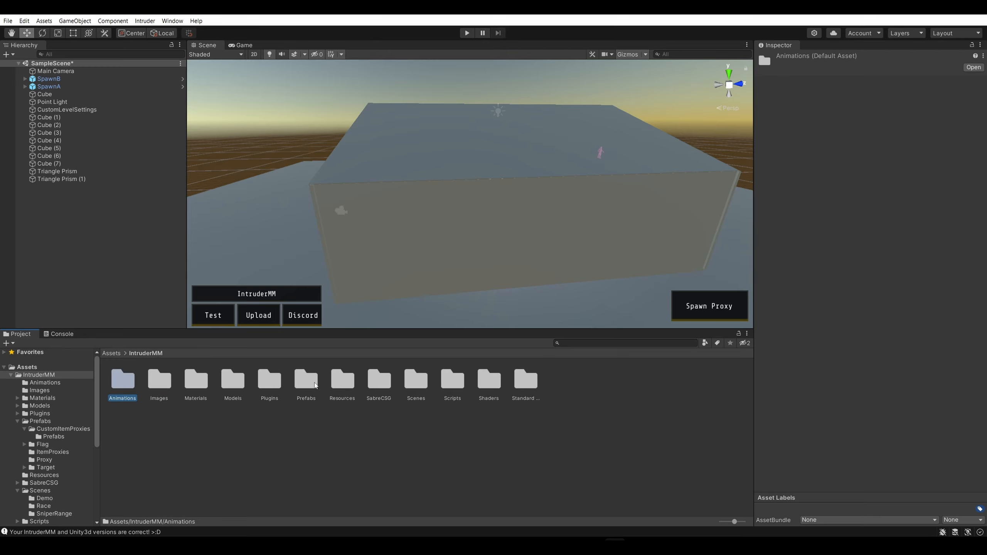
double_click(342, 379)
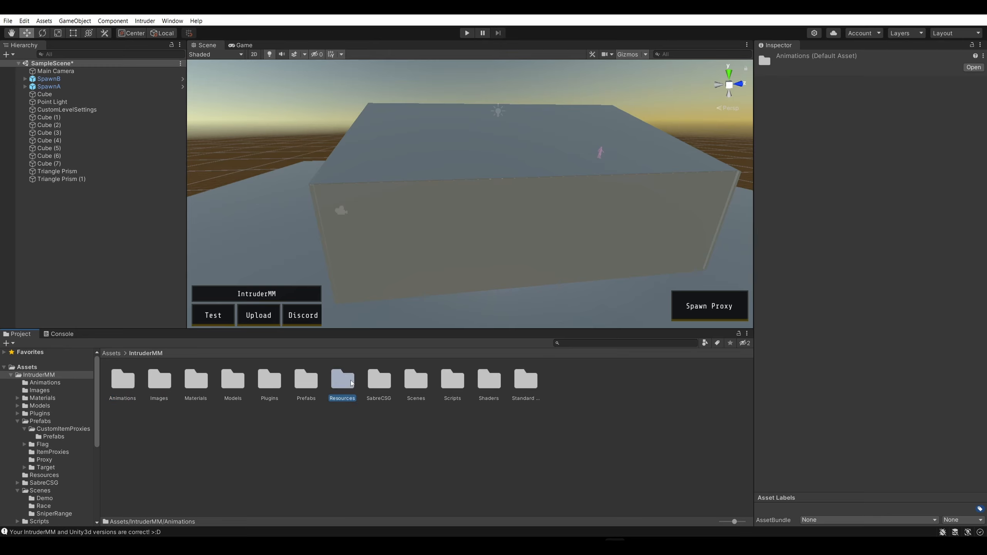
click(153, 354)
double_click(380, 381)
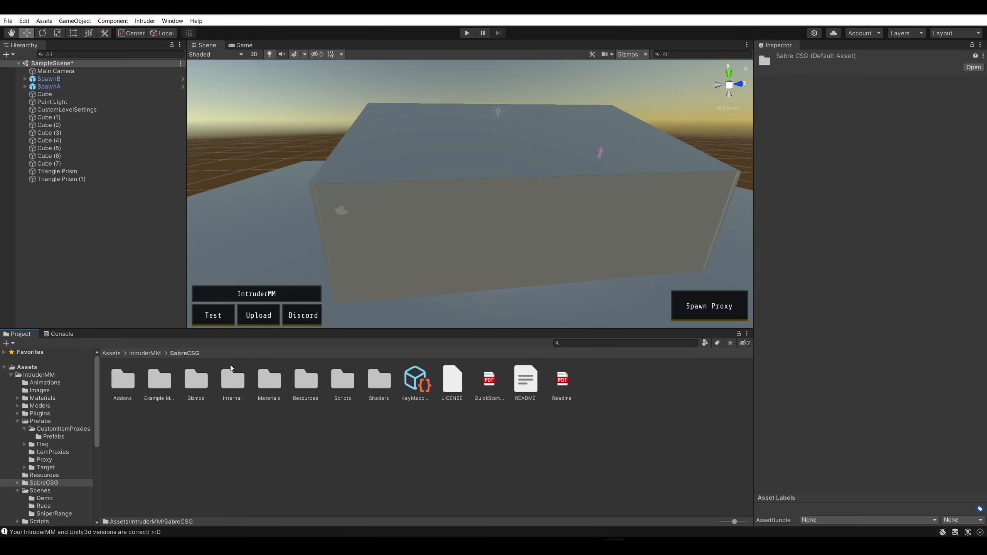
click(148, 354)
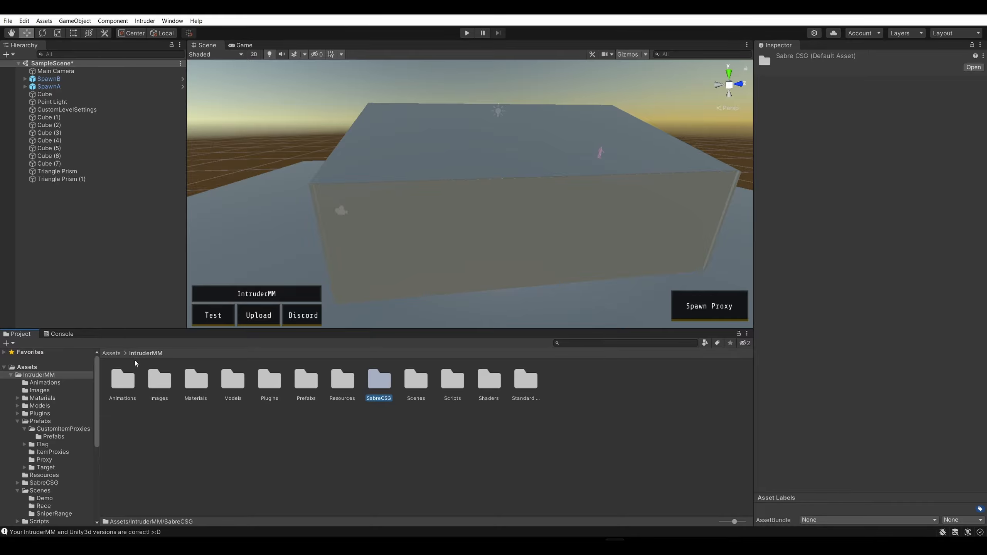
Open the DoorLand folder inside Assets/SuperbossDoor and inspect its lighting data, lightmaps and reflection probe
click(111, 354)
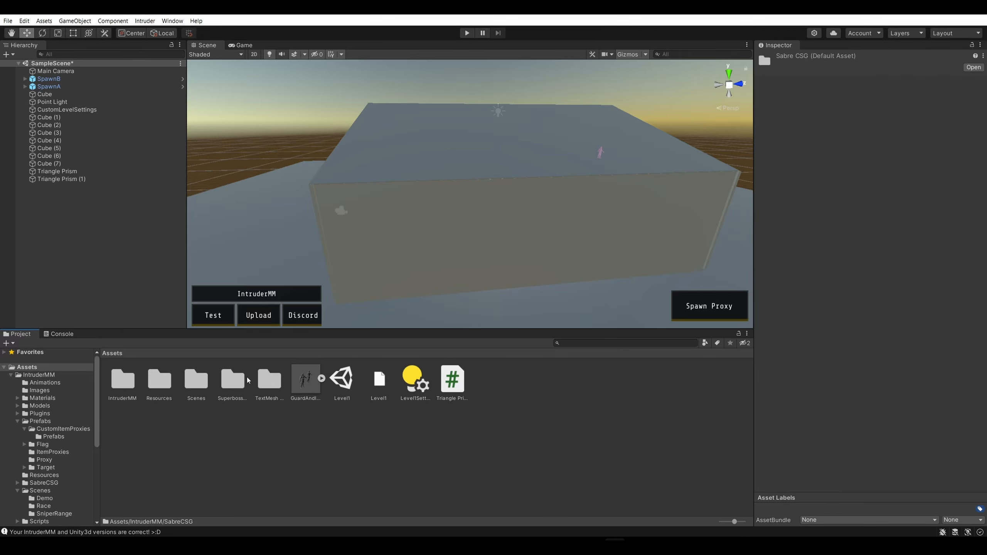
double_click(232, 381)
double_click(123, 380)
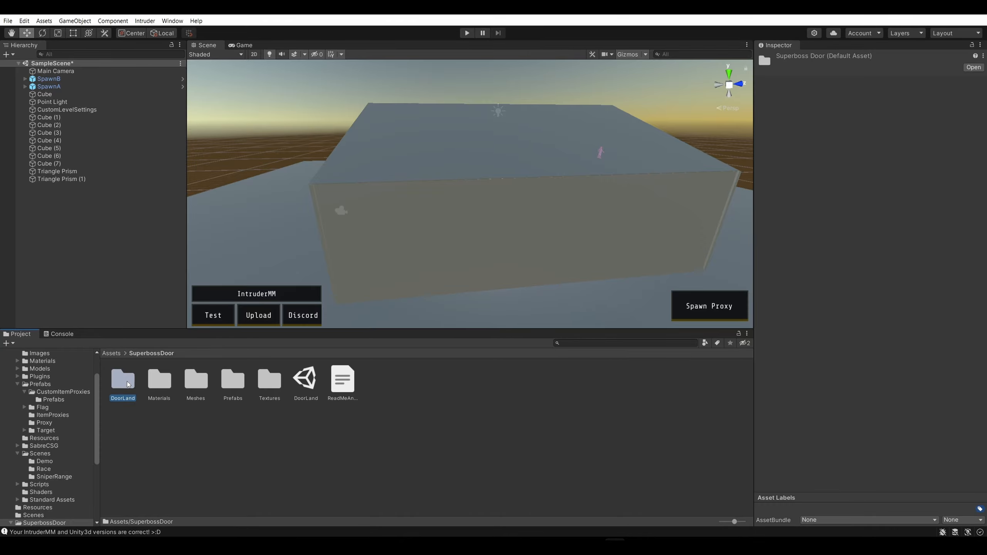
click(159, 384)
click(121, 384)
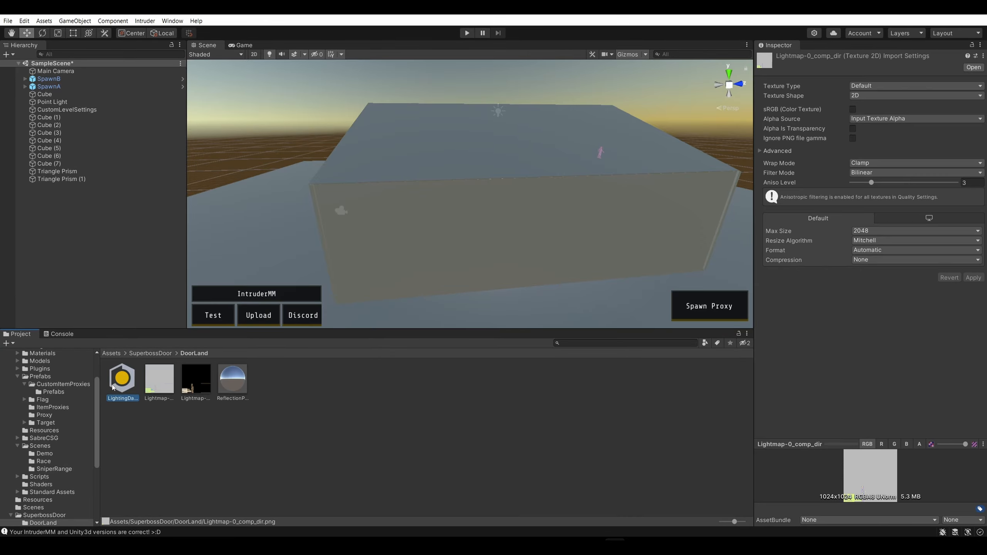
click(159, 383)
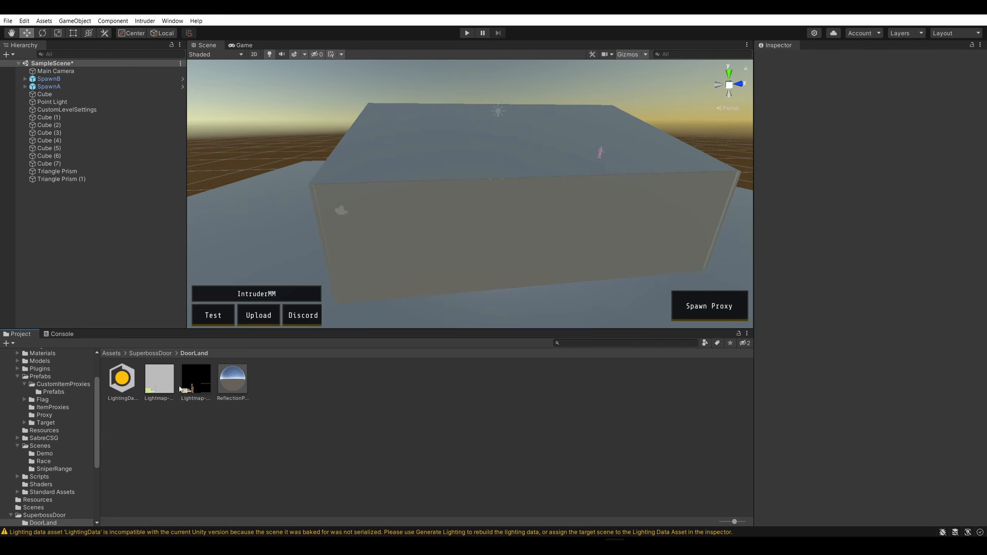
click(198, 386)
click(226, 386)
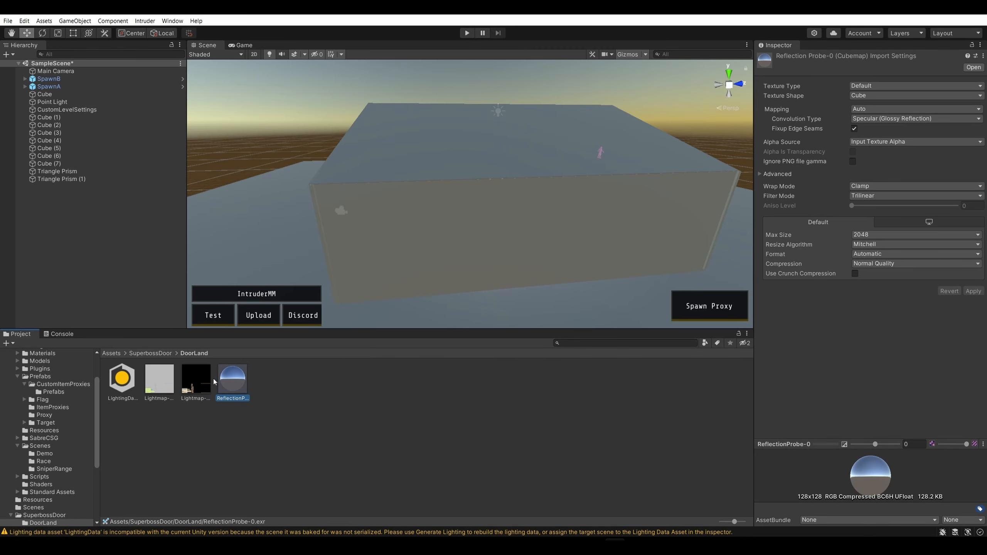
Look through the SuperbossDoor Materials and Meshes folders and inspect the FrameDD door frame mesh
click(150, 353)
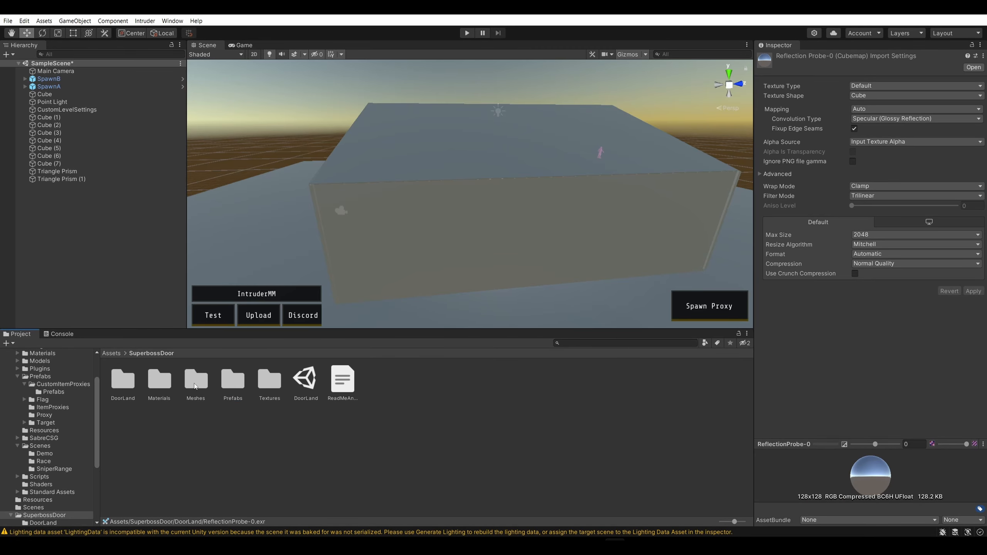
double_click(162, 383)
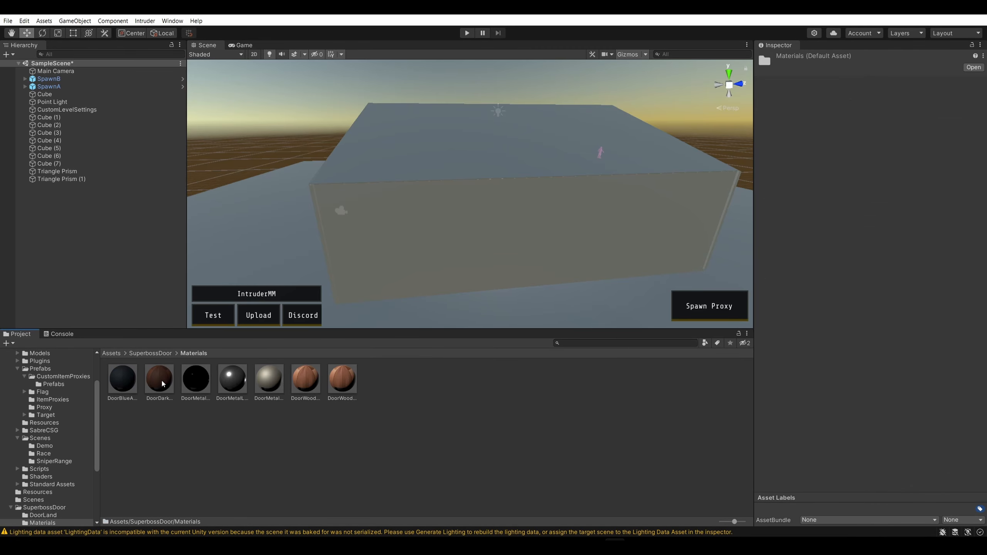
click(161, 353)
double_click(197, 381)
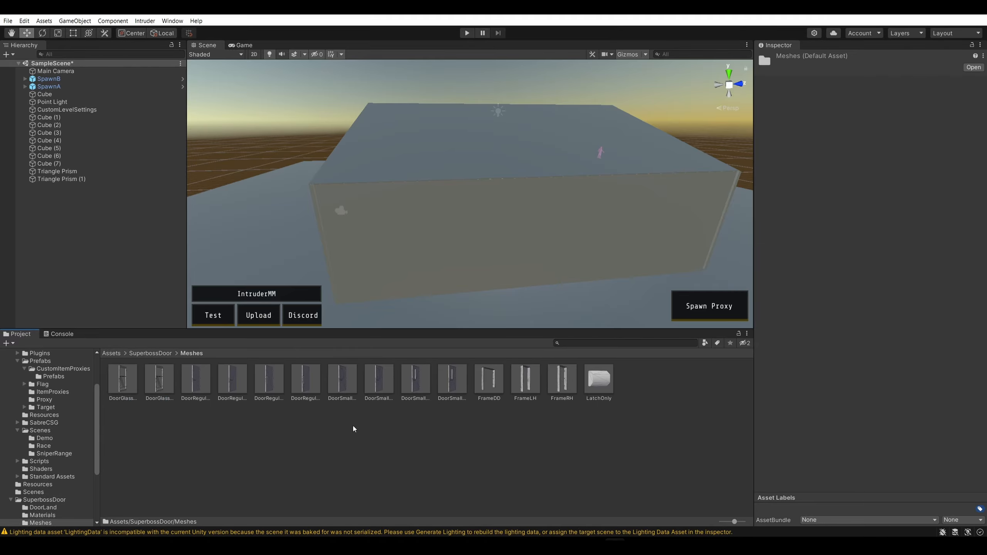
click(495, 385)
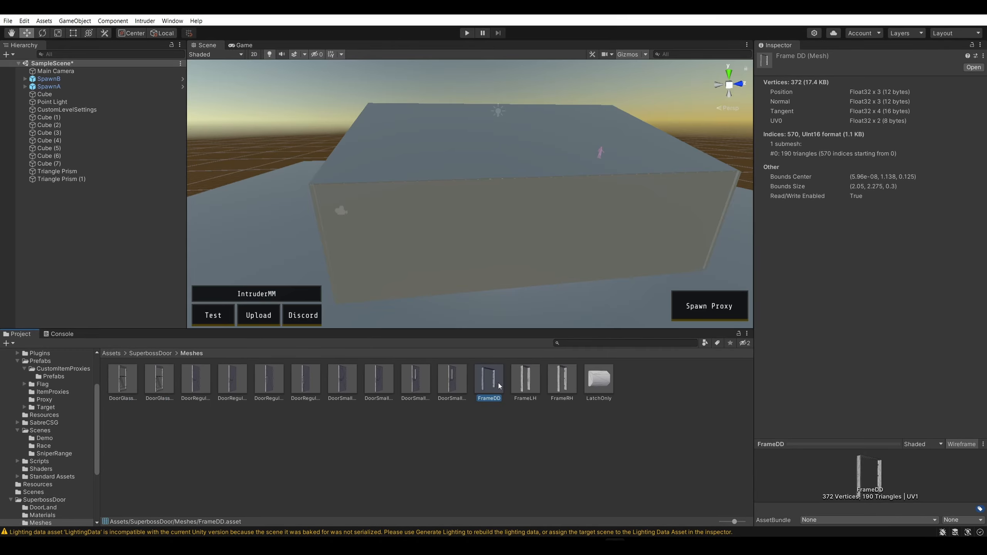
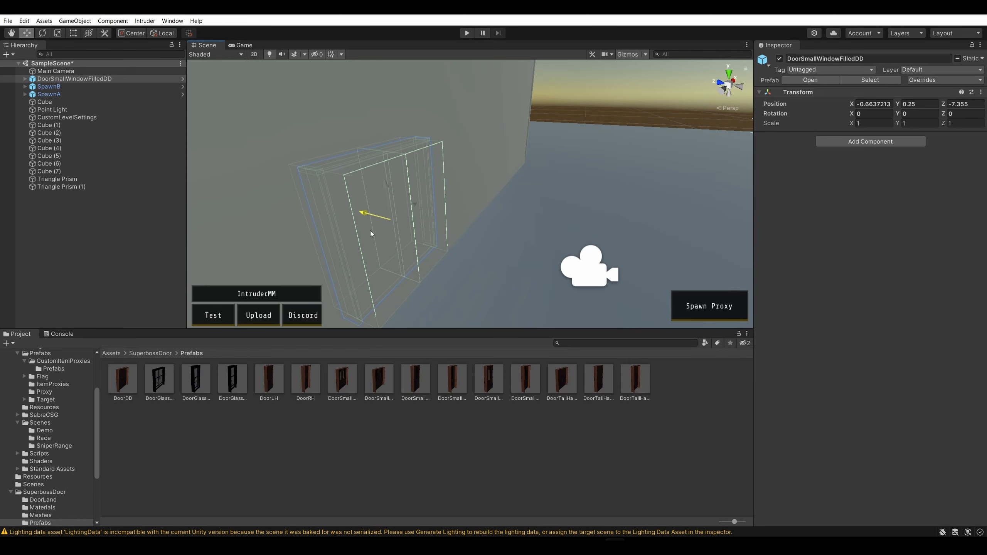
Move the double door to Z -6.544 and raise it to Y 0.498, checking its placement from around the house
alt+drag(430, 223, 519, 177)
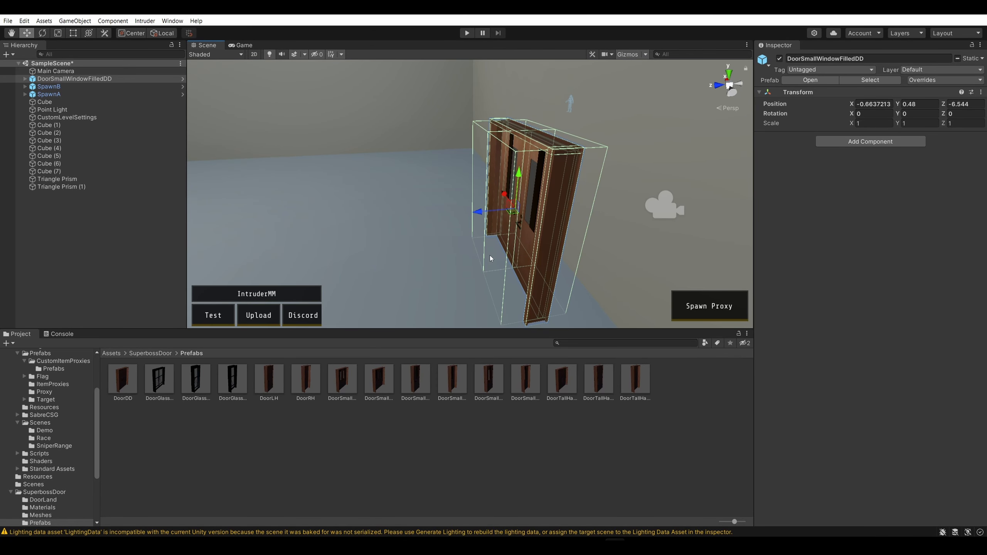
alt+drag(489, 255, 632, 125)
right_drag(462, 165, 696, 249)
key(a)
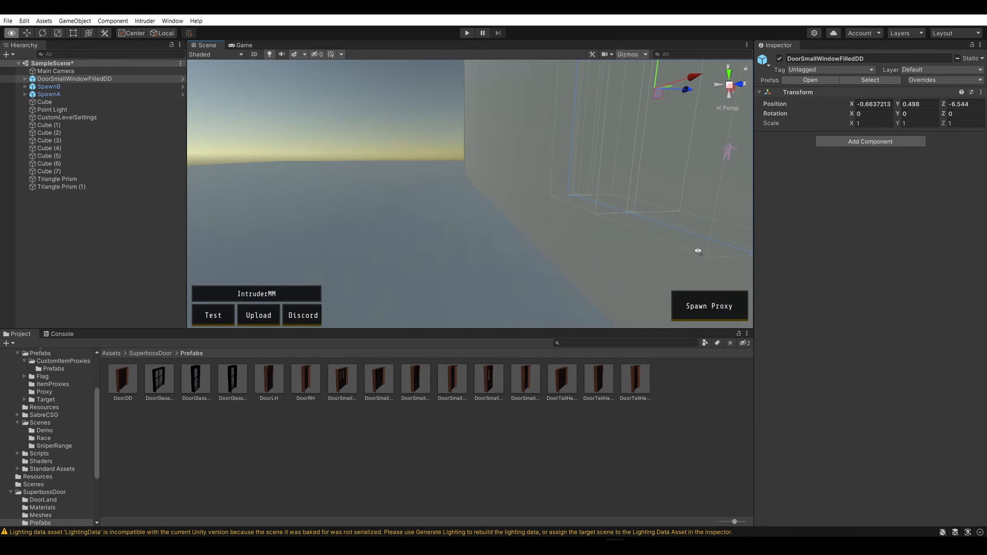
right_drag(536, 243, 547, 214)
key(w)
key(s)
right_drag(466, 176, 337, 191)
key(w)
click(484, 132)
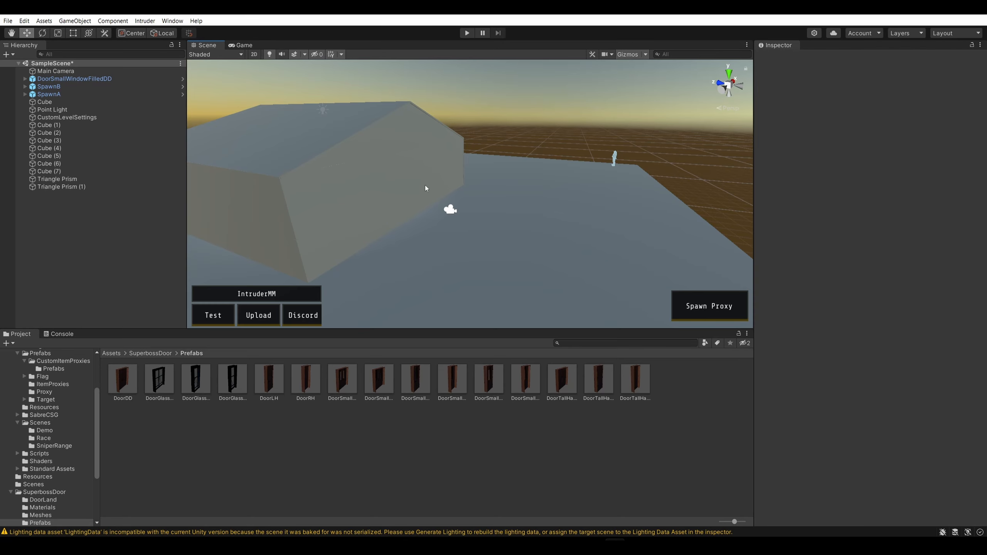
Select the double door inside the house and move it through the front wall to Z -8.303
right_drag(625, 111, 500, 200)
key(w)
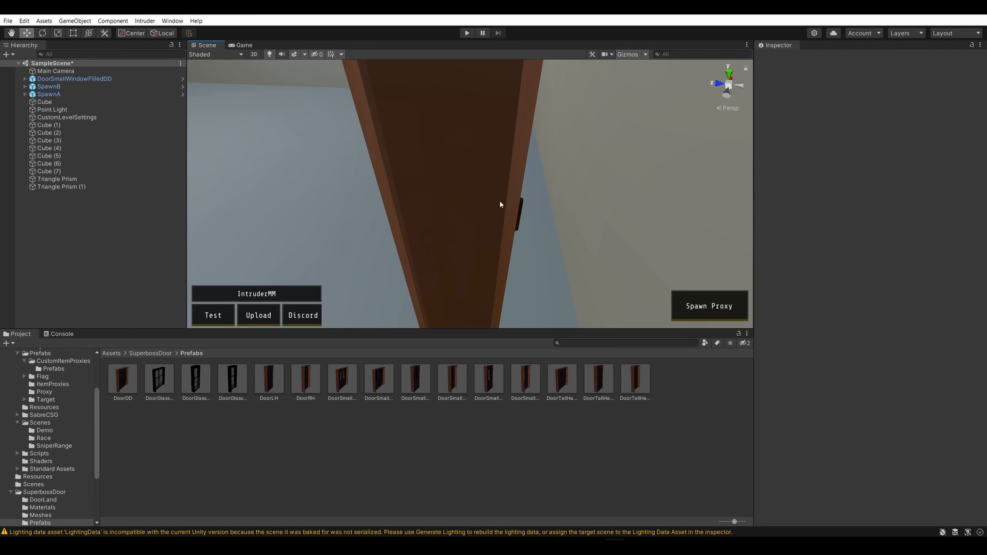
click(500, 200)
drag(453, 202, 700, 210)
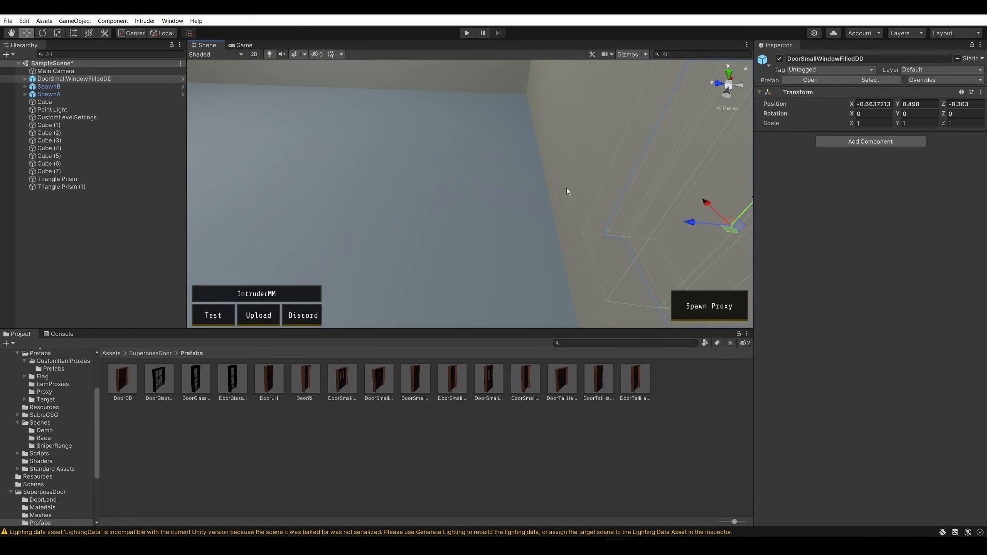
key(s)
right_drag(566, 188, 377, 148)
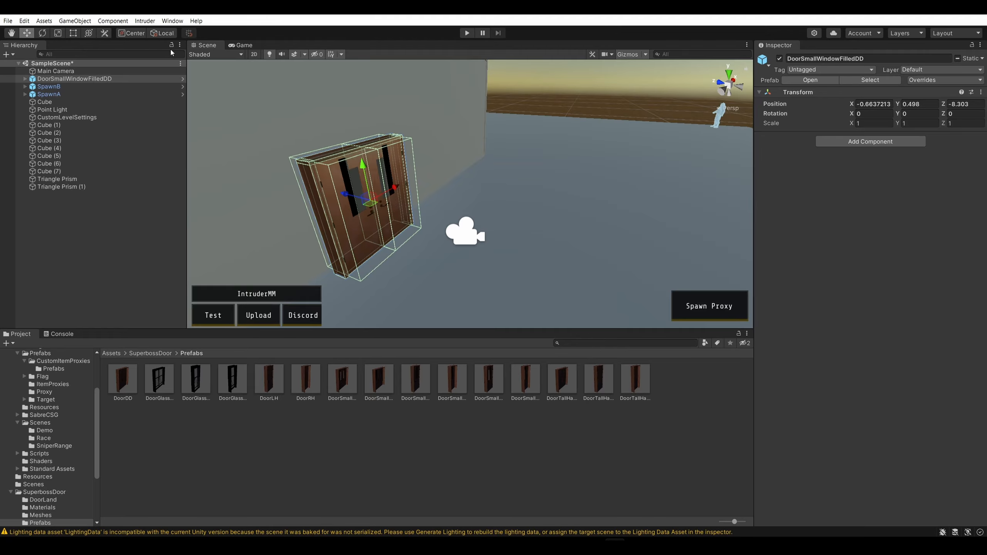
Check the Scene view's lighting, effects and grid visibility options
click(271, 54)
click(271, 54)
click(305, 54)
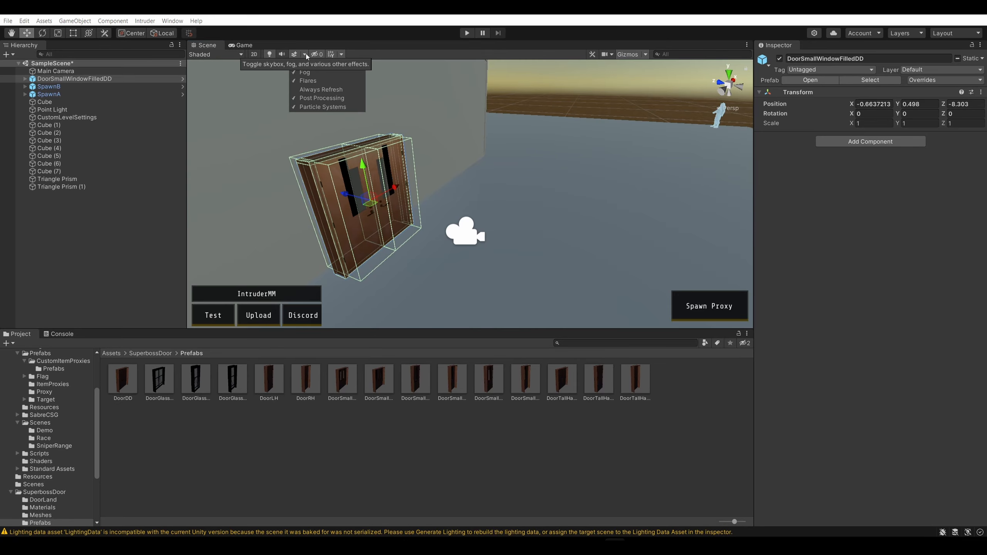
click(304, 54)
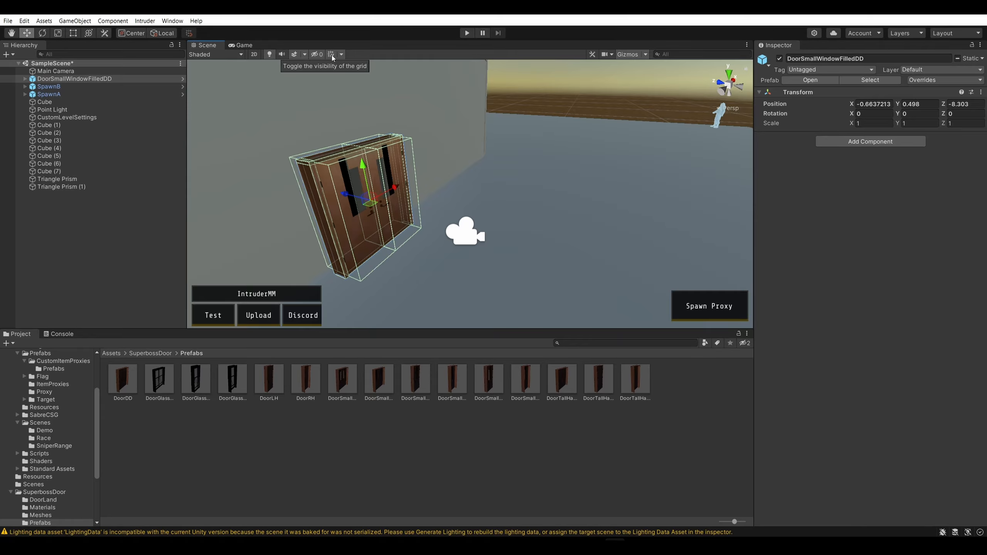
click(342, 54)
click(342, 54)
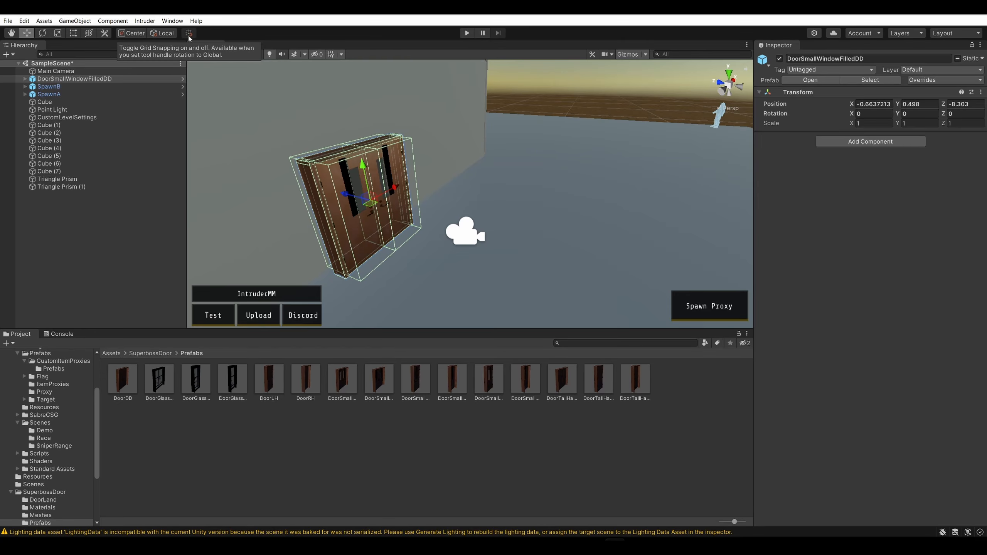
Set the tool handles to Global, enable grid snapping, and move the double door away from the house to Z -13.125
click(165, 33)
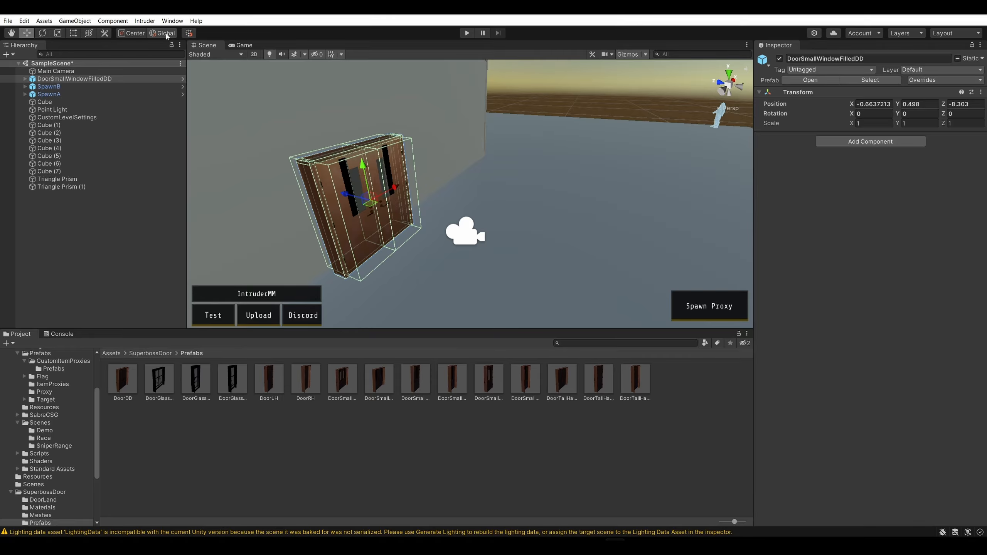
click(189, 34)
drag(376, 194, 611, 167)
right_drag(611, 166, 416, 202)
key(d)
drag(405, 190, 372, 149)
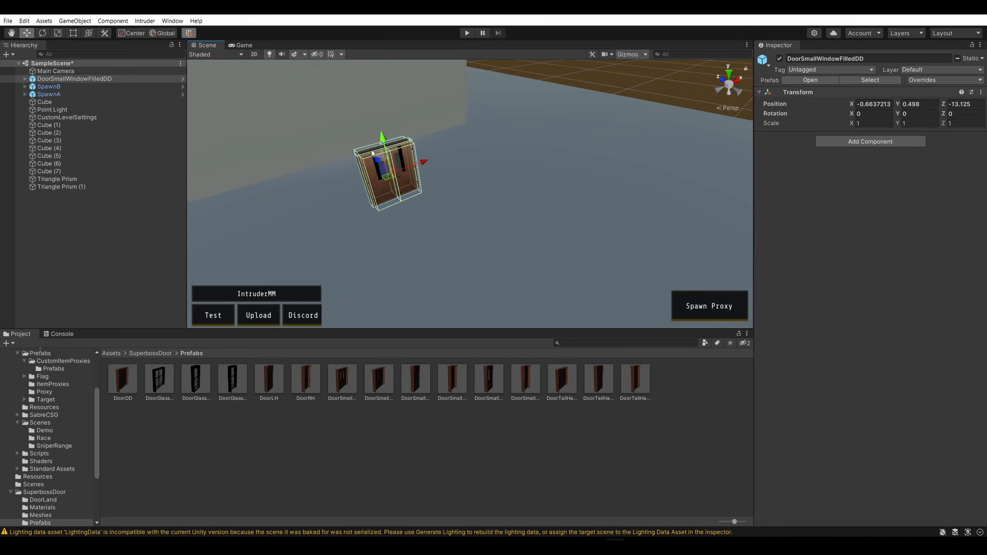
Select the front wall Cube (4) and snap its position to about X 0 with the Move tool
right_drag(372, 150, 560, 169)
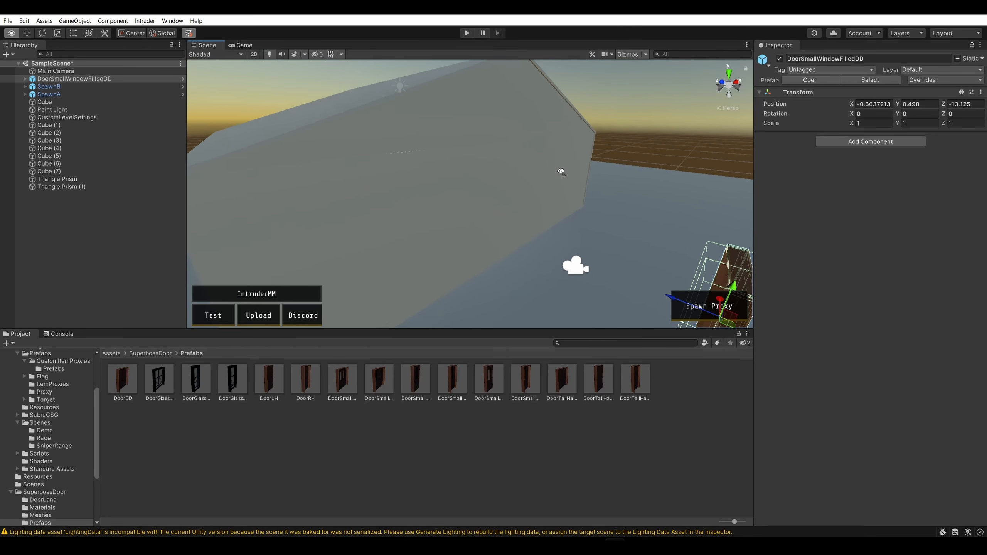
click(556, 180)
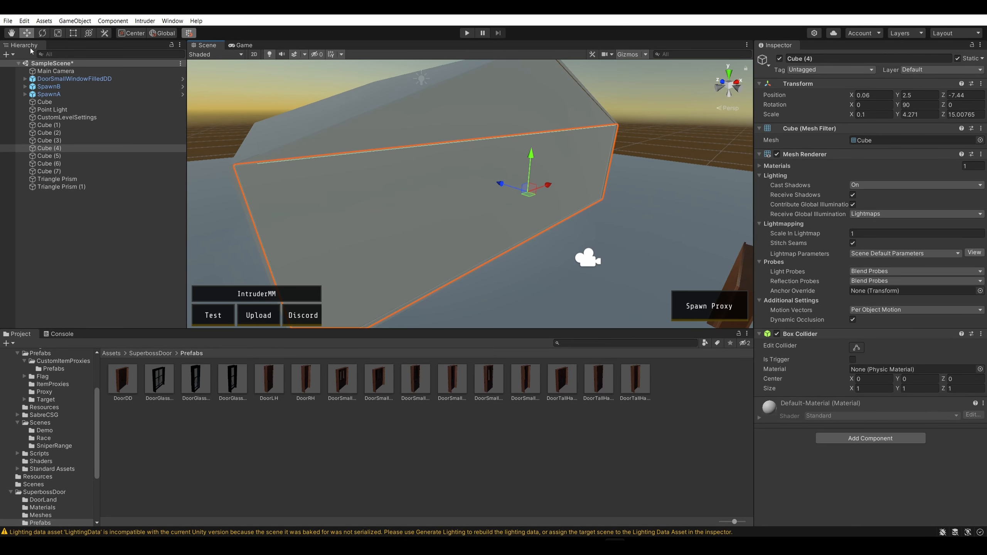
click(58, 33)
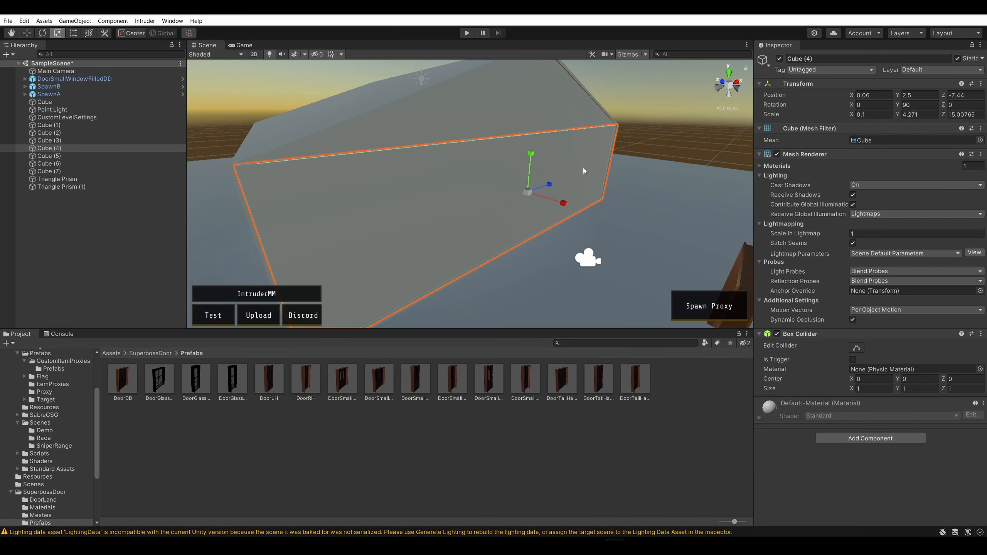
mouse_move(550, 186)
mouse_down()
mouse_move(538, 188)
mouse_move(550, 187)
mouse_up()
click(28, 33)
click(482, 209)
click(532, 201)
click(560, 166)
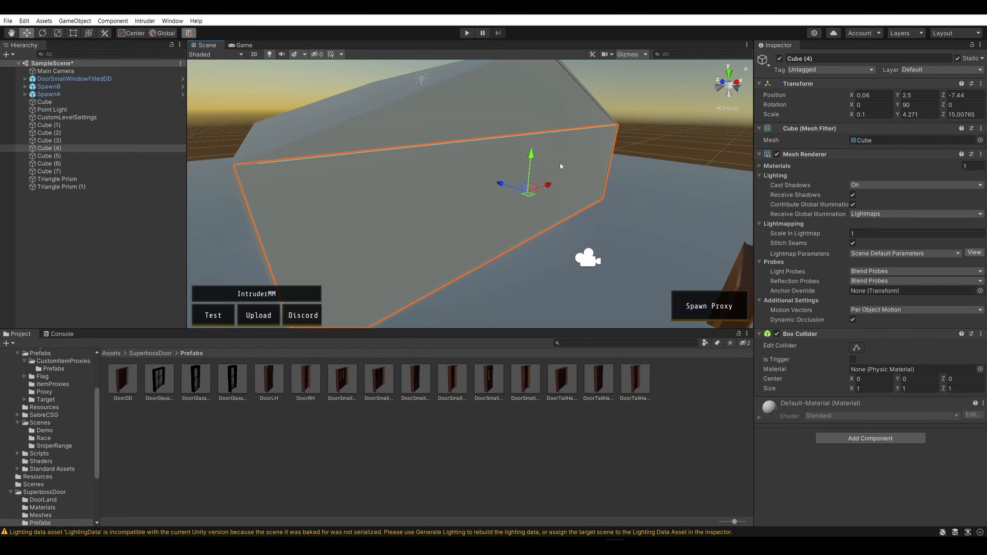
mouse_move(548, 183)
mouse_down()
mouse_move(519, 193)
mouse_move(669, 157)
mouse_move(528, 192)
mouse_move(551, 186)
mouse_up()
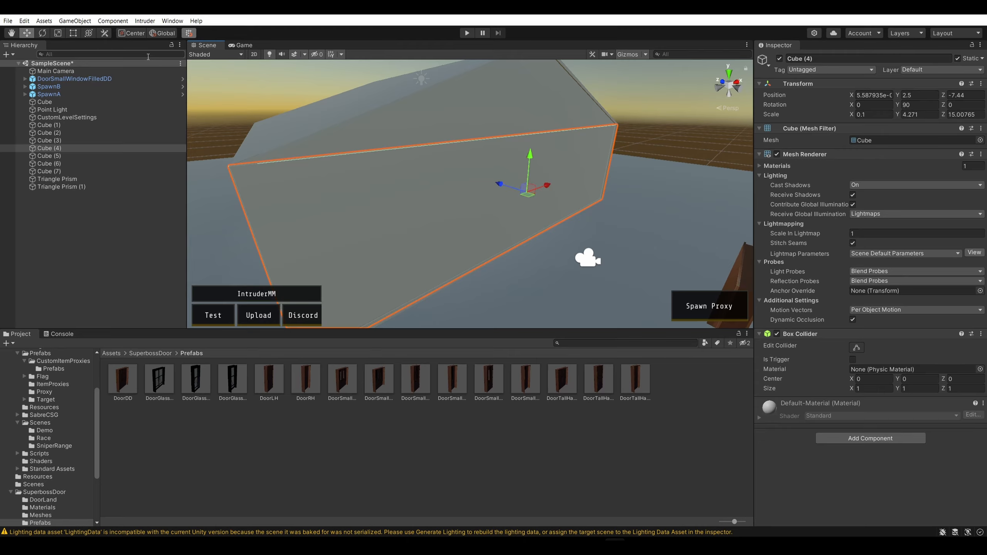
Try shortening the front wall with the Rect tool to a Z scale of about 2.38, and undo the resize
key(t)
drag(609, 155, 461, 179)
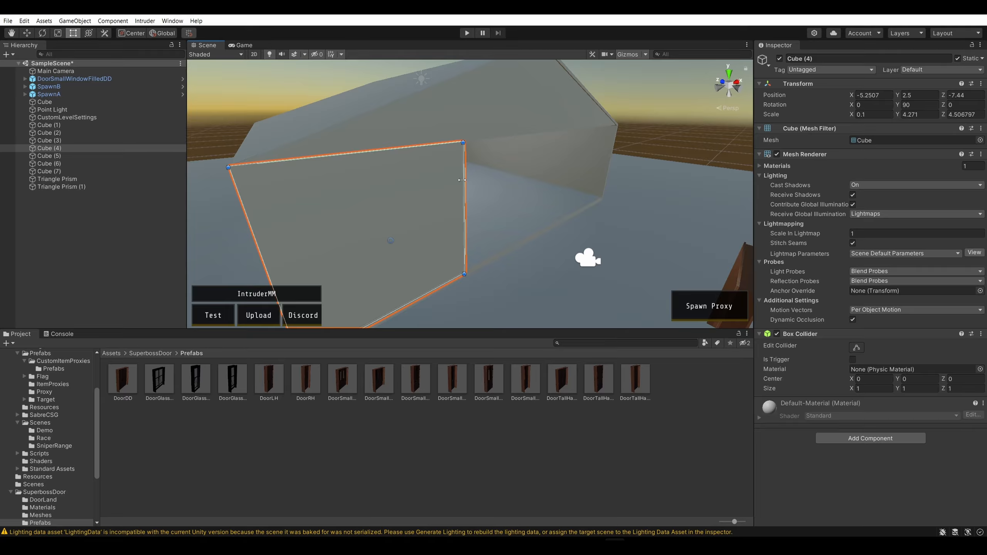
drag(461, 179, 388, 202)
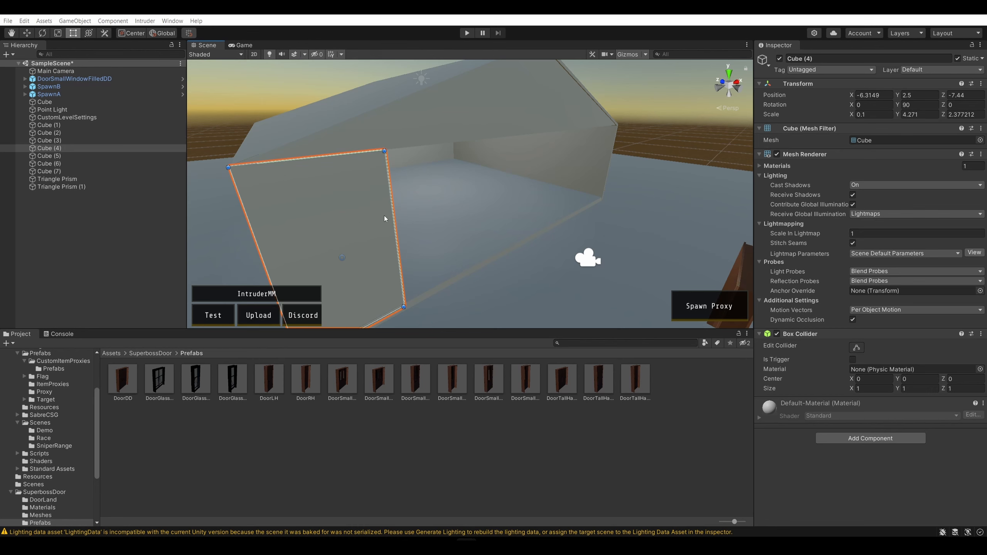
drag(393, 214, 598, 186)
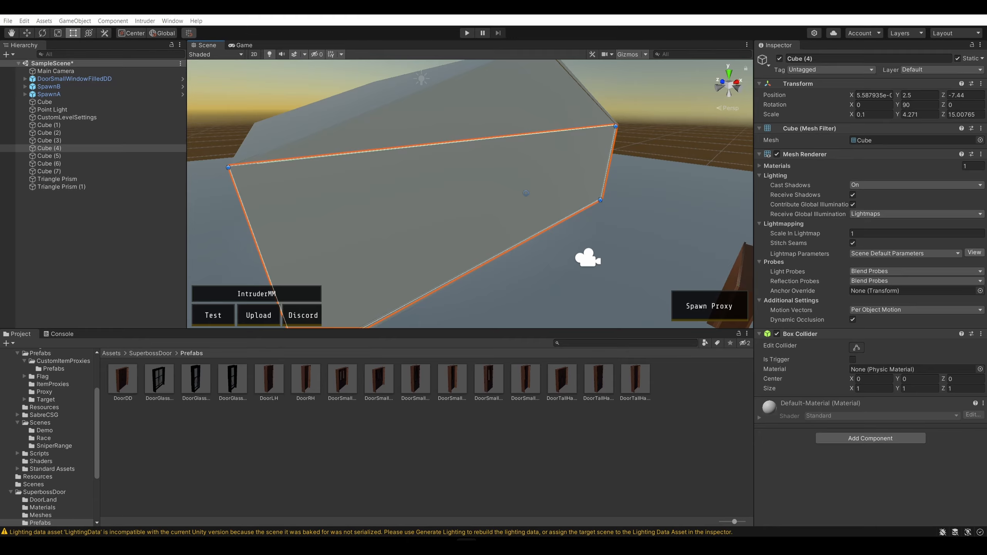
click(673, 148)
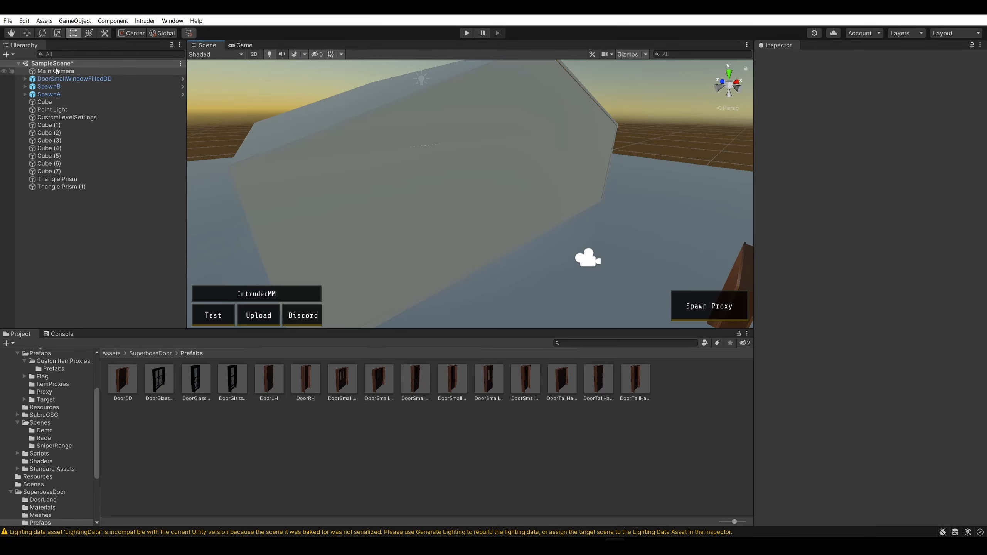
Open the Grid and Snap settings, inspect the move and scale snap increments, and close the window
click(24, 20)
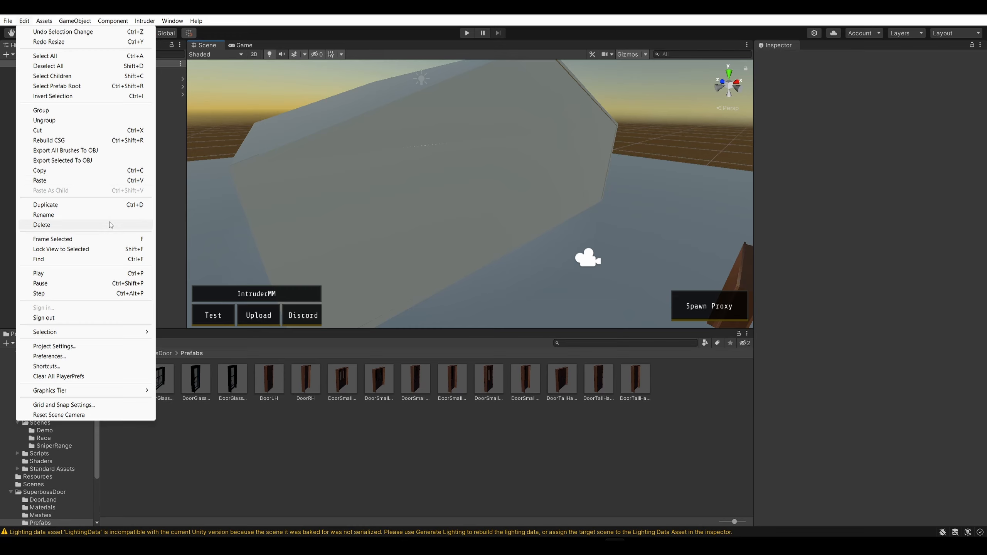
click(63, 405)
drag(152, 273, 437, 156)
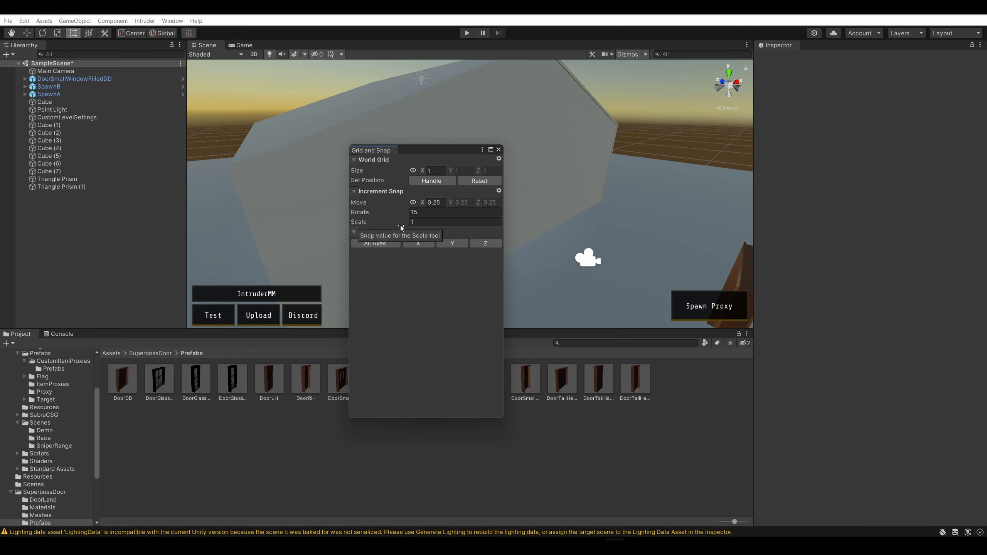
click(427, 223)
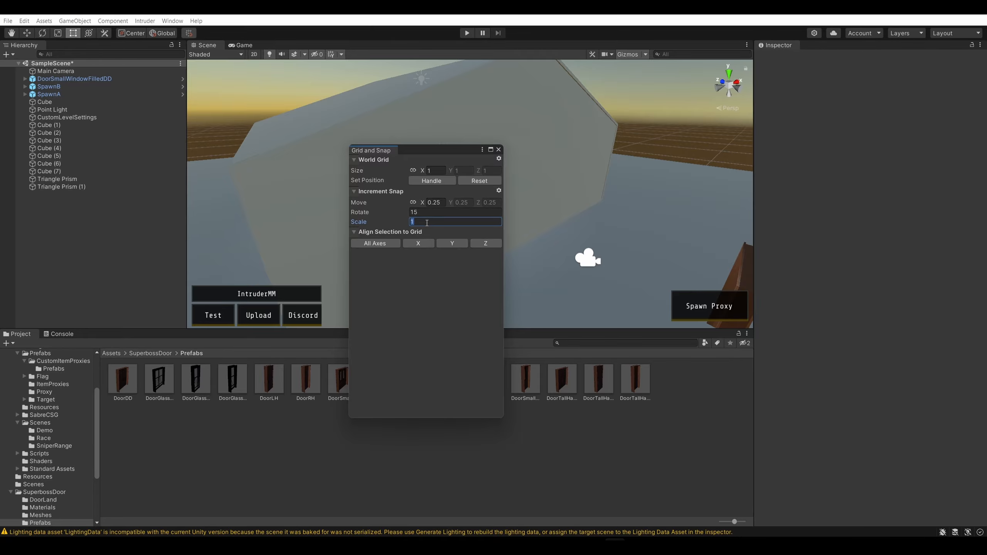
click(437, 202)
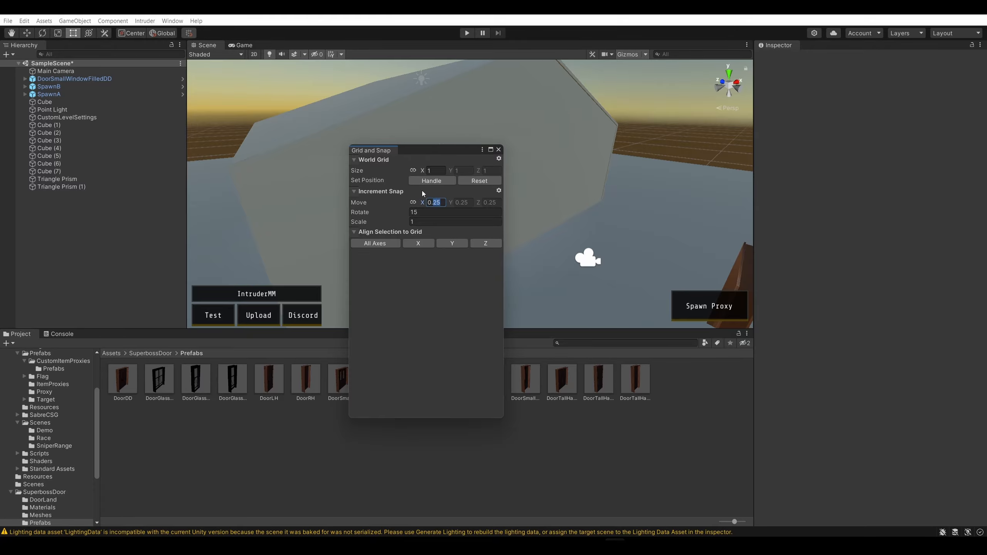
click(442, 200)
click(446, 222)
click(448, 220)
drag(443, 151, 136, 224)
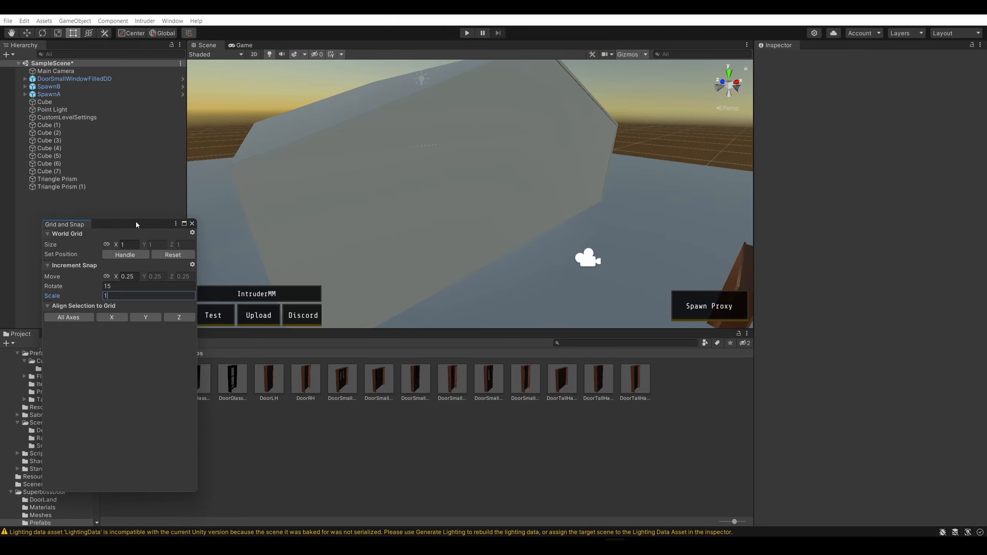
drag(136, 222, 137, 219)
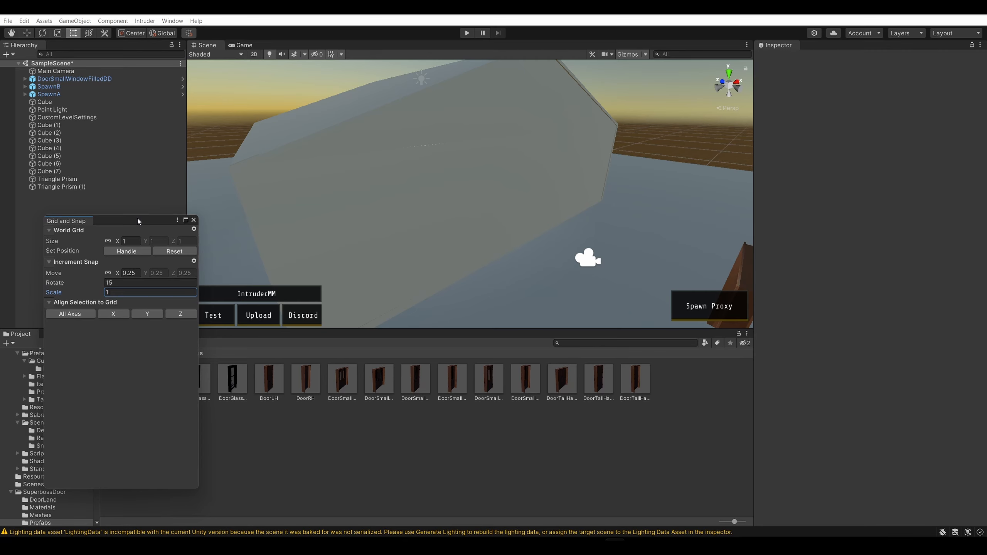
click(193, 220)
Try resizing the front wall from its side edge with the Rect tool, and switch to the Scale tool
click(503, 195)
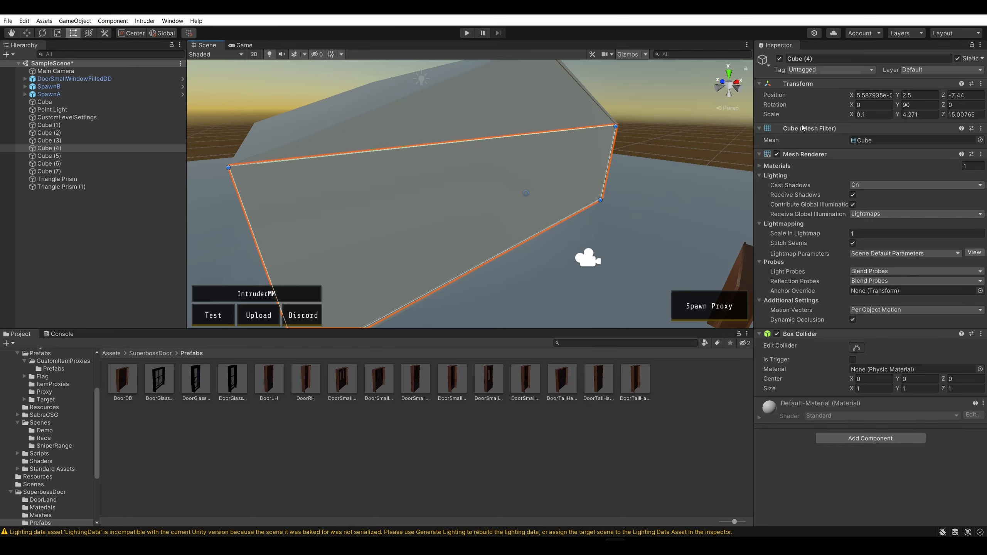
mouse_move(607, 164)
mouse_down()
mouse_move(594, 171)
mouse_move(622, 162)
mouse_up()
key(r)
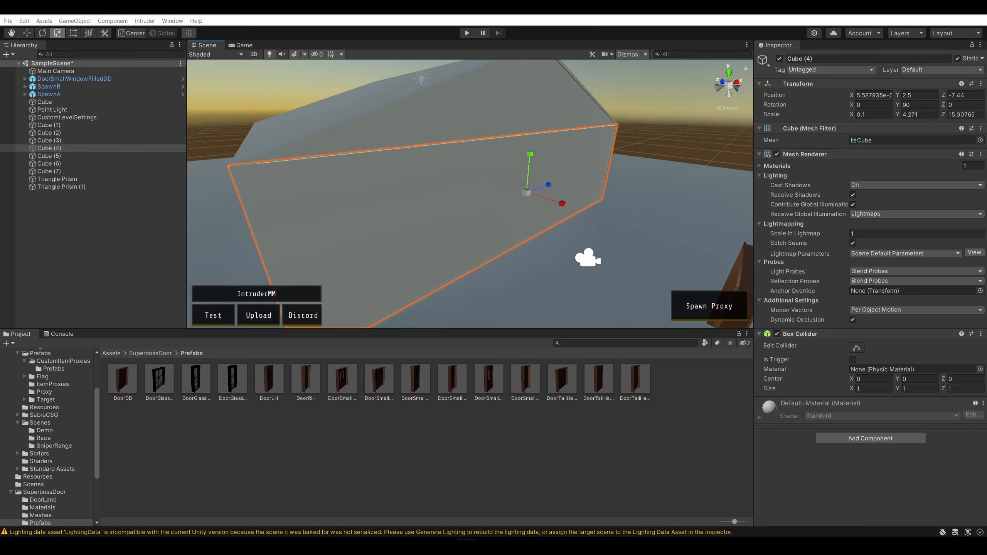
click(706, 149)
click(517, 161)
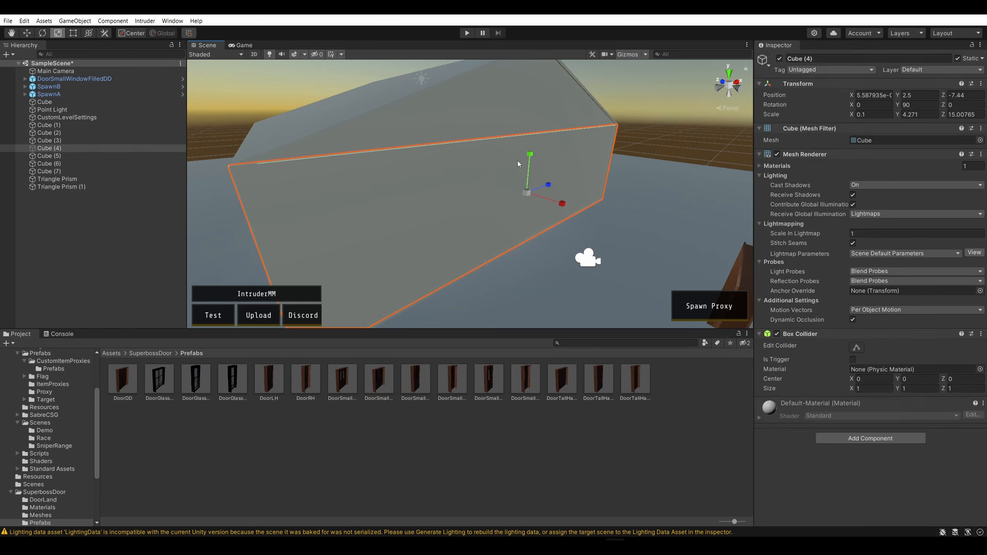
Compare grid snapping availability for the front wall across the Move, Rect and Scale tools
click(28, 34)
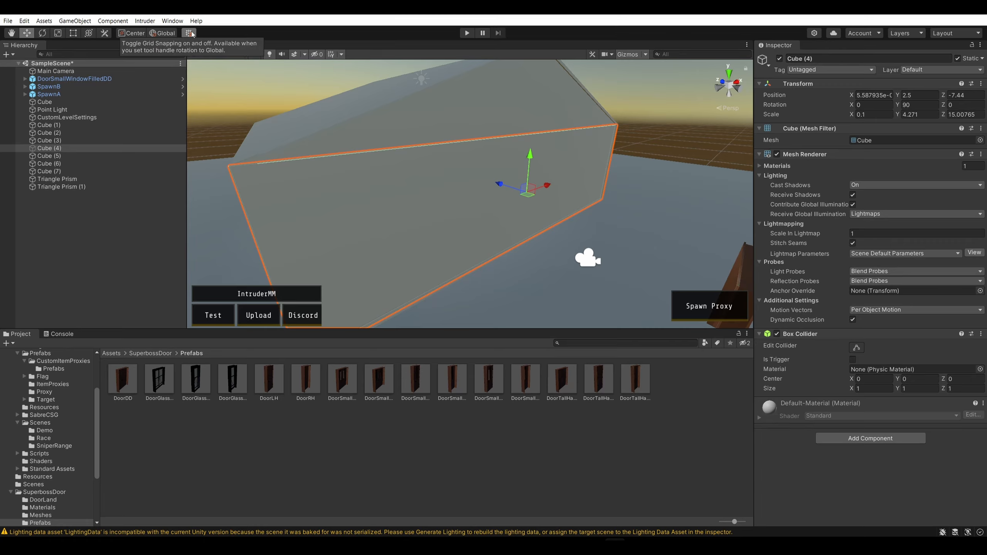
mouse_move(546, 185)
mouse_down()
mouse_move(463, 197)
mouse_move(607, 174)
mouse_move(546, 187)
mouse_up()
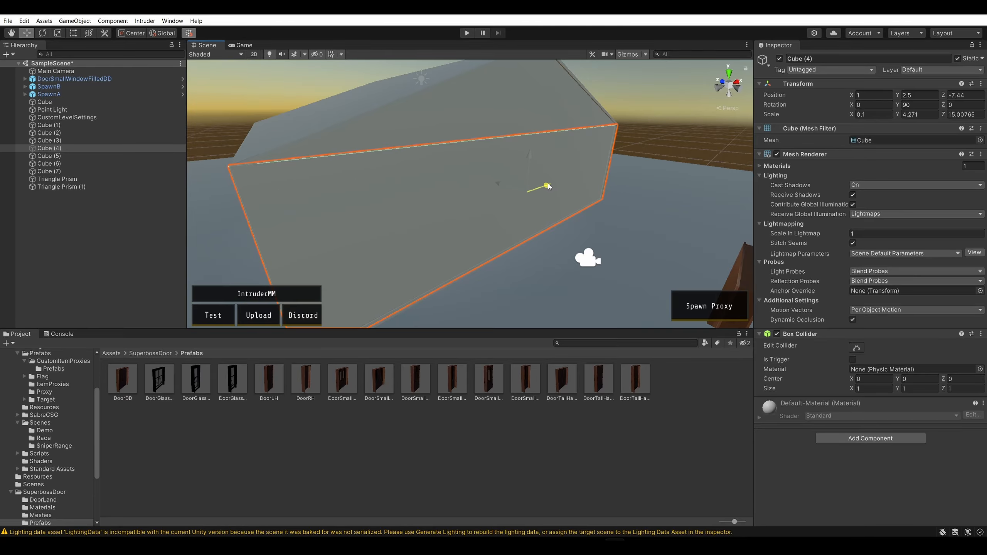
click(74, 33)
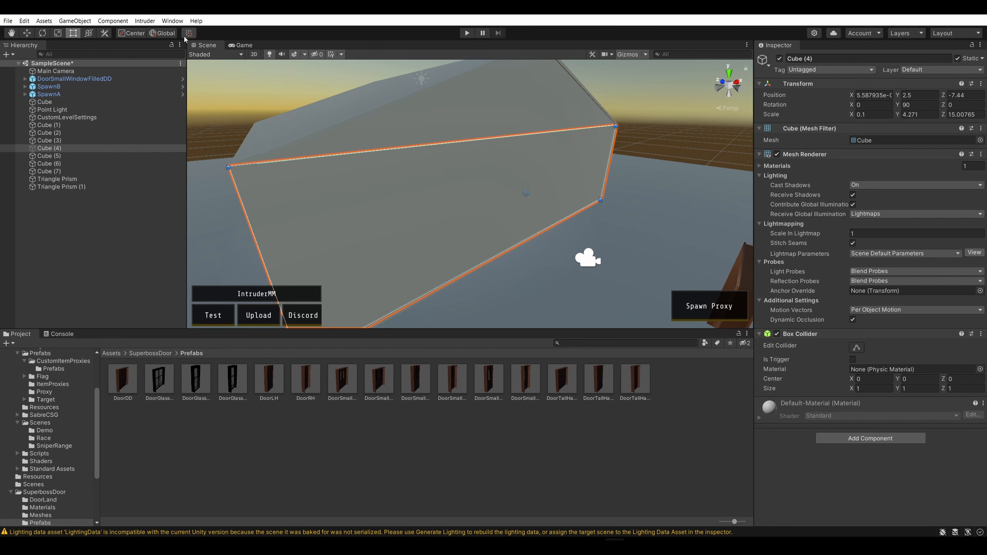
click(57, 34)
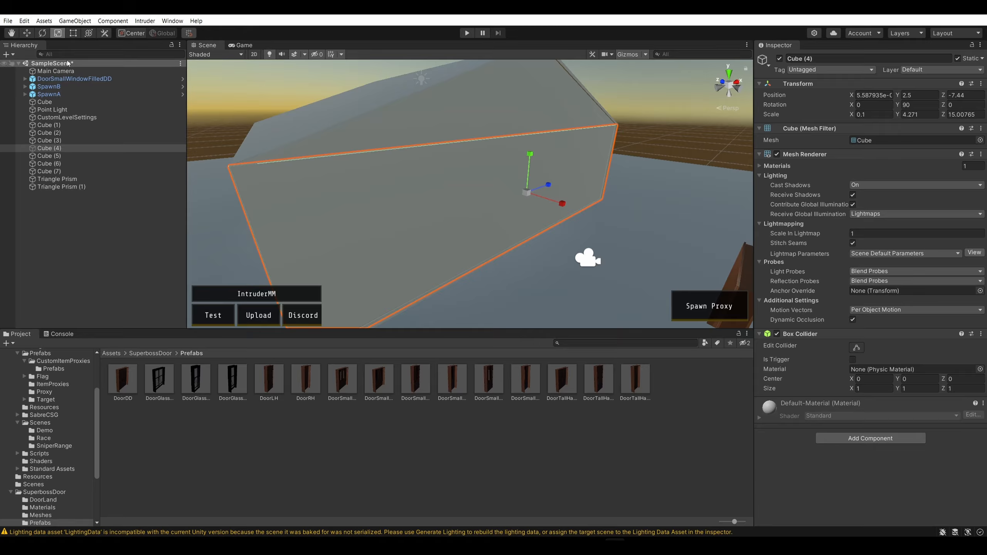
click(27, 34)
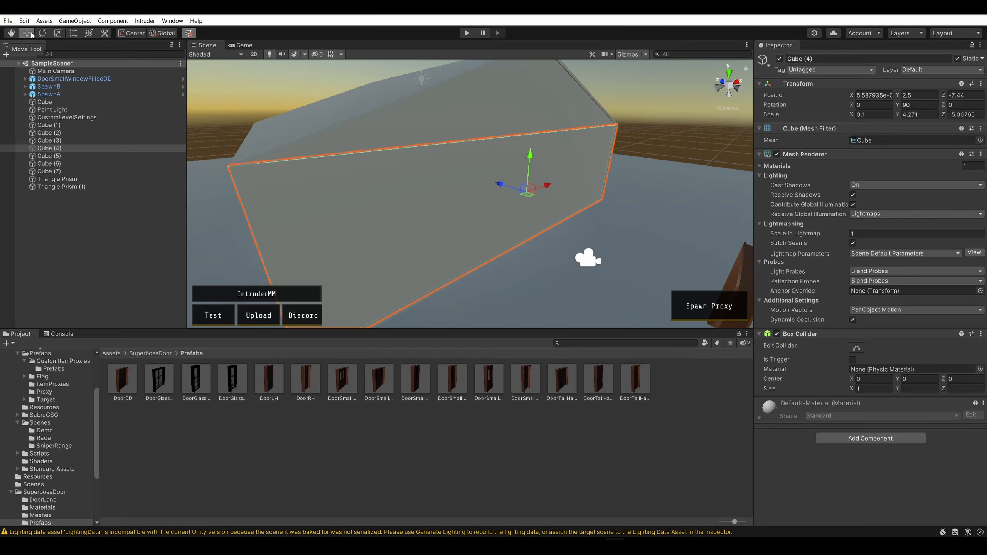
key(t)
mouse_move(608, 163)
mouse_down()
mouse_move(486, 173)
mouse_move(605, 179)
mouse_up()
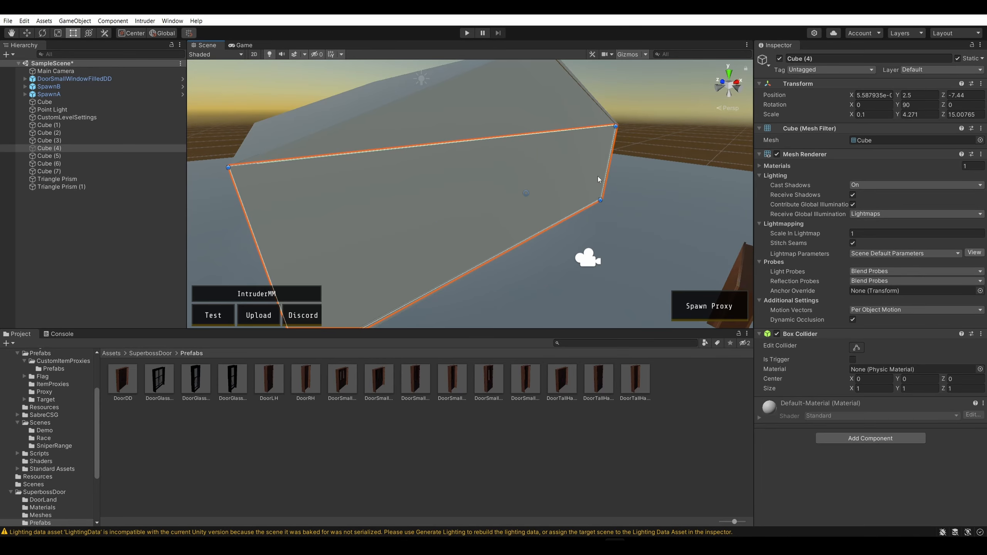
click(669, 140)
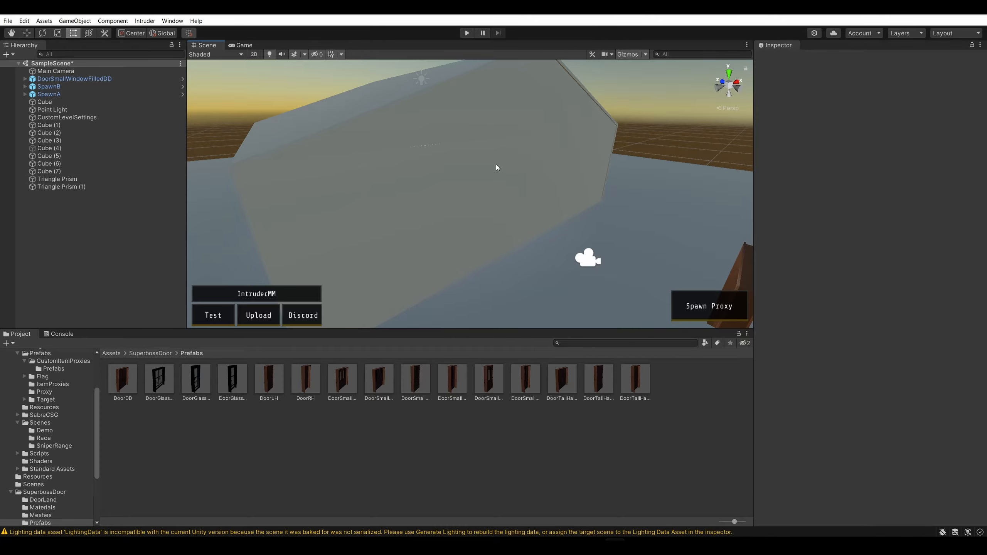
key(s)
mouse_move(659, 125)
right_down()
mouse_move(655, 134)
mouse_move(668, 135)
mouse_move(657, 134)
mouse_move(655, 116)
right_up()
key(w)
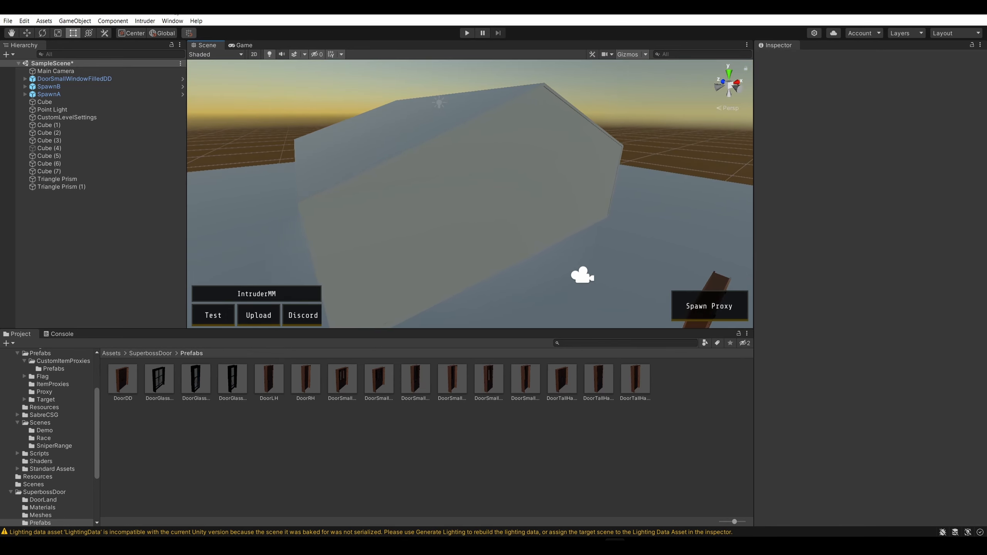
Install the ProBuilder package from the Unity Registry in the Package Manager, and close the manager
click(173, 21)
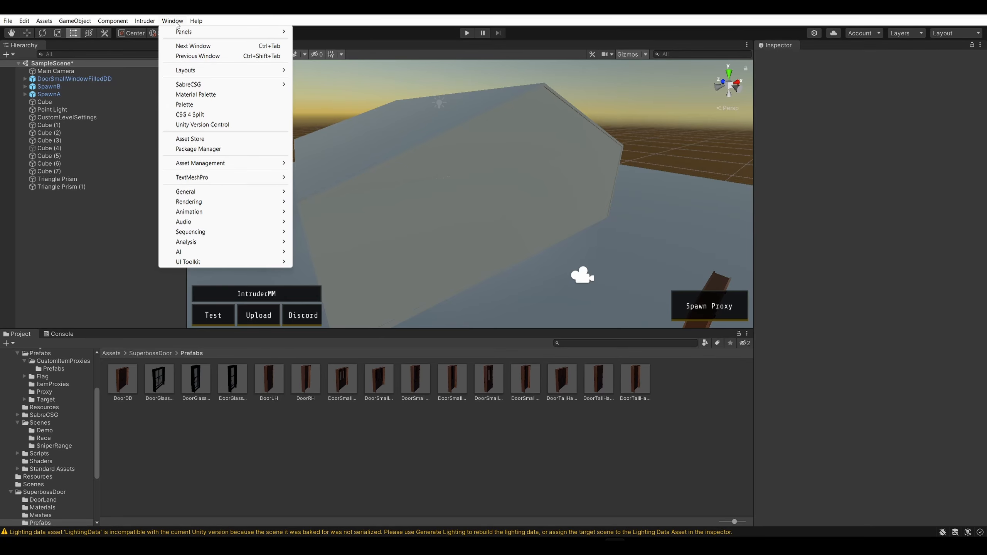
click(210, 149)
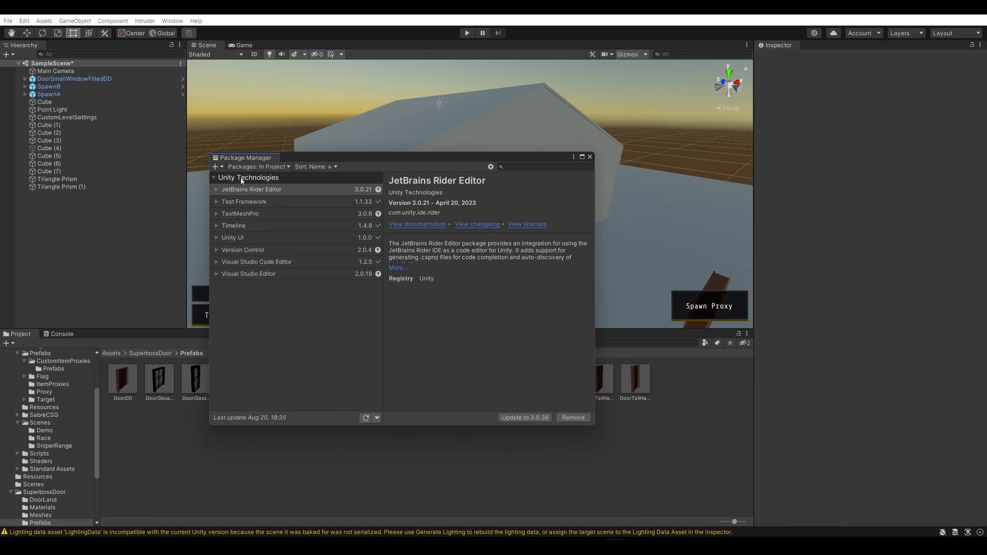
click(271, 167)
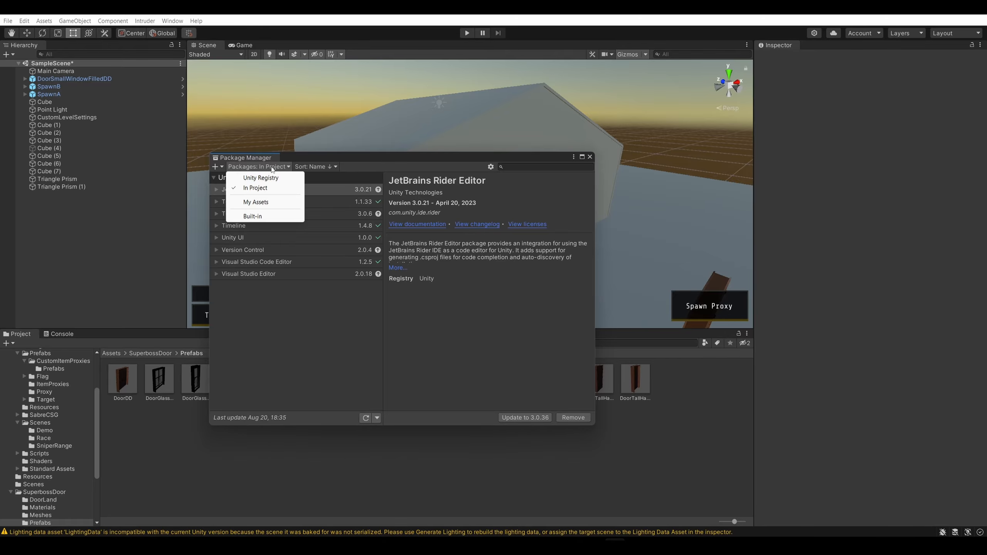
click(273, 178)
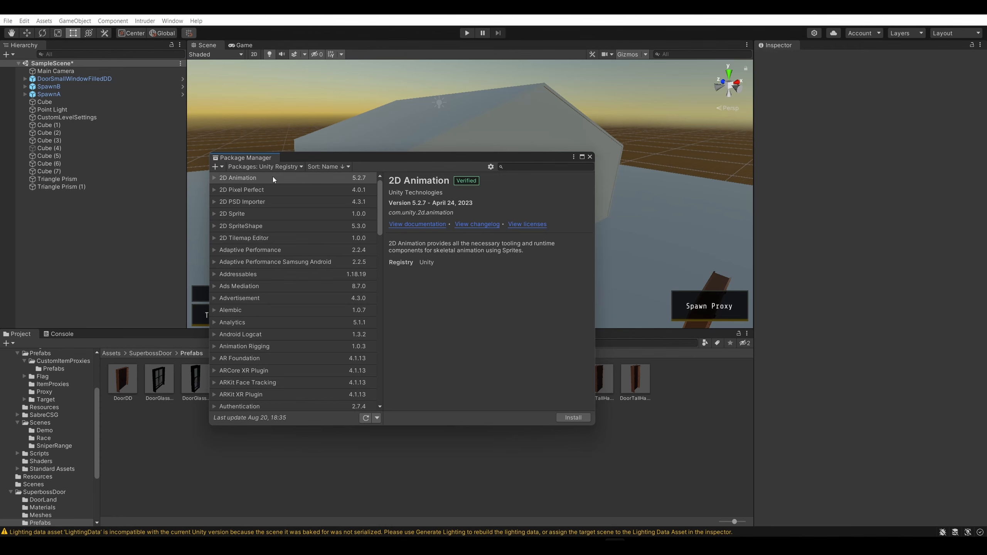
scroll(263, 265, down, 5)
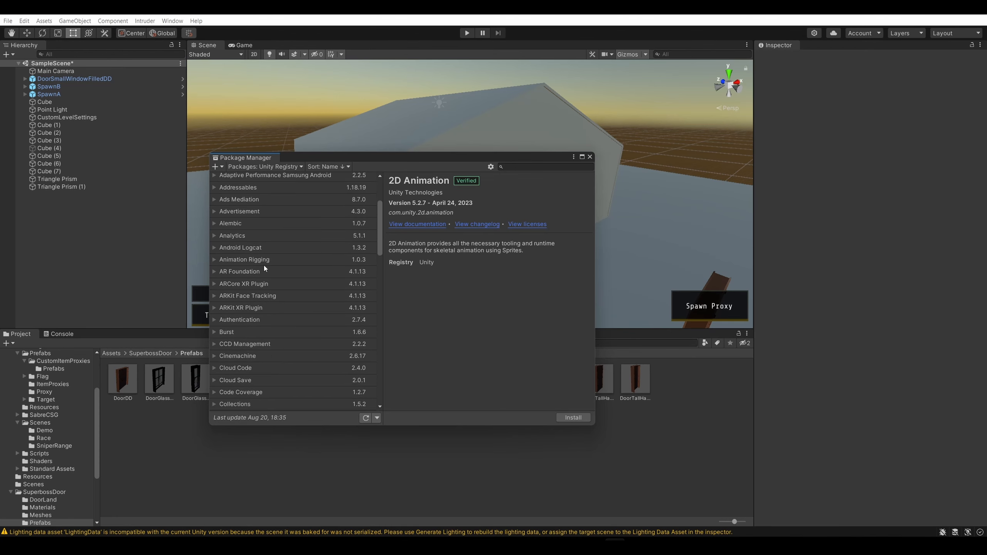
scroll(264, 266, down, 10)
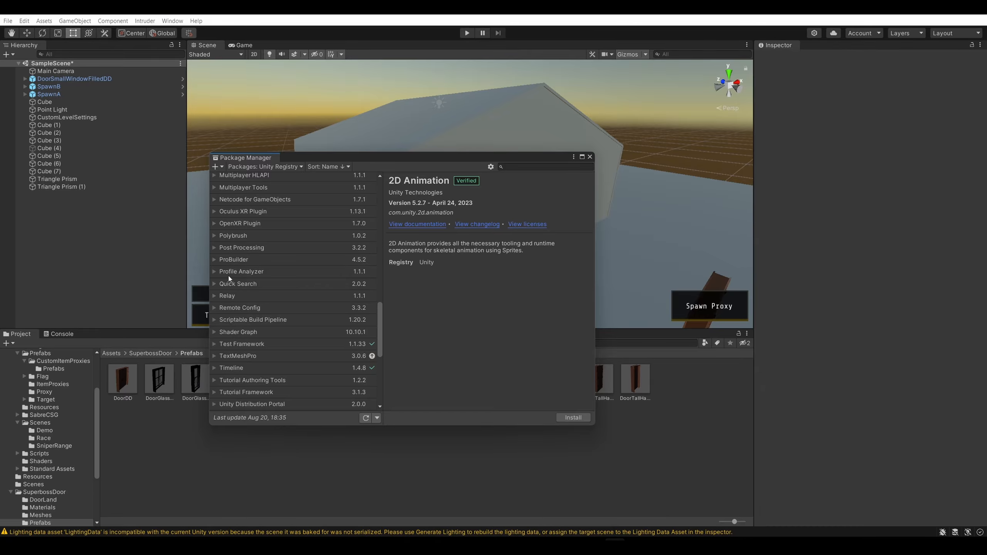
click(228, 262)
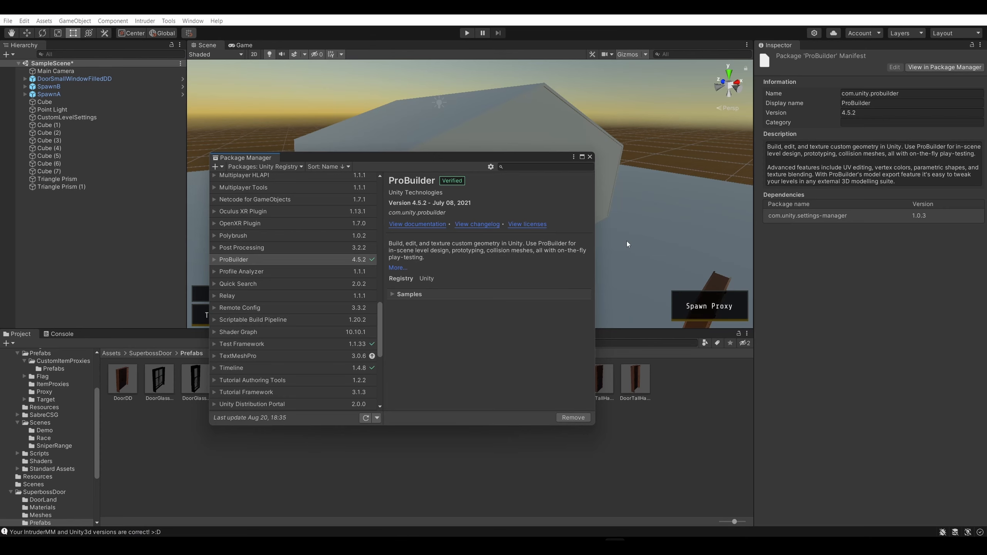
click(589, 156)
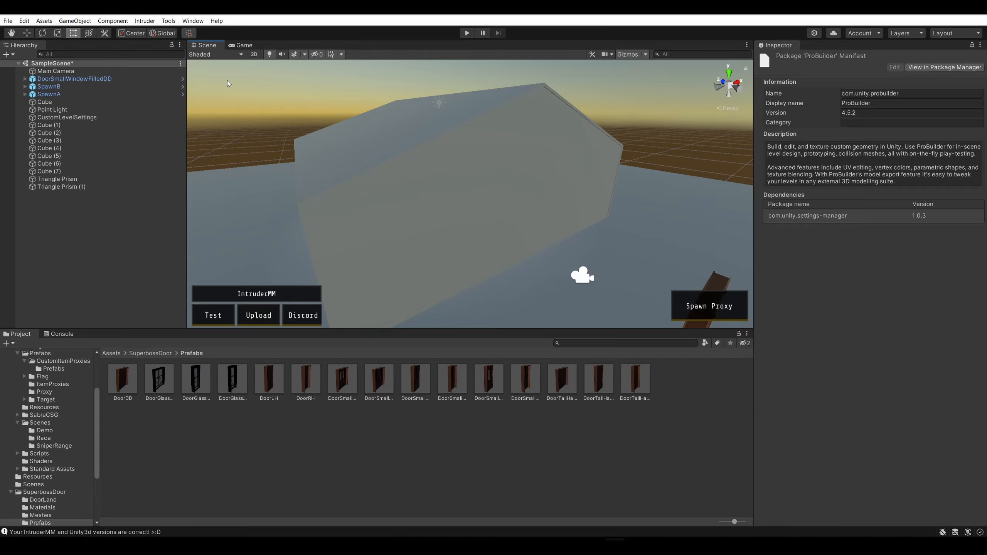
Select the house's front wall and open the ProBuilder window, placing it over the Scene view
click(495, 237)
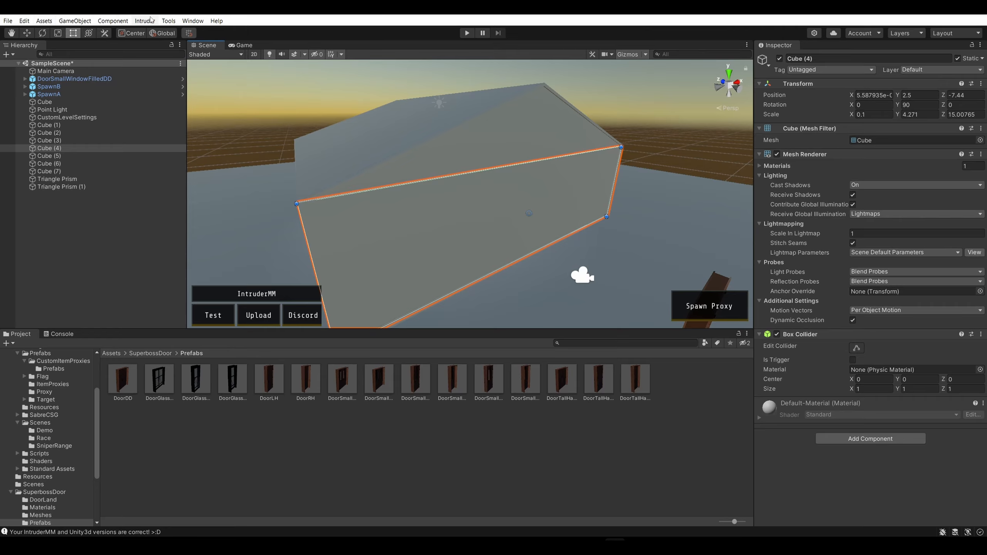
click(189, 21)
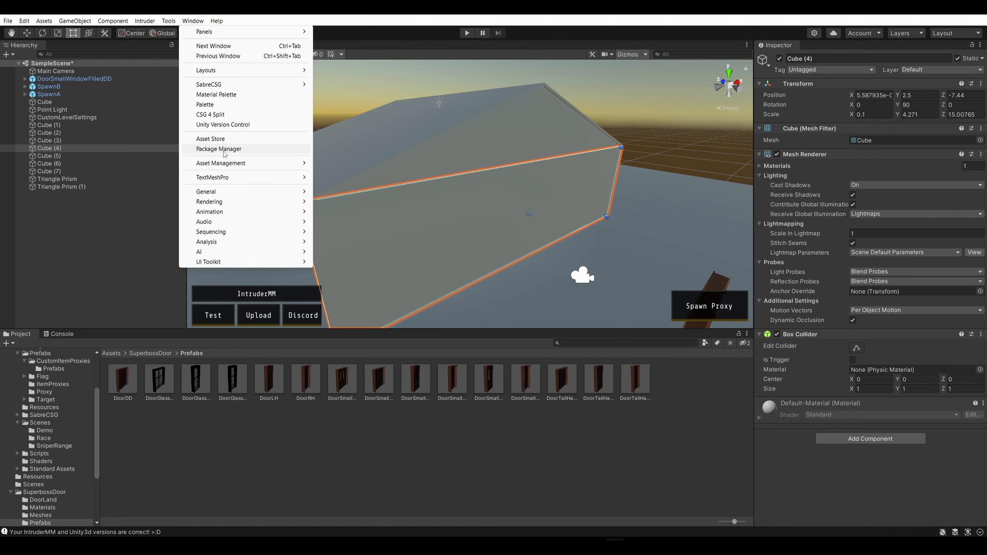
click(193, 20)
click(168, 20)
mouse_move(181, 34)
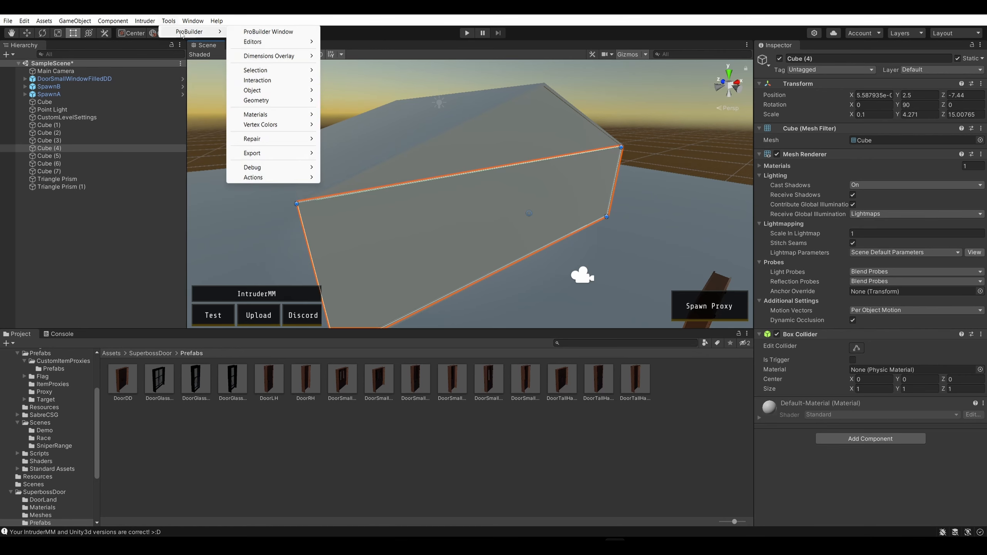
click(267, 31)
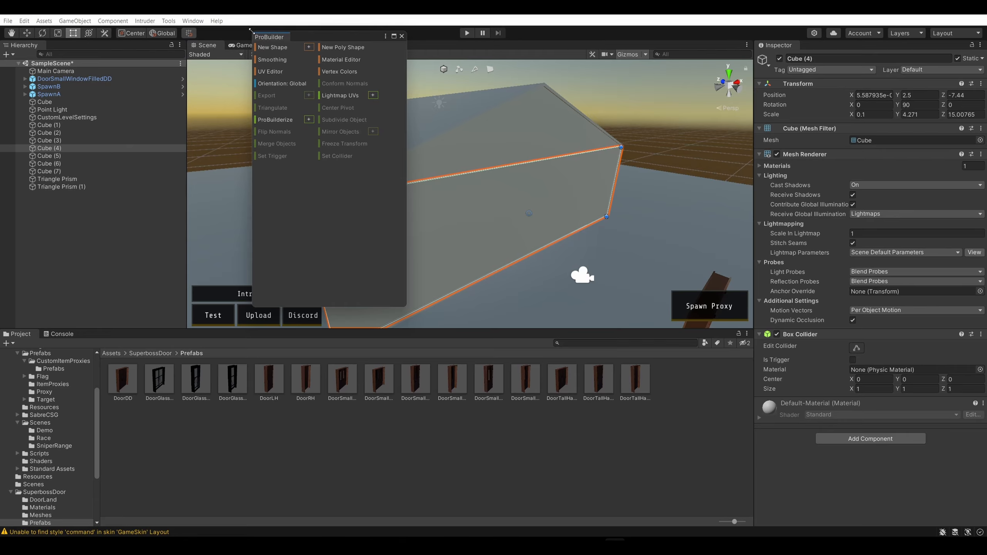
drag(329, 35, 334, 45)
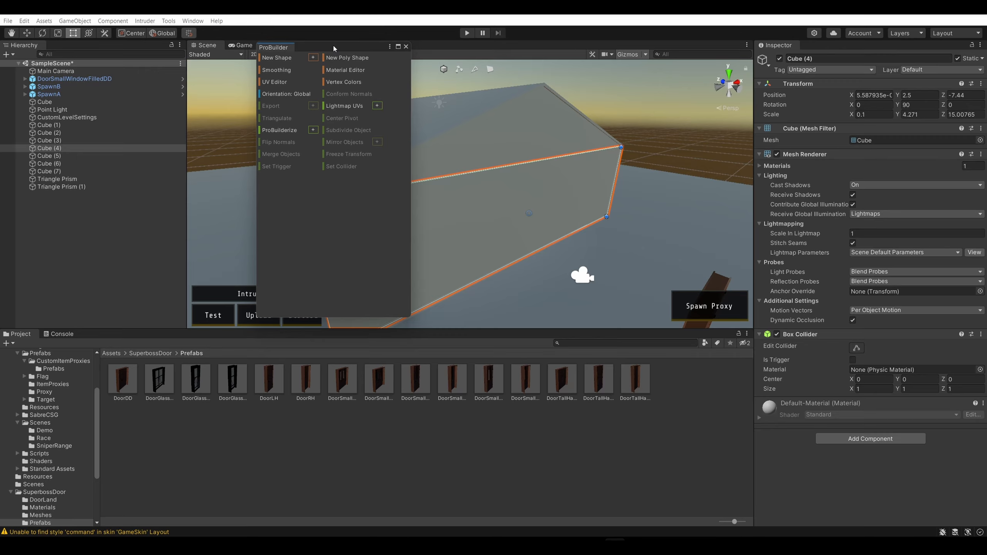
drag(333, 46, 333, 46)
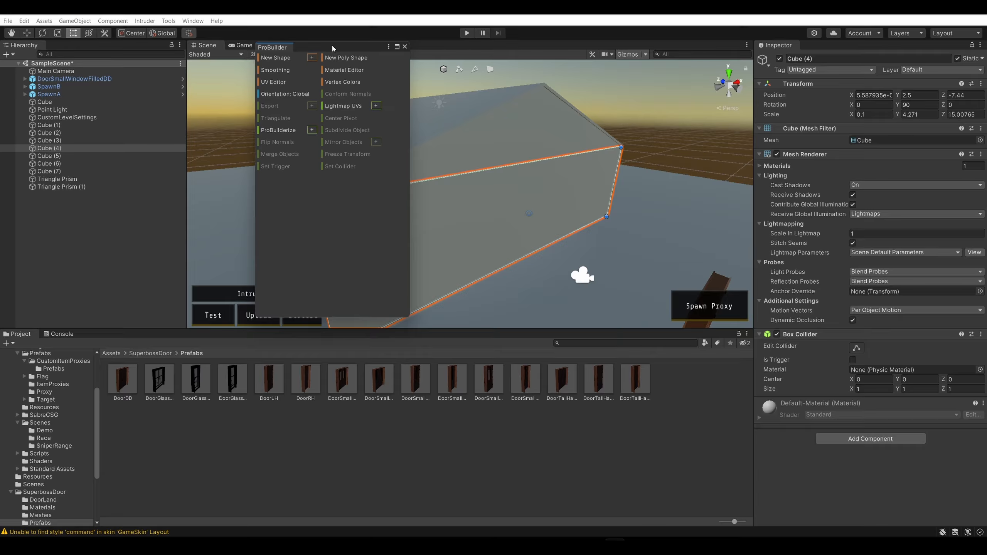
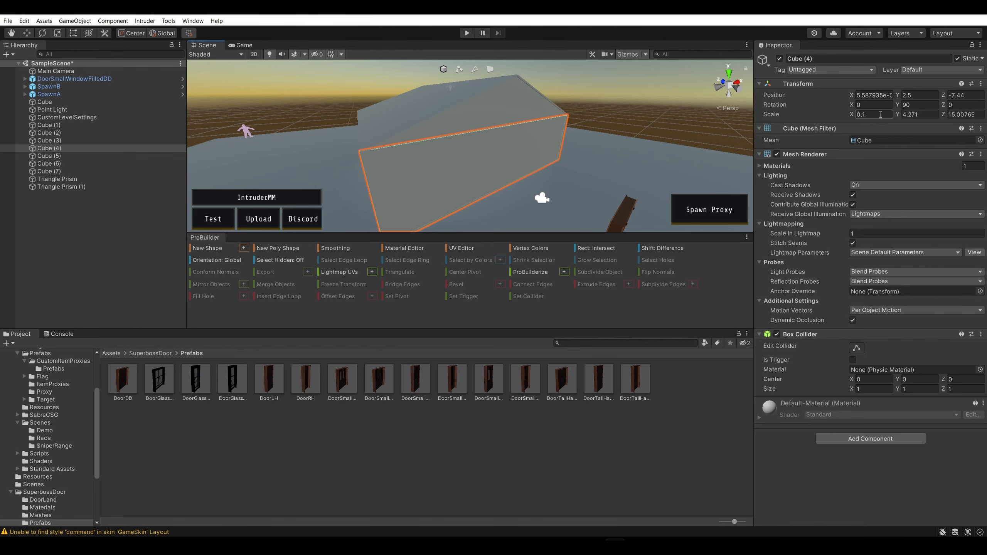
Deselect the front wall and close the ProBuilder window
click(920, 115)
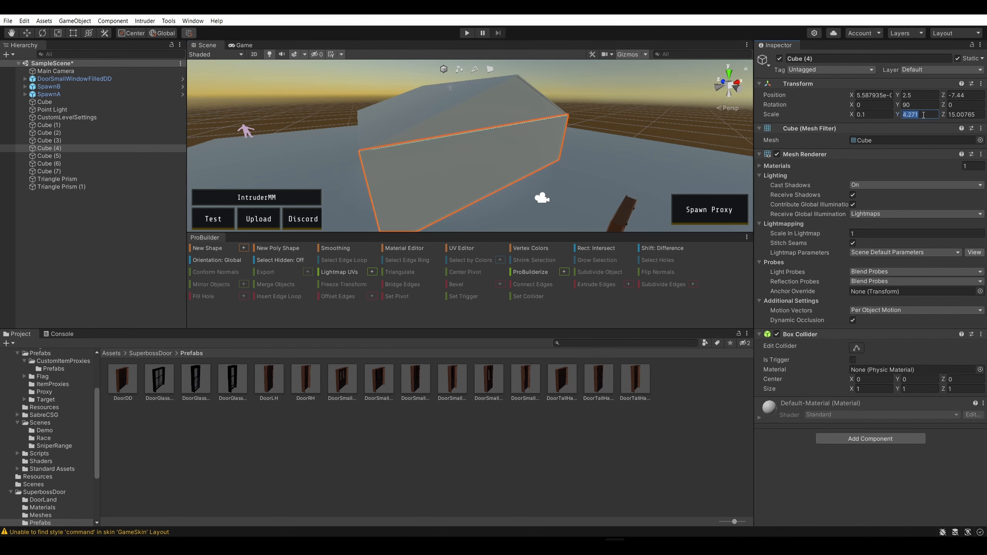
click(690, 128)
click(443, 179)
click(601, 124)
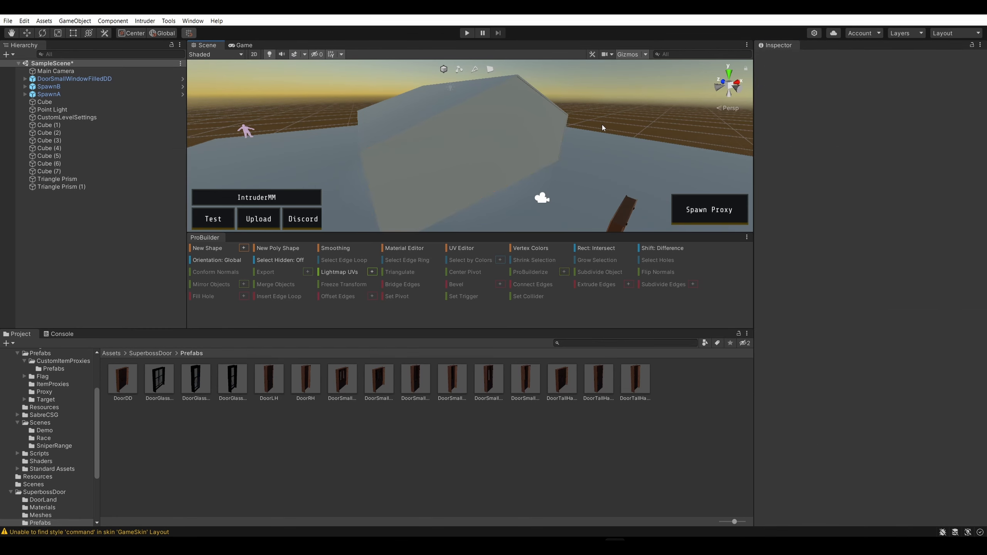
right_drag(602, 125, 671, 86)
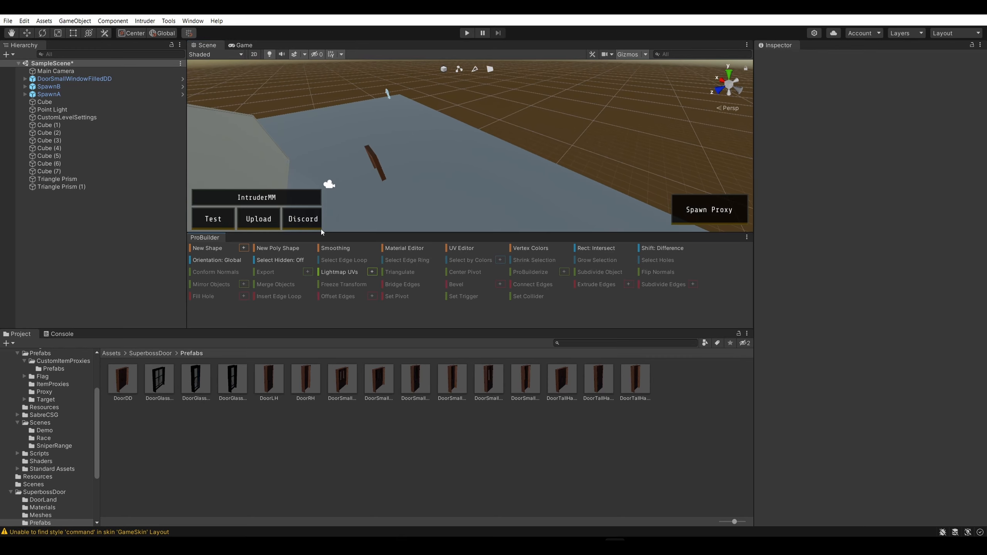
right_click(203, 239)
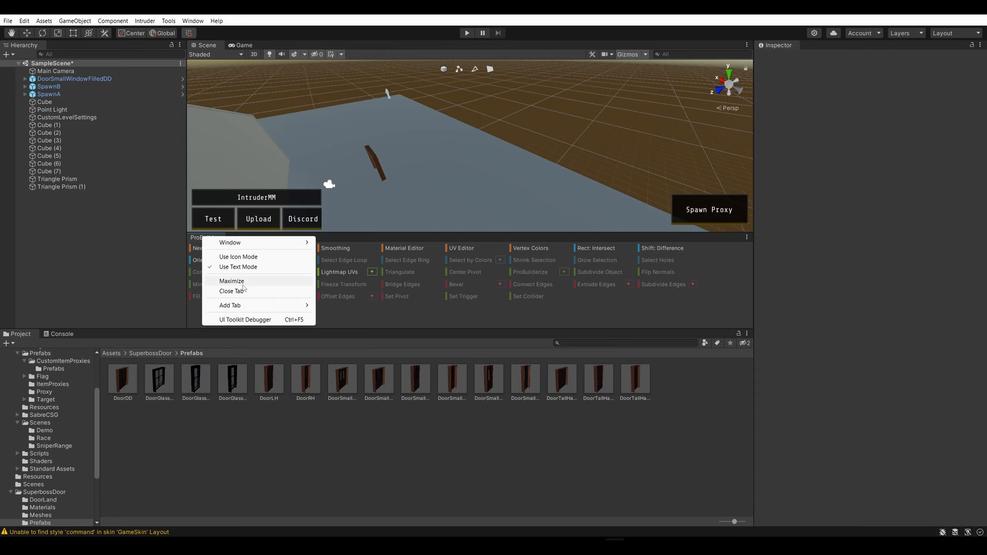
click(232, 290)
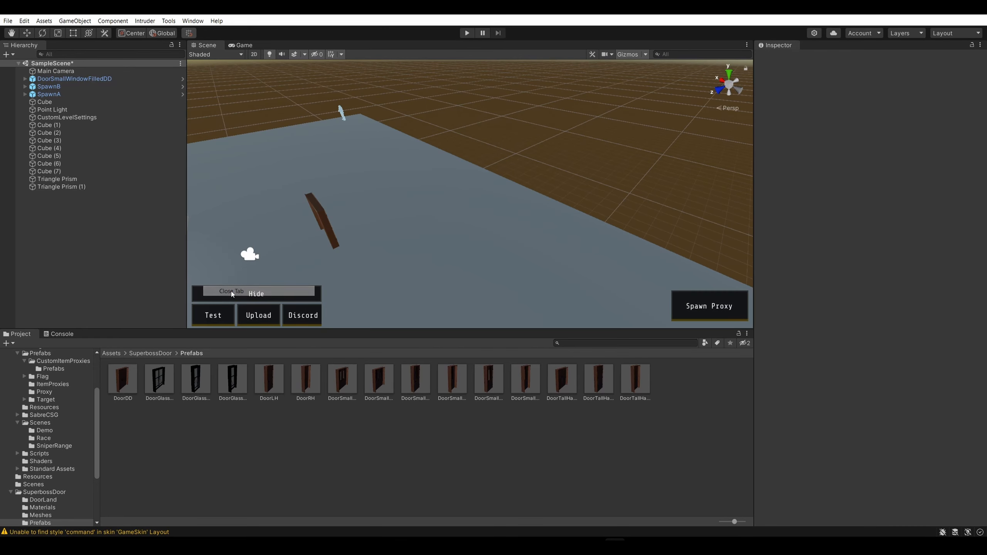
Create a cube and move it beyond the platform's edge to position X -3, Y 10, Z -30
right_drag(497, 165, 399, 164)
key(shift+space)
right_drag(478, 166, 317, 97)
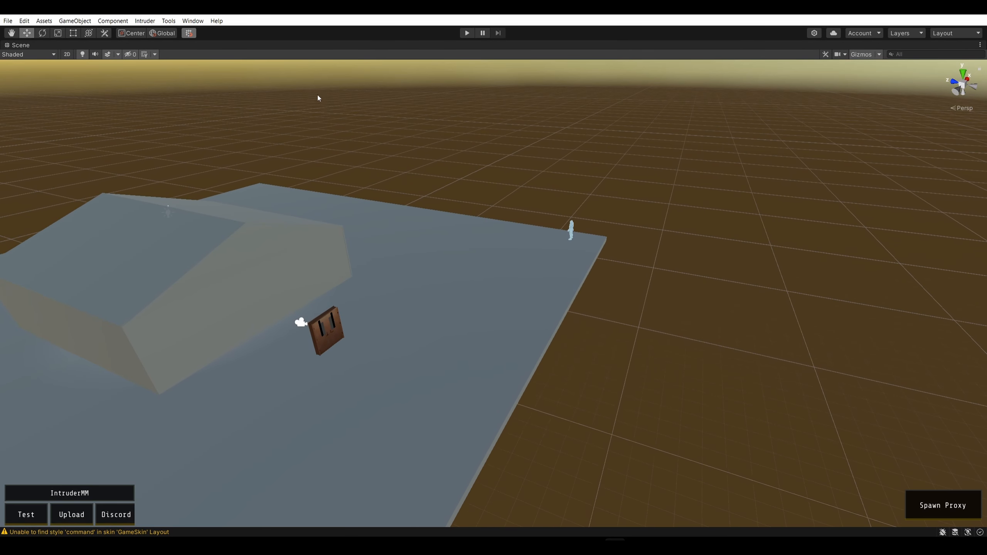
click(89, 21)
mouse_move(116, 61)
click(210, 62)
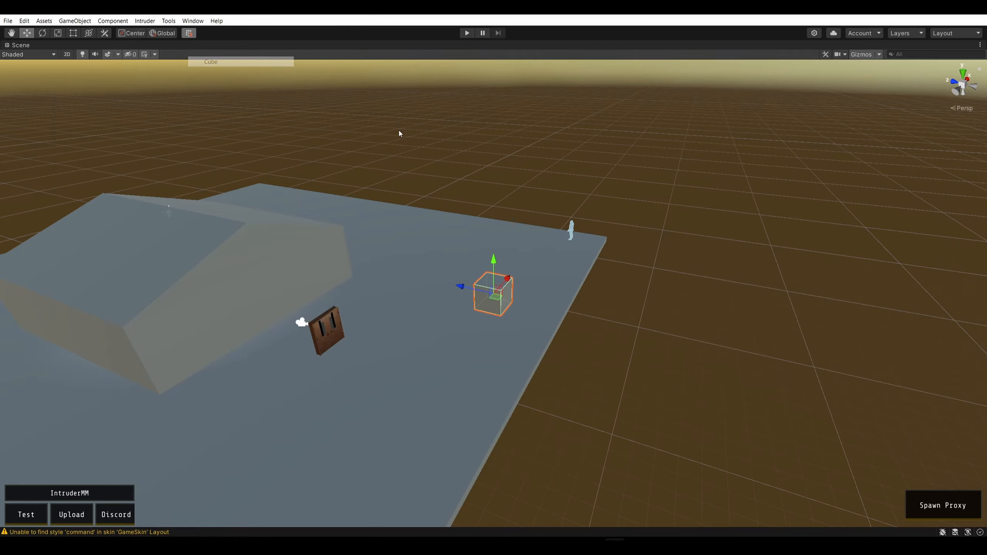
drag(488, 293, 612, 265)
right_drag(750, 262, 785, 194)
key(a)
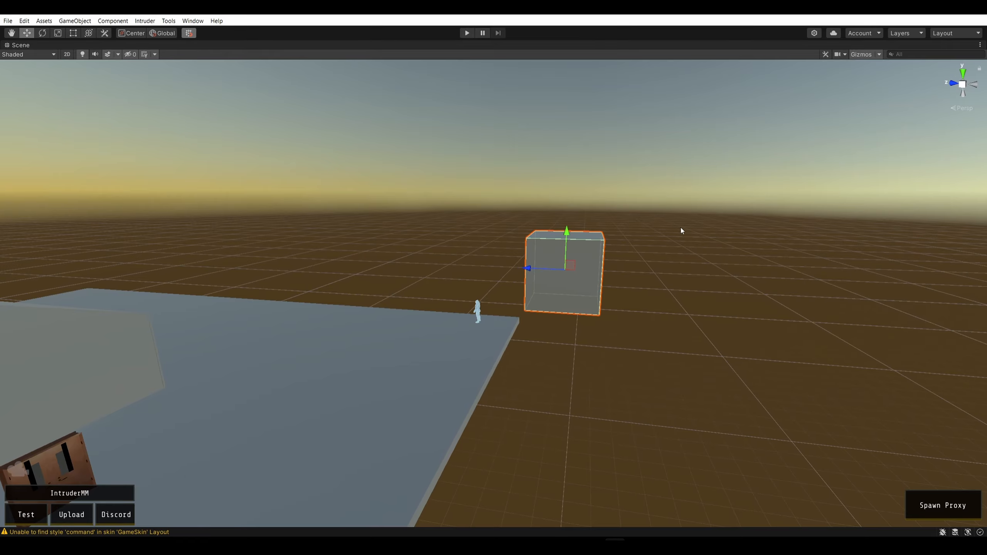
right_drag(680, 227, 701, 214)
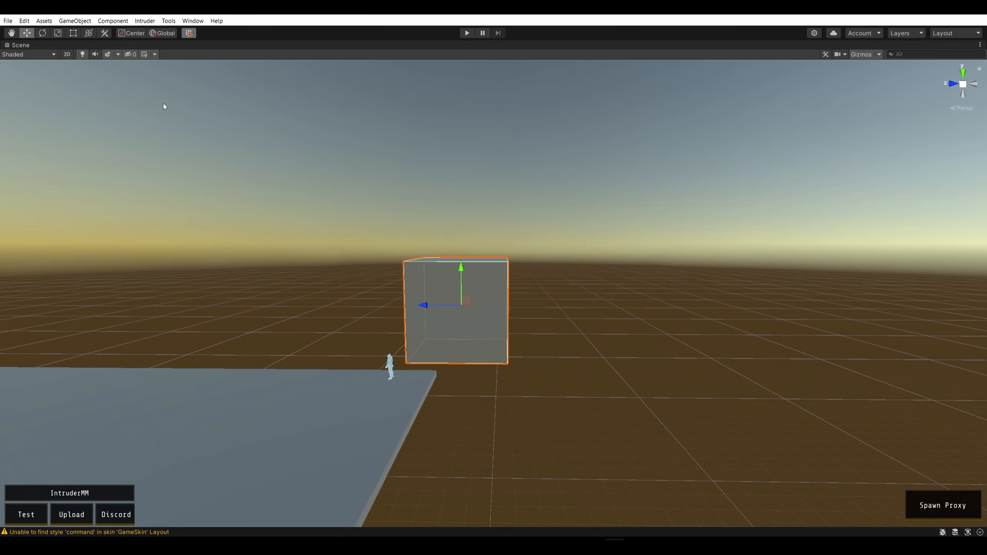
key(shift+space)
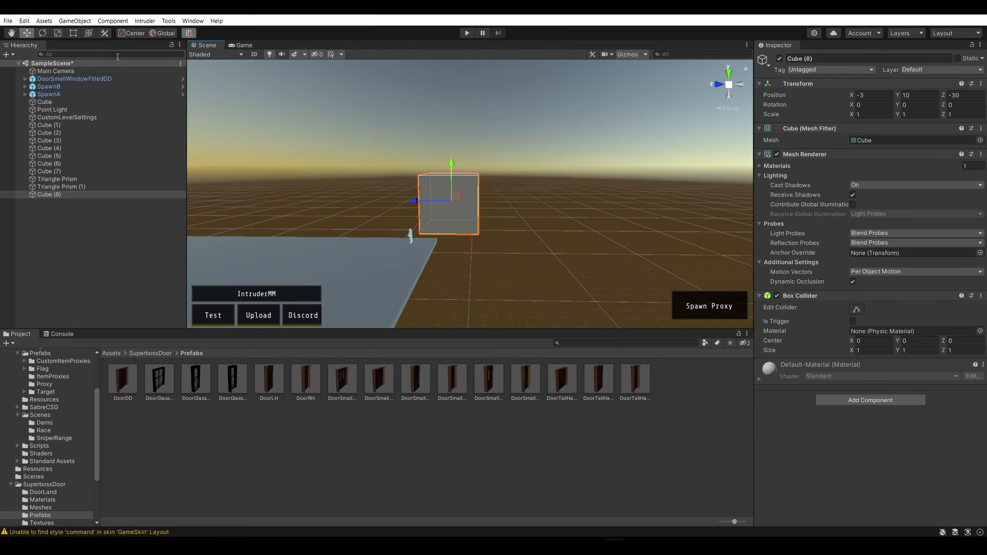
Try stretching the new cube along Z with the Scale tool, and undo the change
click(72, 34)
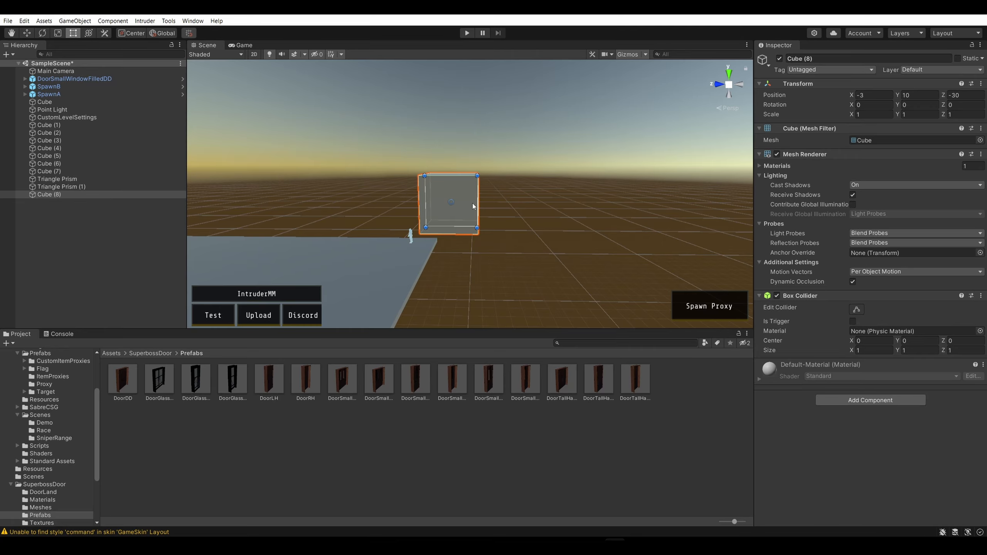
click(56, 33)
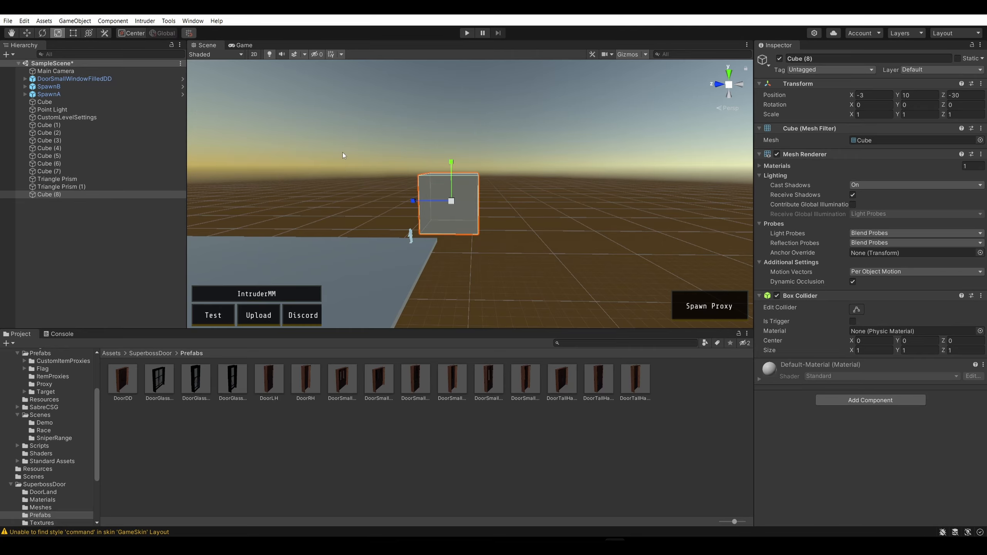
drag(413, 201, 341, 213)
key(ctrl+z)
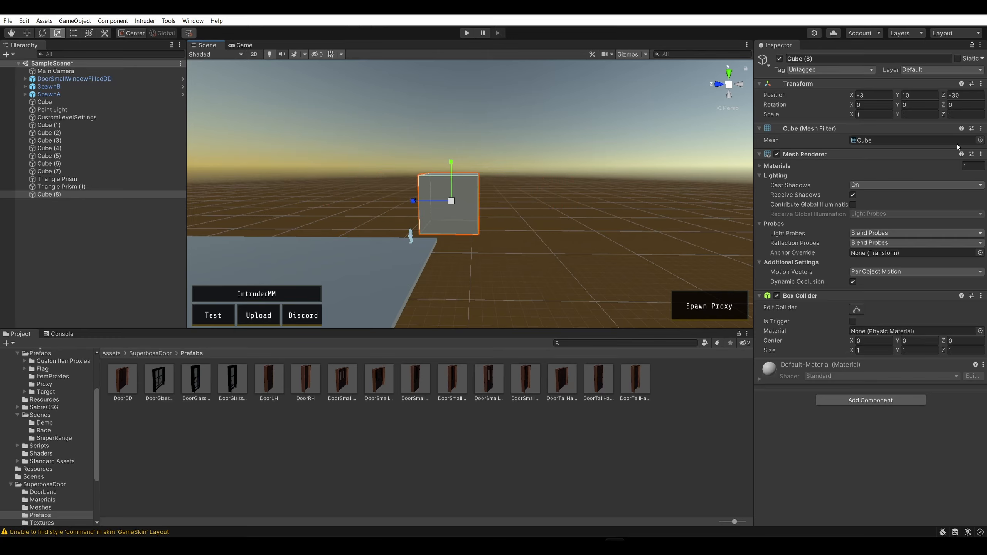
Look through the presets and options of the new cube's Transform component
click(972, 85)
click(920, 74)
click(980, 85)
click(980, 85)
click(980, 85)
click(816, 86)
click(836, 85)
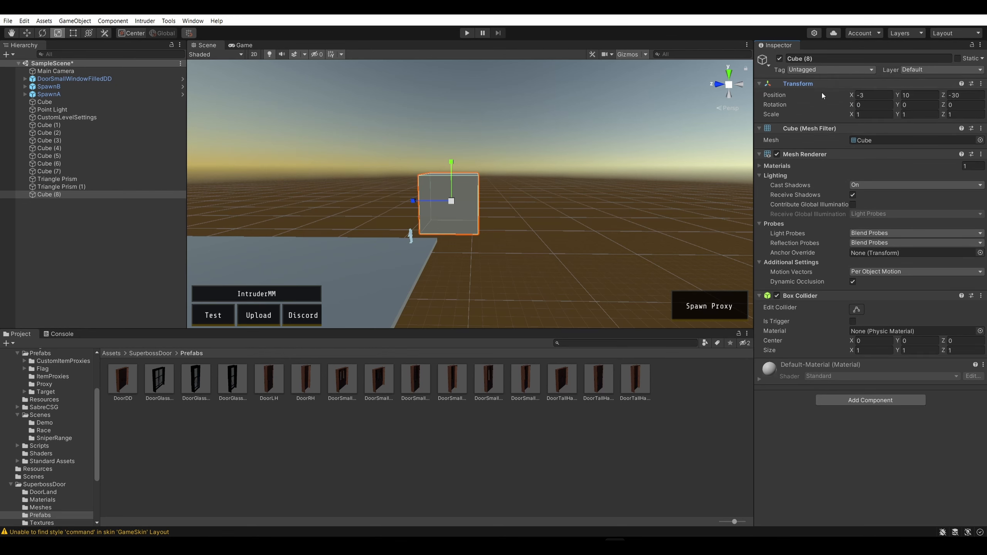
Scale the new cube freehand along Z to about 0.84
drag(412, 200, 336, 200)
drag(411, 201, 439, 200)
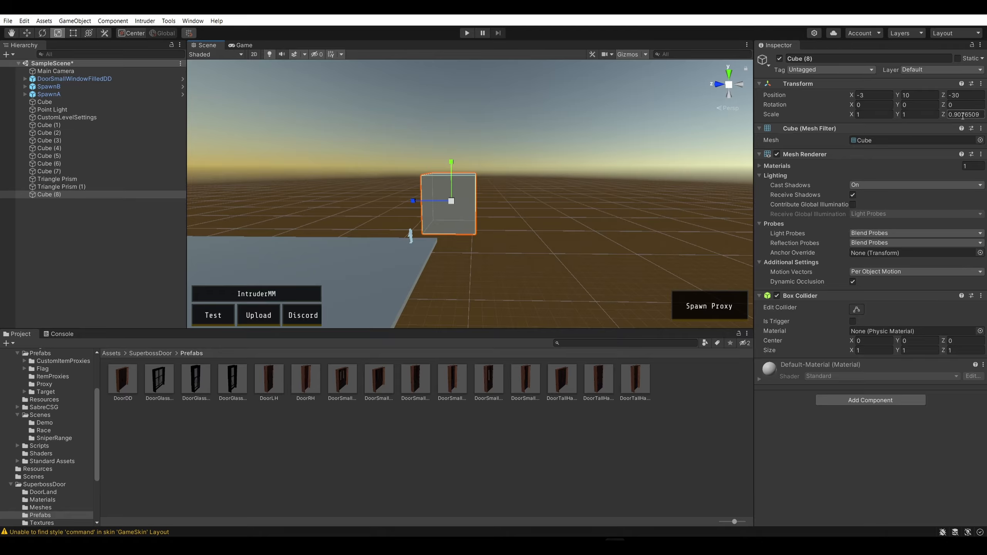
mouse_move(413, 200)
mouse_down()
mouse_move(642, 205)
mouse_move(354, 208)
mouse_move(407, 210)
mouse_up()
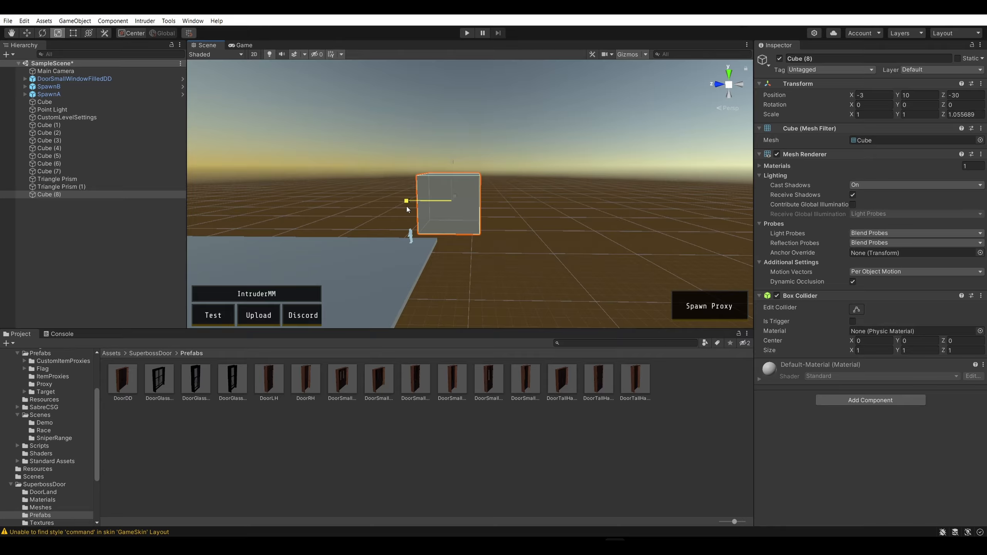
mouse_move(406, 206)
mouse_down()
mouse_move(590, 213)
mouse_move(408, 209)
mouse_up()
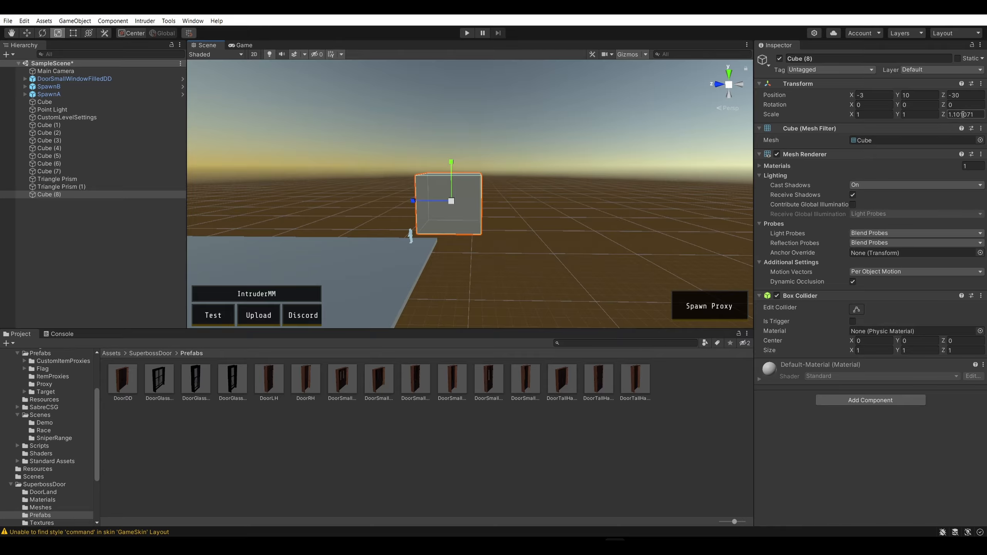
mouse_move(412, 203)
mouse_down()
mouse_move(400, 203)
mouse_move(432, 205)
mouse_move(422, 203)
mouse_up()
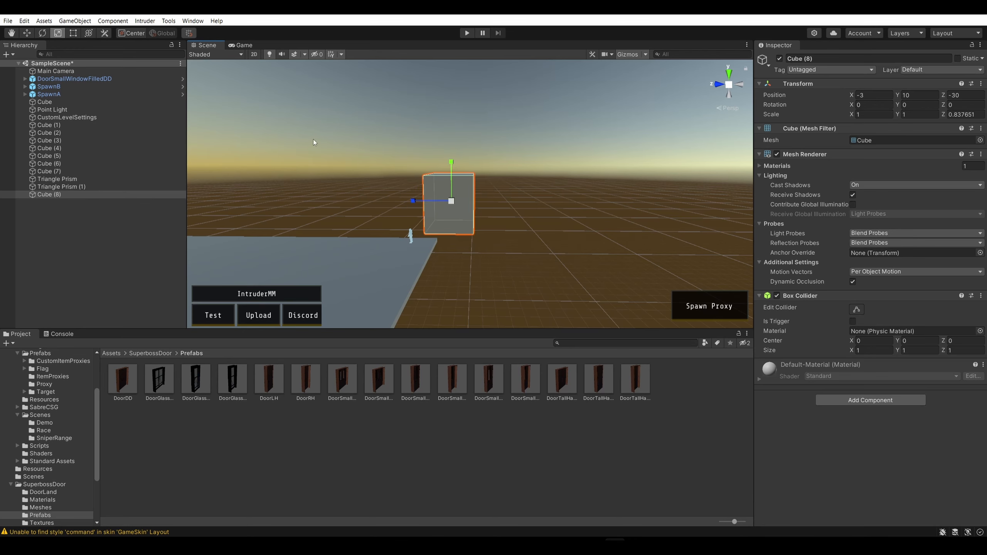
Review the Increment Snap settings and options in the Grid and Snap window, and close it
click(335, 106)
click(71, 22)
mouse_move(22, 21)
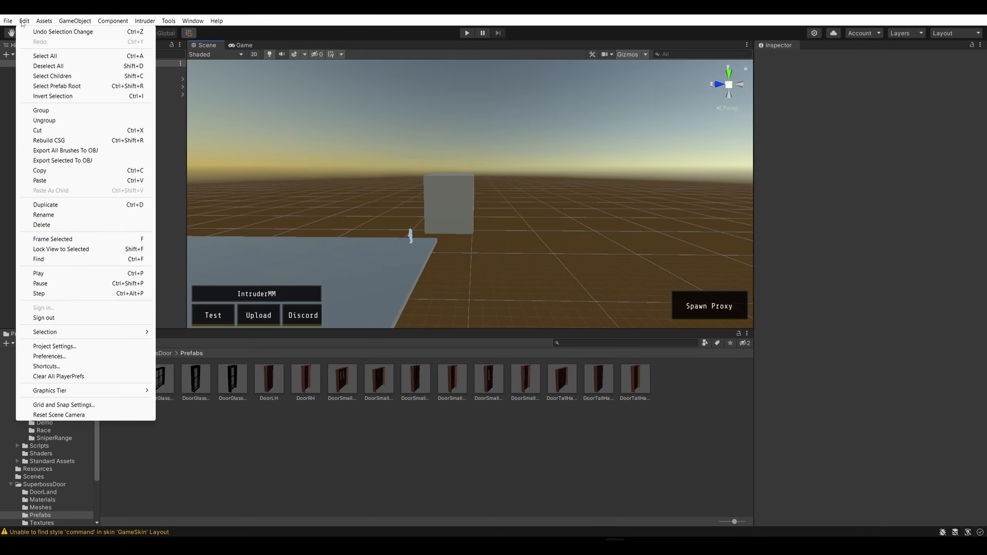
click(71, 405)
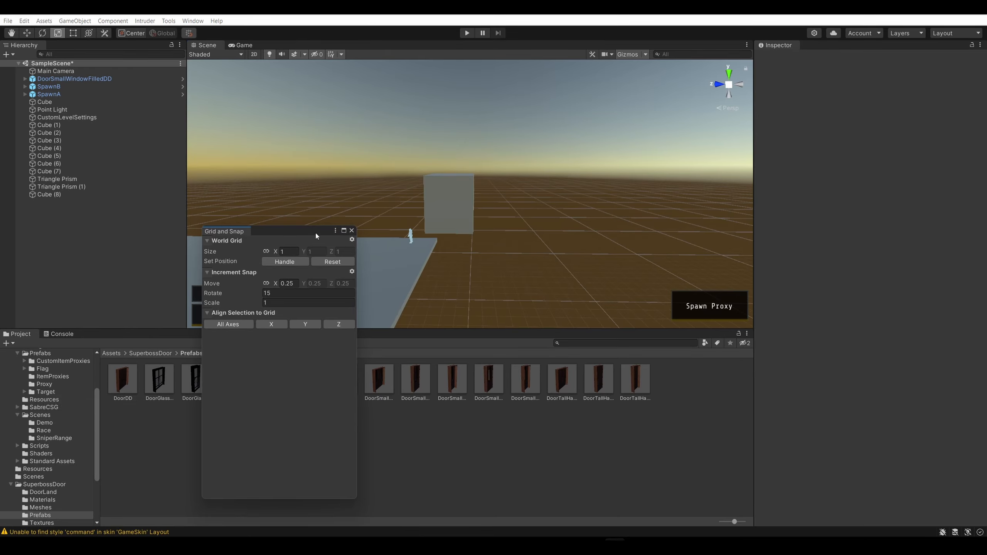
drag(315, 232, 408, 215)
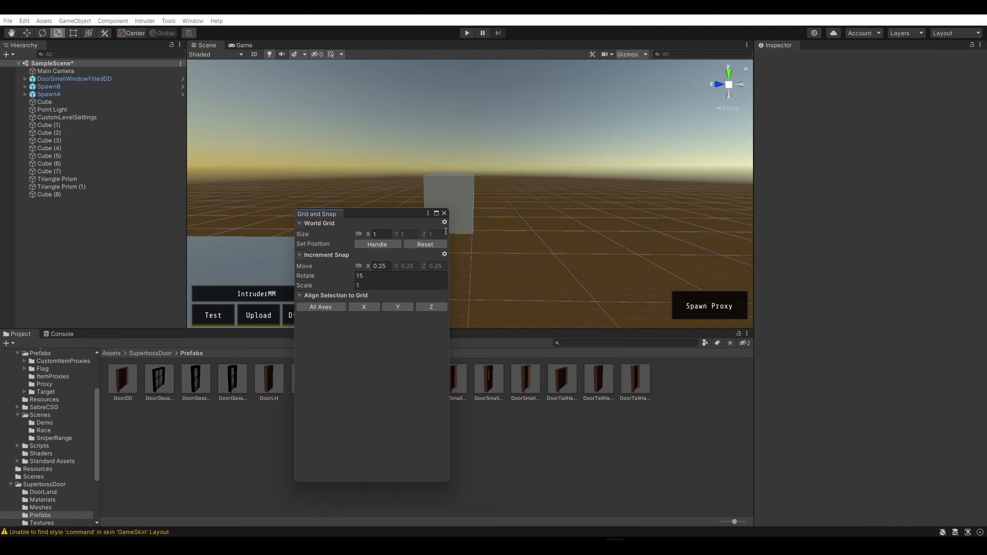
click(444, 254)
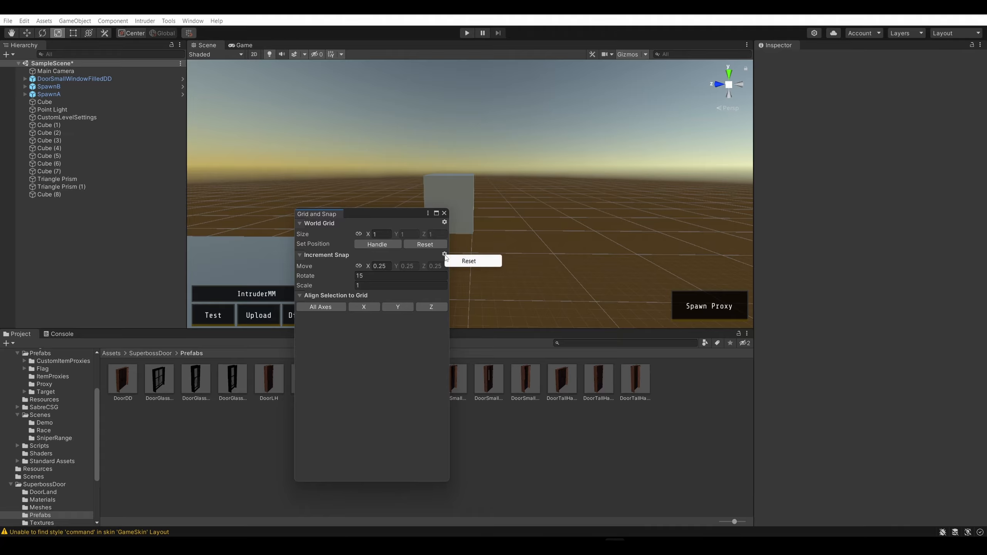
click(414, 255)
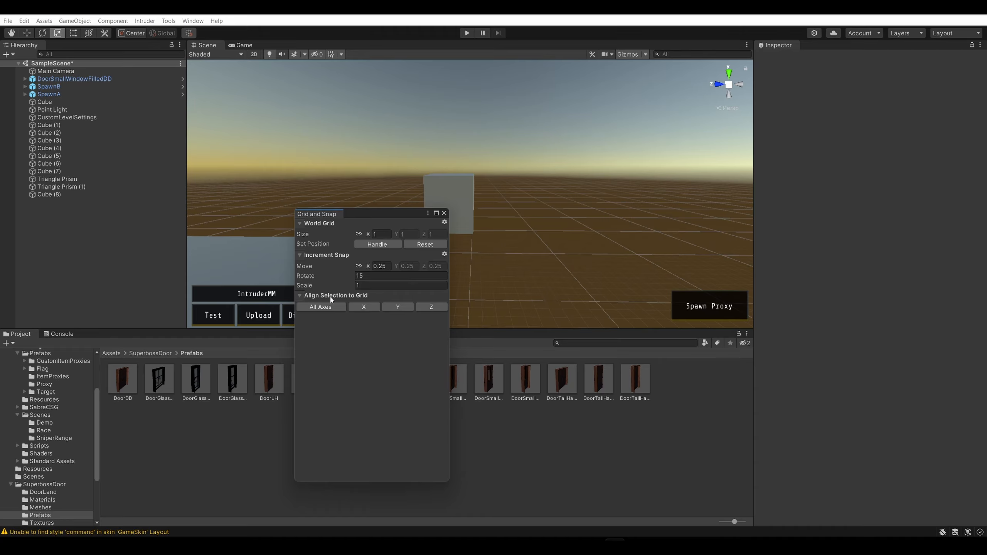
click(447, 213)
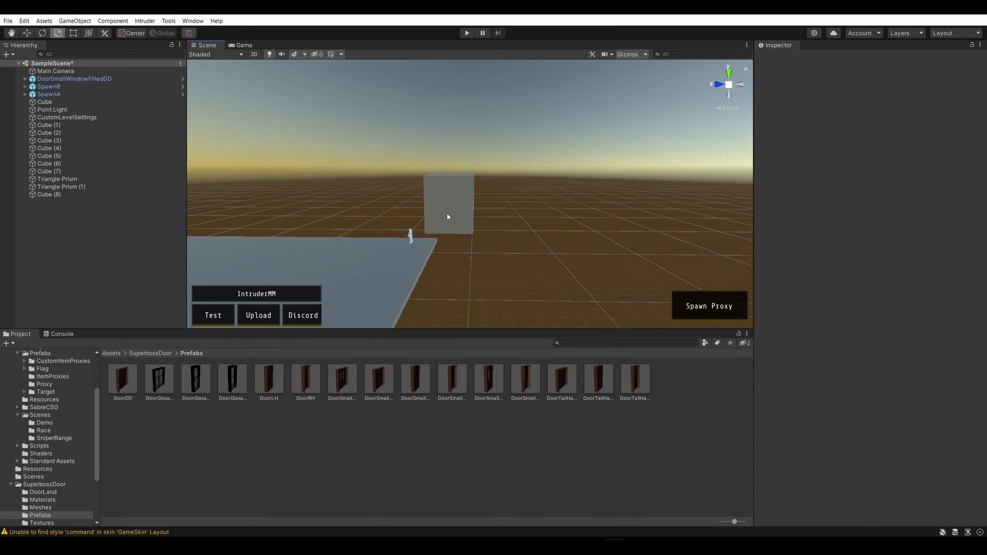
Try scaling the cube beyond the platform's edge along Y, undo the change, and deselect the cube
click(454, 210)
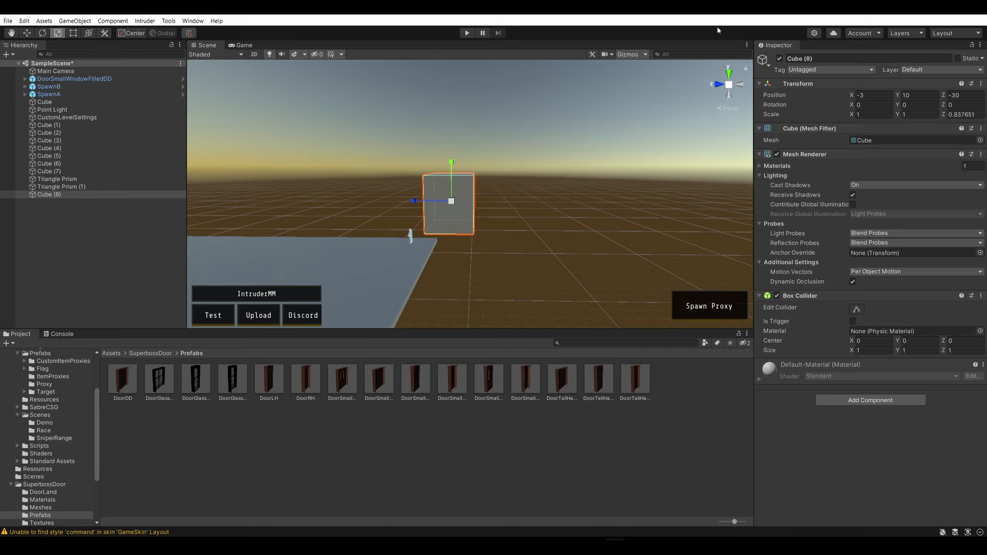
click(389, 114)
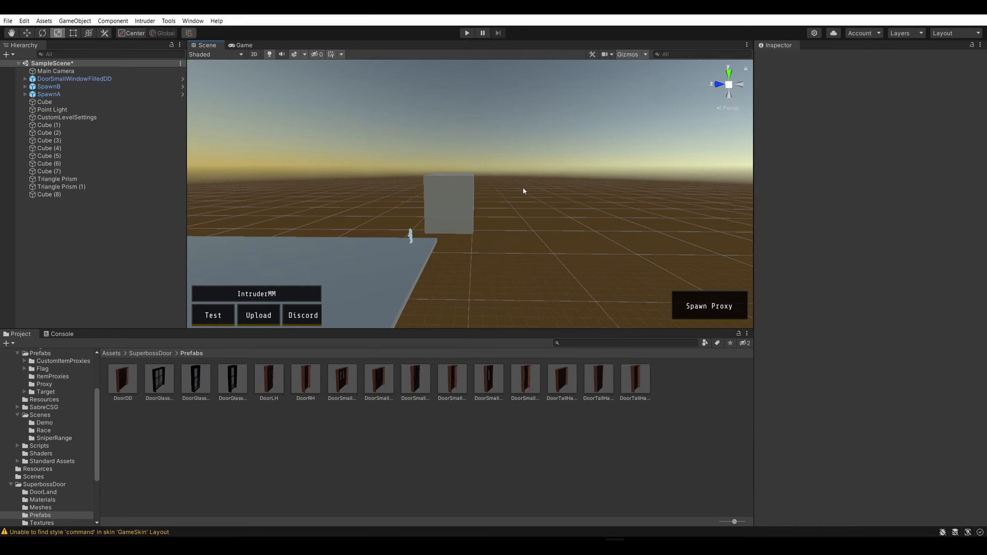
click(448, 207)
right_drag(560, 194, 487, 253)
key(s)
click(566, 208)
right_drag(567, 207, 584, 220)
click(590, 159)
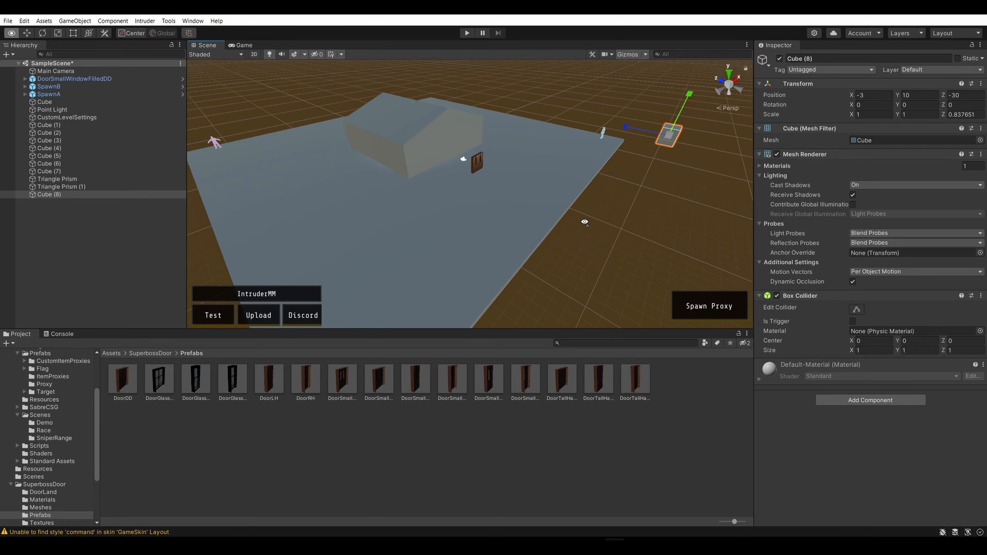
mouse_move(688, 96)
mouse_down()
mouse_move(668, 137)
mouse_move(681, 112)
mouse_up()
key(ctrl+z)
click(566, 224)
mouse_move(566, 225)
right_down()
mouse_move(577, 210)
mouse_move(577, 232)
mouse_move(547, 188)
mouse_move(534, 187)
mouse_move(575, 216)
right_up()
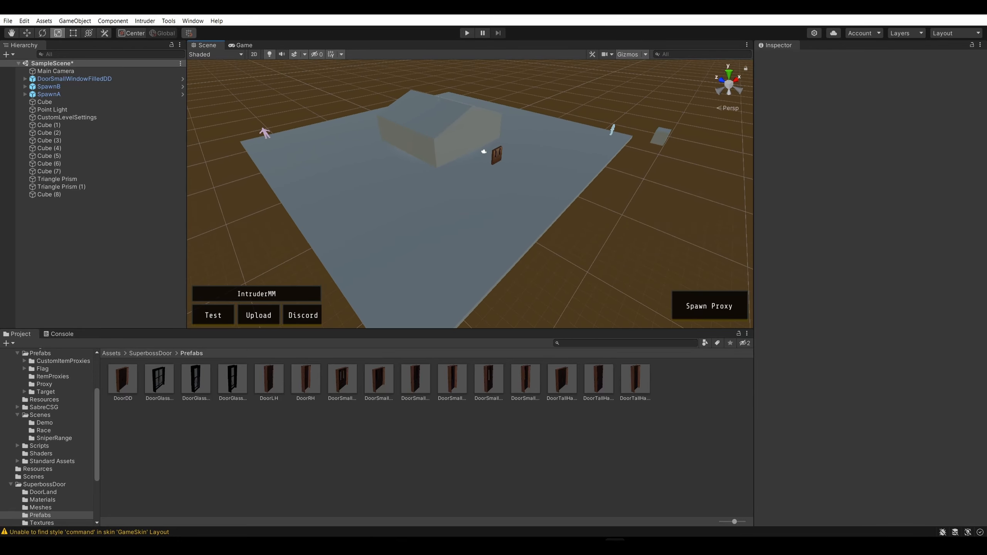